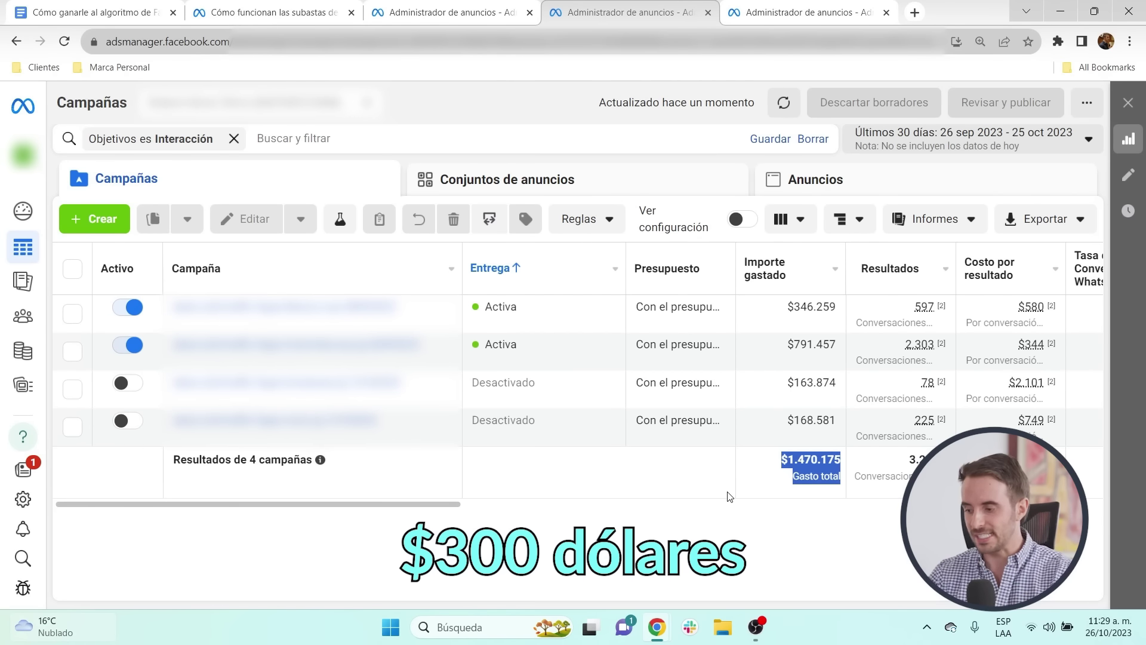
Step: Review the objective filter of the Interacción campaigns, and examine their total results and cost per result
click(132, 140)
scroll(149, 265, down, 3)
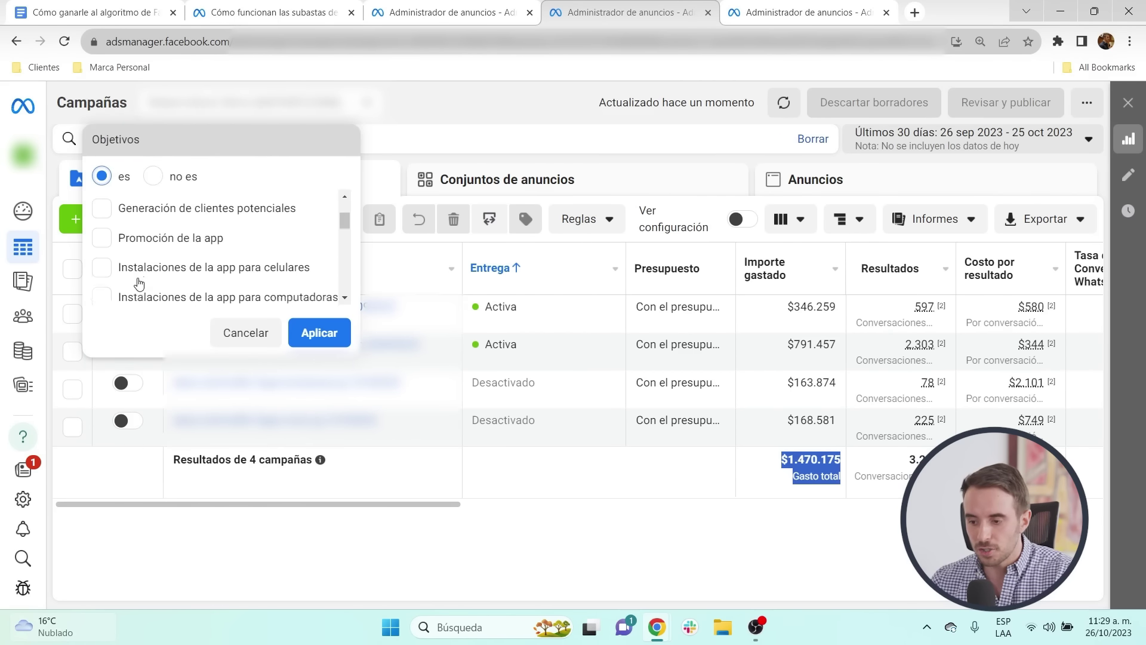
key(Escape)
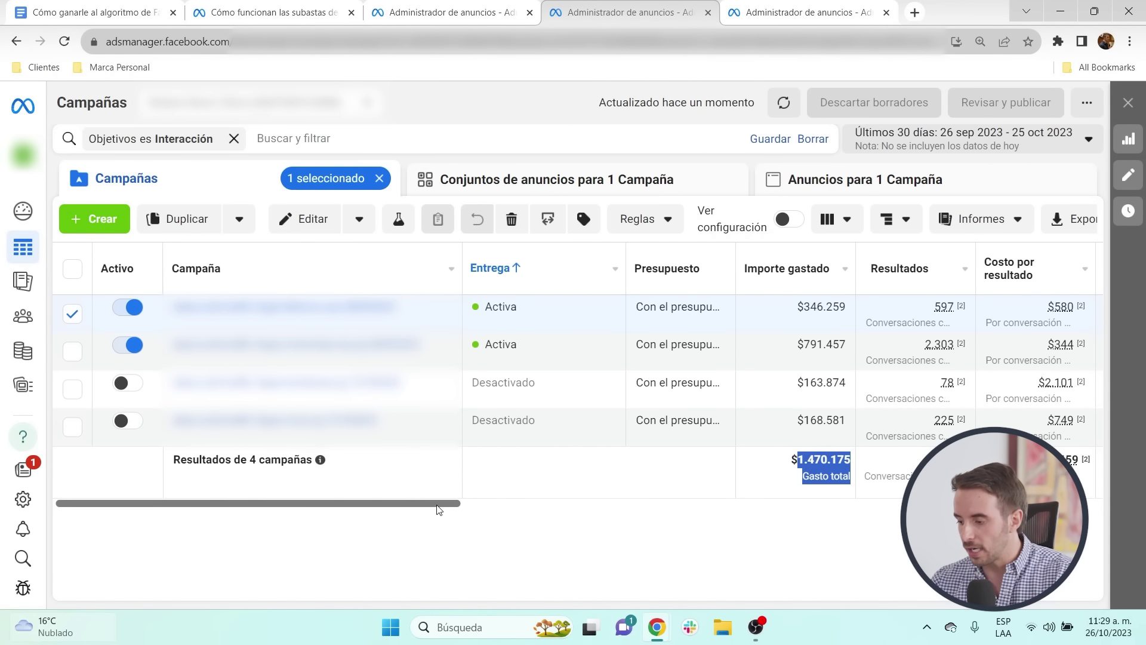
drag(438, 504, 528, 505)
double_click(721, 459)
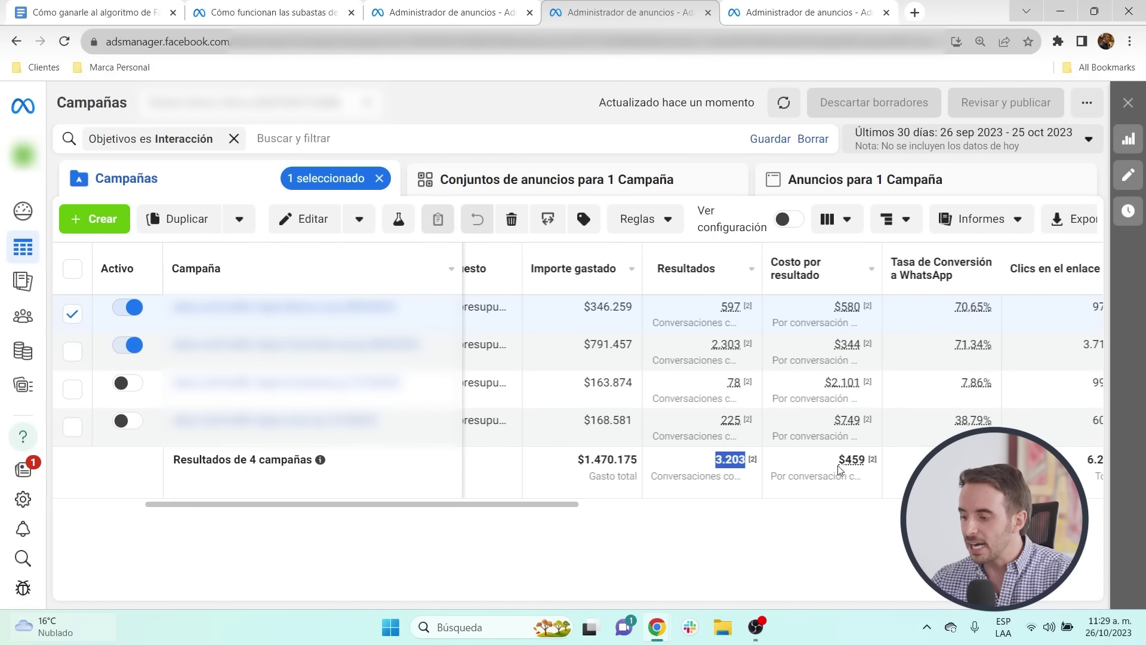
mouse_move(889, 483)
mouse_down()
mouse_move(848, 473)
mouse_move(895, 466)
mouse_up()
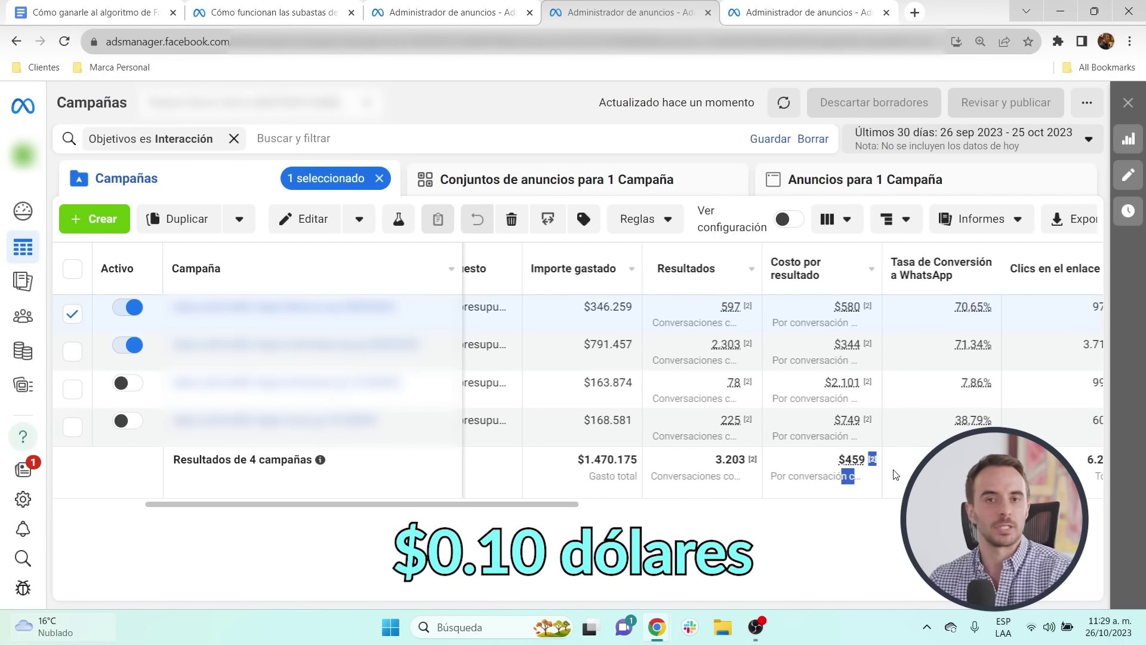
mouse_move(842, 420)
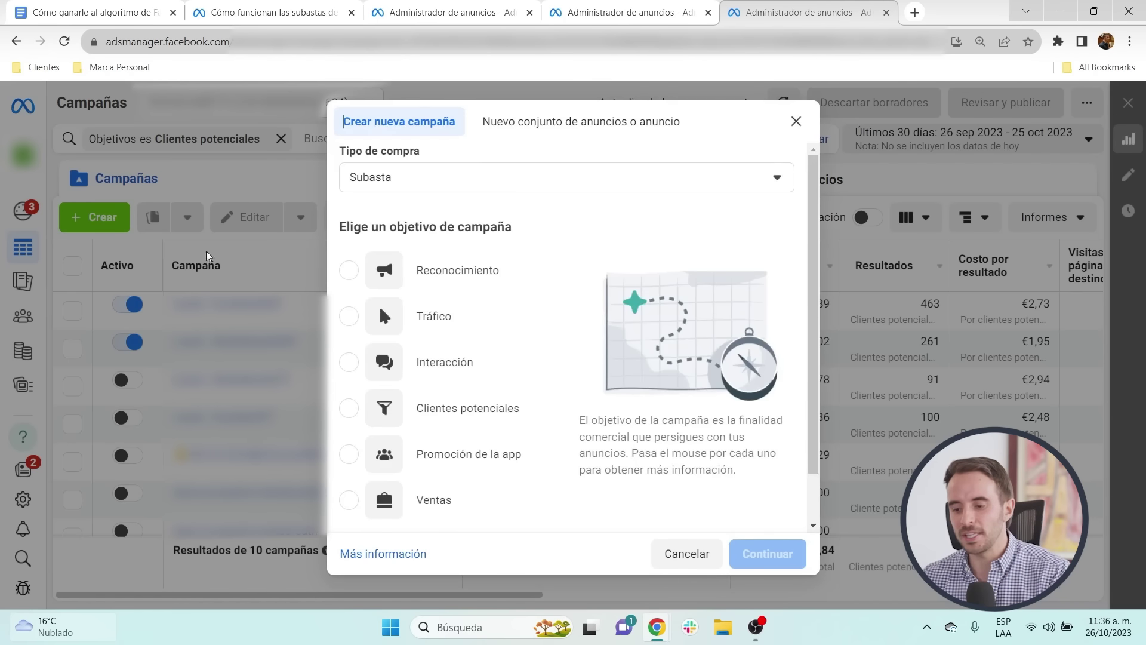
Step: In the lead generation account, check the Clientes potenciales objective, the campaign objective filter and the reporting date range
click(477, 409)
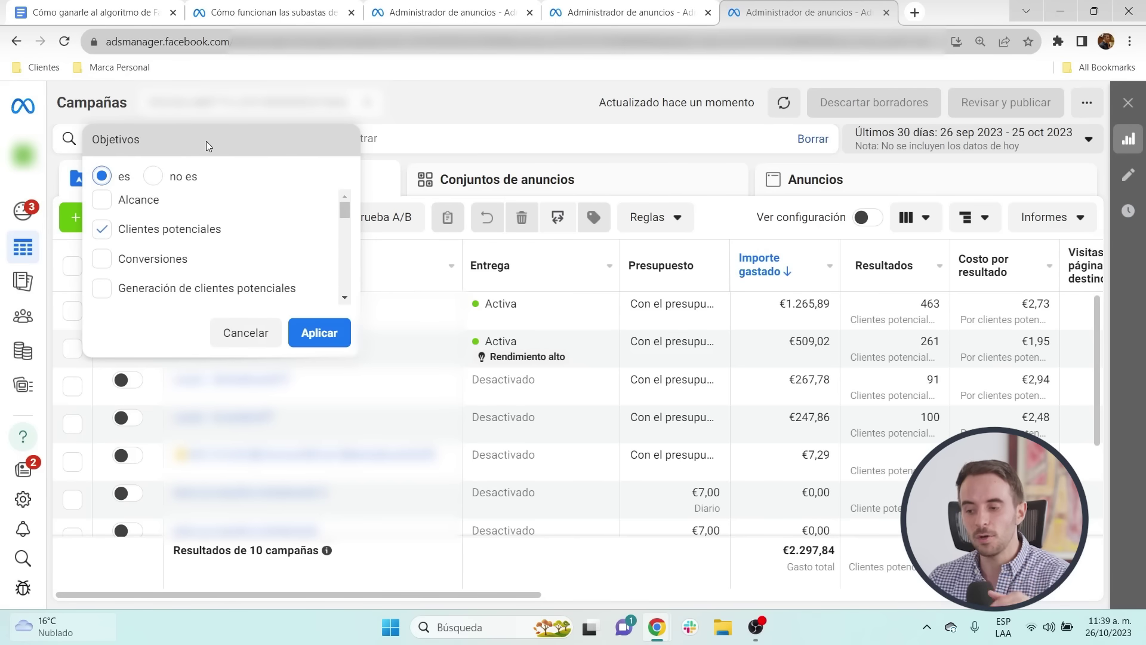
click(433, 127)
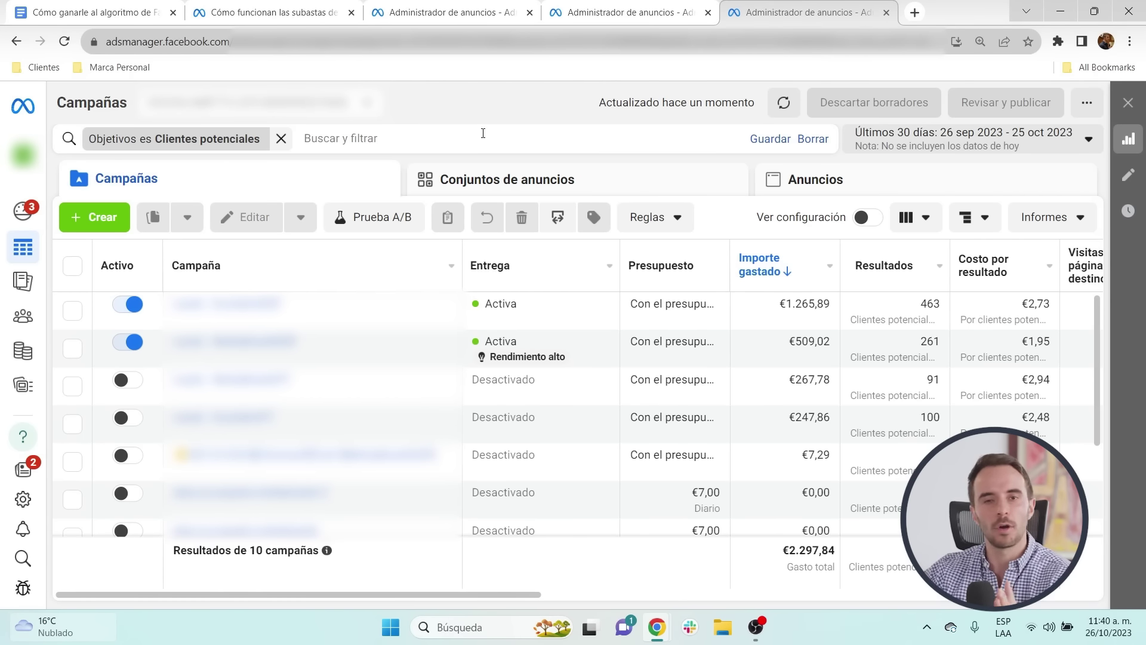
click(923, 144)
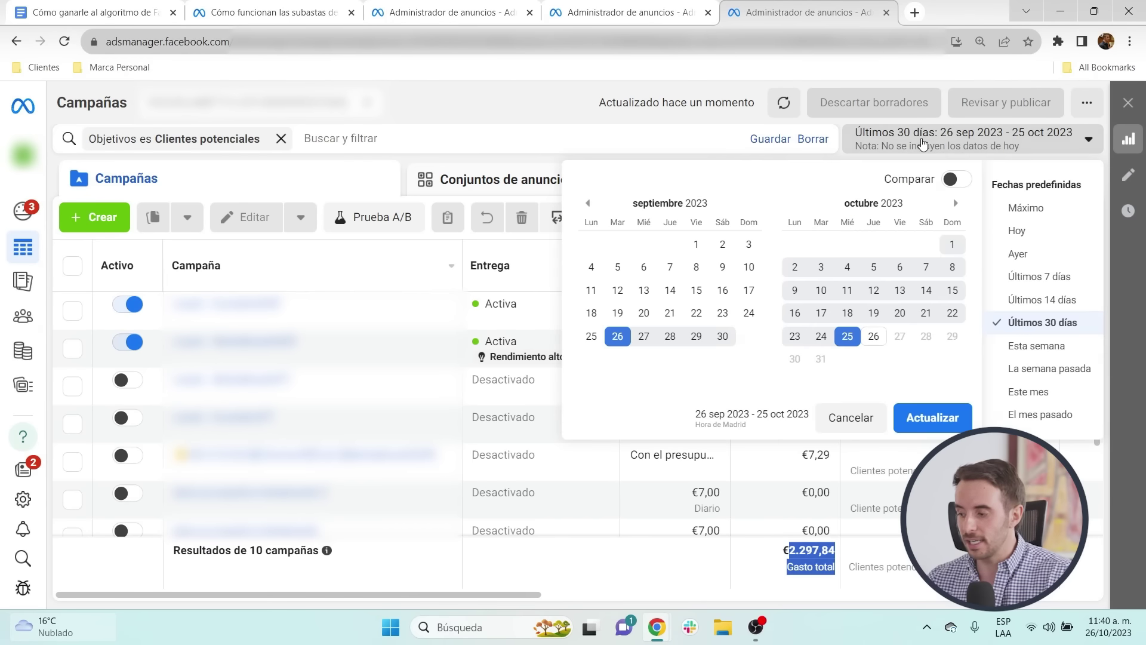
click(923, 143)
Step: Examine the total spend, number of leads and cost per result of the Clientes potenciales campaigns
click(774, 556)
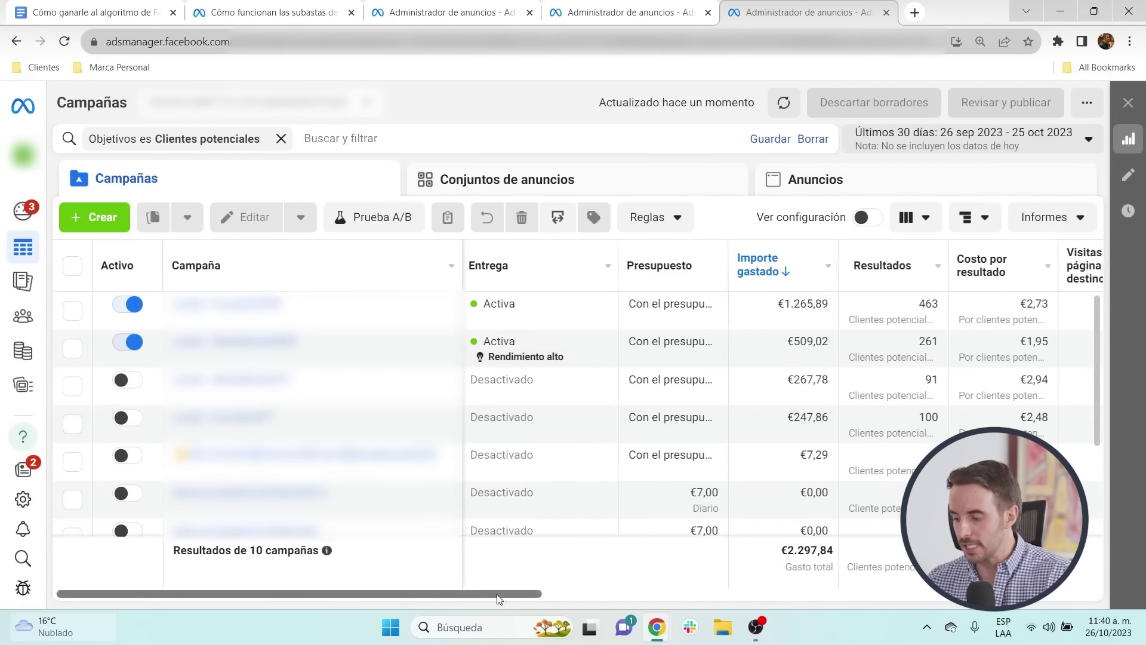
scroll(657, 561, right, 4)
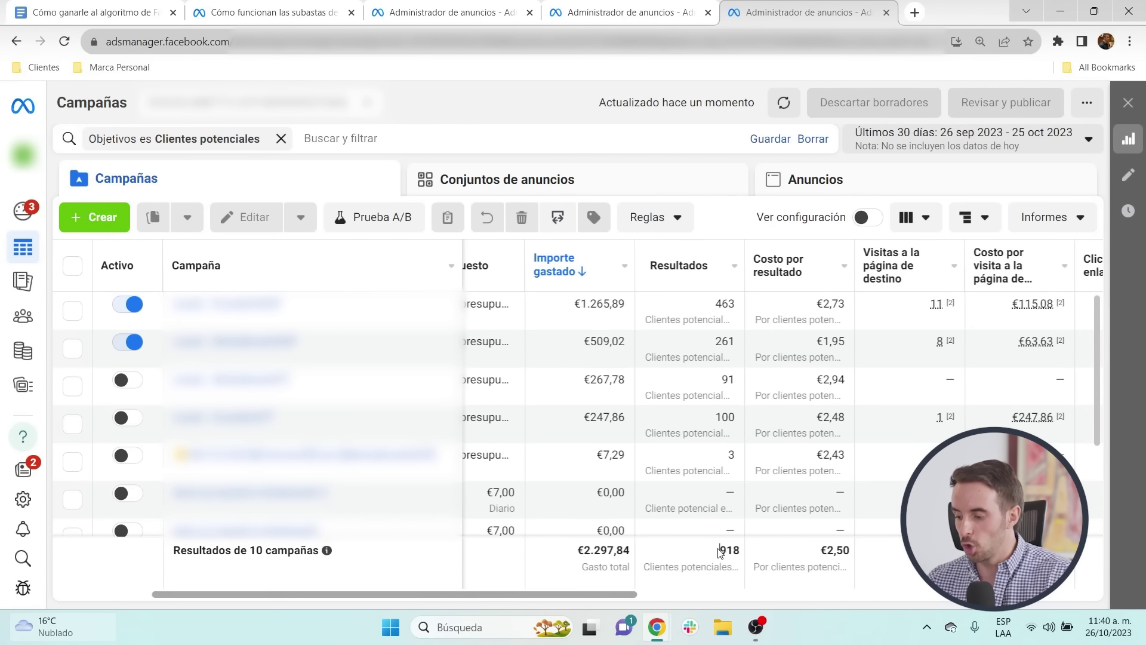
double_click(721, 552)
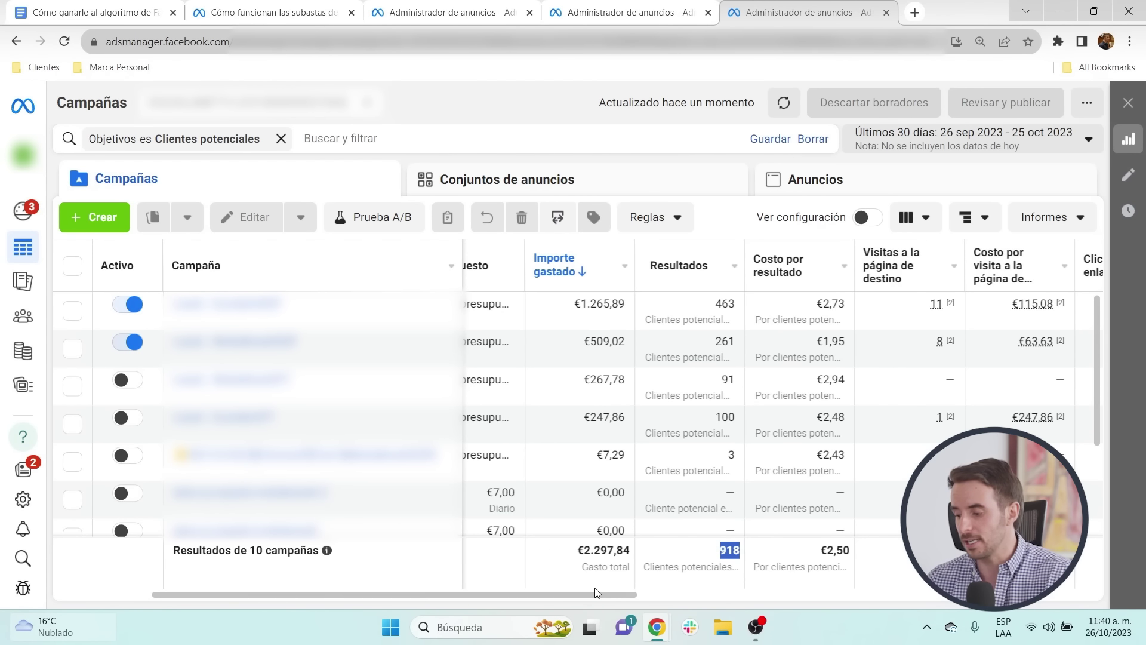
scroll(595, 592, right, 1)
triple_click(757, 549)
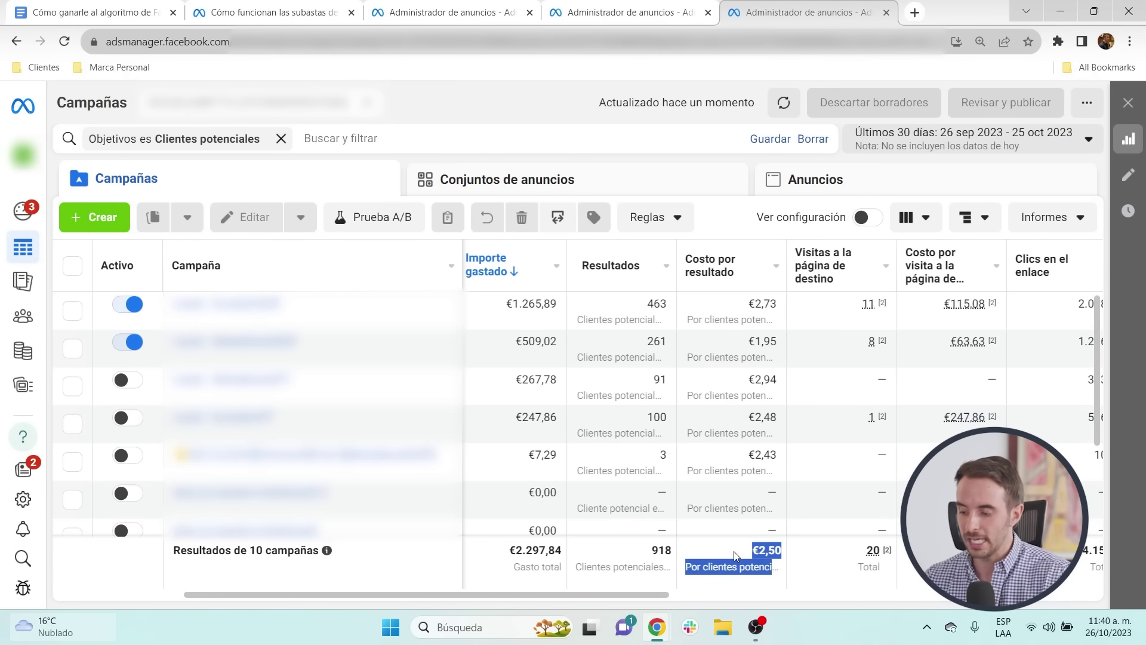
double_click(672, 550)
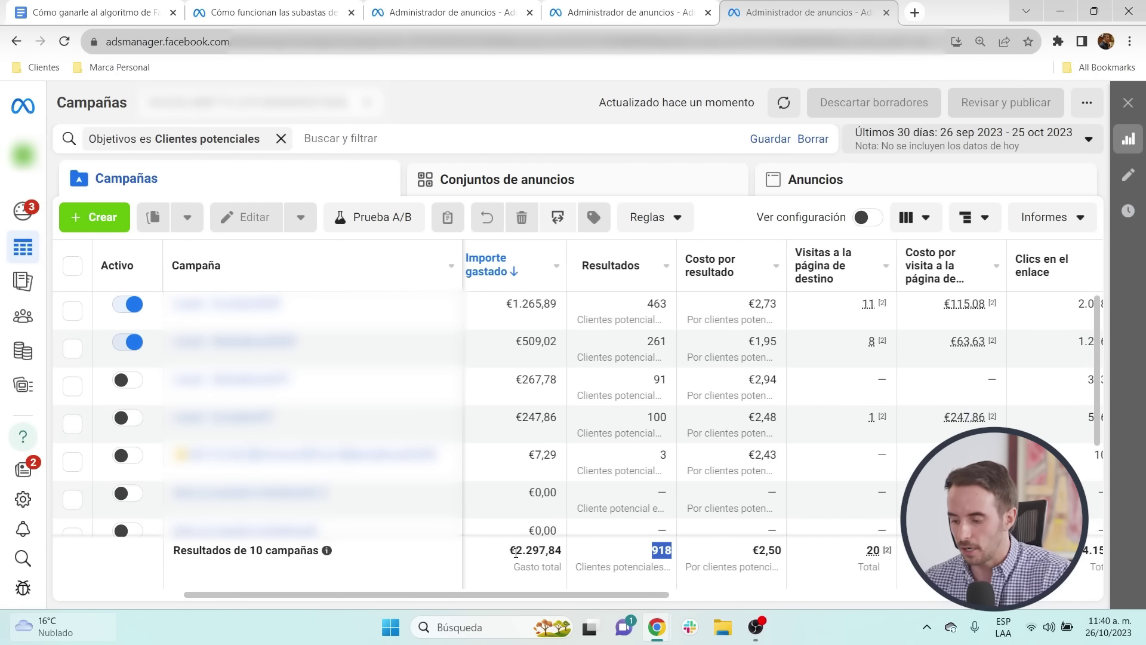
Step: Switch to the Google Docs outline and add the sub-item "Ventas: e-commerce" under Objetivo de campaña
key(ctrl+1)
click(547, 310)
key(Return)
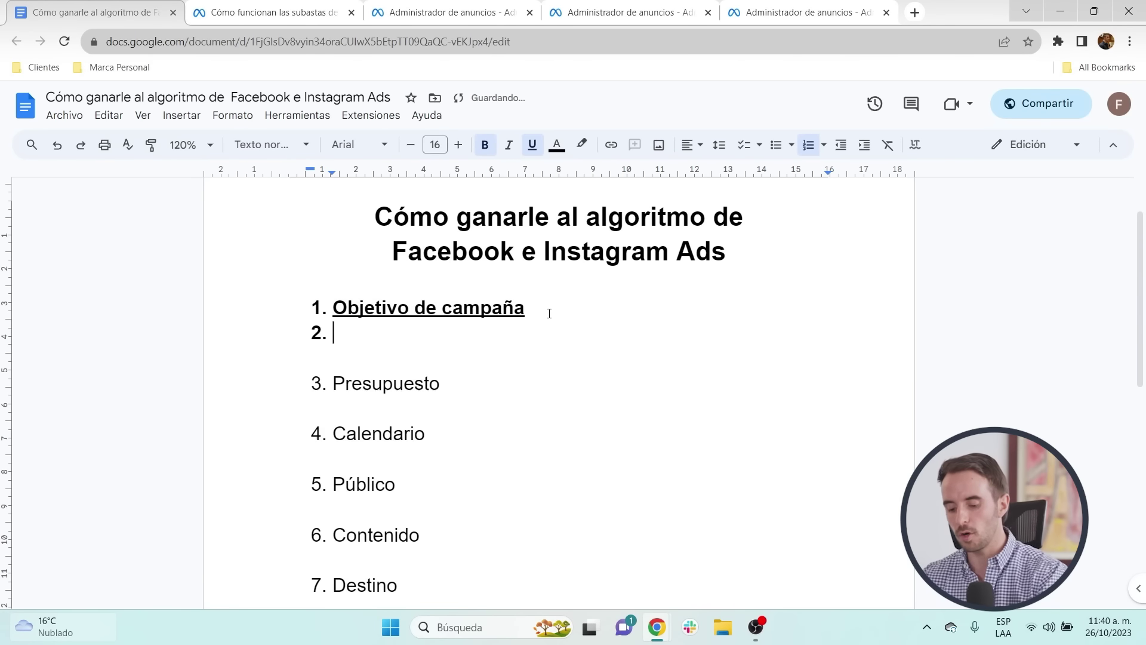
key(Tab)
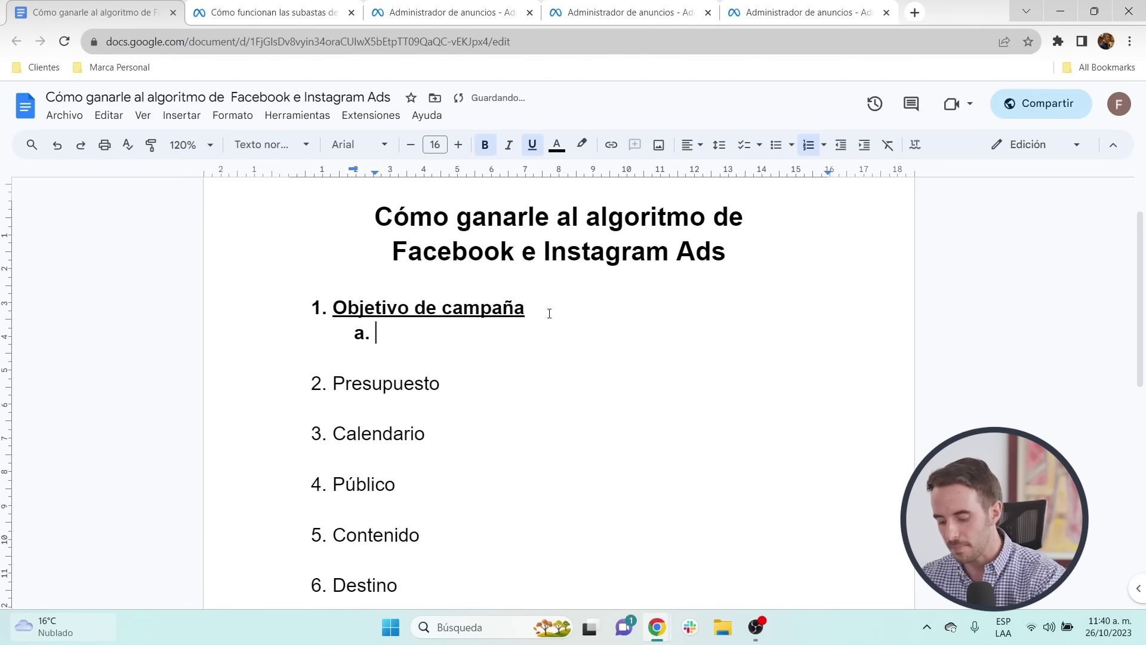
text(Ventas: e-co)
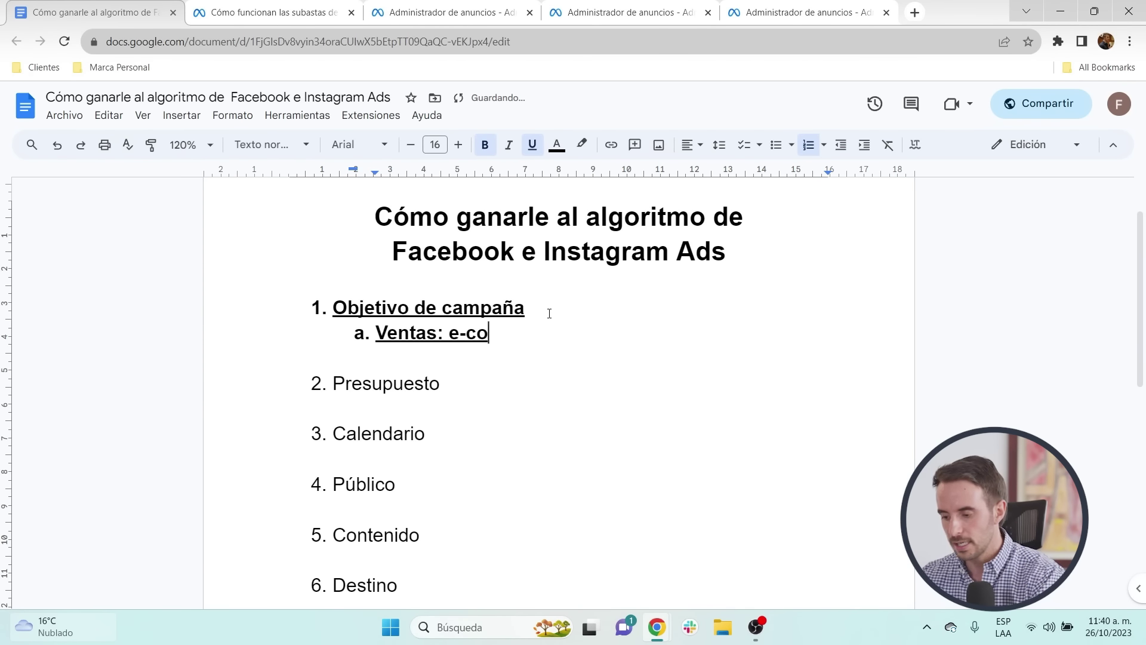
text(mmerce)
Step: Add a second sub-item reading "Interacción: WhatsApp, Instagram o Messenger" under Objetivo de campaña
key(Return)
text(Interac)
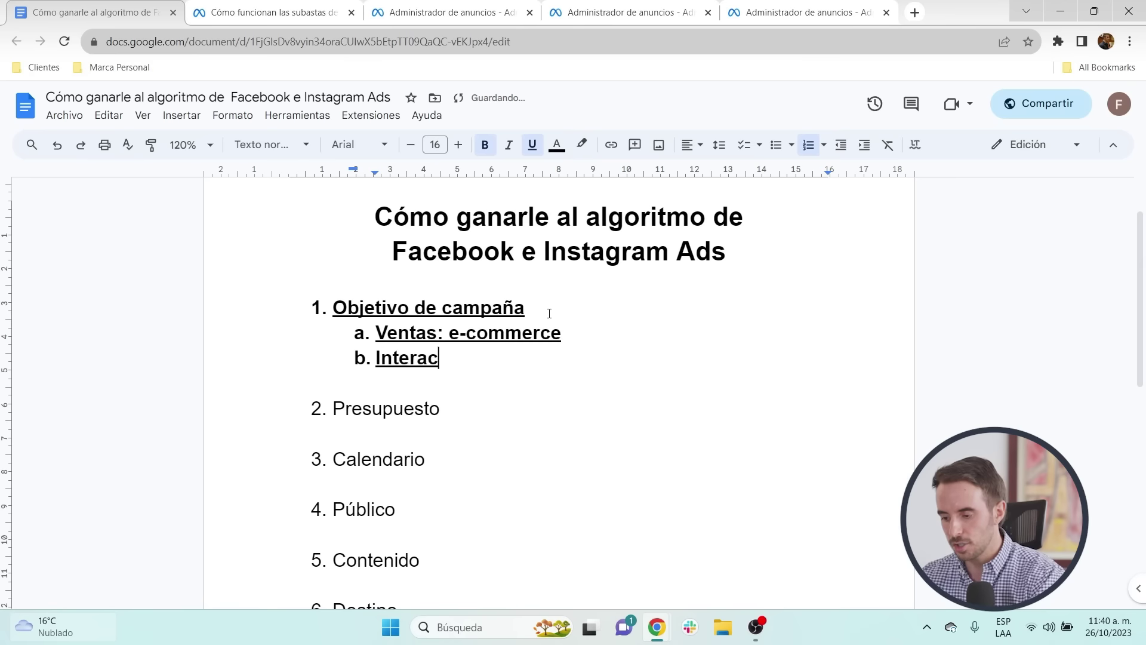
text(ción: What)
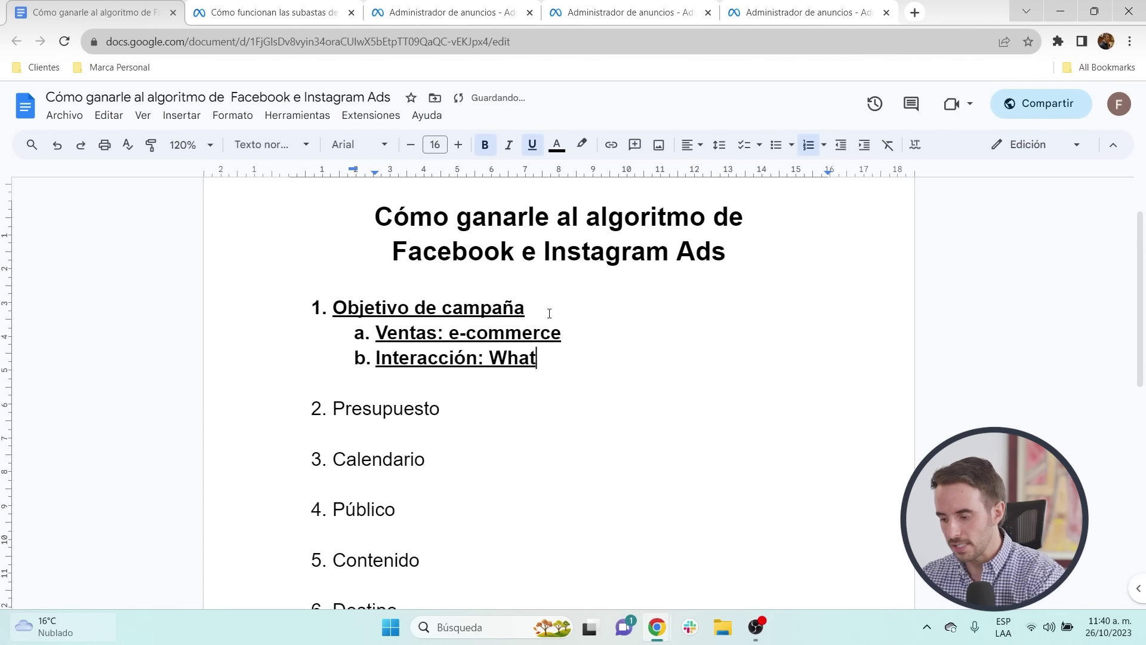
text(sApp, Instagram o Messenger)
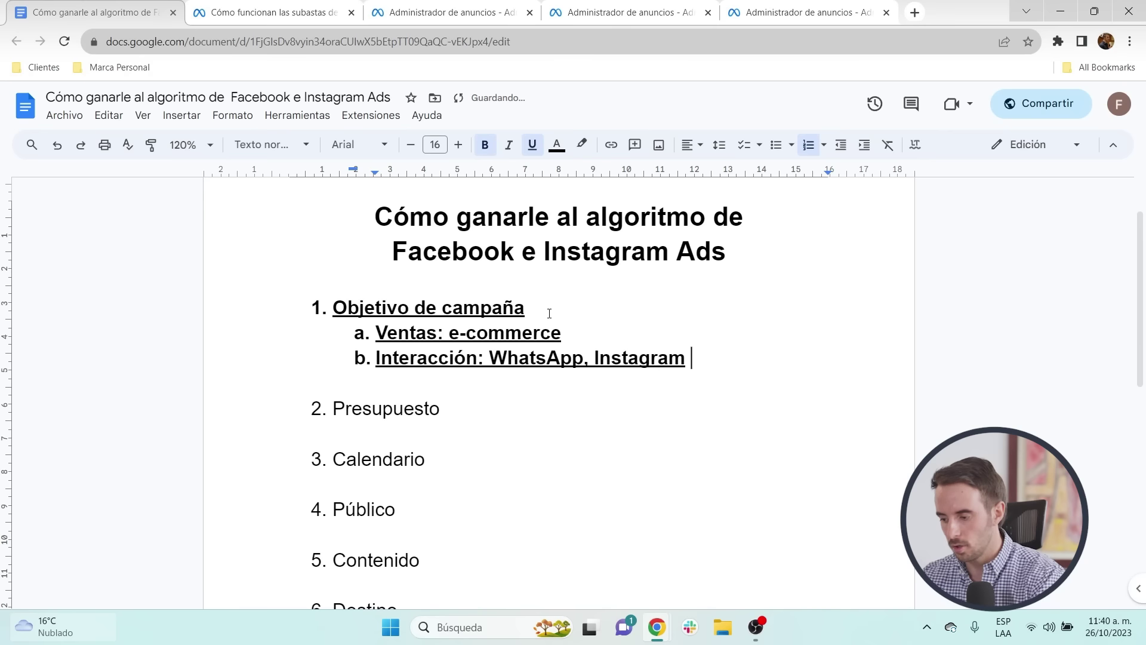
Step: Add a third sub-item reading "Clientes potenciales: correos electrónicos o números de teléfono" under Objetivo de campaña
key(Return)
text(C)
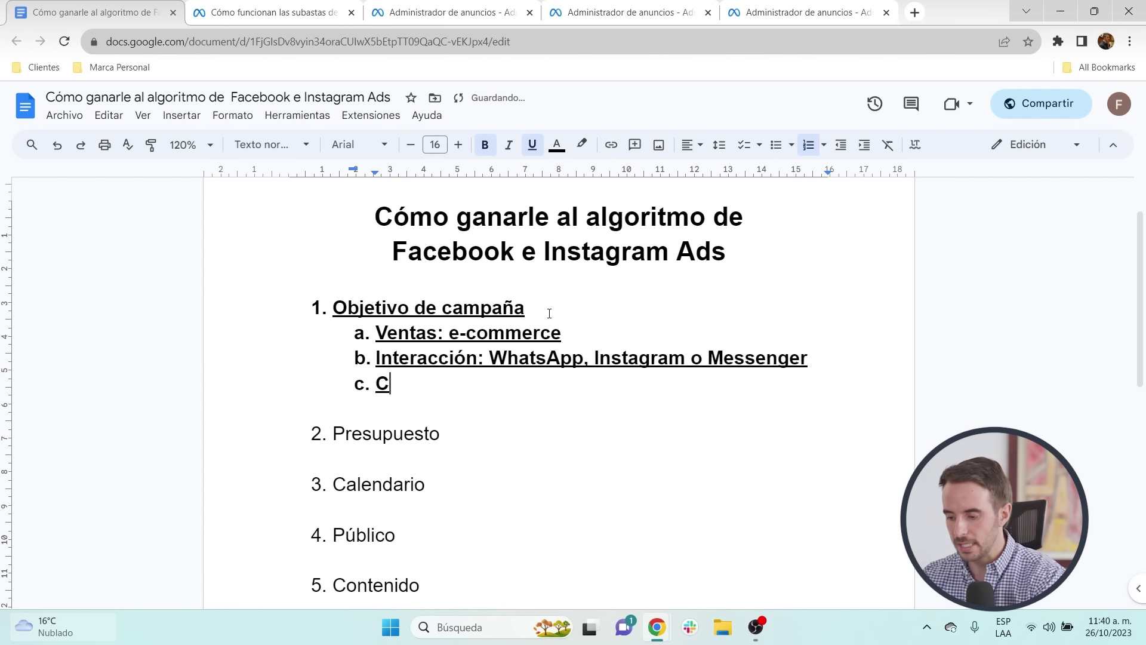
text(lientes potenciale)
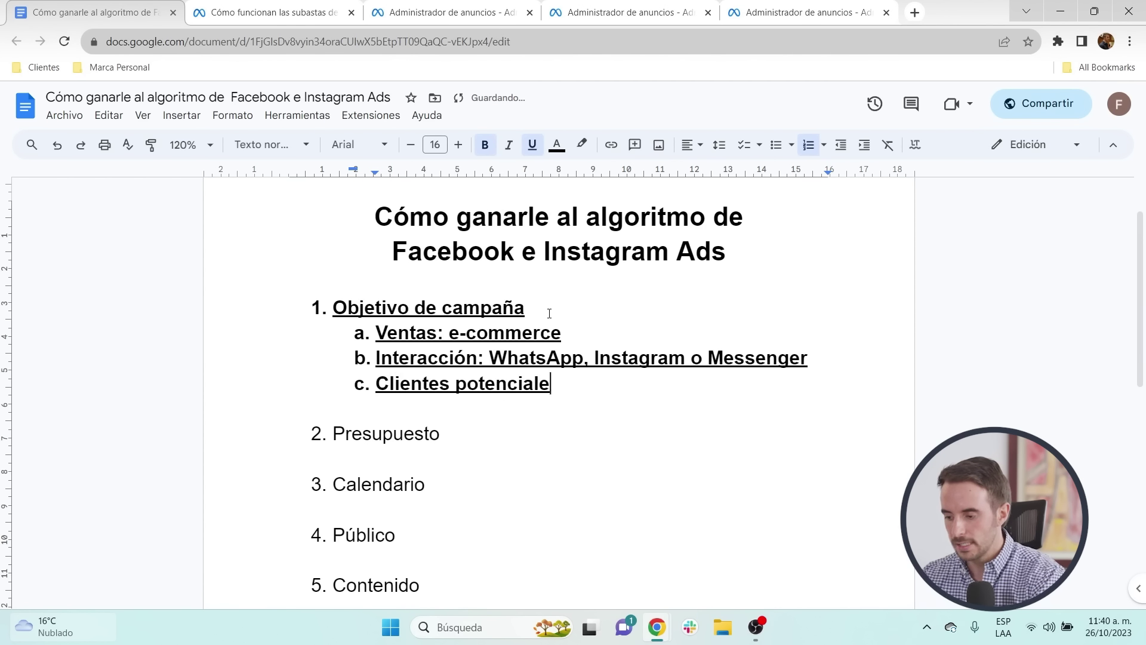
text(s: correos ele)
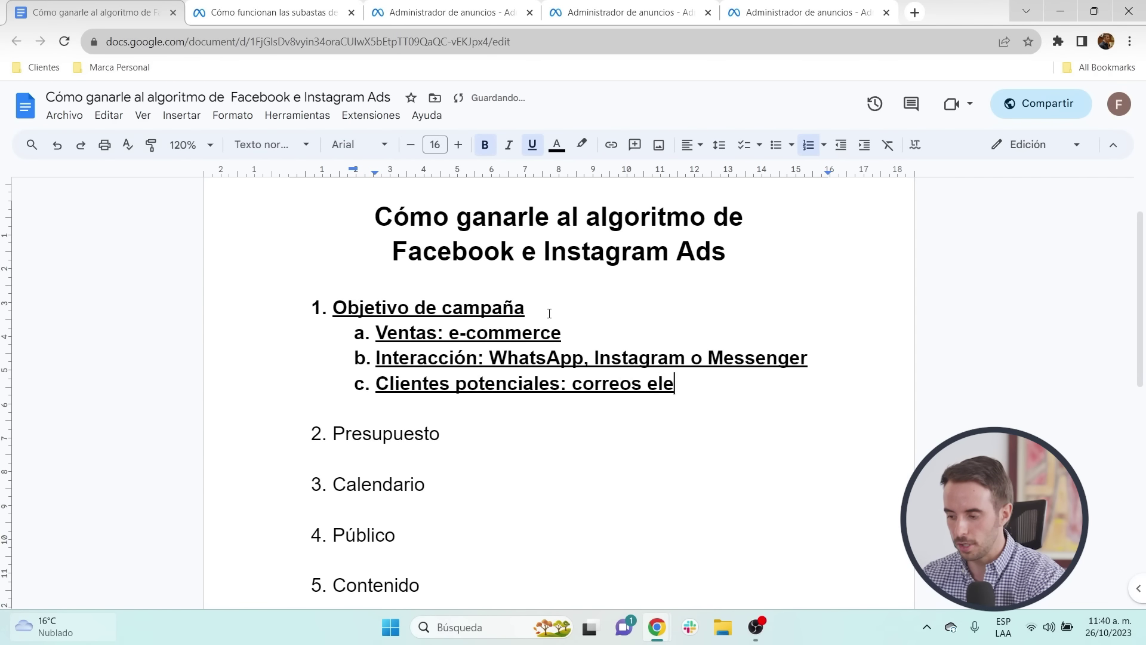
text(ctrónicos o n)
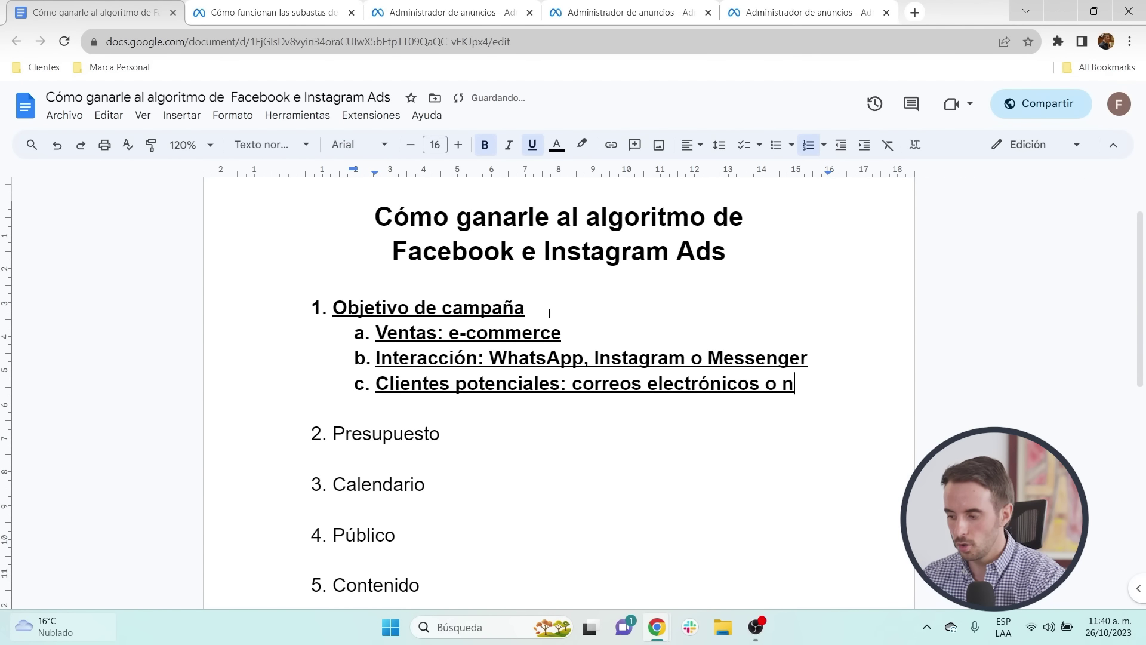
text(úmeros de teléfon)
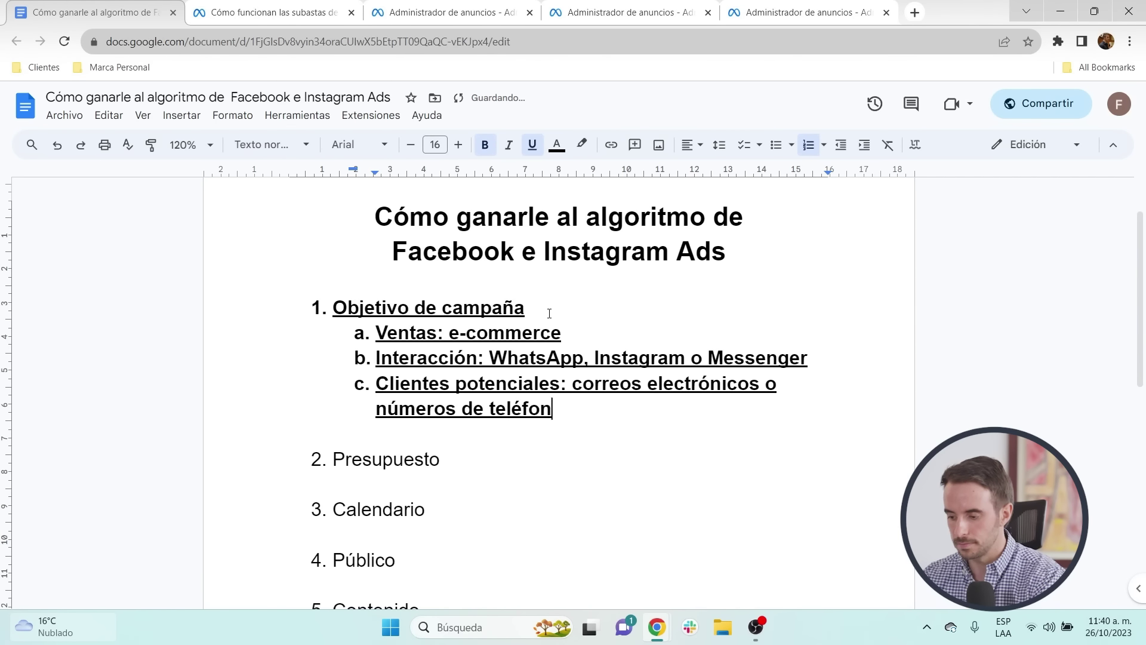
Step: Switch to Ads Manager with the Ventas campaigns, start a new campaign and examine the Reconocimiento and Tráfico objectives
key(ctrl+3)
click(95, 219)
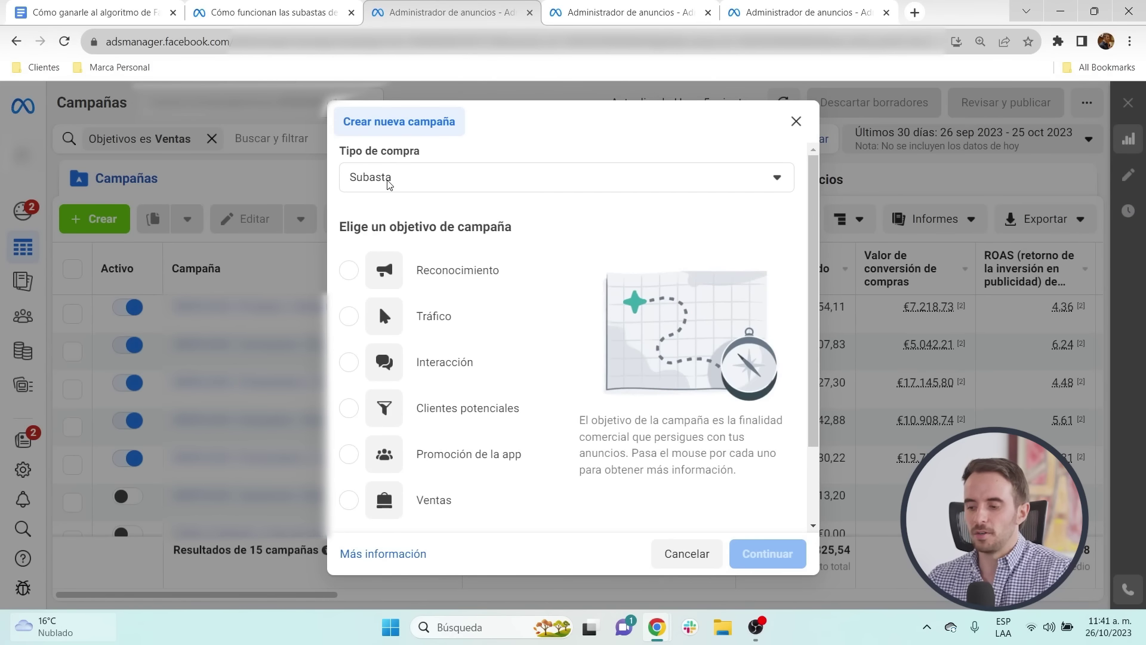
click(442, 278)
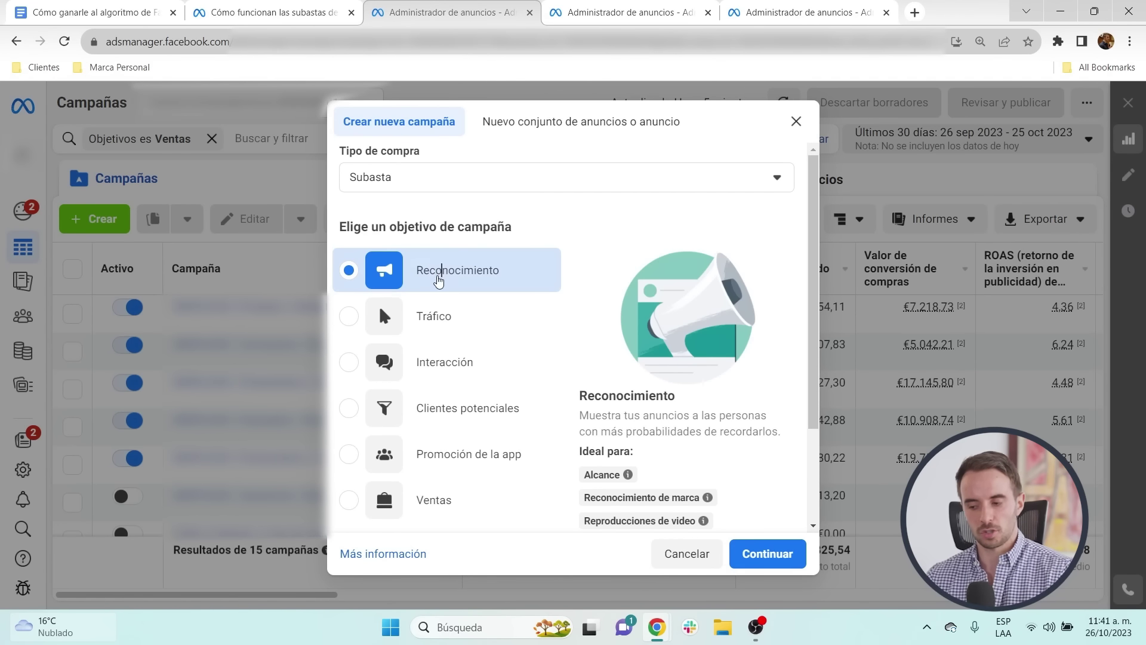
click(453, 315)
click(468, 270)
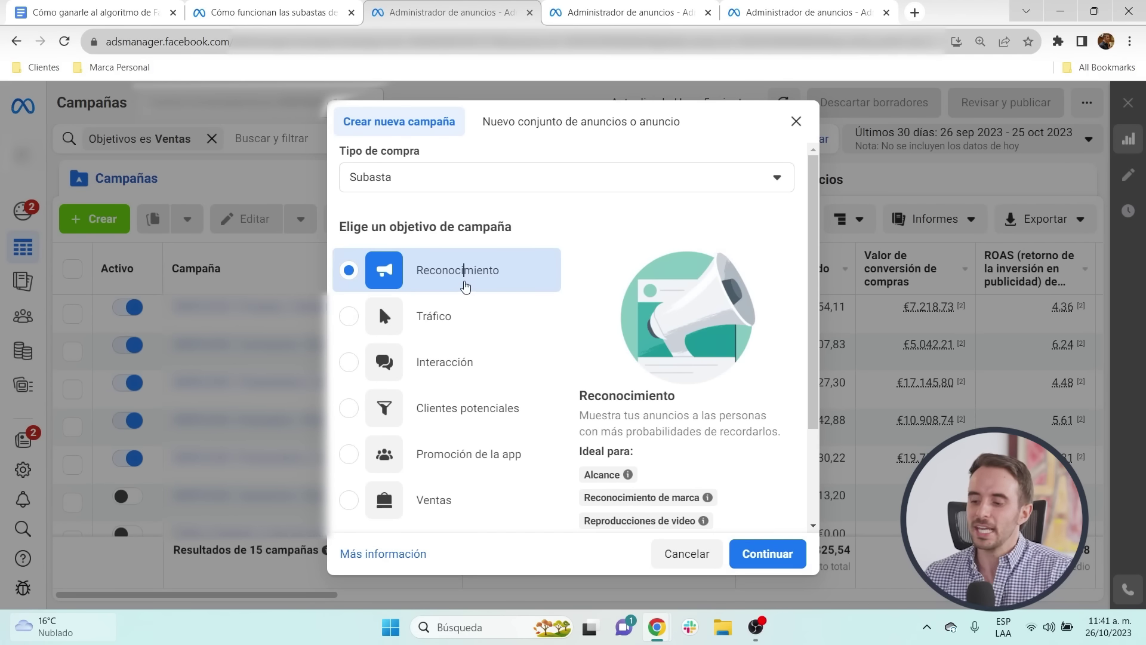
drag(411, 266, 560, 275)
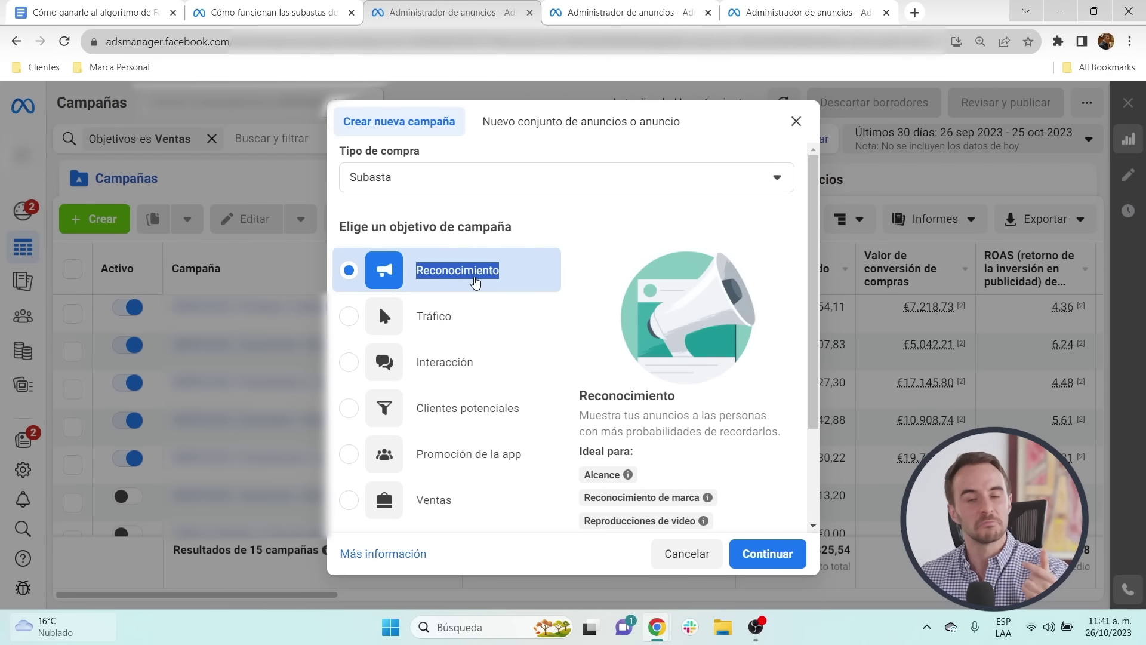
click(464, 316)
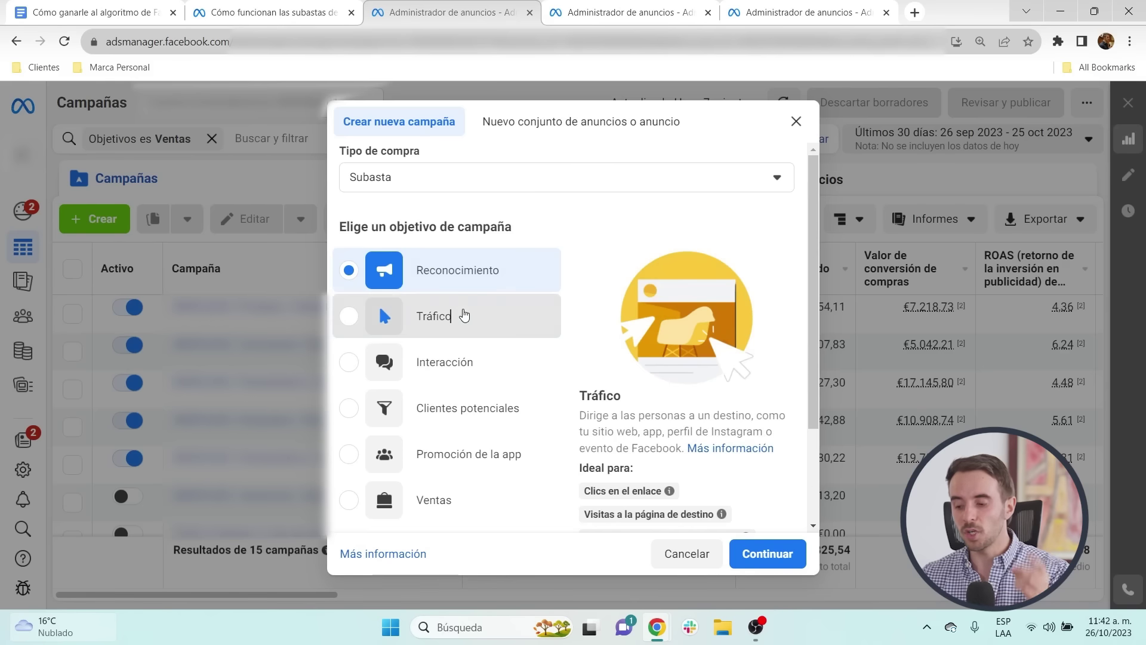
drag(413, 325, 519, 318)
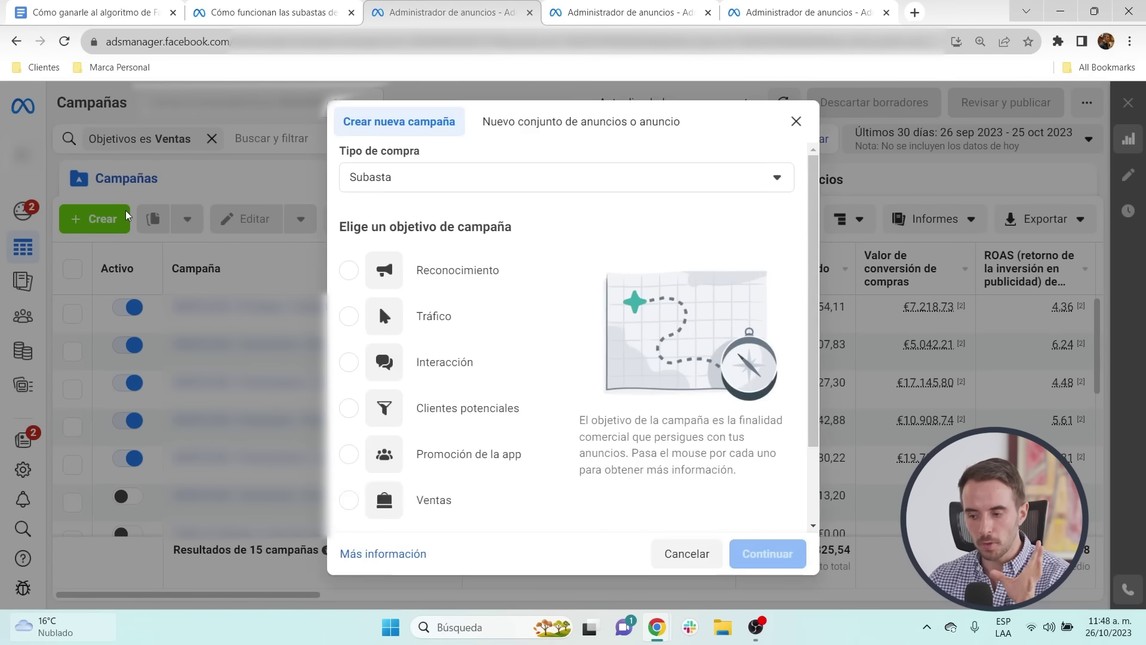
Step: Create a new campaign with the Ventas objective and the Campaña manual de ventas configuration
scroll(486, 451, down, 1)
click(517, 442)
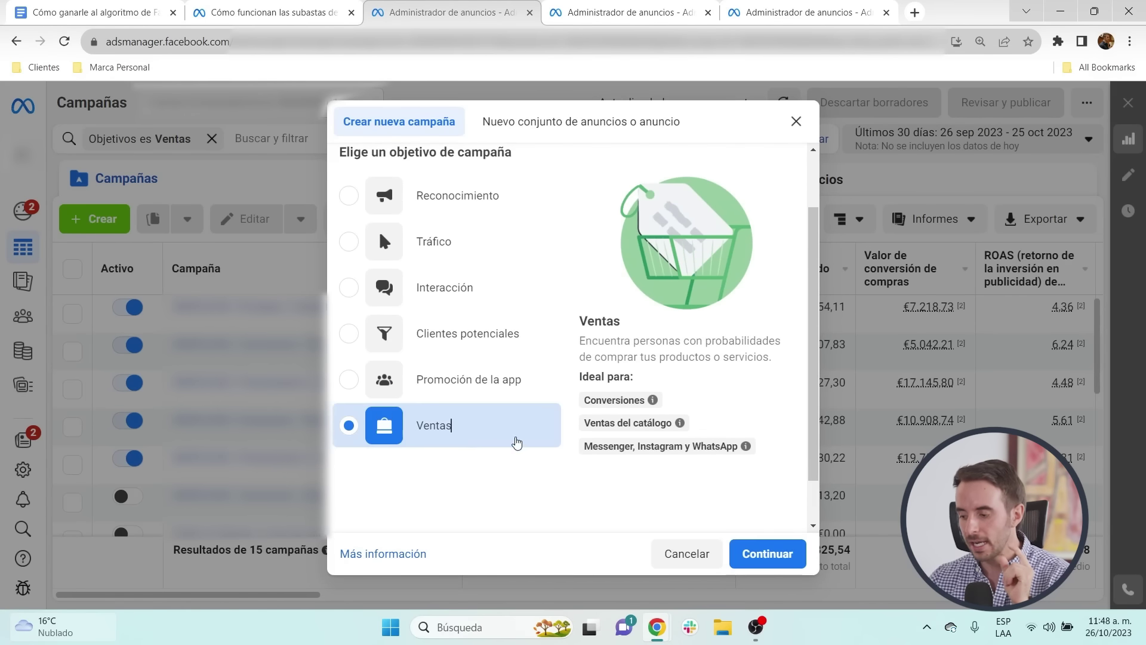
click(768, 554)
click(694, 436)
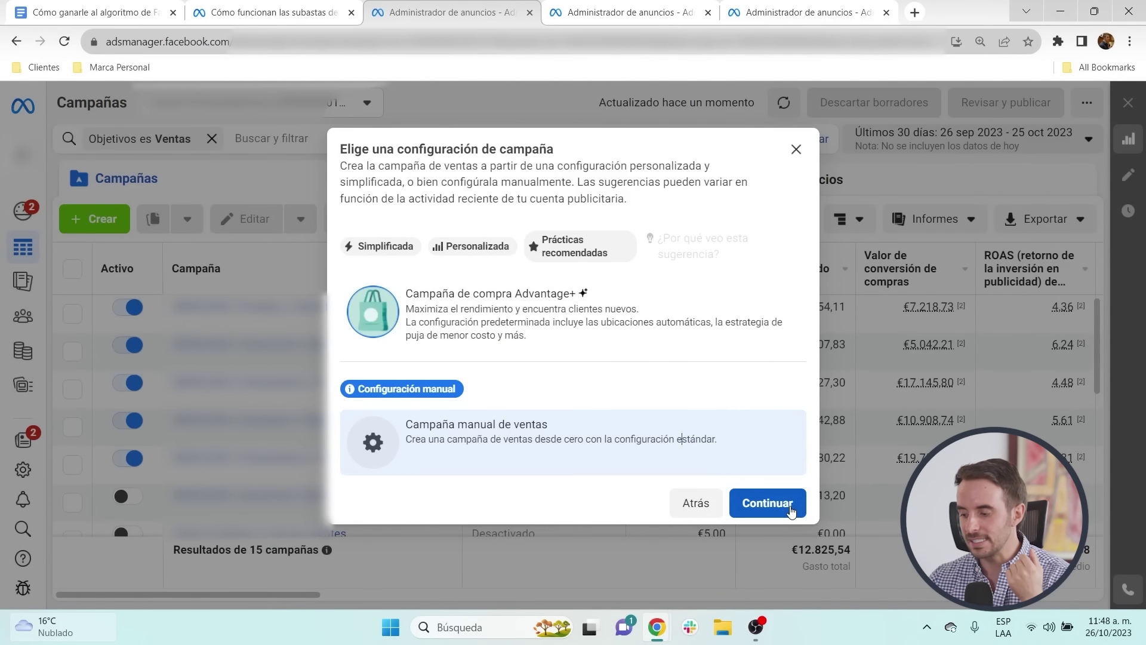
click(790, 510)
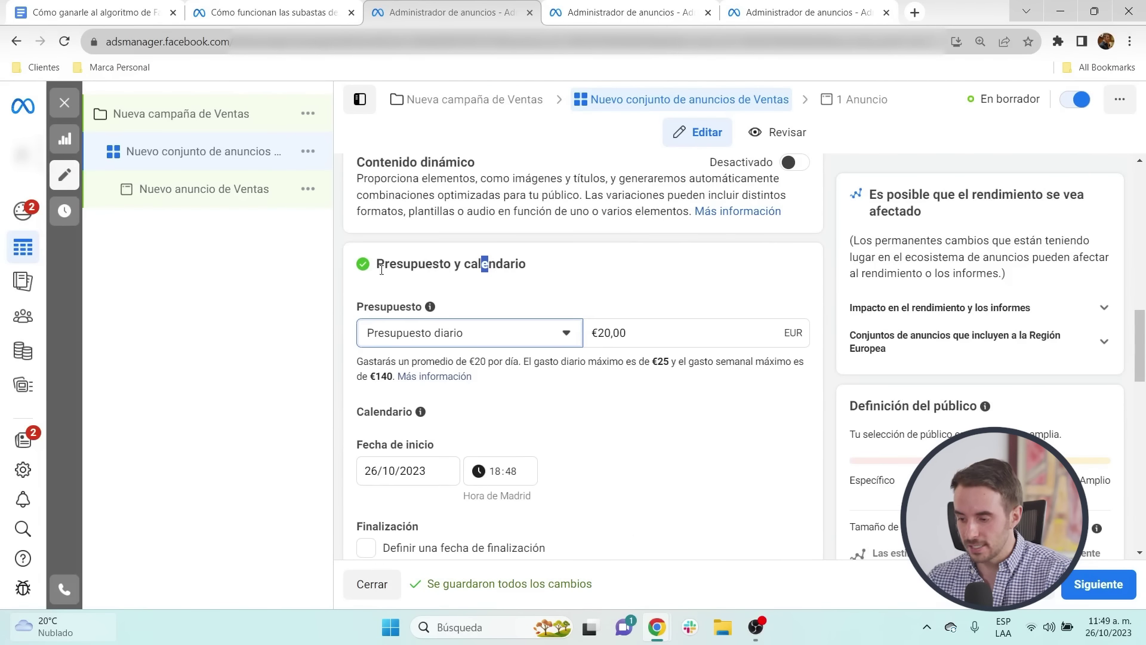
Step: In the ad set's Presupuesto y calendario section, choose Presupuesto diario as the budget type and select its amount
drag(381, 270, 565, 268)
click(430, 345)
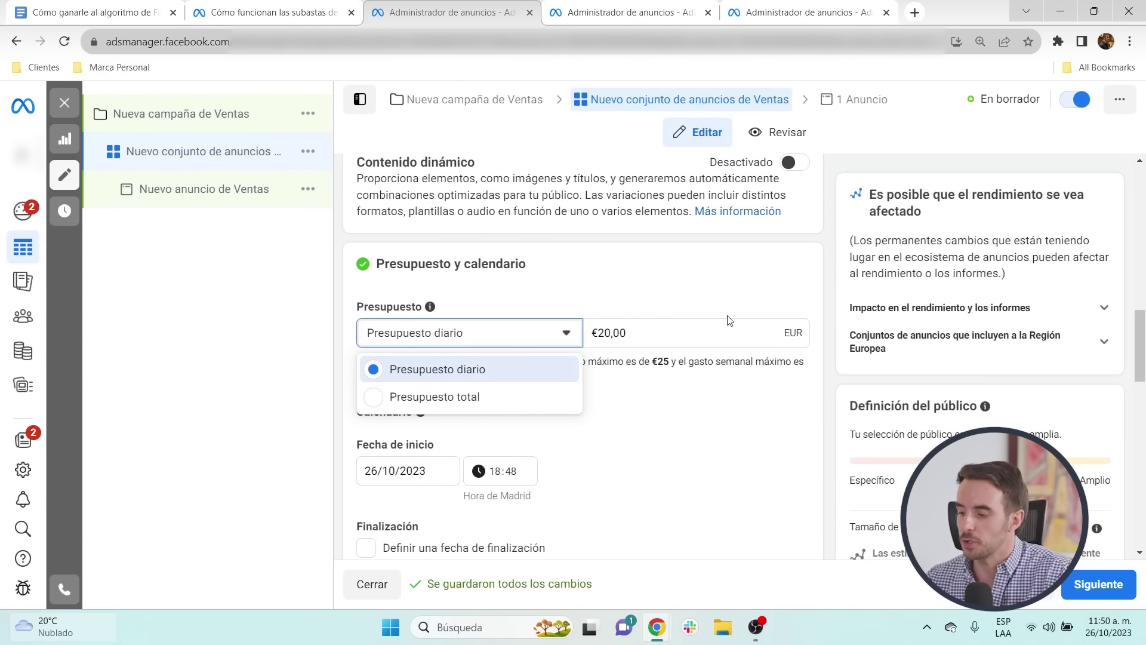
click(550, 366)
double_click(614, 332)
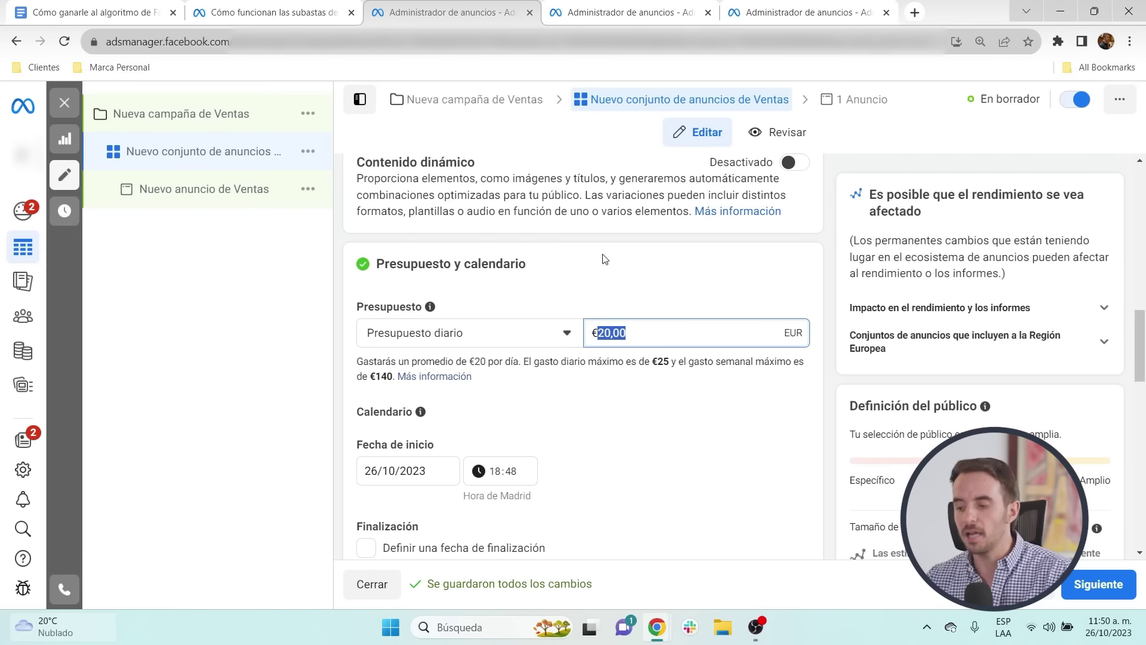
Step: Set the ad set's daily budget to €1, and change the budget type to Presupuesto total with an amount of €7
text(1)
click(615, 307)
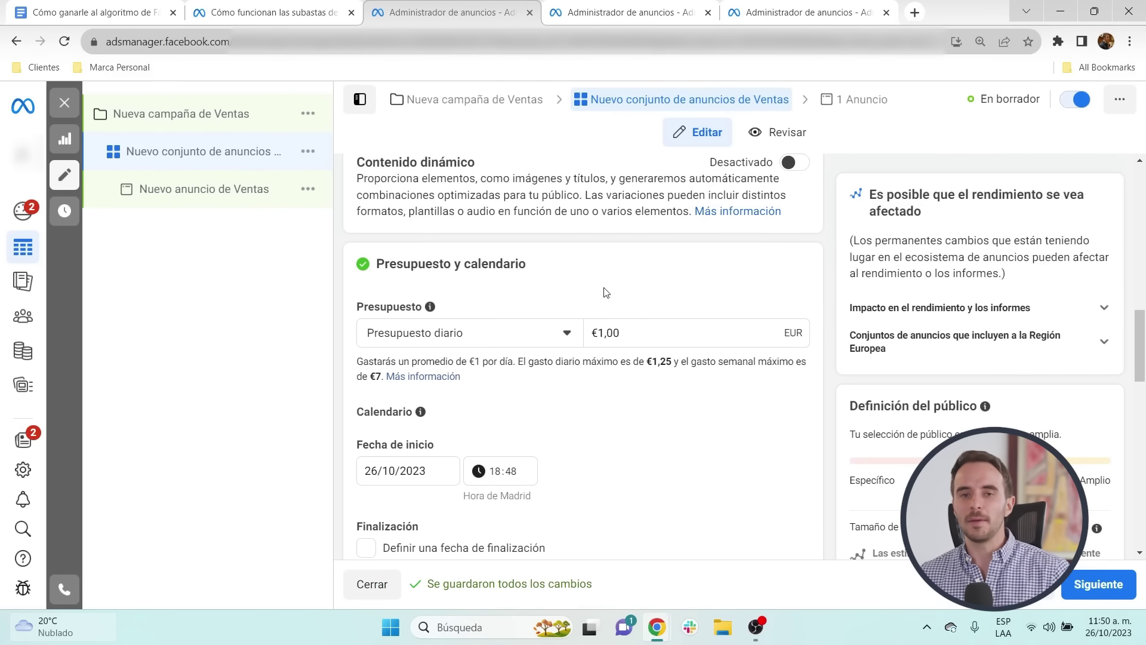
scroll(608, 274, down, 1)
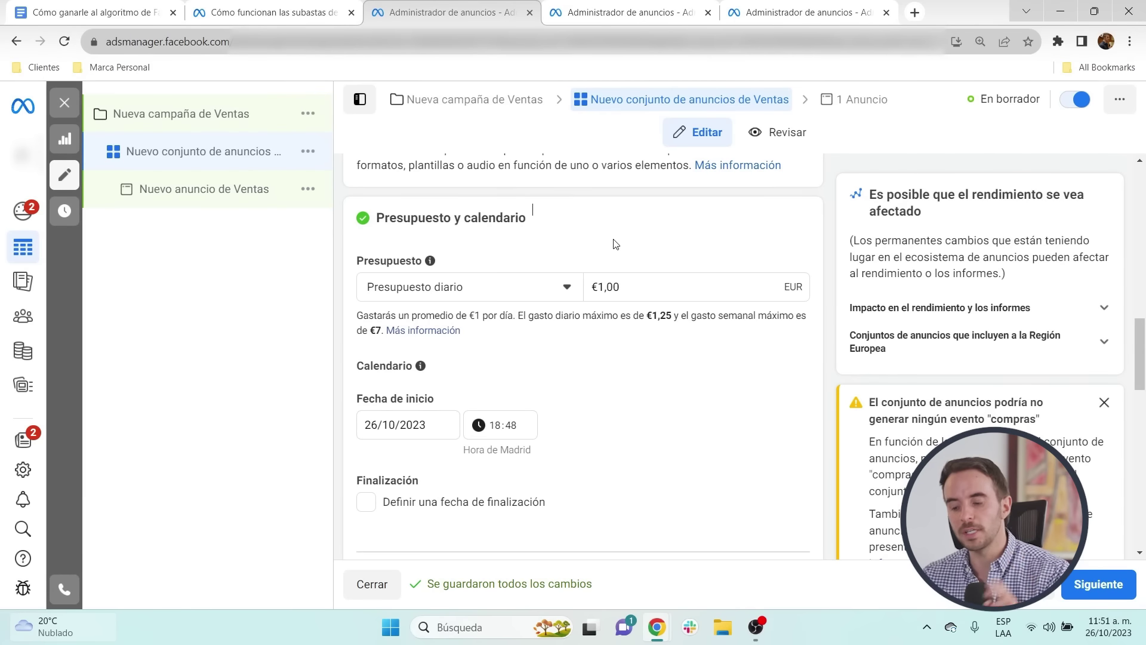
click(495, 294)
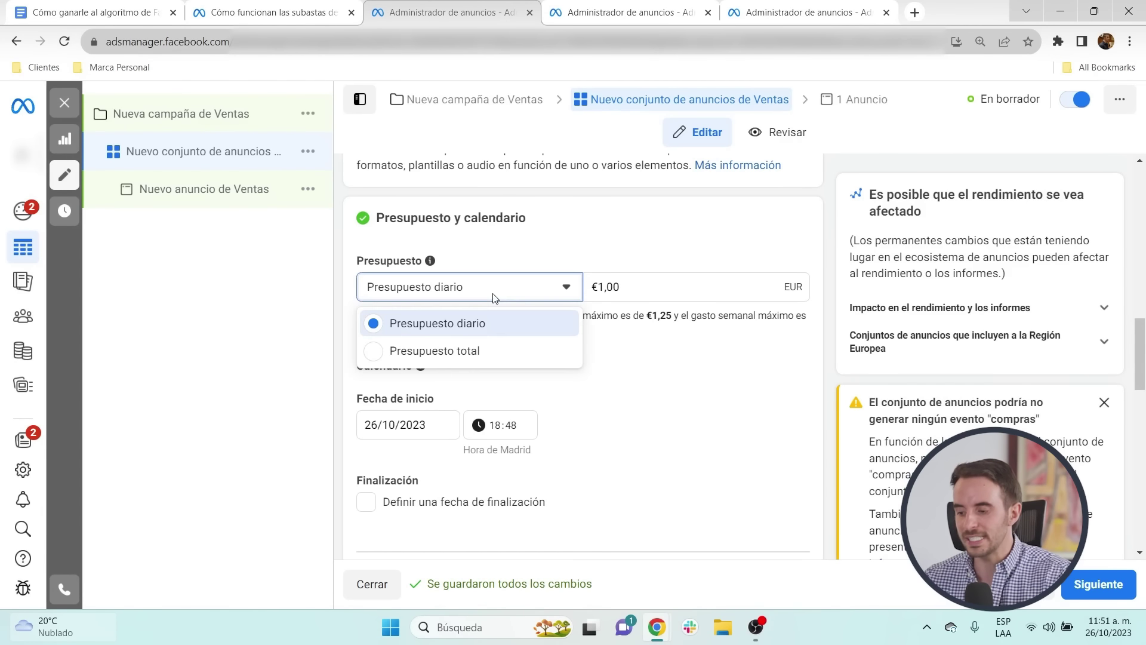
click(484, 352)
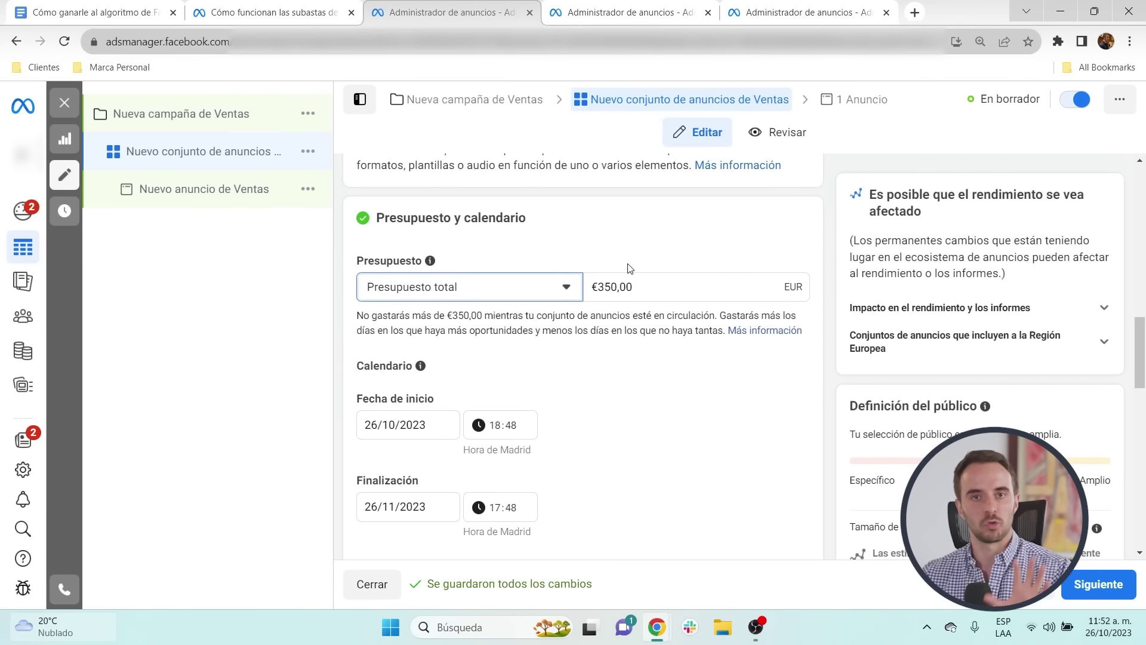
double_click(615, 286)
text(7)
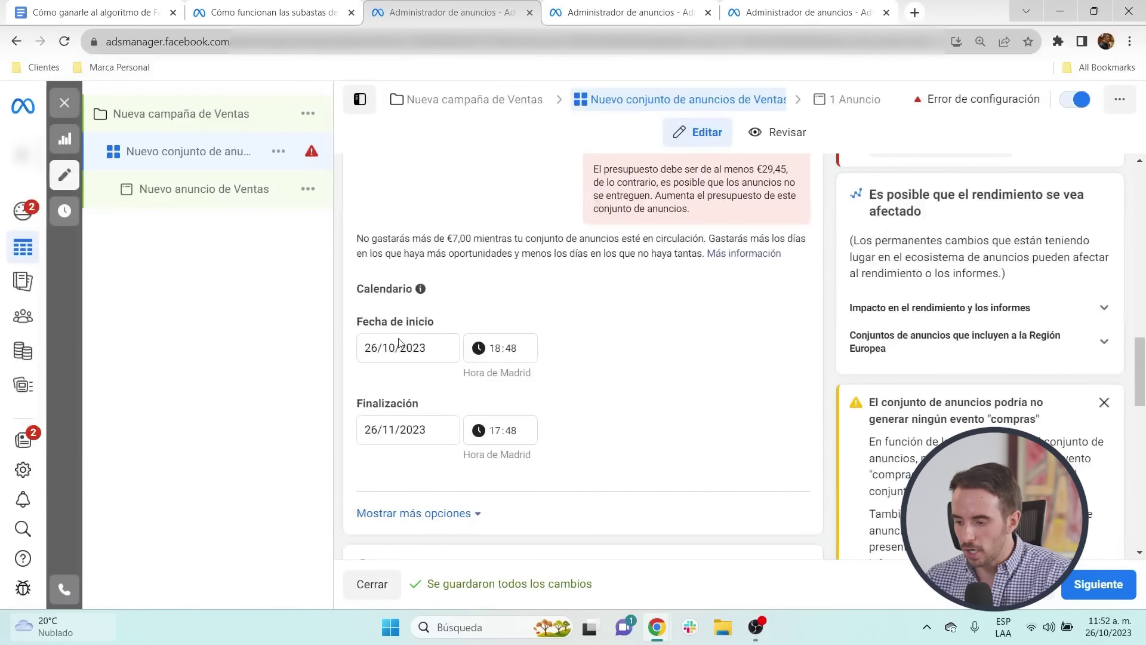
Step: Keep the ad set's start date at 26/10/2023 and set its end date to 2/11/2023
click(400, 347)
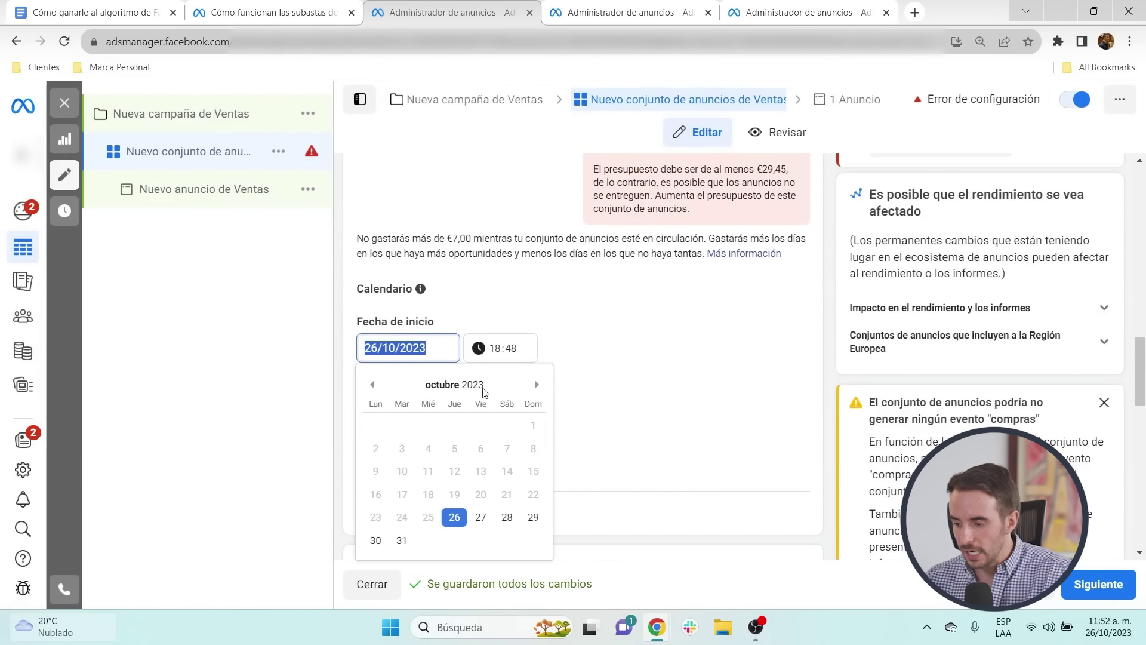
click(454, 276)
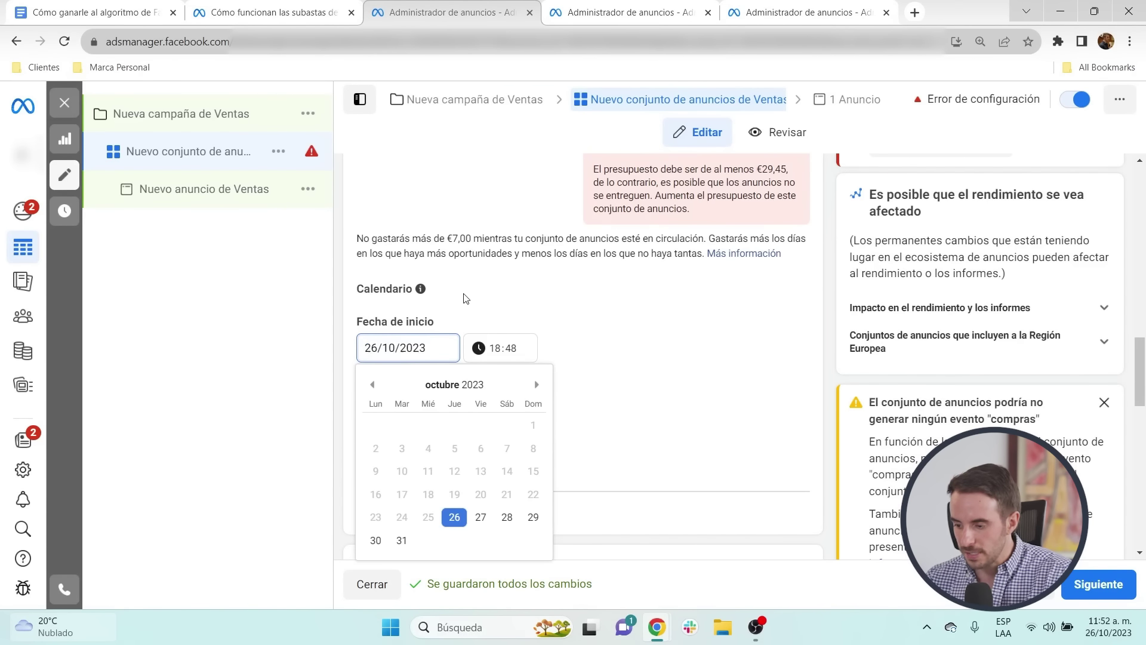
click(397, 435)
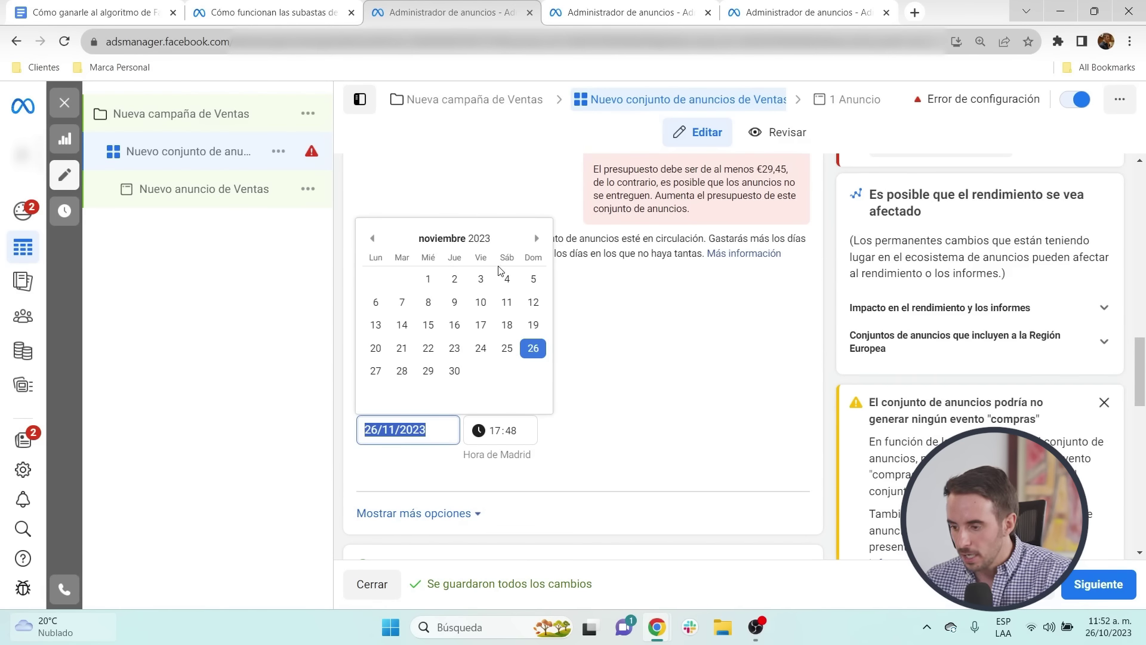
click(455, 279)
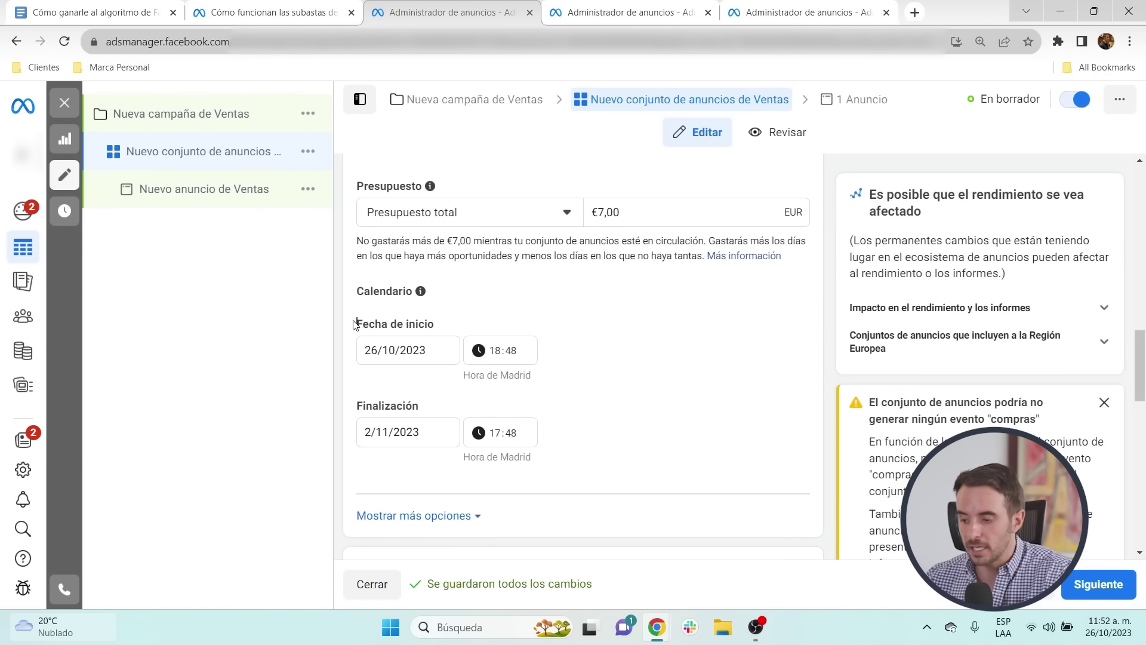
drag(354, 324, 441, 333)
drag(354, 406, 440, 410)
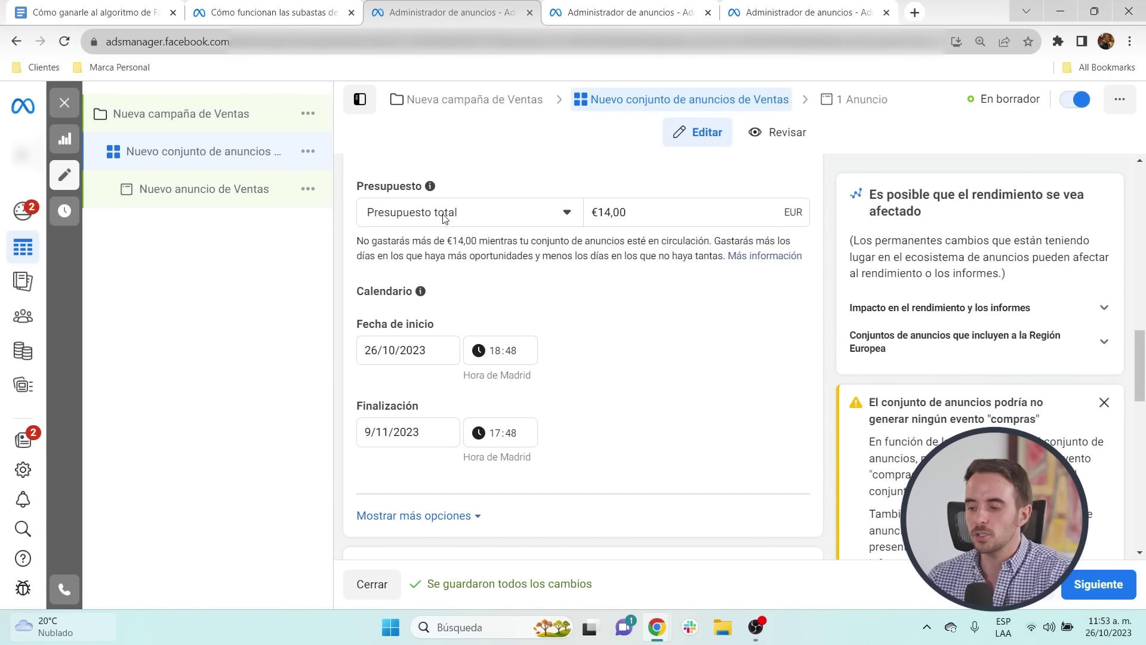
Step: Switch the ad set's budget back to Presupuesto diario and remove the end date from its schedule
click(444, 218)
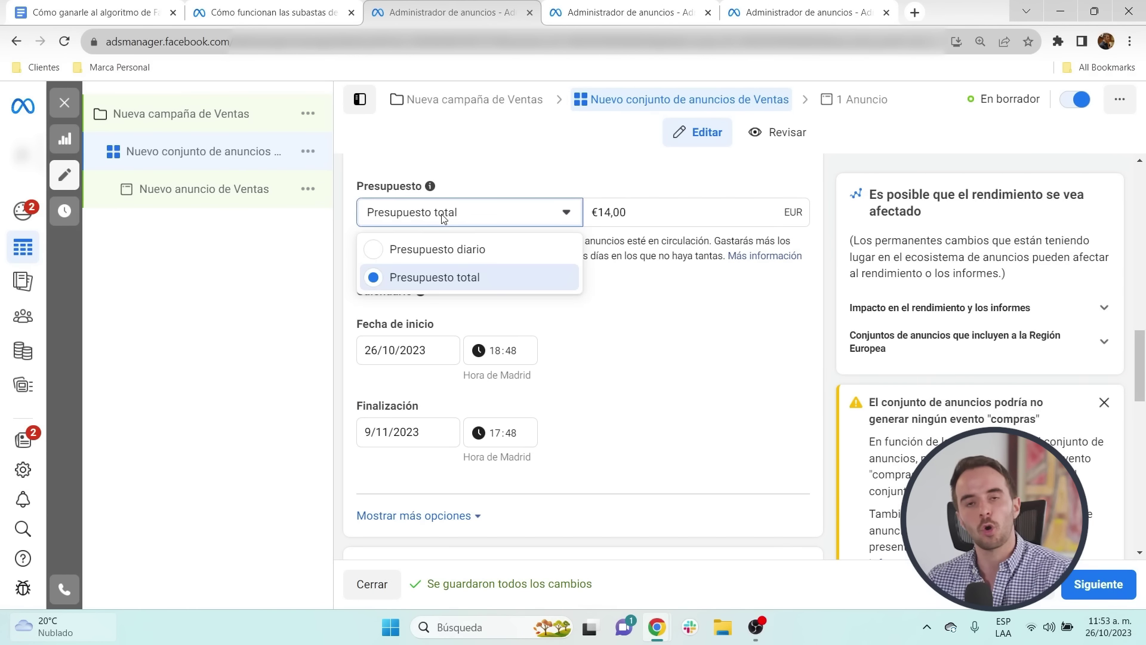
click(466, 249)
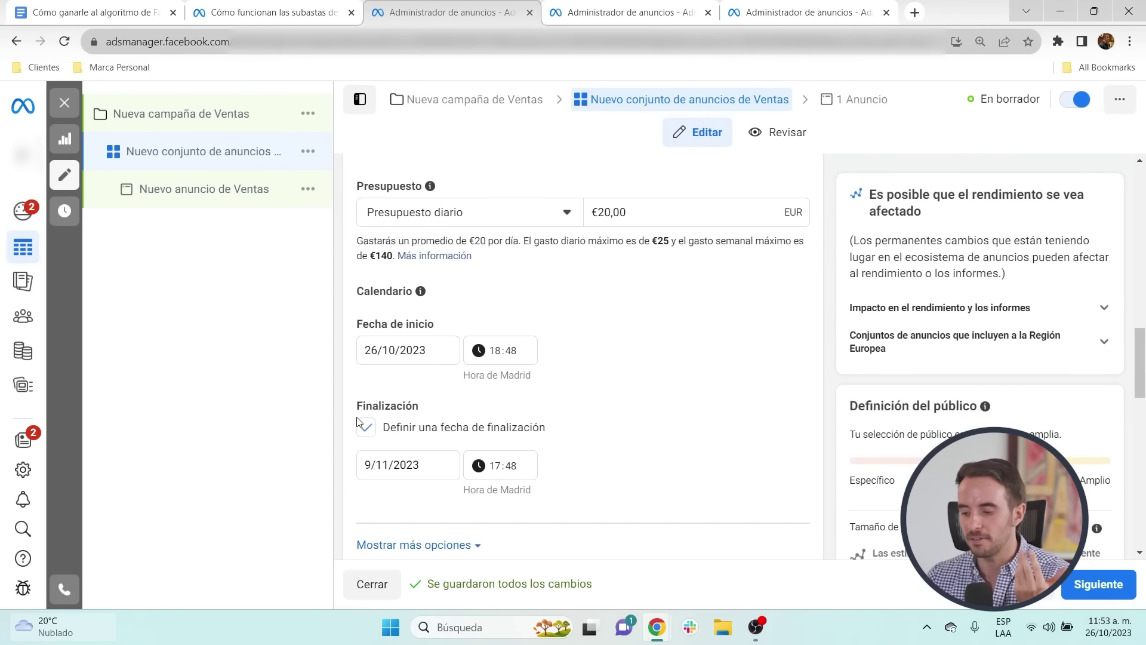
drag(357, 406, 436, 417)
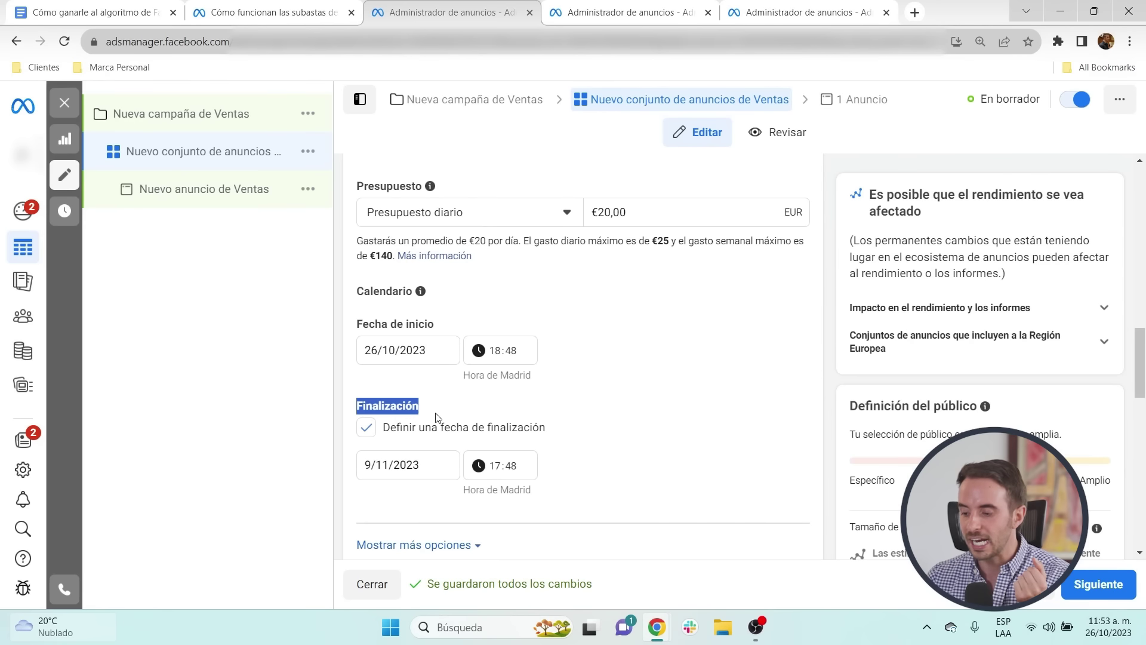
click(390, 433)
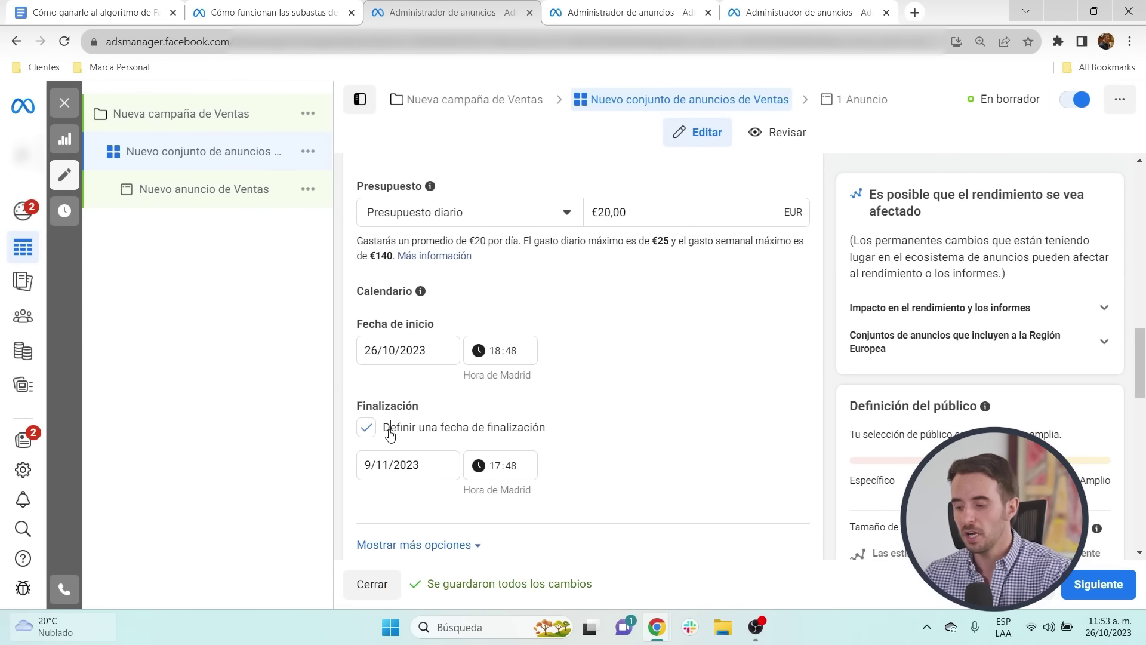
drag(336, 348, 583, 376)
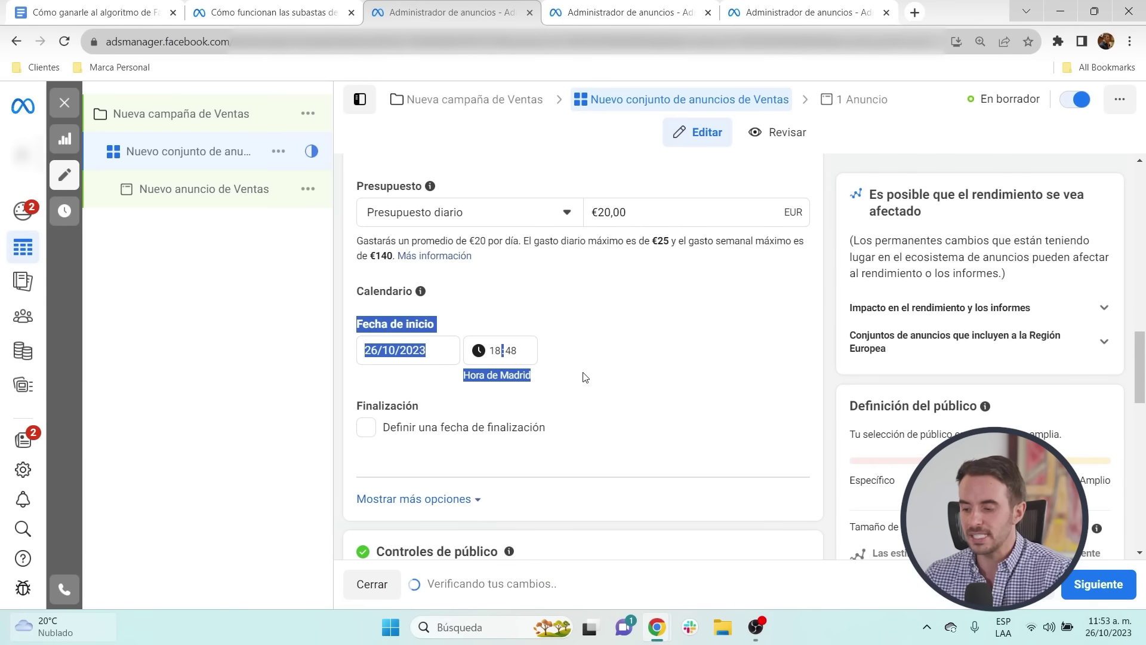
click(494, 290)
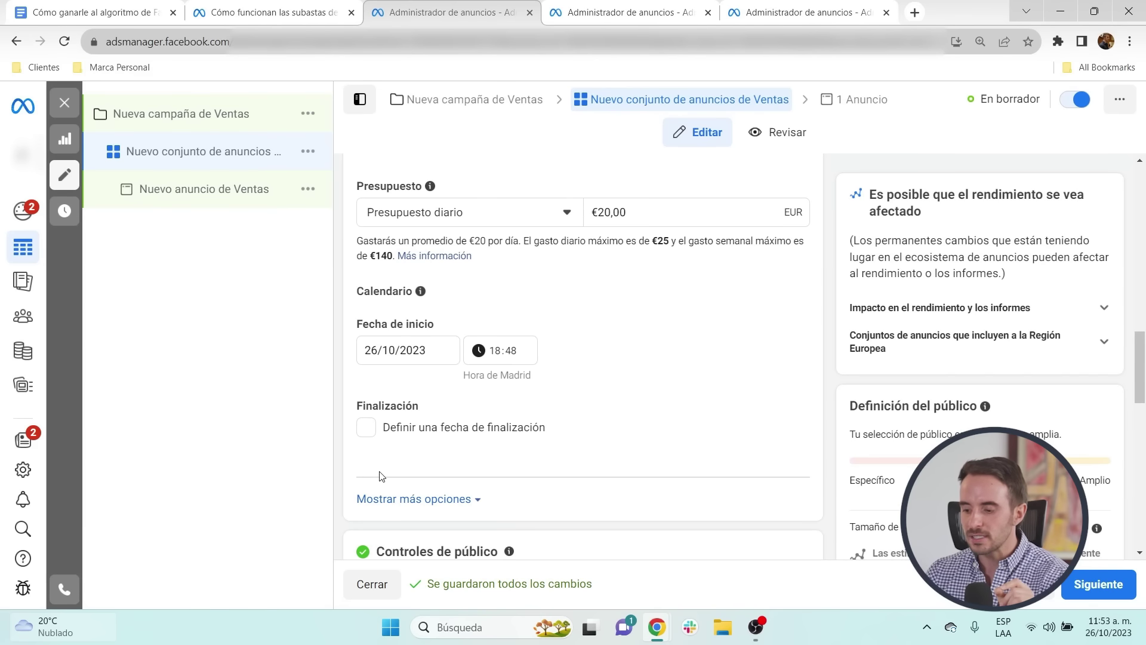
click(368, 431)
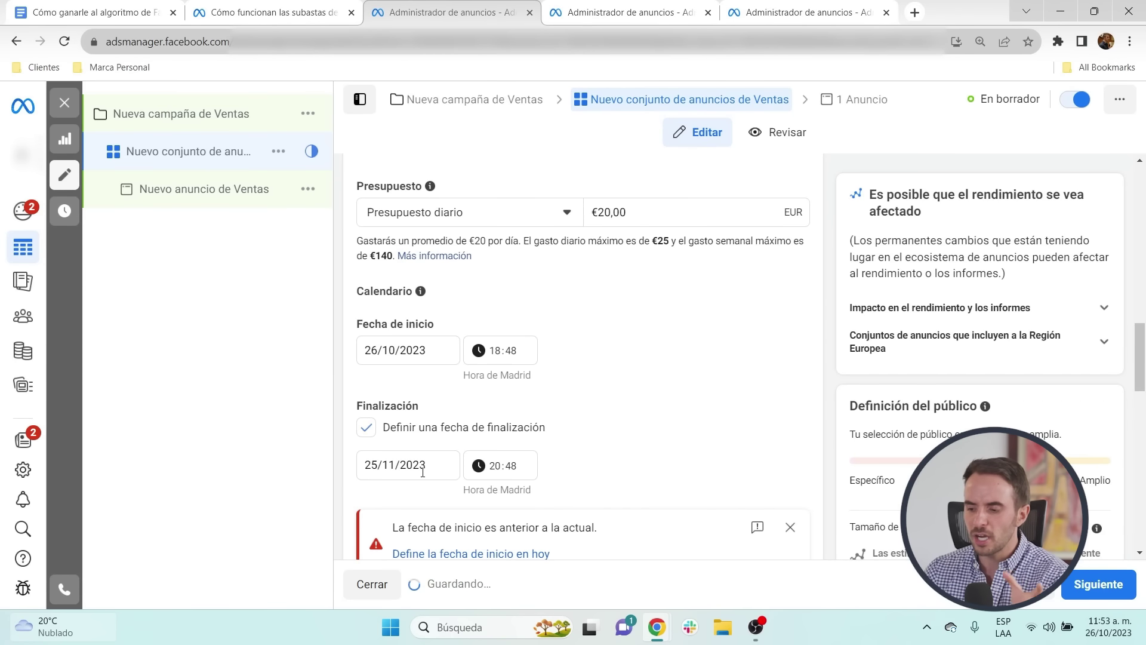
click(371, 434)
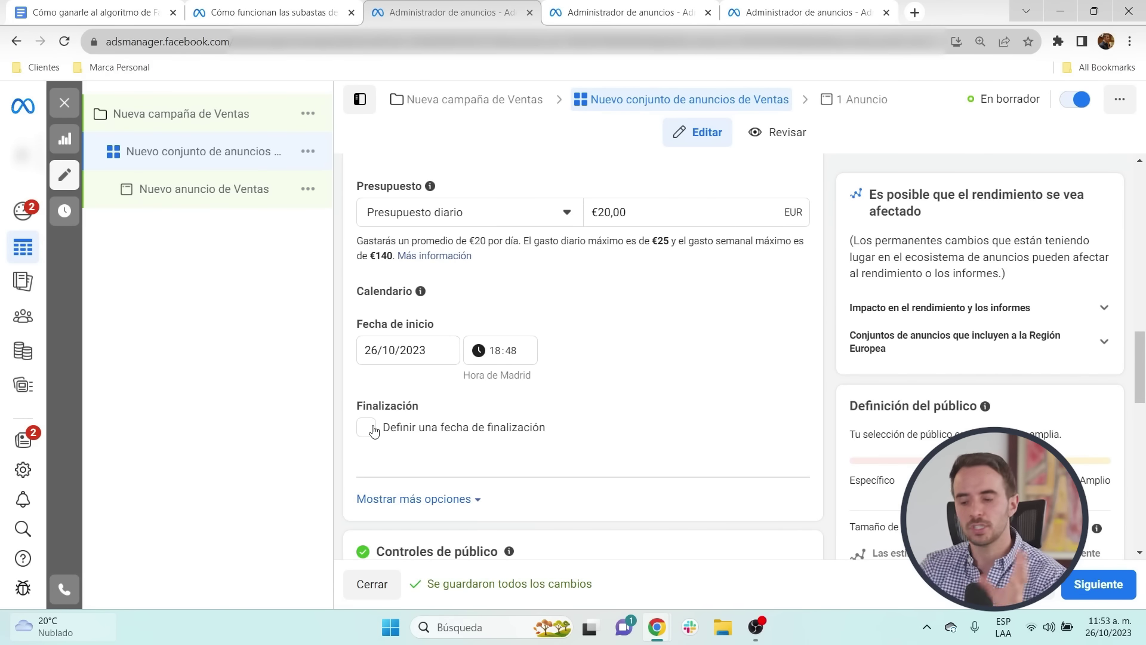
Step: Close the ad set editor, look up "calend" in the column customization, and examine the ad sets' start dates under Calendario
click(64, 102)
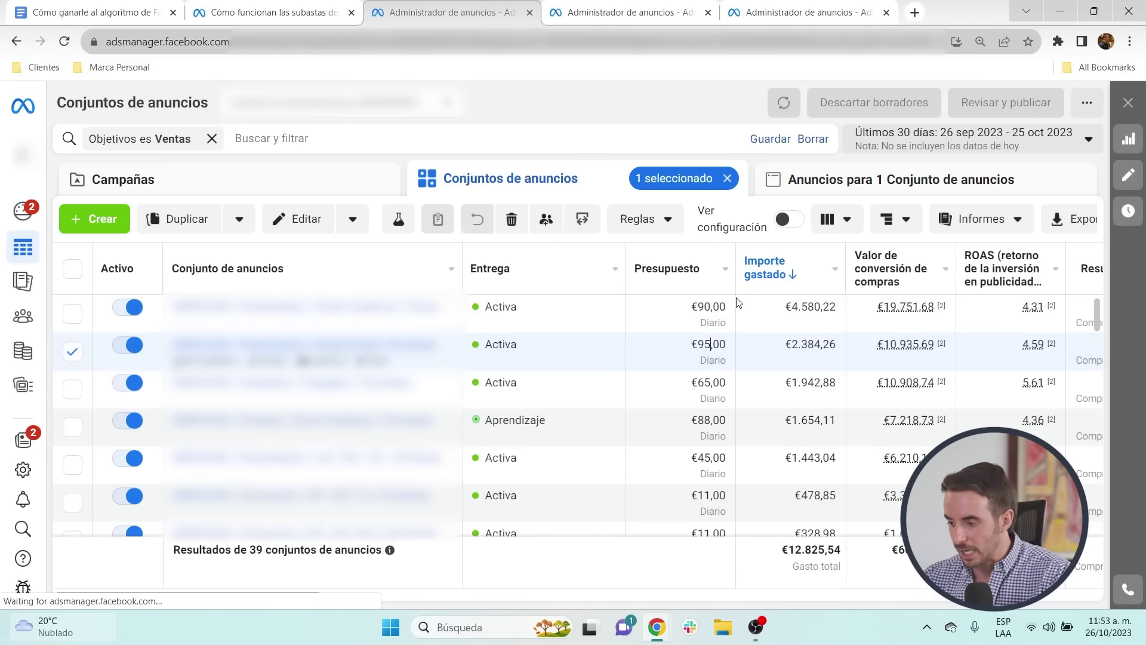
scroll(869, 273, right, 10)
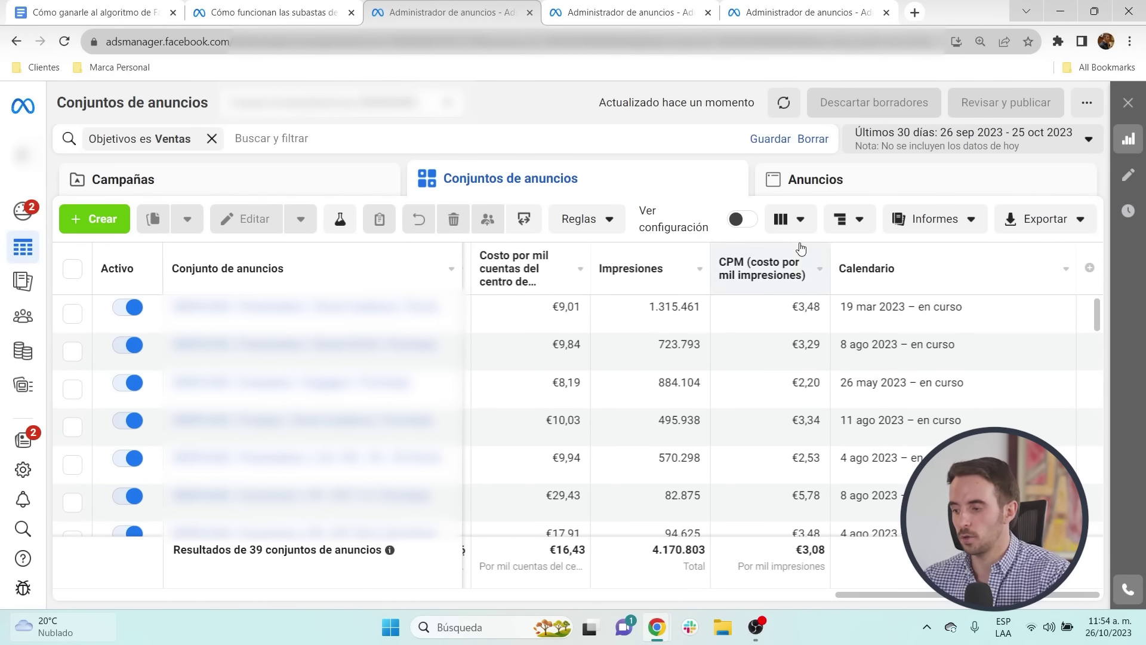
click(800, 220)
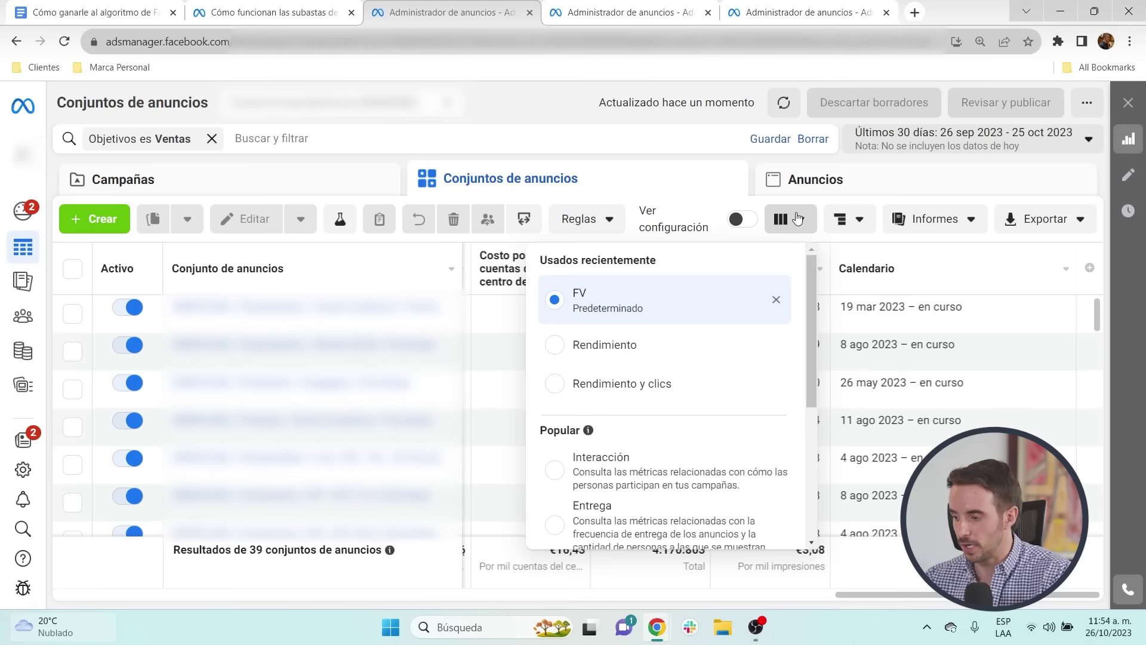
scroll(698, 396, down, 5)
click(614, 519)
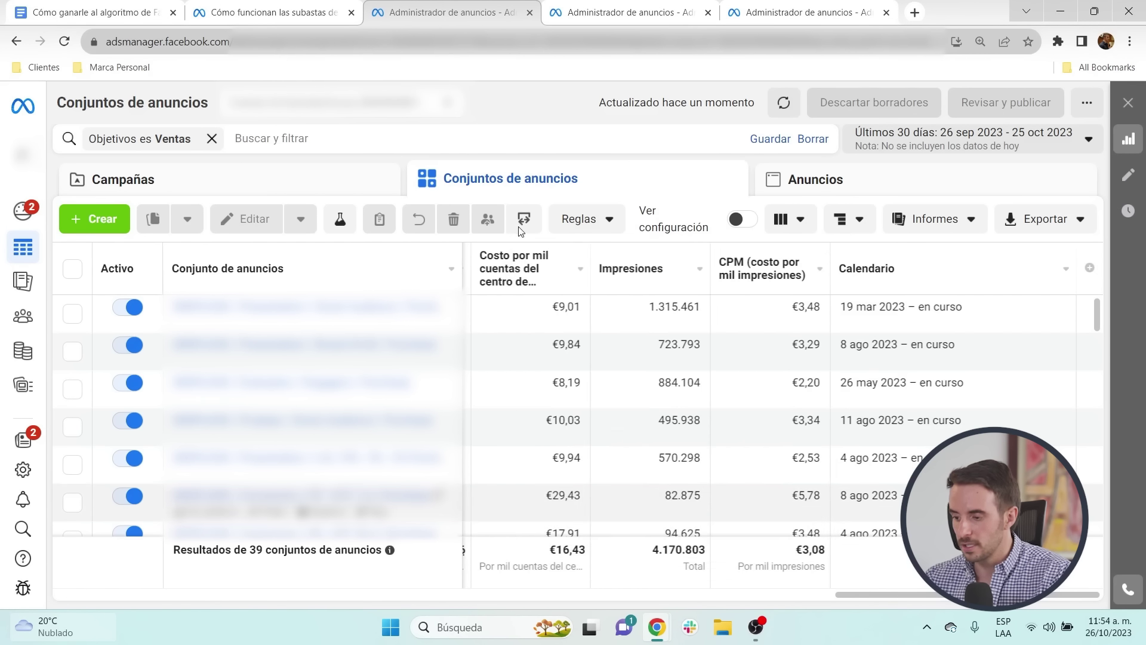
text(calend)
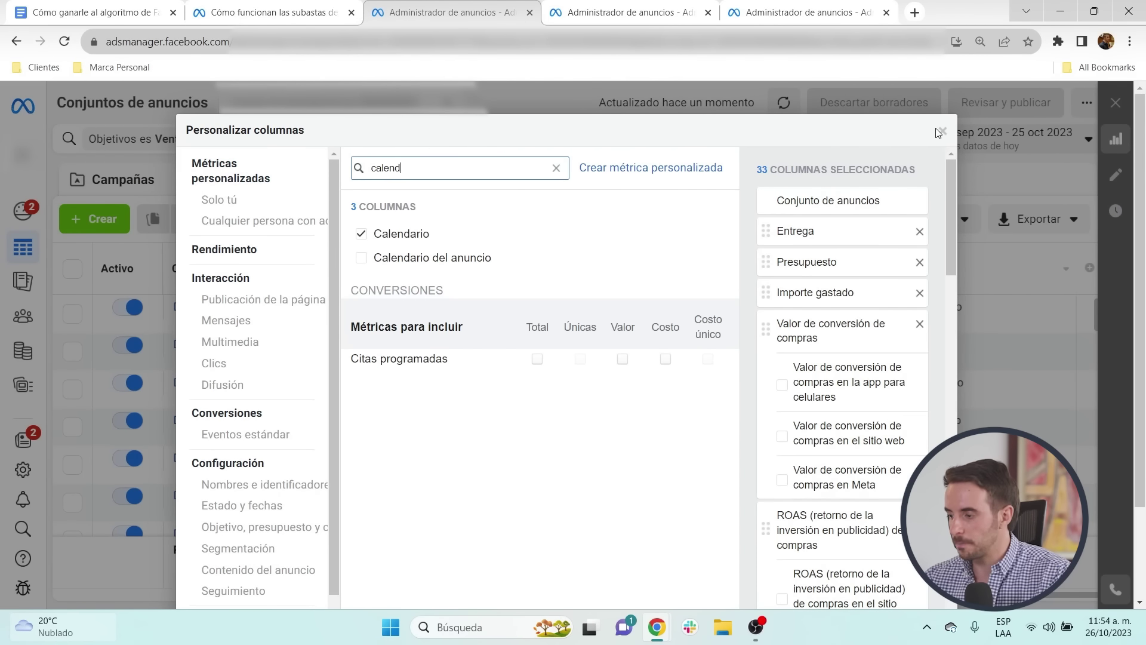
click(939, 131)
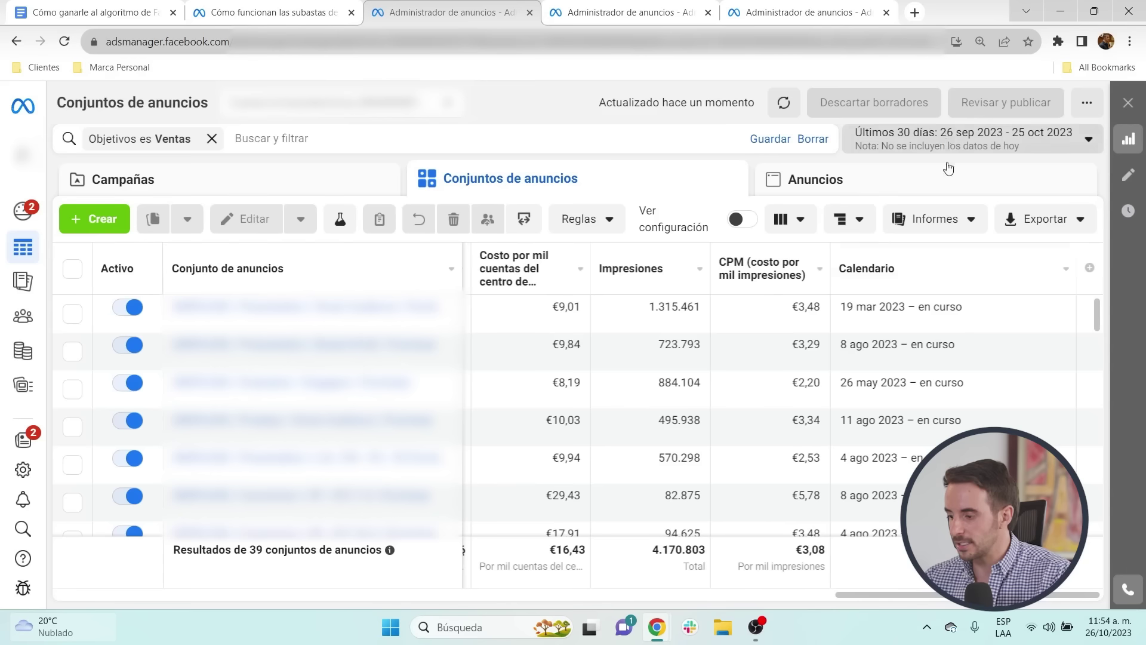
drag(841, 306, 906, 303)
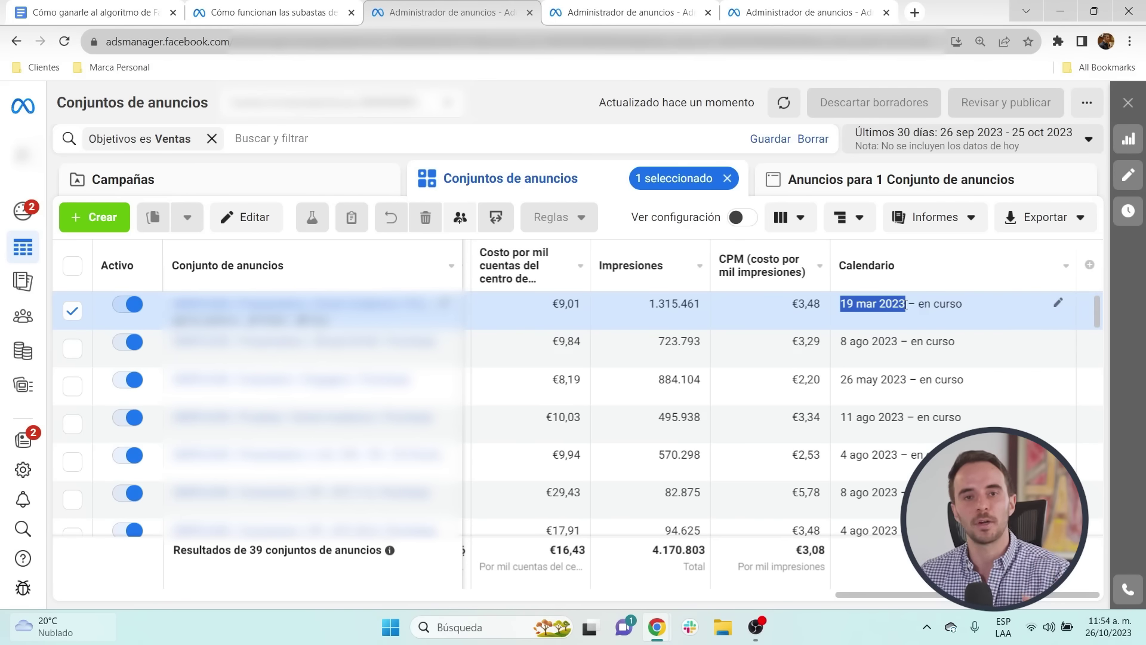
Step: Switch to the Google Docs outline and add a sub-item reading "Diario" under Presupuesto
key(ctrl+1)
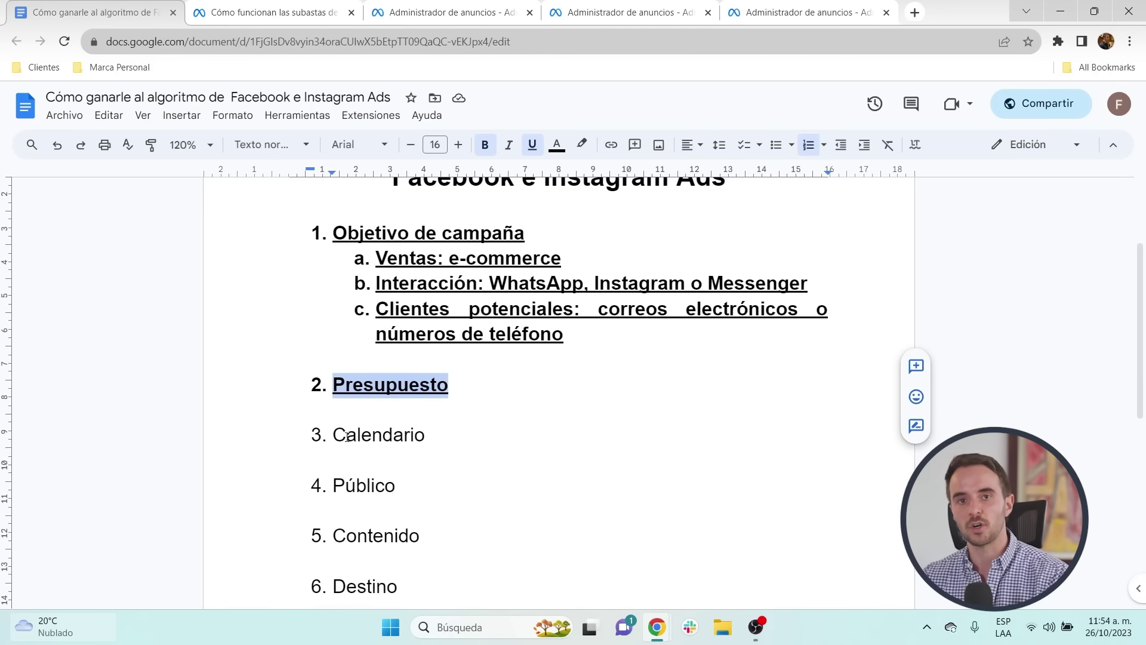
click(470, 396)
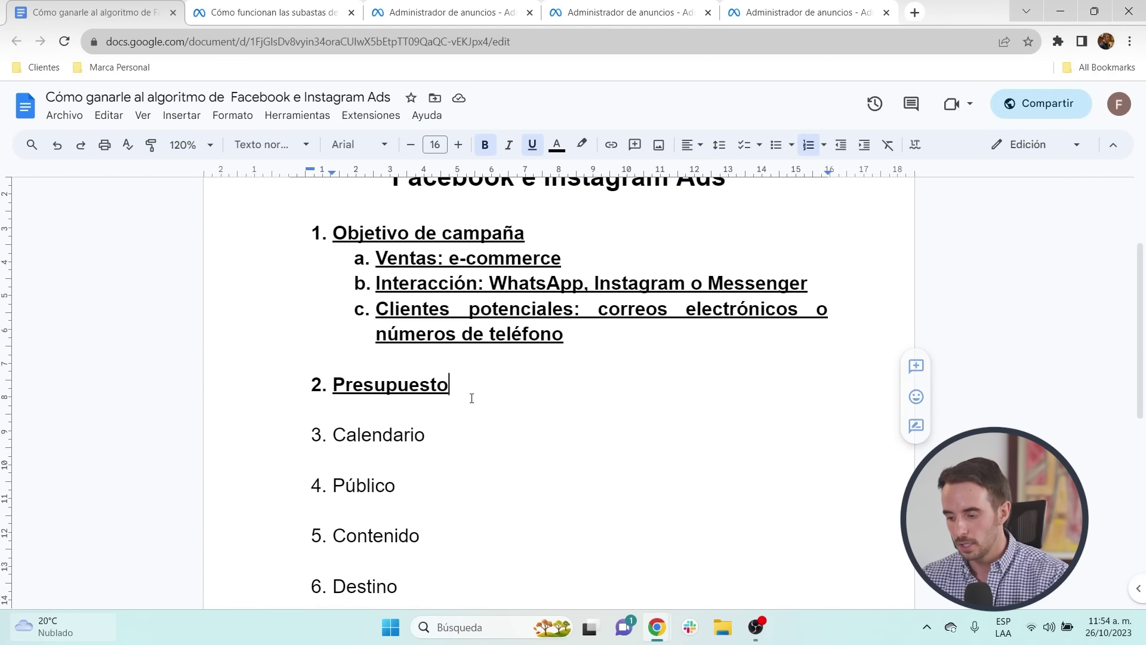
key(Return)
key(Tab)
text(Diari)
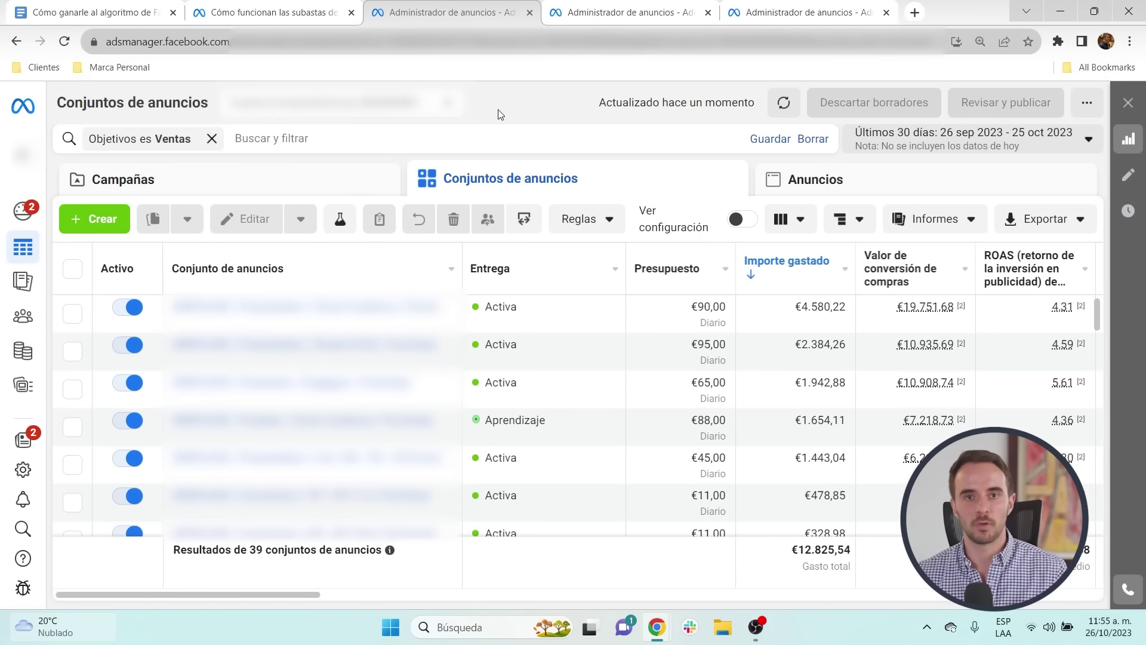
Step: Switch to Ads Manager and compare the daily budget, Importe gastado, Valor de conversión de compras and ROAS of the active ad sets
click(761, 307)
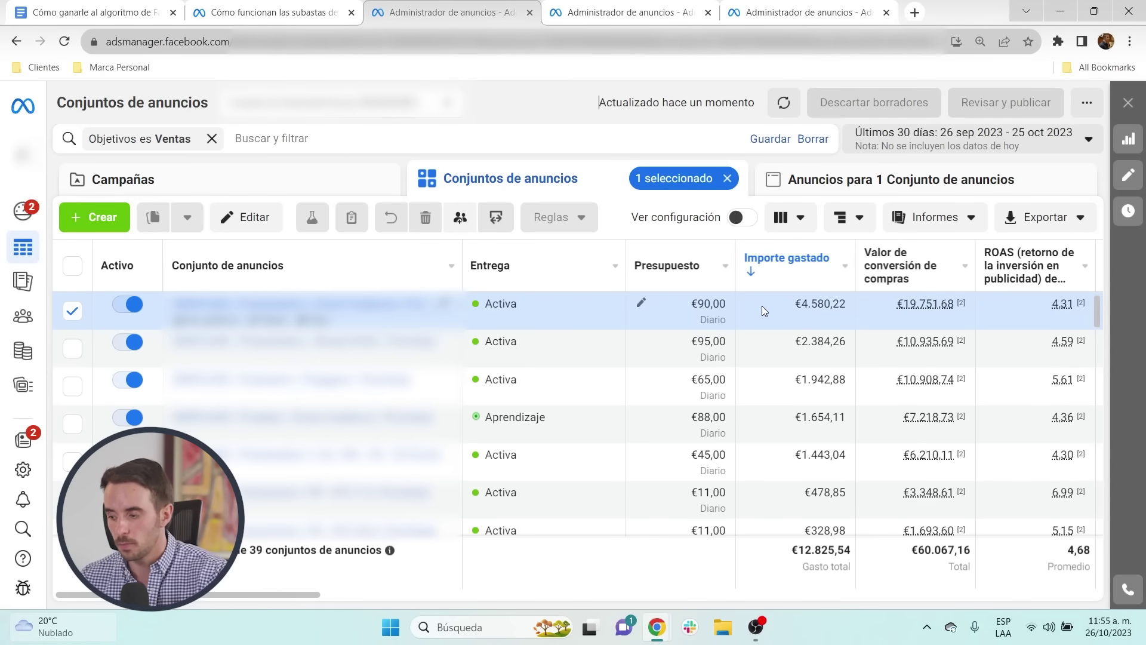
drag(801, 304, 843, 305)
triple_click(889, 316)
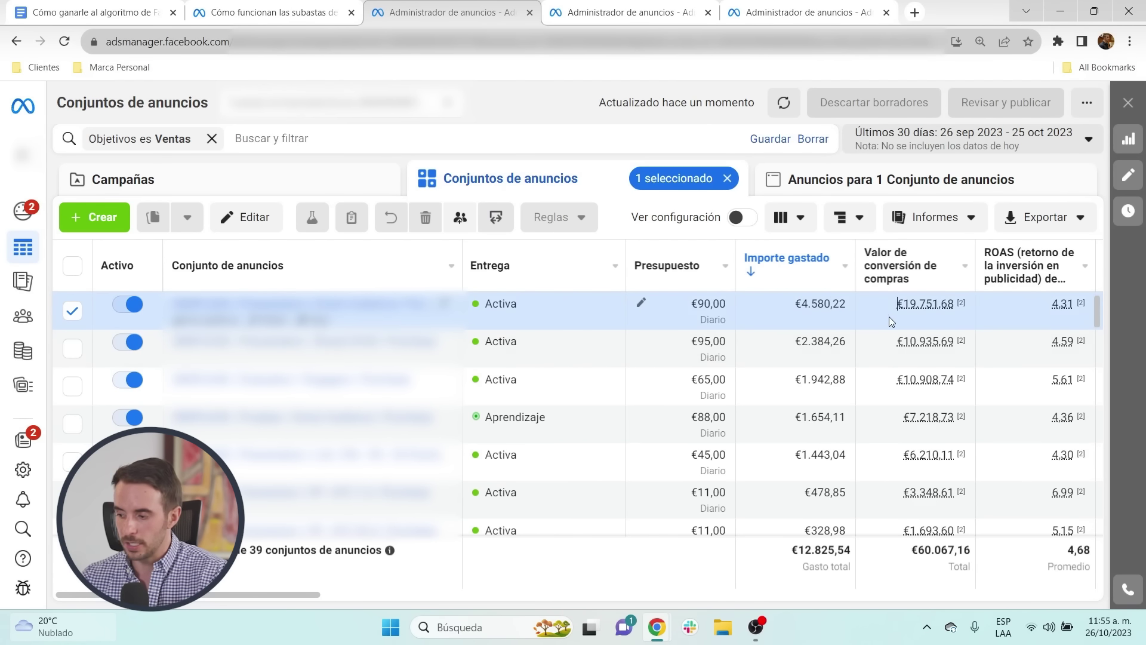
drag(805, 339, 933, 367)
click(798, 344)
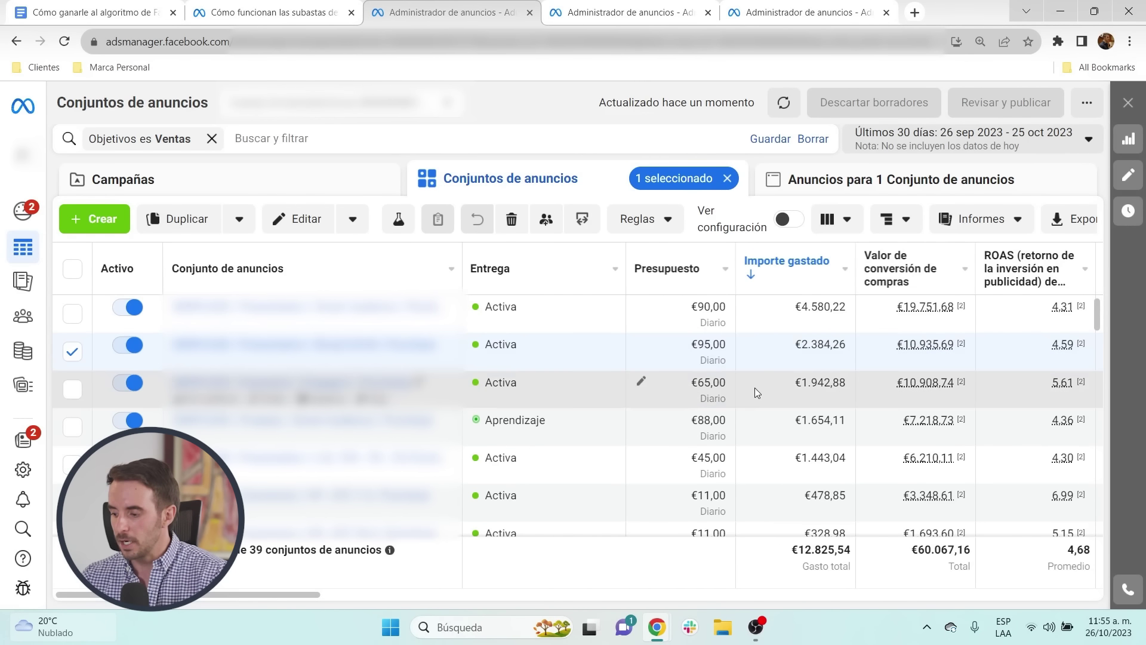
scroll(754, 388, down, 5)
scroll(755, 385, up, 3)
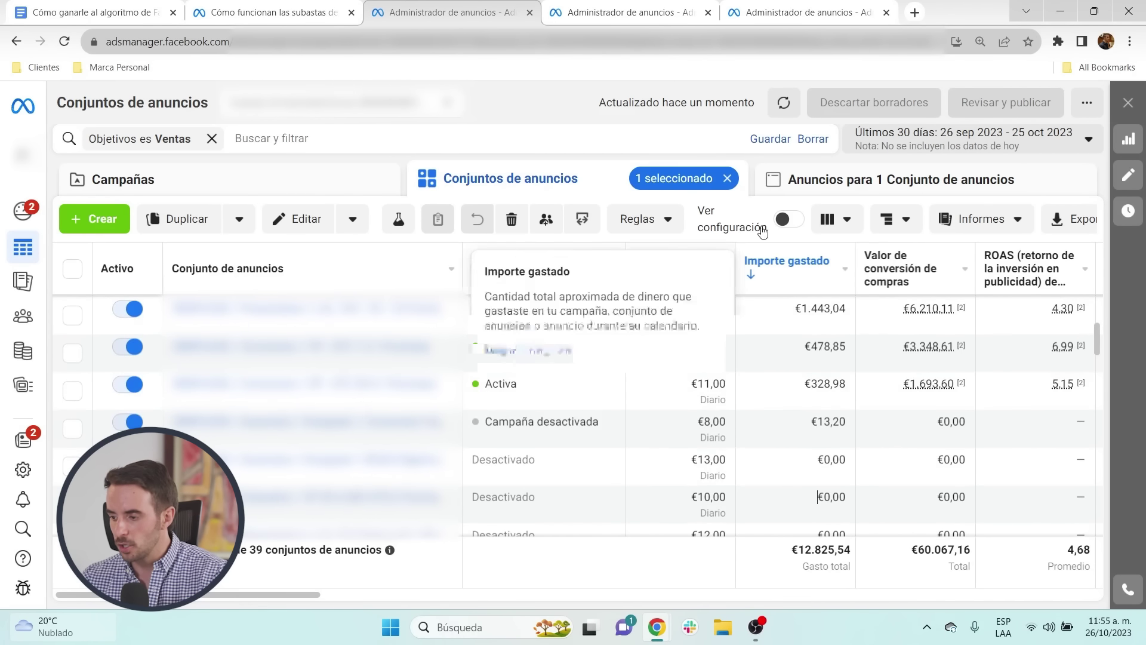
click(698, 379)
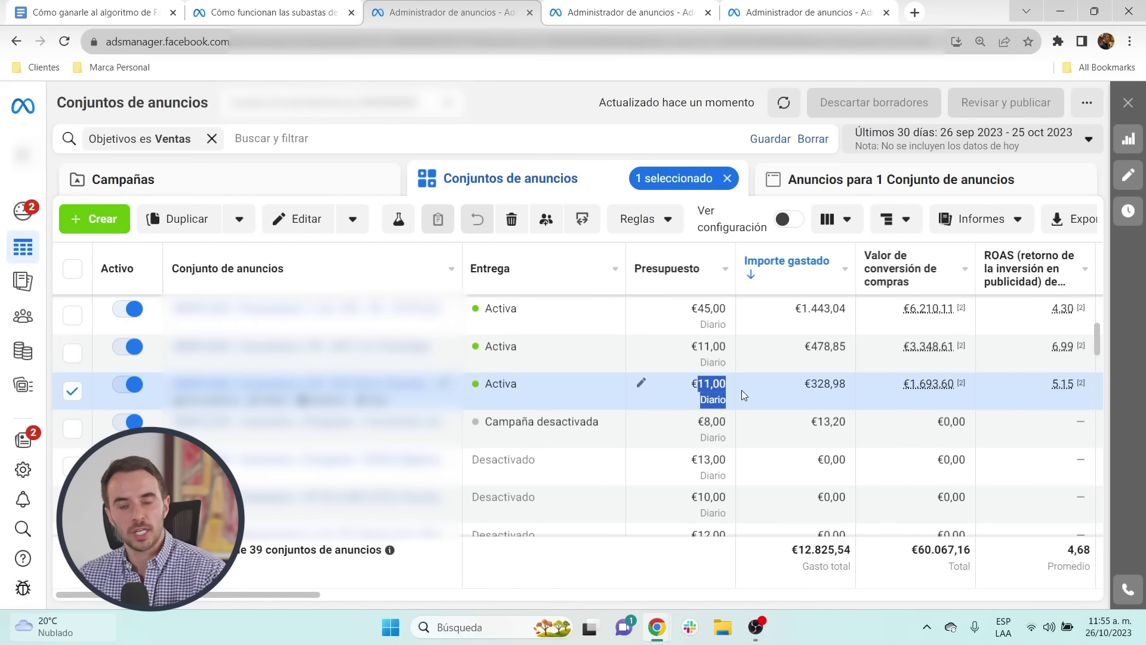
double_click(842, 382)
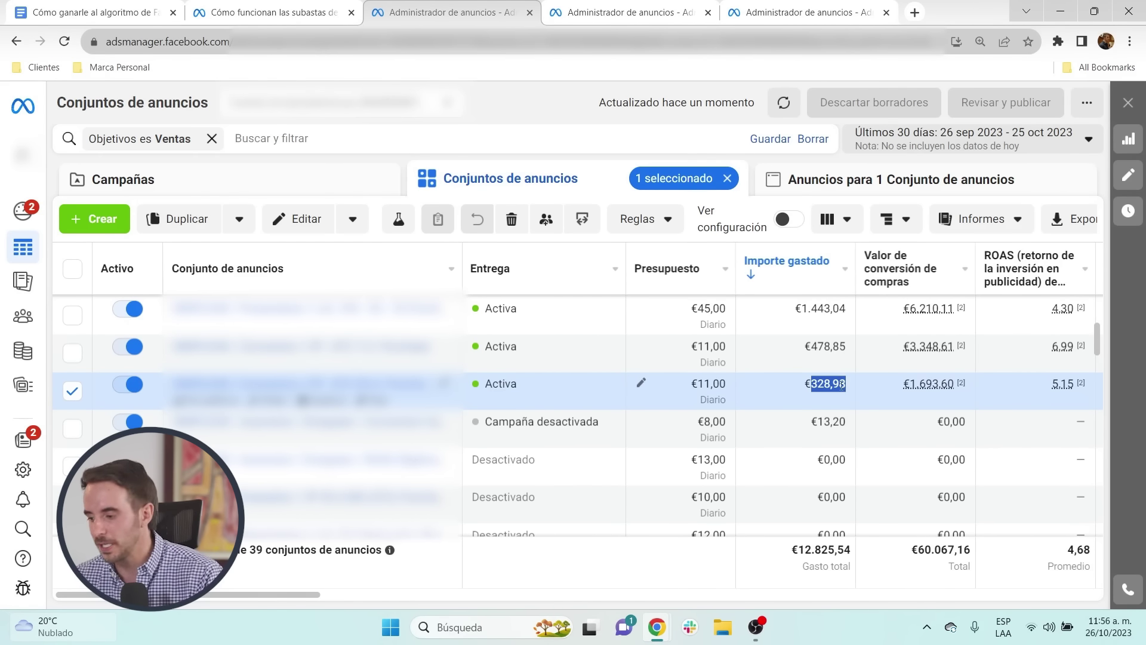
click(908, 404)
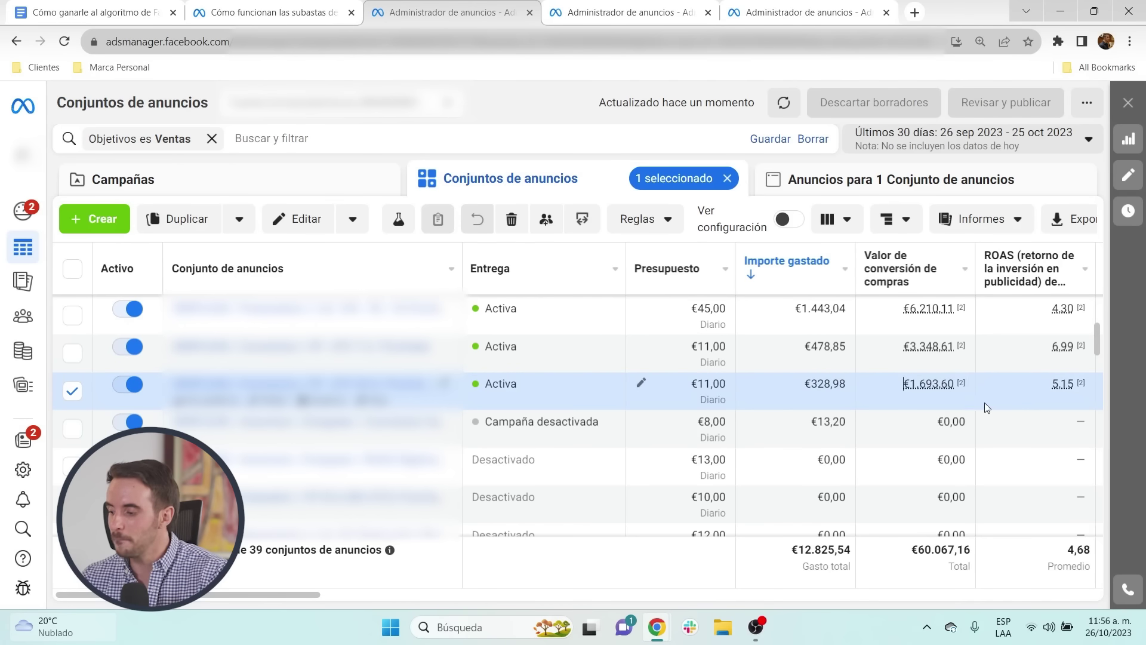
Step: Examine the Importe gastado, Valor de conversión de compras and ROAS of the selected Ventas ad set
drag(1050, 399, 1077, 399)
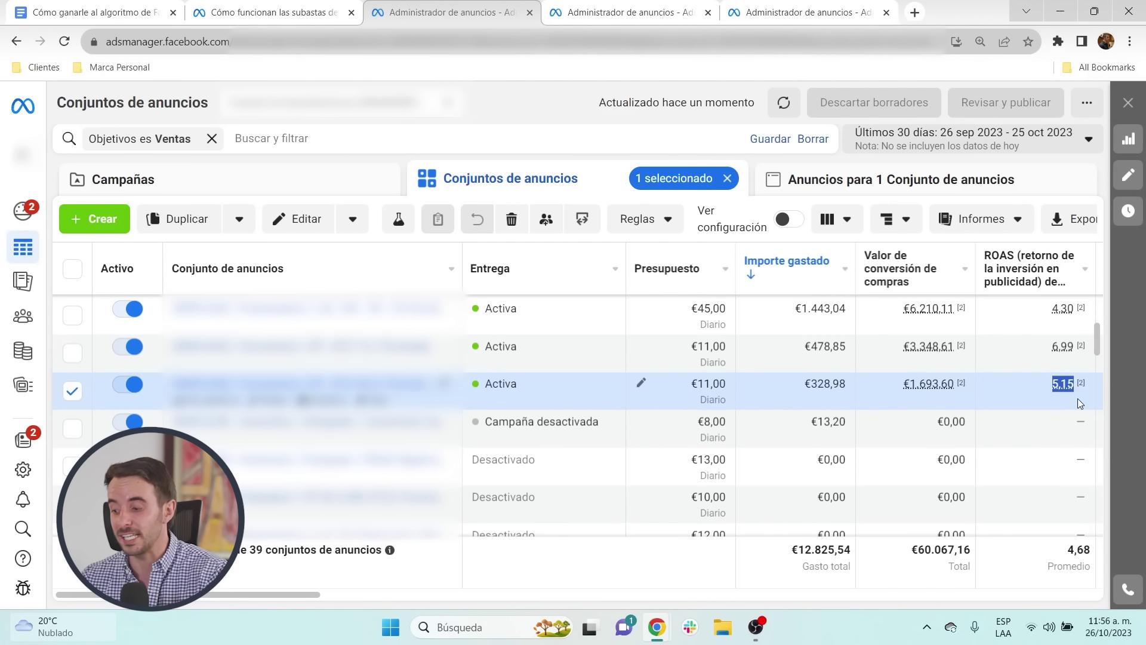
drag(843, 399, 1073, 400)
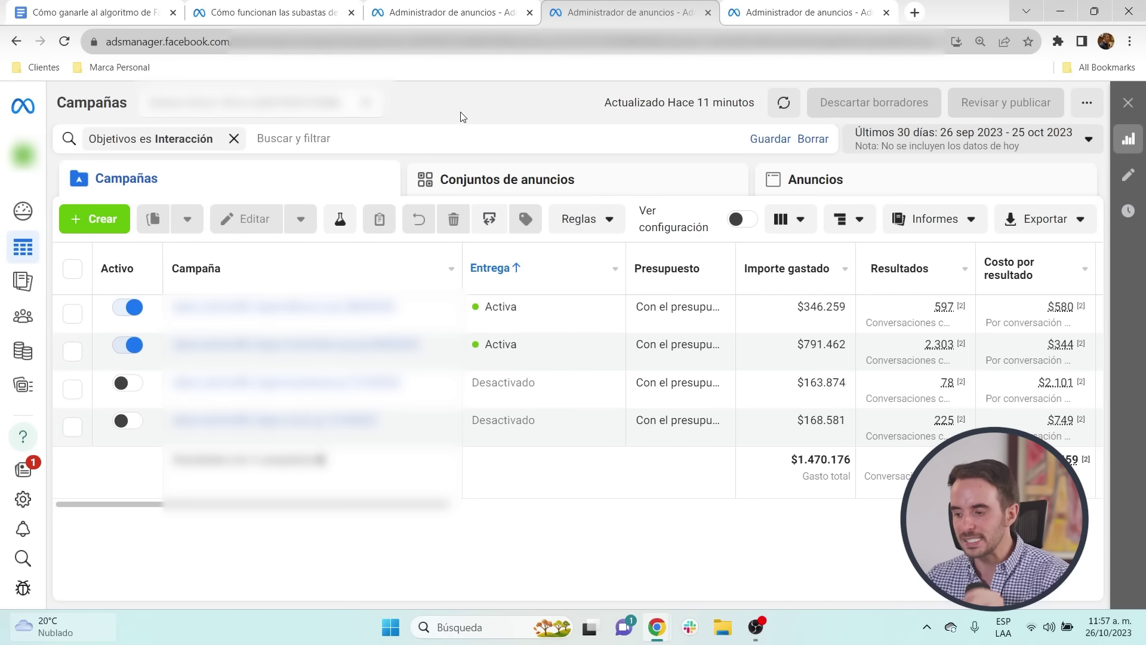
Step: Switch to the Interacción campaigns and compare their ad sets' daily budgets, Resultados and Costo por resultado
click(612, 187)
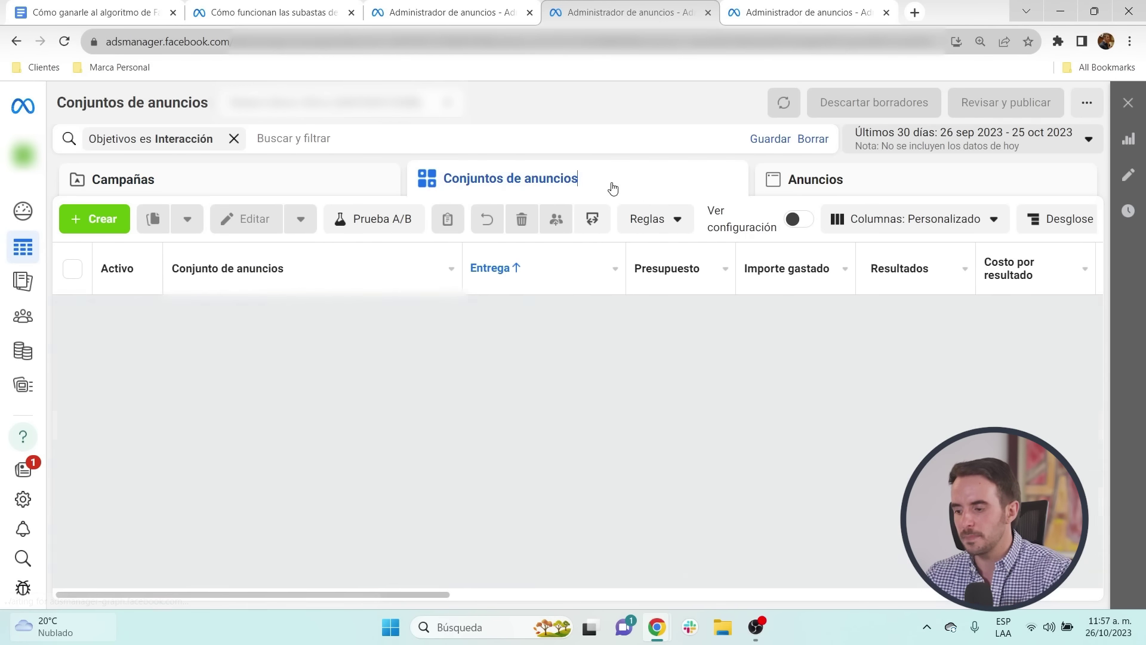
double_click(728, 310)
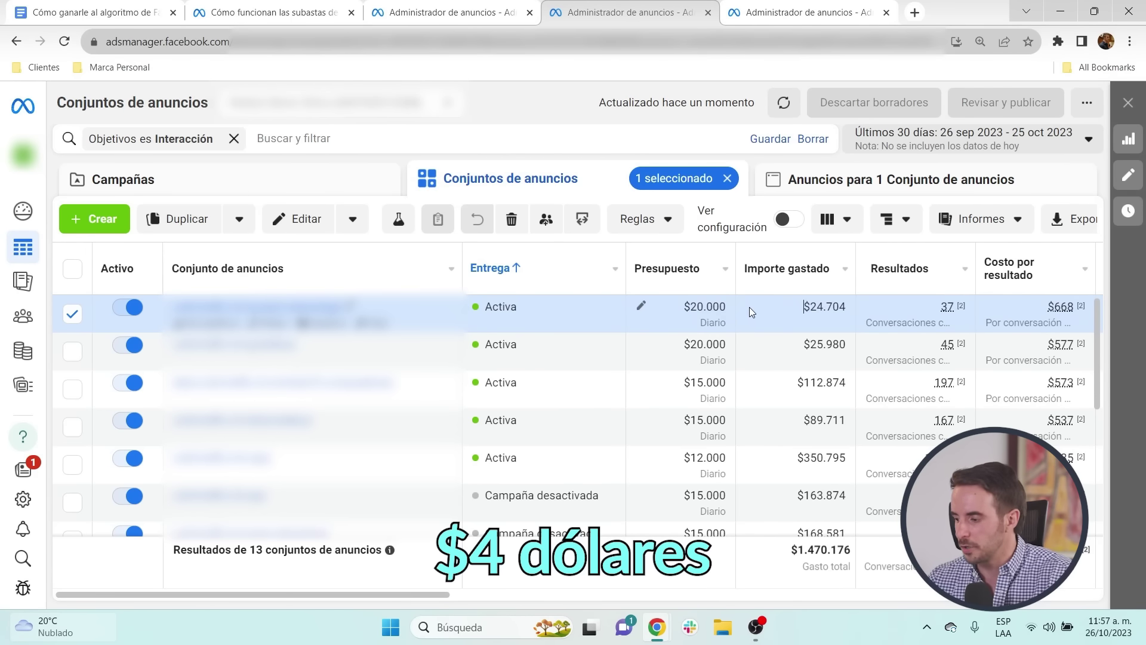
click(687, 459)
triple_click(687, 458)
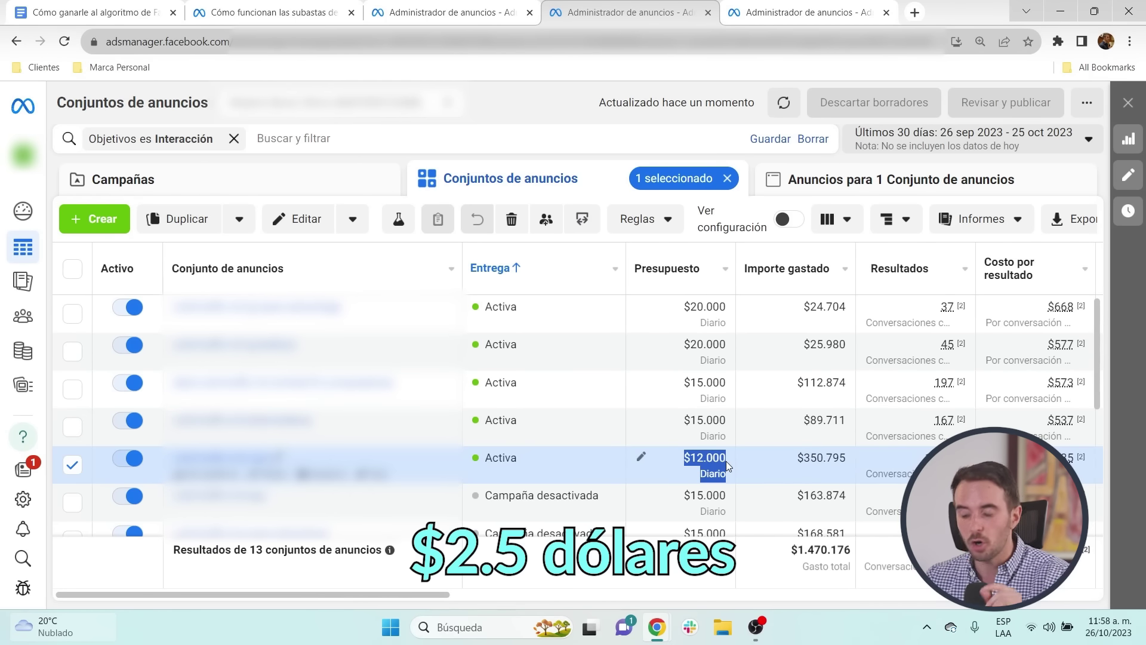
drag(917, 457, 937, 463)
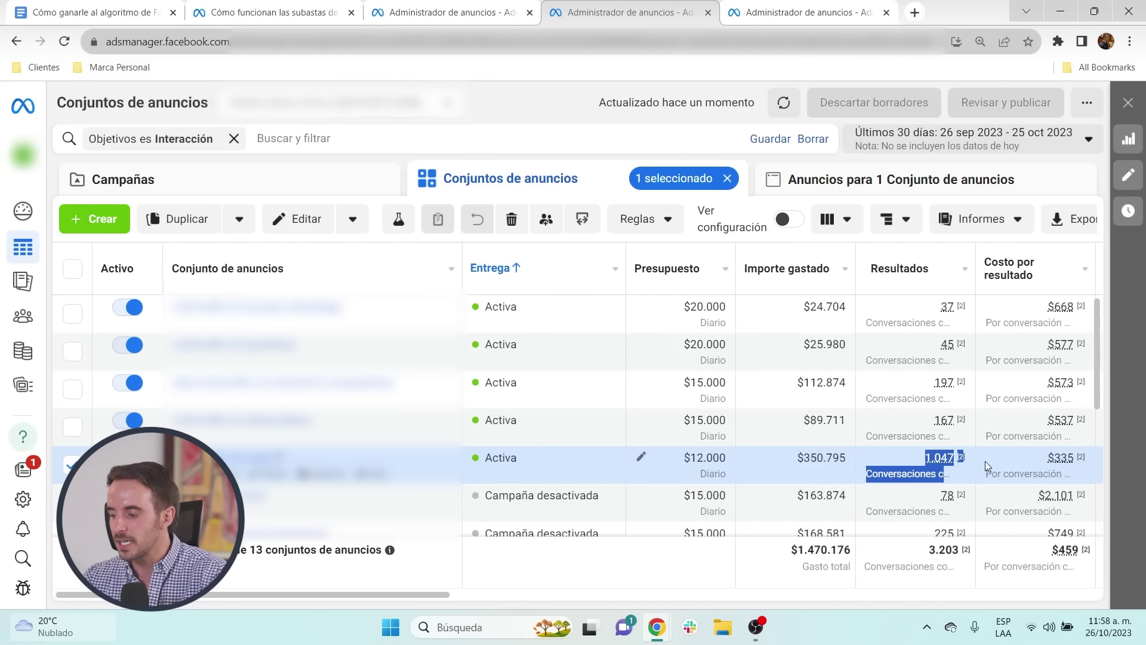
drag(1130, 479, 367, 603)
scroll(436, 597, right, 5)
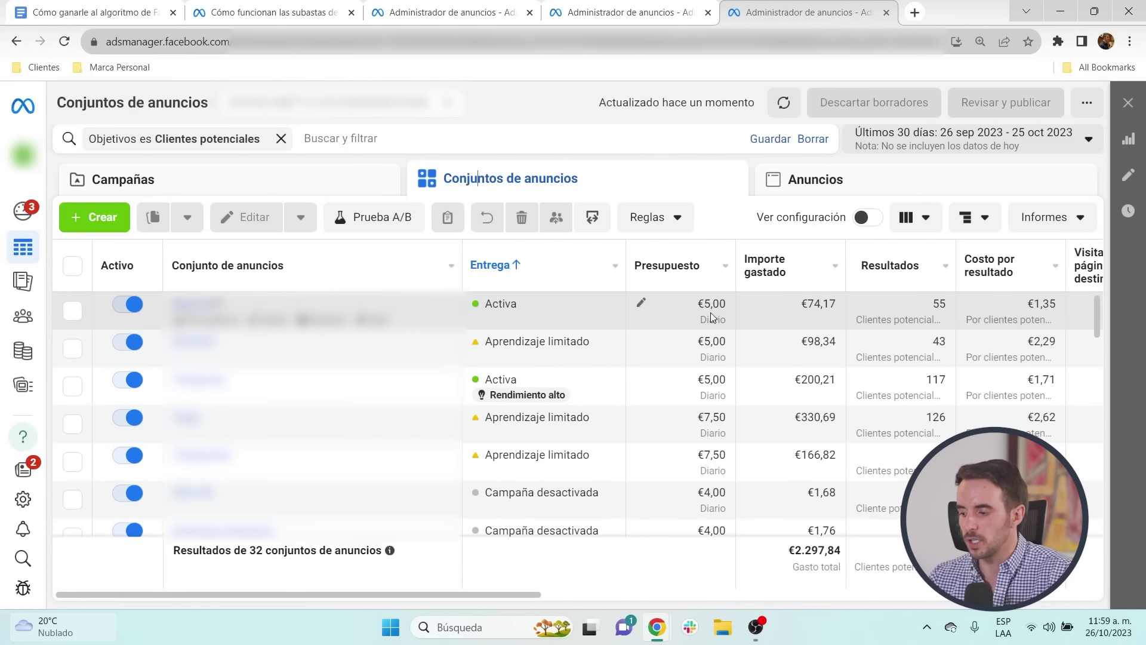
Step: Switch to the Clientes potenciales ad sets and compare their daily budgets
click(724, 306)
drag(724, 307, 740, 439)
click(740, 446)
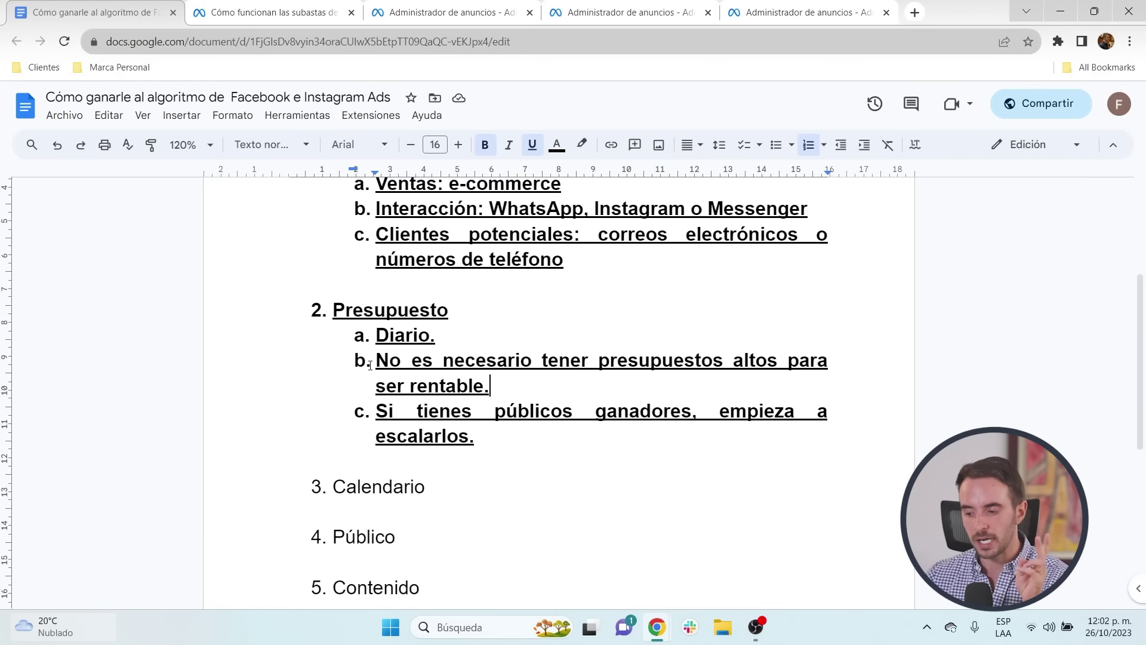
Step: Switch to the Google Docs outline, review the Presupuesto sub-items, and bold and underline the Calendario heading
click(370, 365)
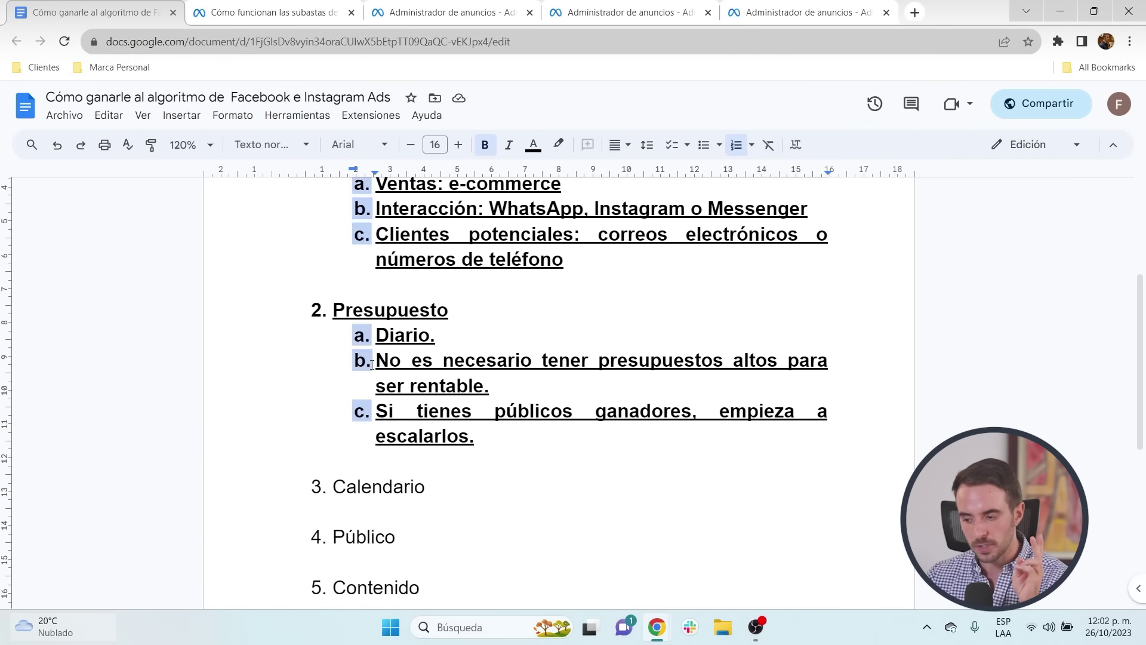
drag(376, 361, 501, 411)
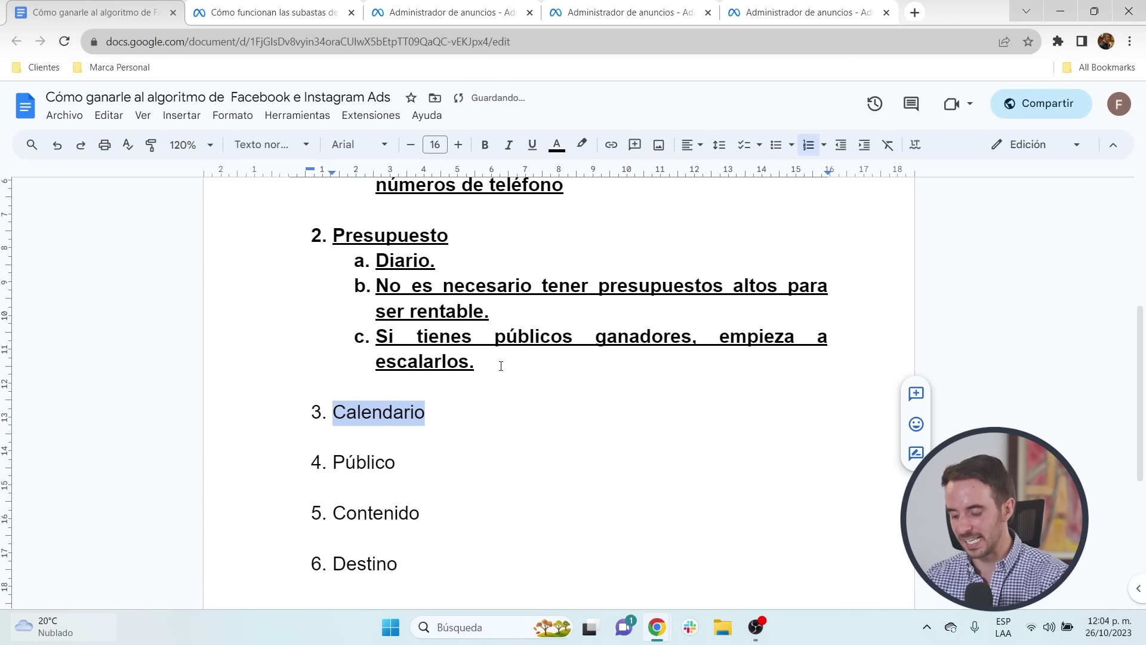
key(ctrl+b)
key(ctrl+u)
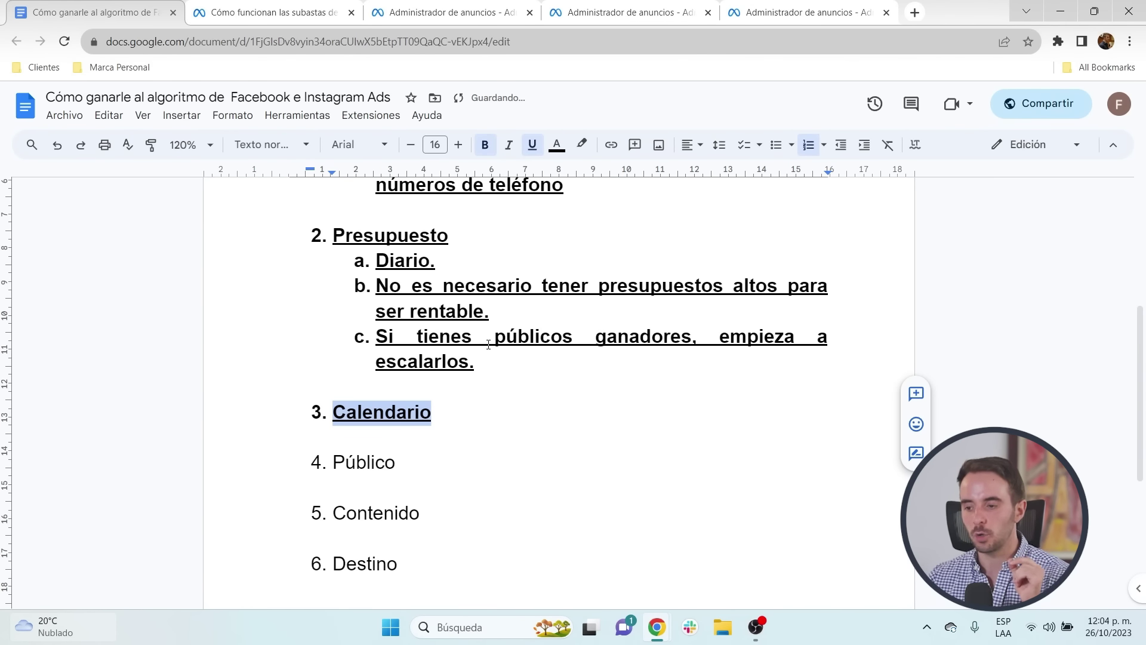
Step: Switch to the Meta ad auction page and highlight "al menos siete días" under Presupuesto y calendario
click(322, 10)
click(205, 445)
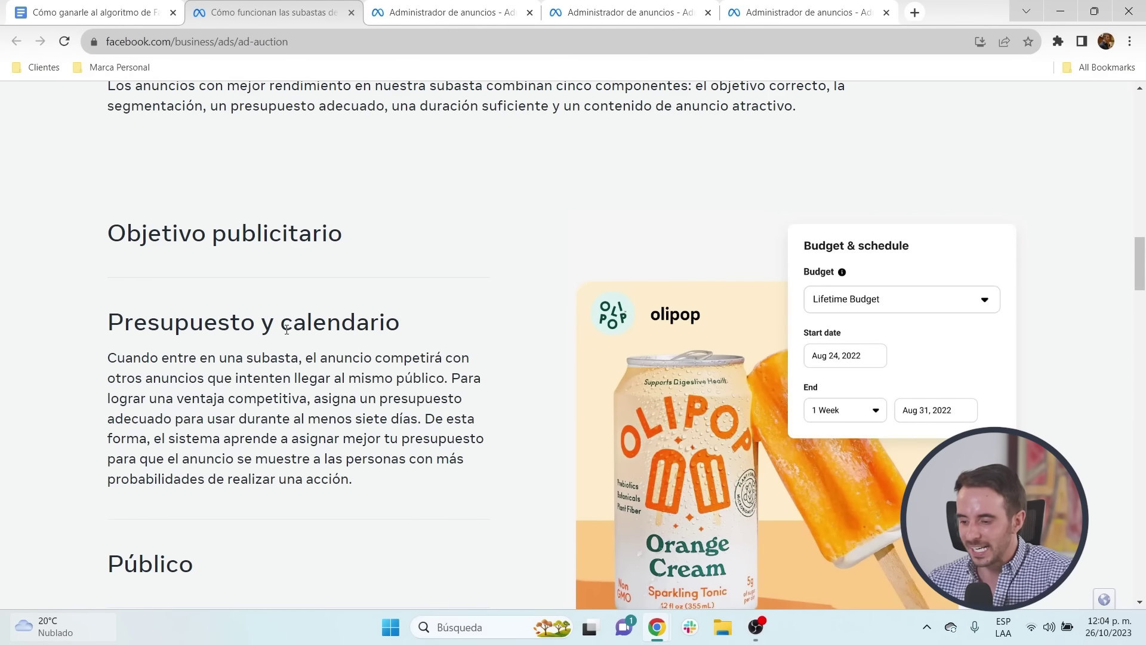
drag(286, 330, 397, 328)
drag(449, 376, 293, 418)
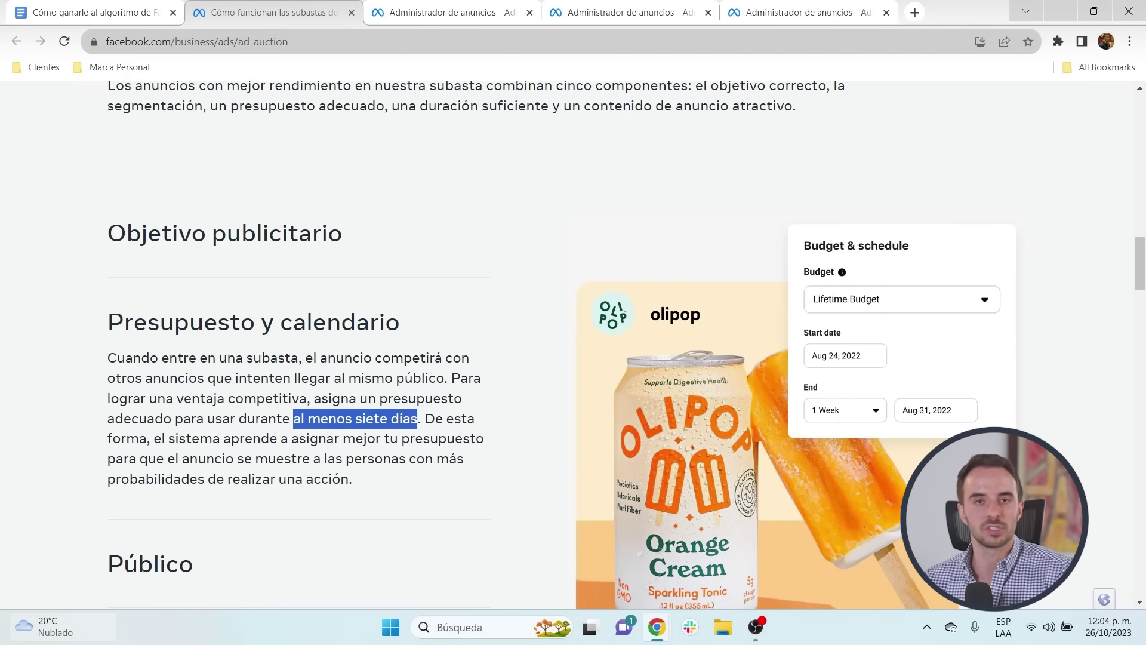
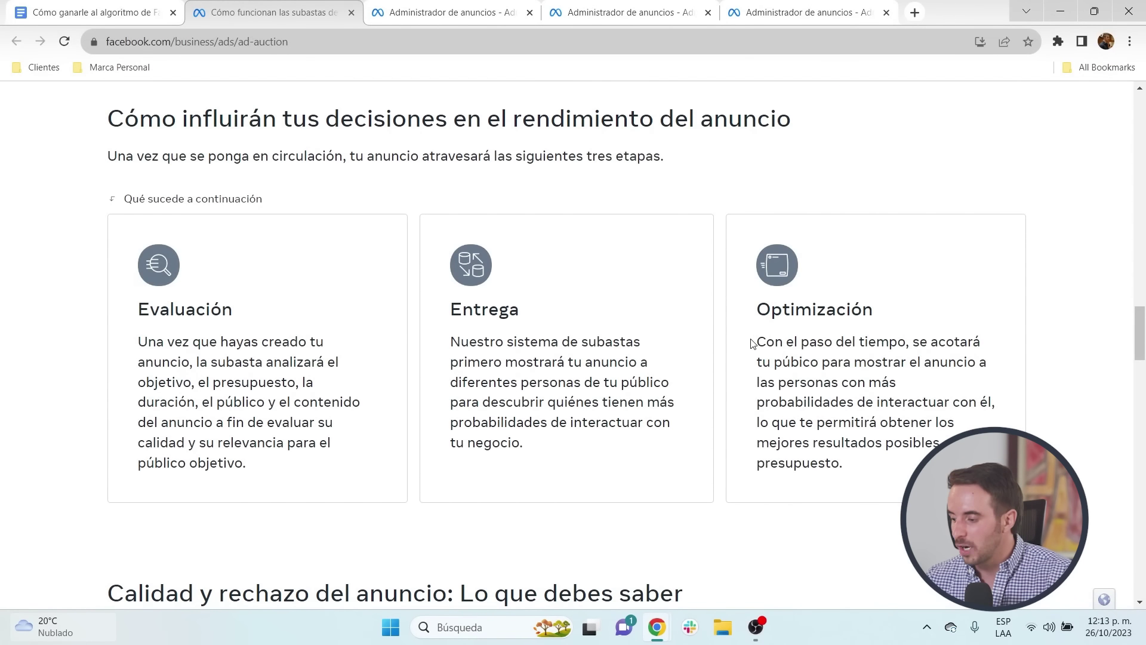
Step: Highlight the Optimización paragraph among the three stages an ad goes through on the auction page
drag(756, 342, 999, 412)
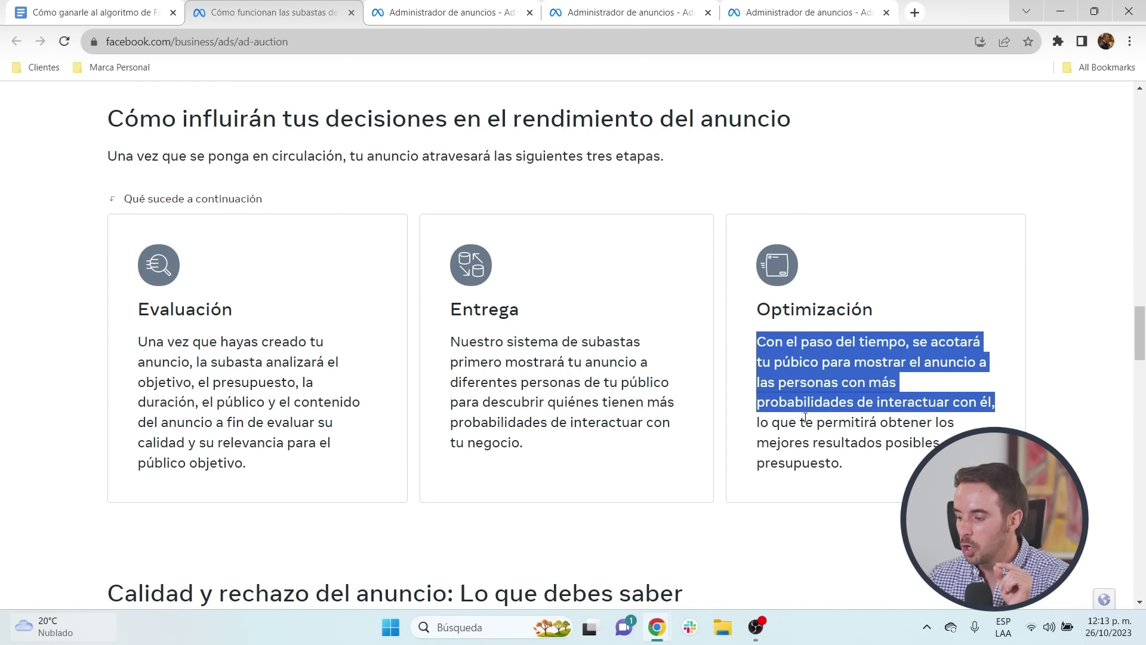
mouse_move(757, 422)
mouse_down()
mouse_move(869, 471)
mouse_move(756, 422)
mouse_up()
click(870, 472)
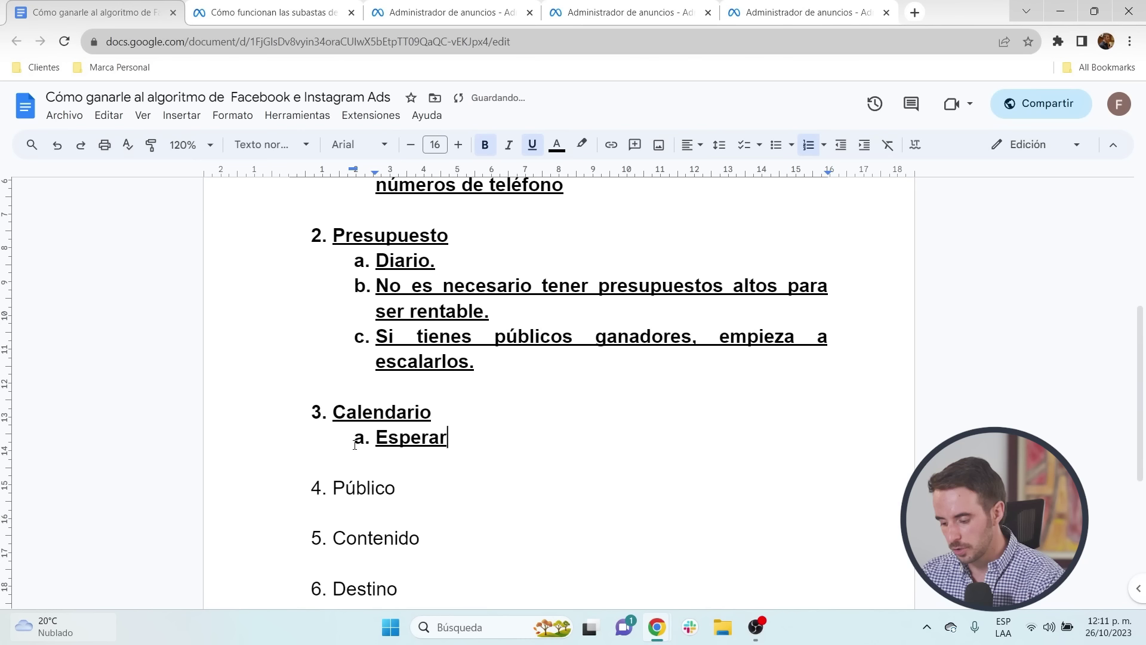
Step: Complete the Calendario sub-item in the Google Docs outline as "Esperar 5-7 días." and bold and underline the Público heading
text(5)
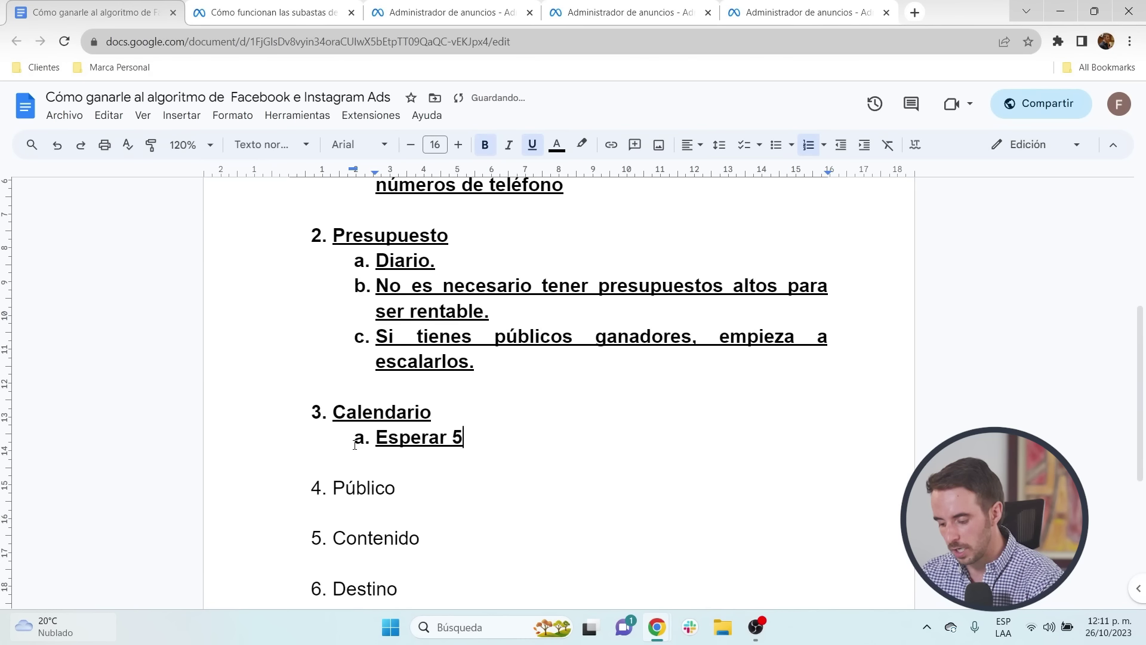
text( -7)
key(BackSpace)
key(BackSpace)
key(BackSpace)
text(-7)
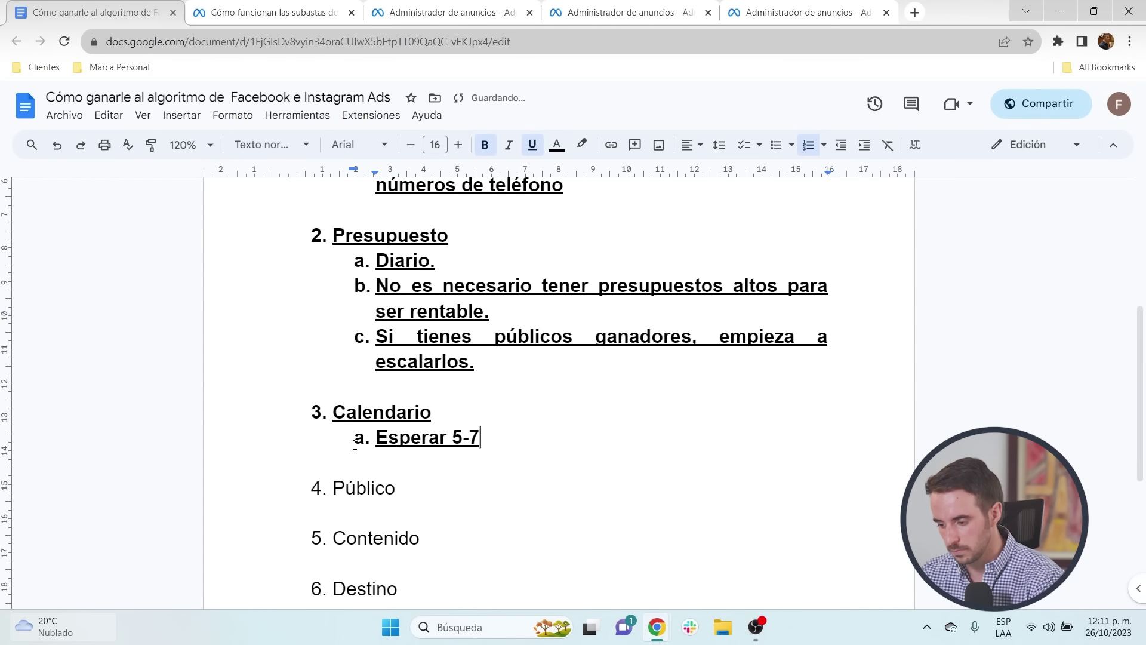
text( días.)
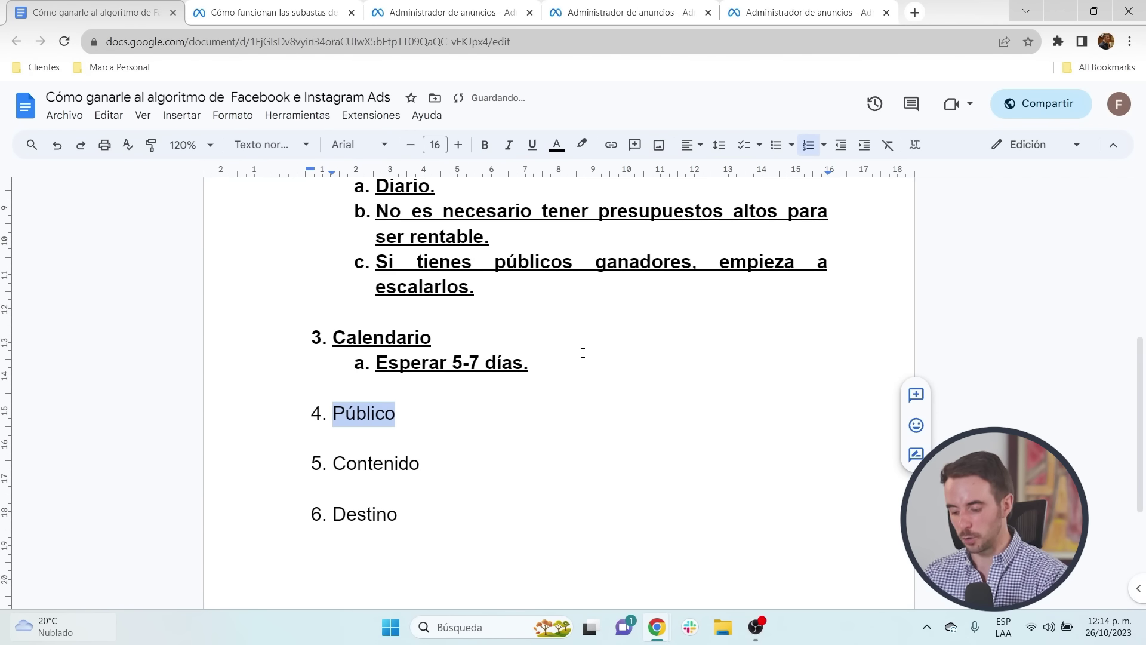
key(ctrl+b)
key(ctrl+u)
Step: Switch to the Meta ad auction page and examine its guidance on the audience
click(266, 12)
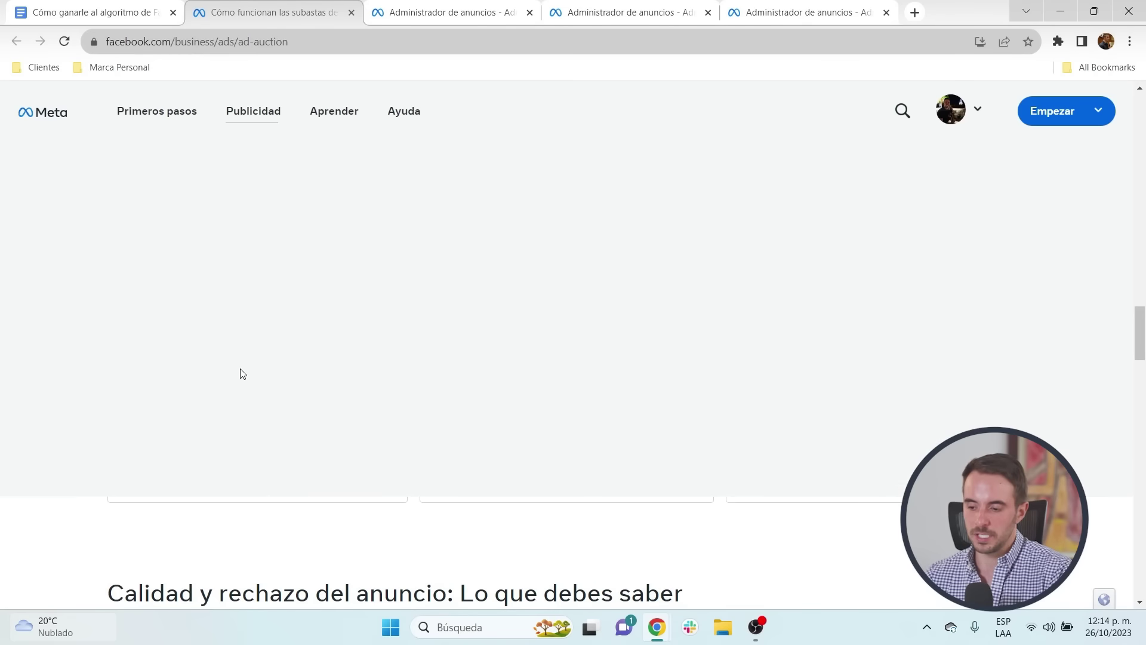
scroll(238, 373, down, 10)
drag(111, 420, 412, 439)
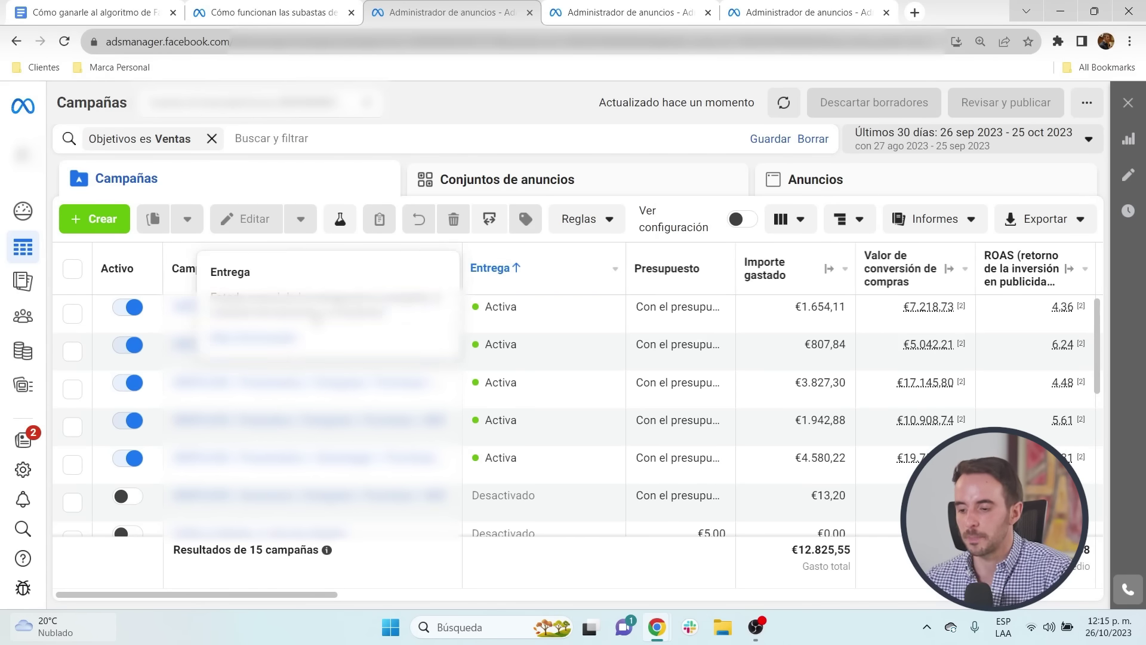
Step: Switch to Ads Manager and create a new Subasta campaign with the Ventas objective
click(95, 220)
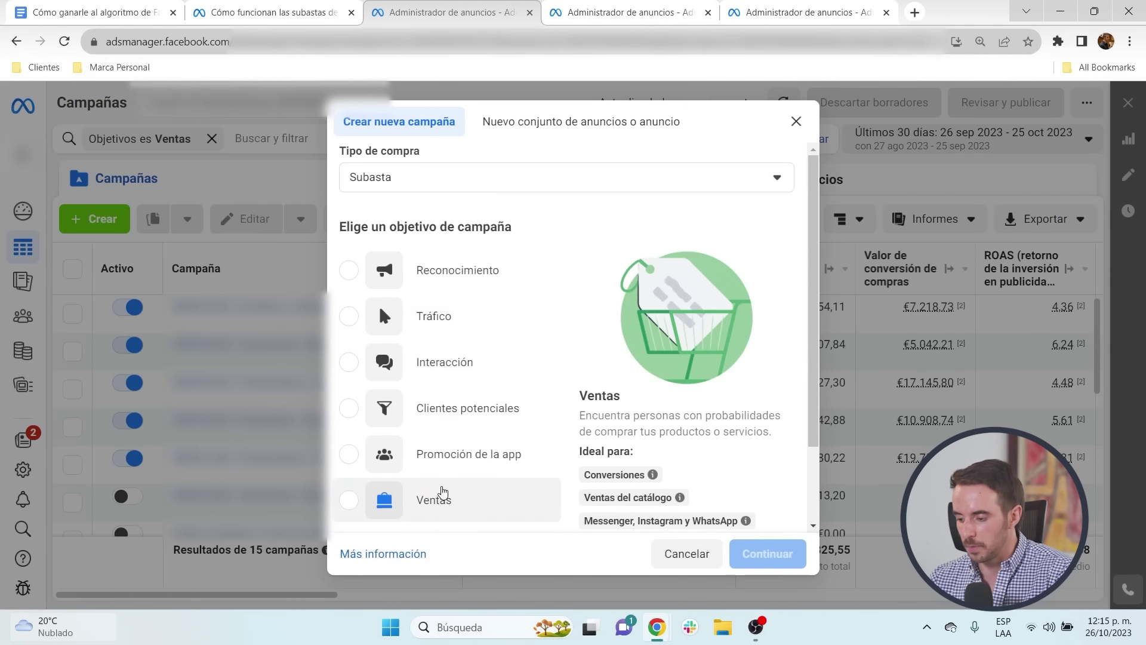
click(435, 500)
click(770, 553)
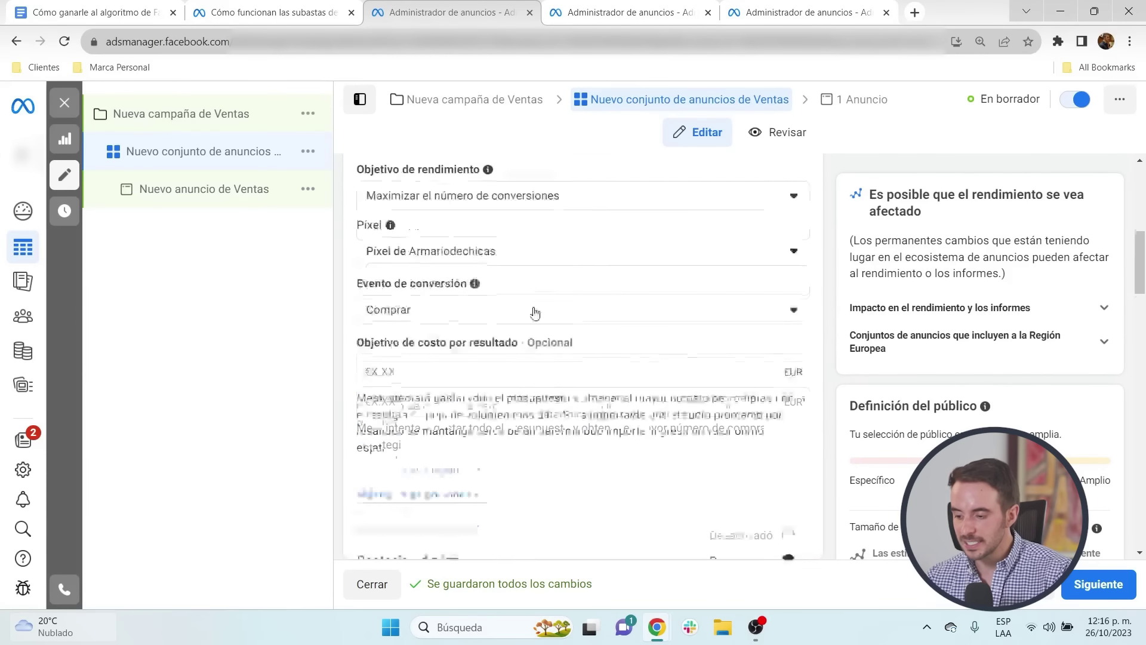
Step: Start creating a custom audience from the Público section of the new Ventas ad set
scroll(533, 309, down, 10)
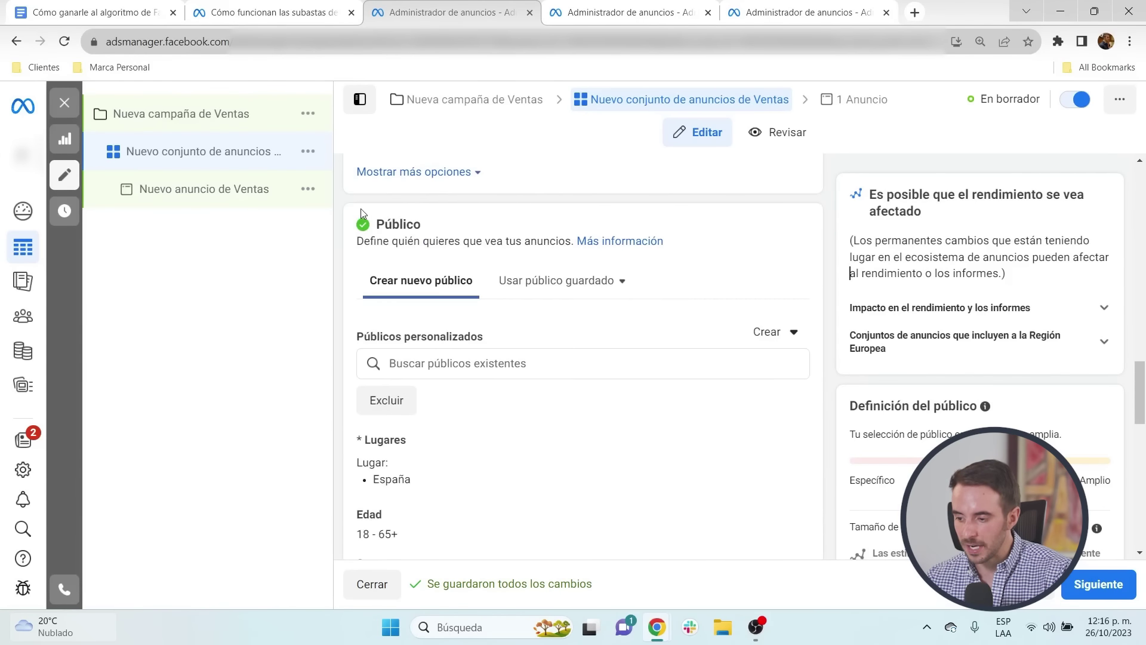
double_click(398, 223)
scroll(488, 276, down, 1)
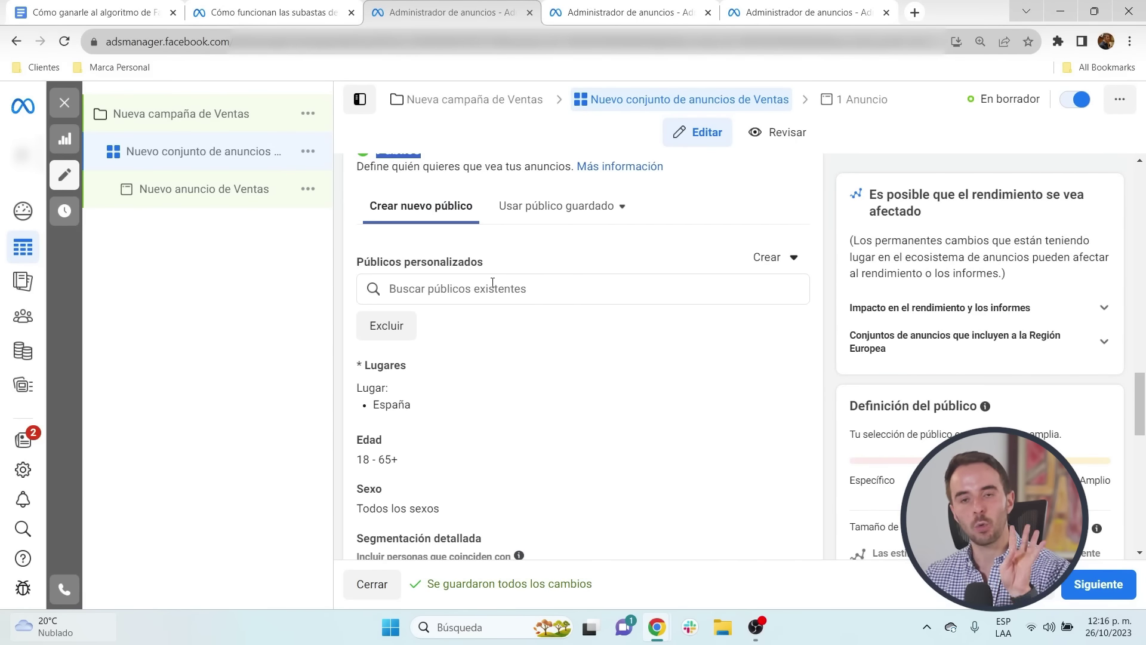
click(788, 256)
click(822, 315)
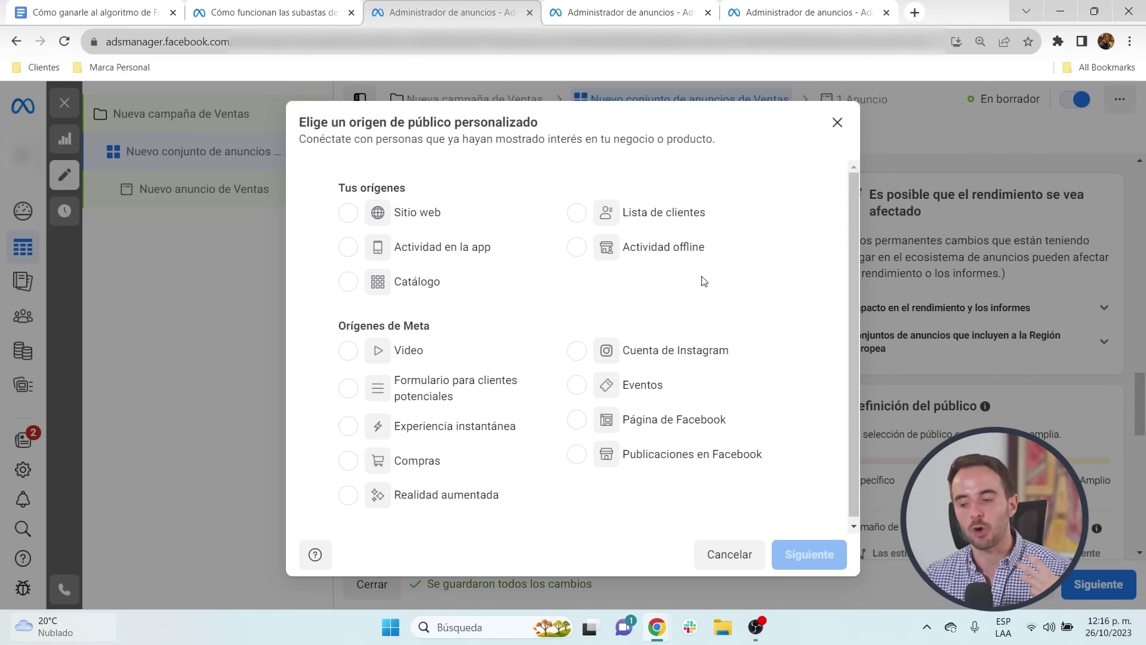
Step: Examine the custom audience sources Sitio web, Lista de clientes, Cuenta de Instagram, Página de Facebook and Video
click(339, 216)
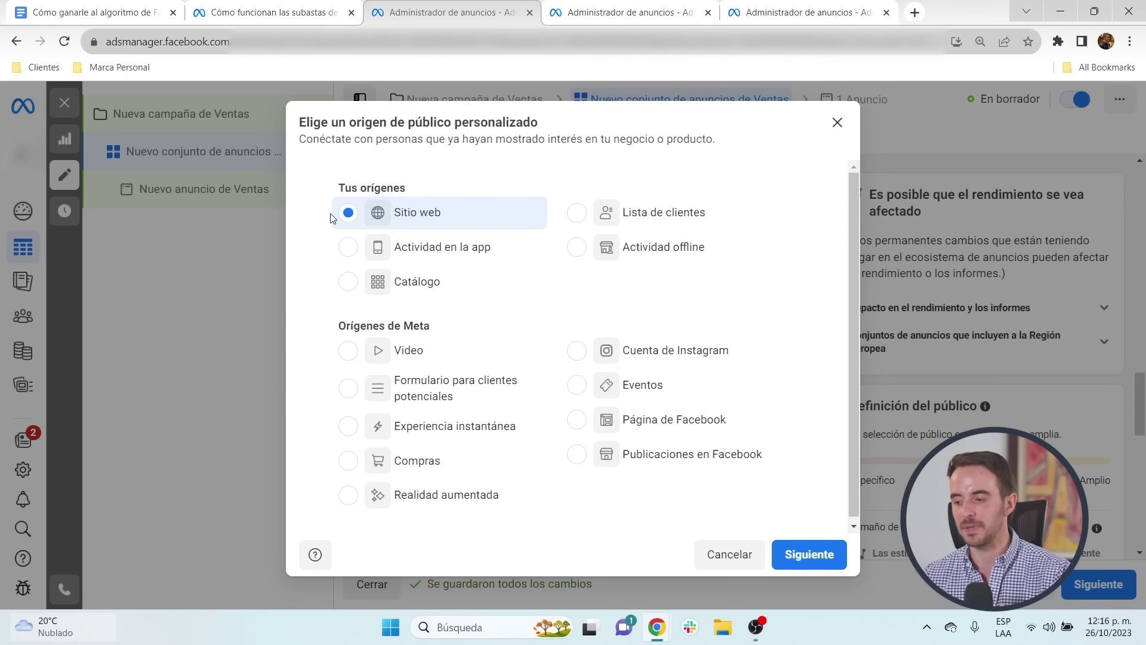
click(671, 218)
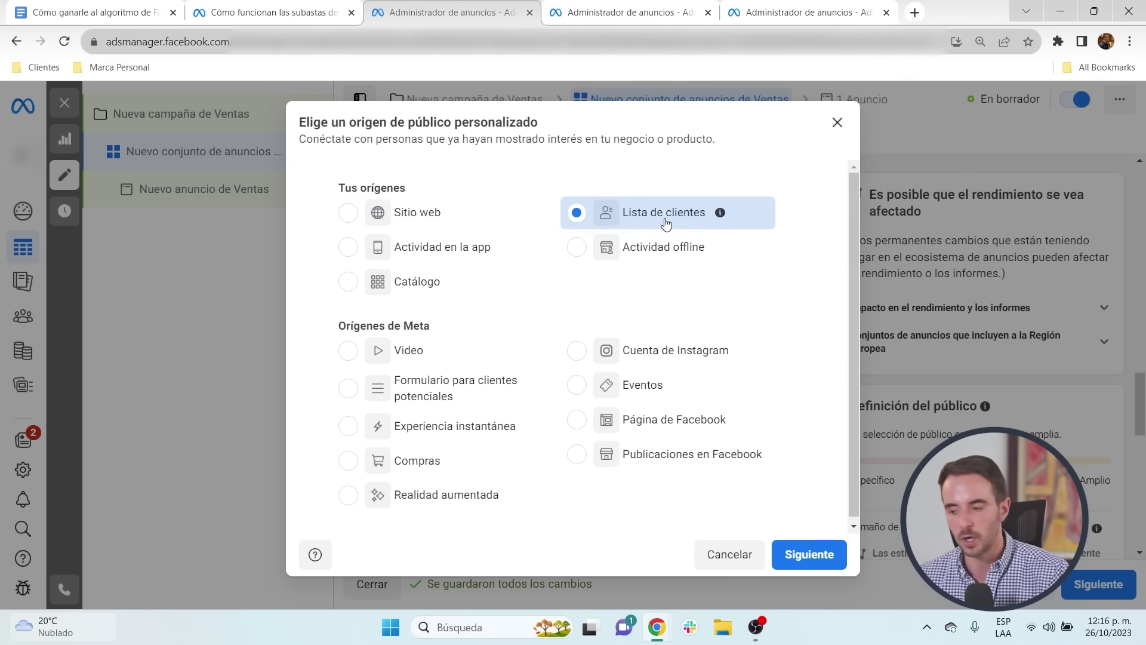
click(641, 352)
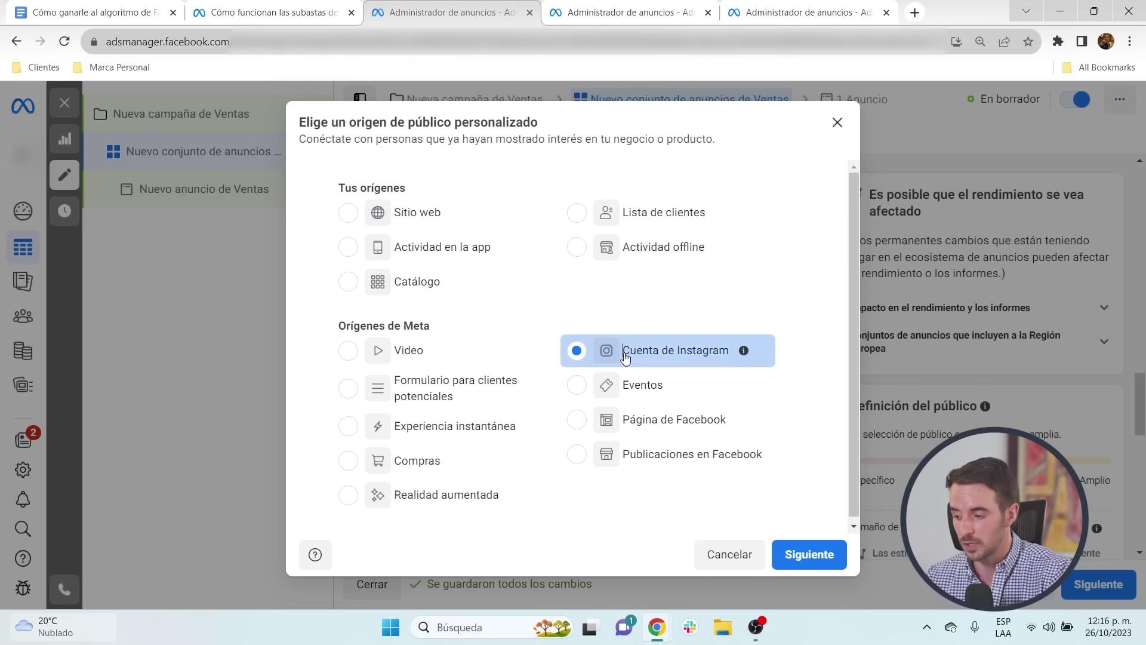
drag(624, 355, 719, 376)
click(633, 429)
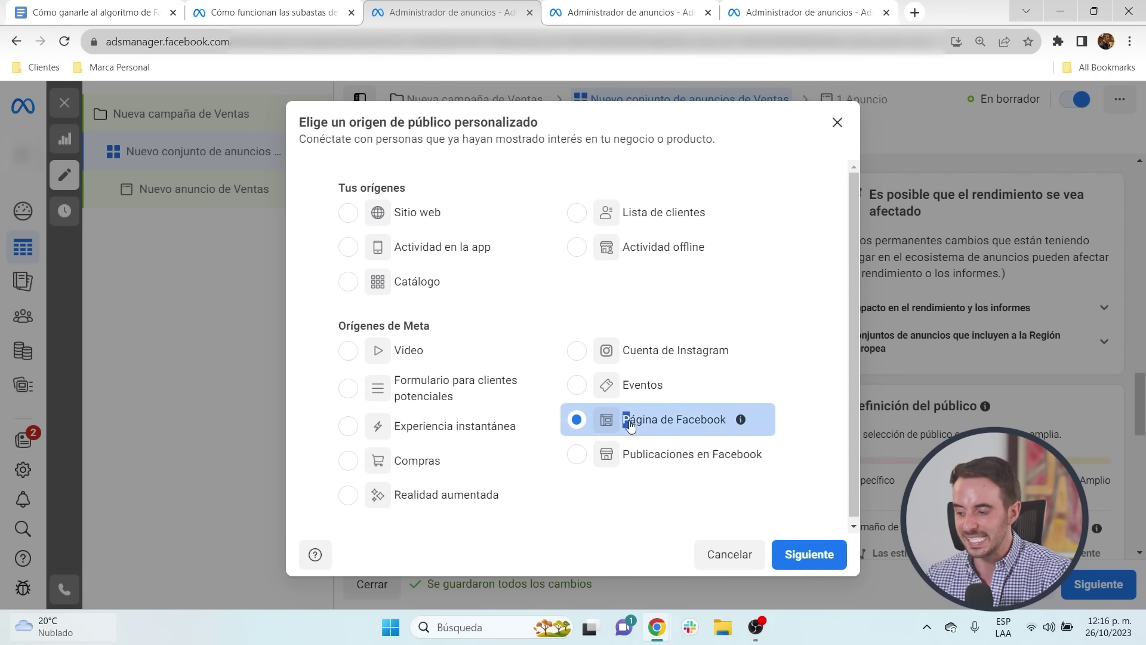
drag(622, 419, 731, 419)
click(409, 353)
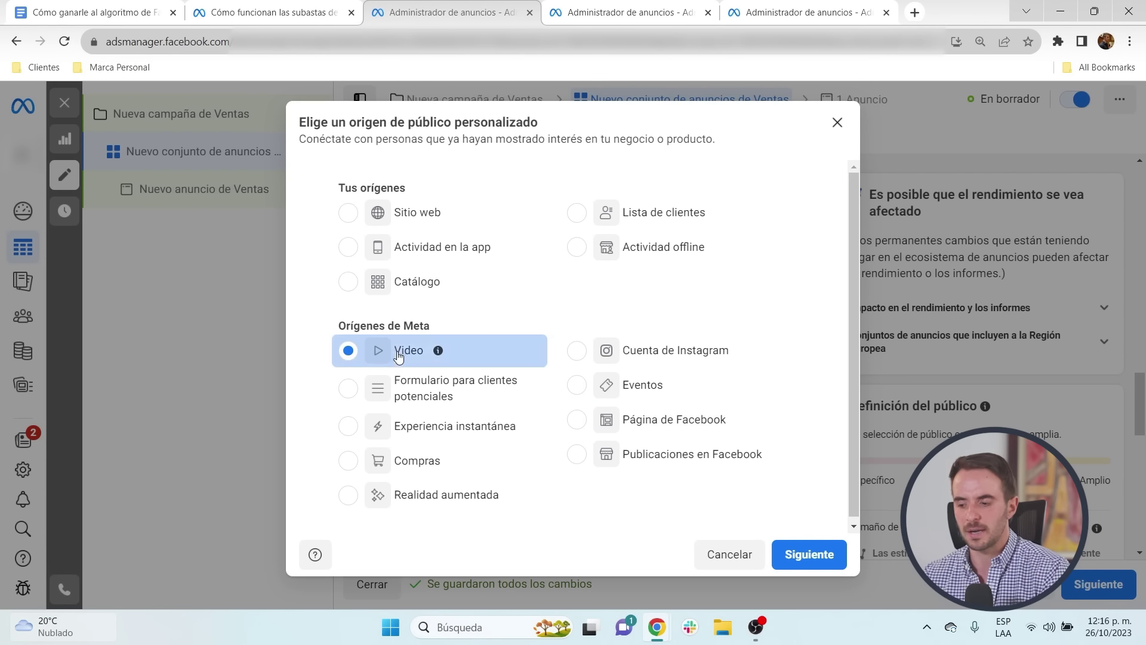
drag(394, 351, 434, 352)
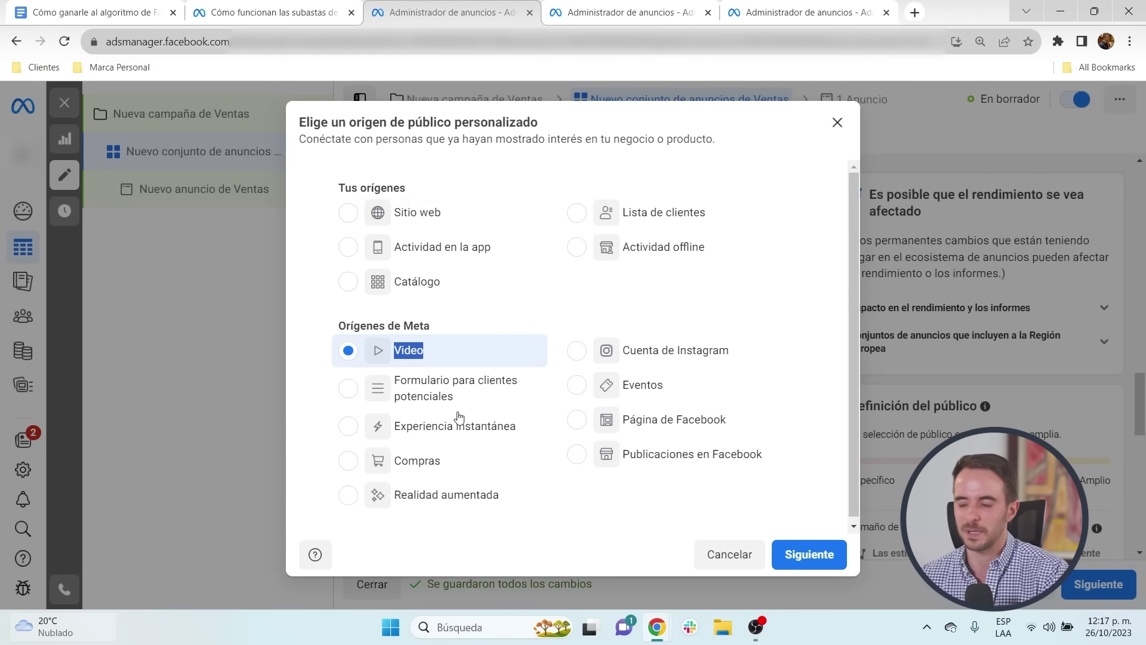
click(411, 121)
drag(405, 116, 547, 122)
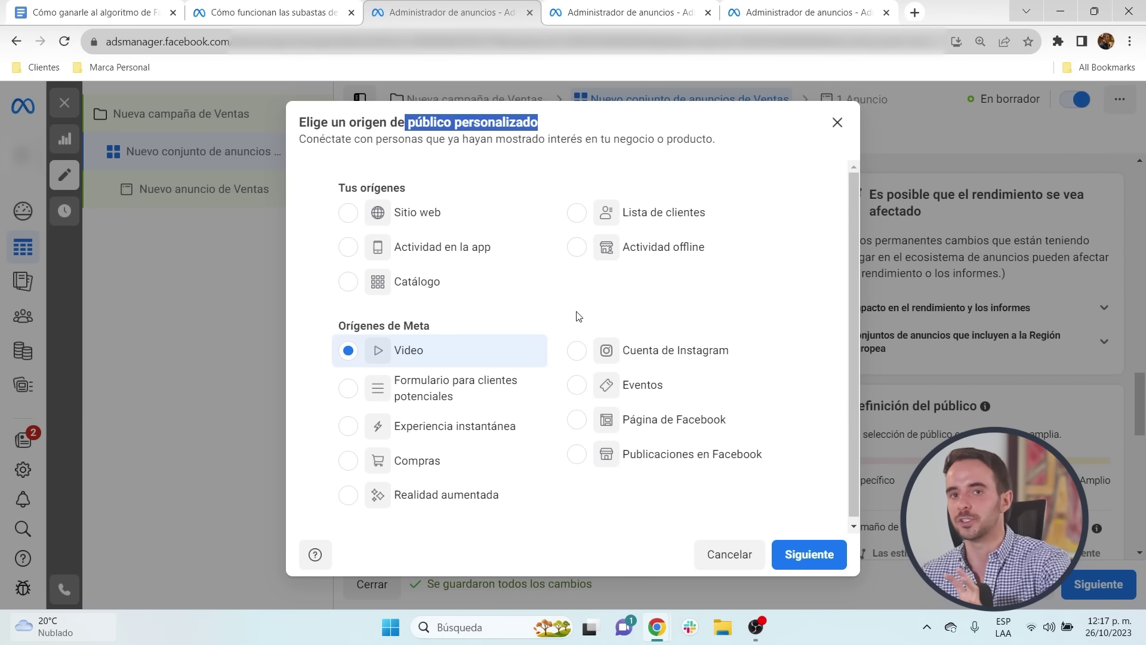
Step: Add the sub-item "Público personalizado" under Público in the Google Docs outline and return to the ad set in Ads Manager
key(ctrl+1)
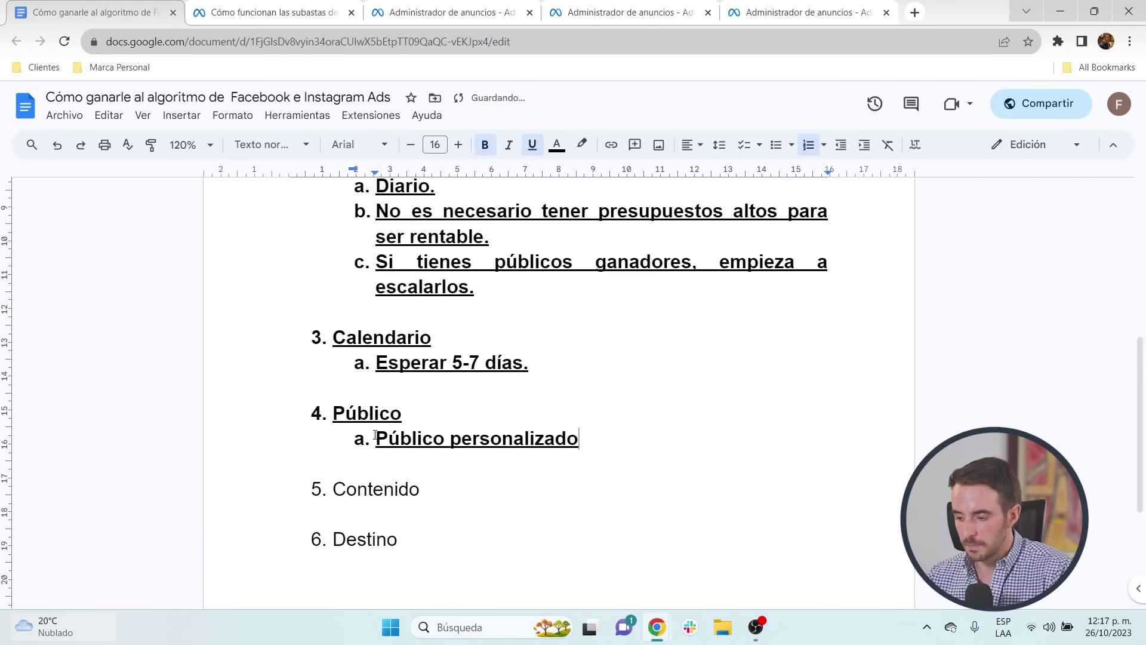
drag(591, 438, 374, 439)
key(ctrl+3)
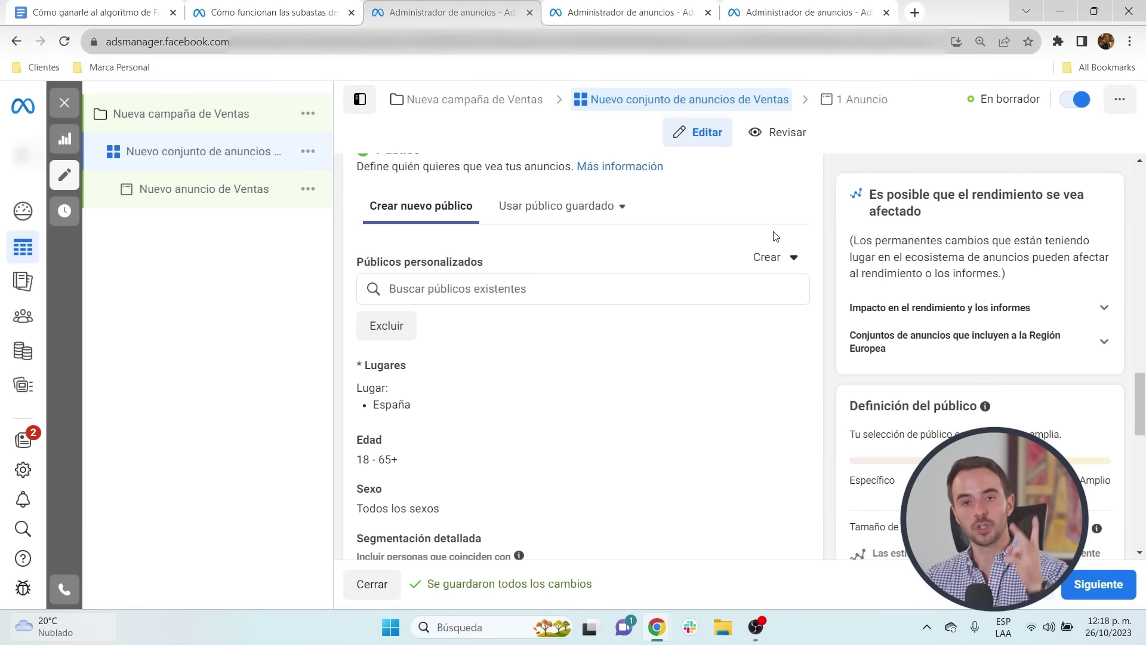
Step: Open the Público similar creation form for the Ventas ad set and compare it with Público personalizado in the Google Docs outline
click(796, 258)
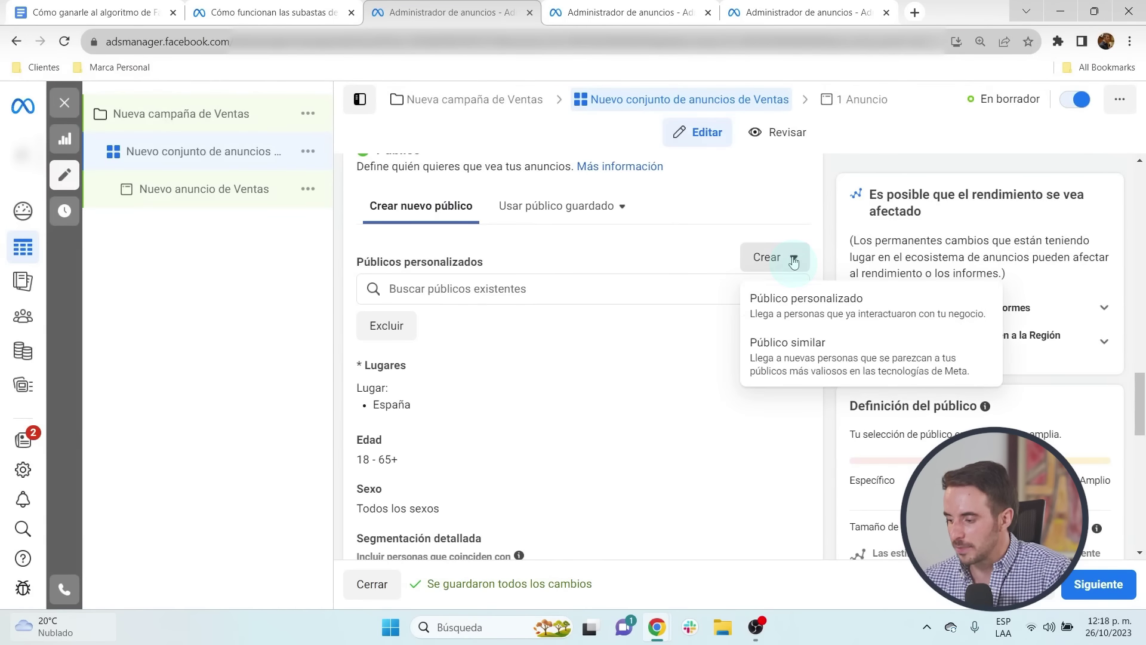
click(792, 359)
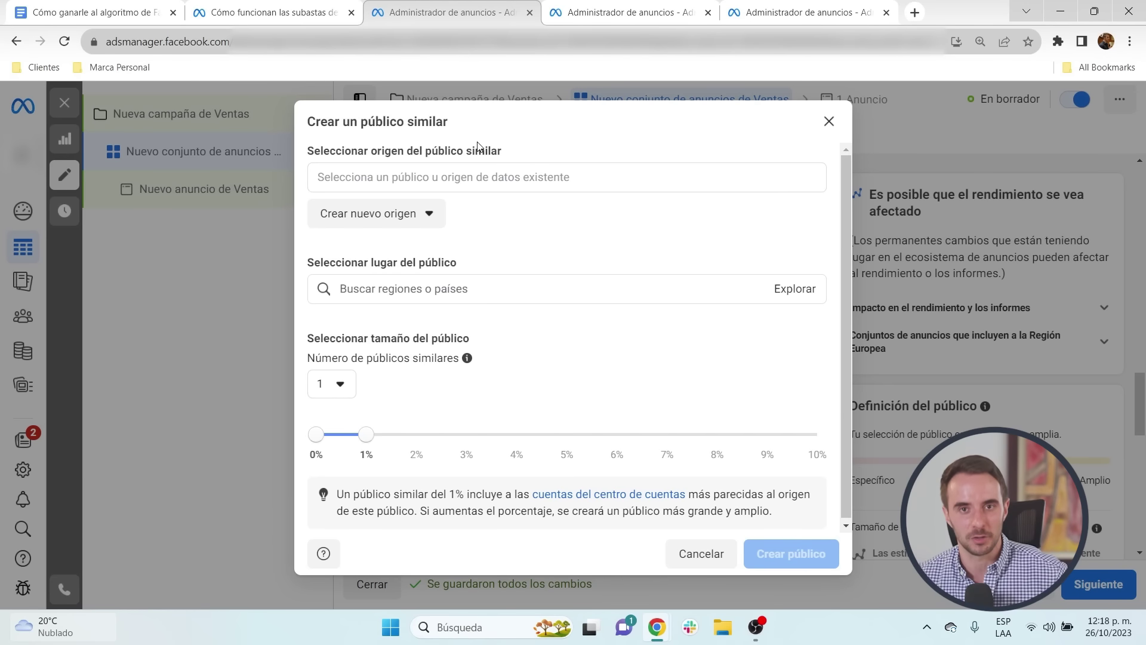
click(141, 11)
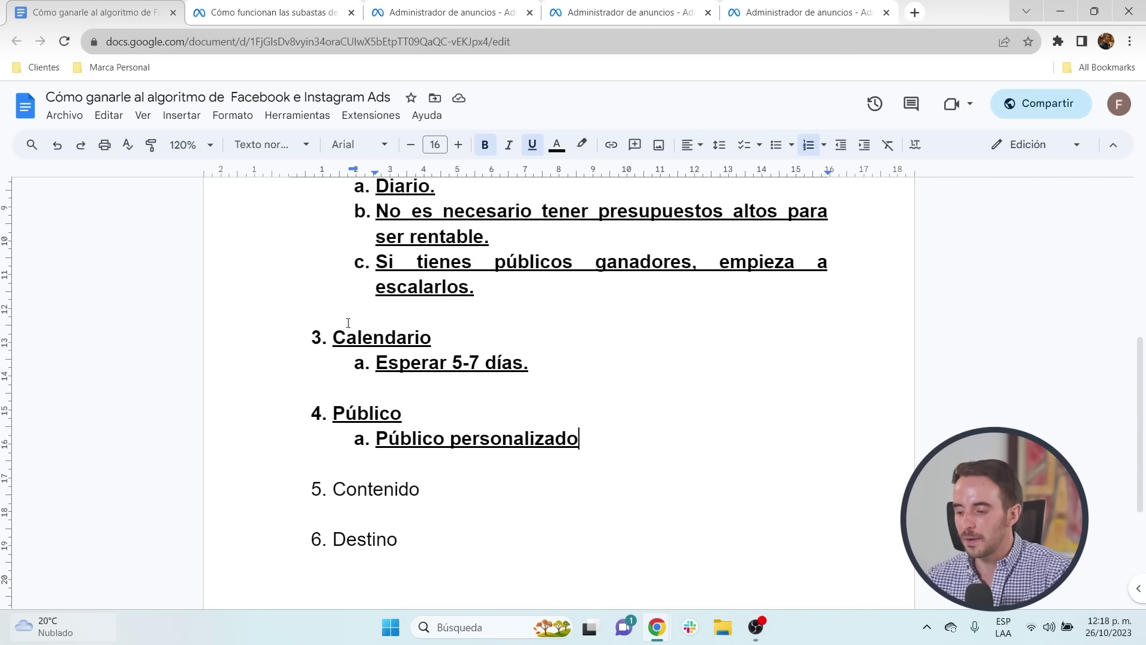
drag(371, 442, 617, 449)
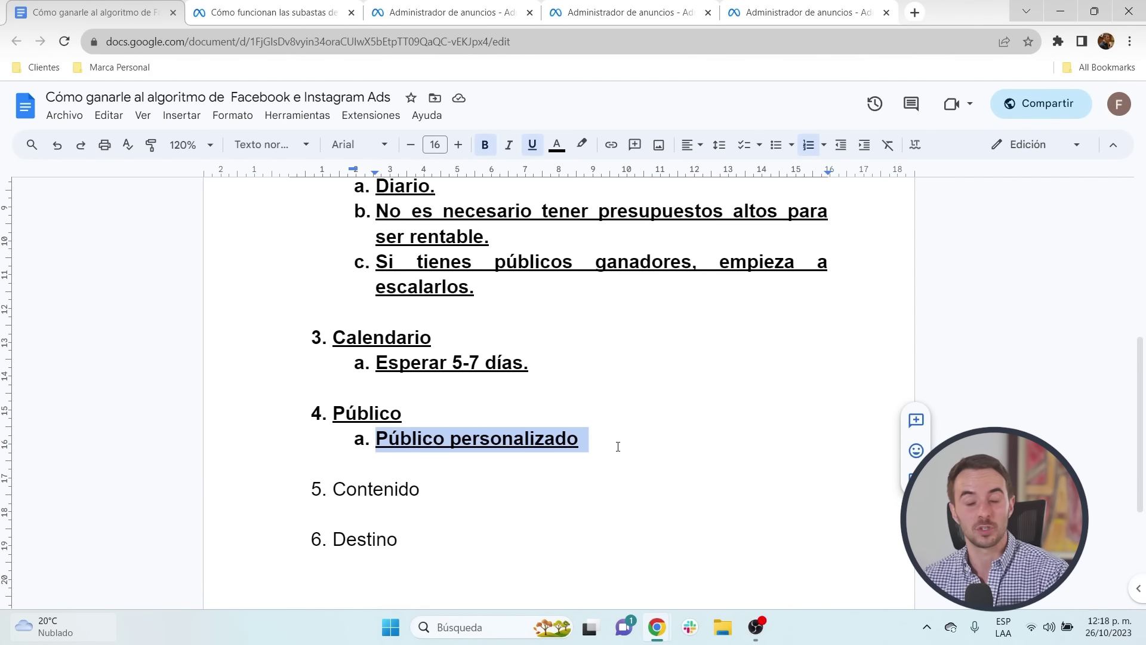
click(452, 12)
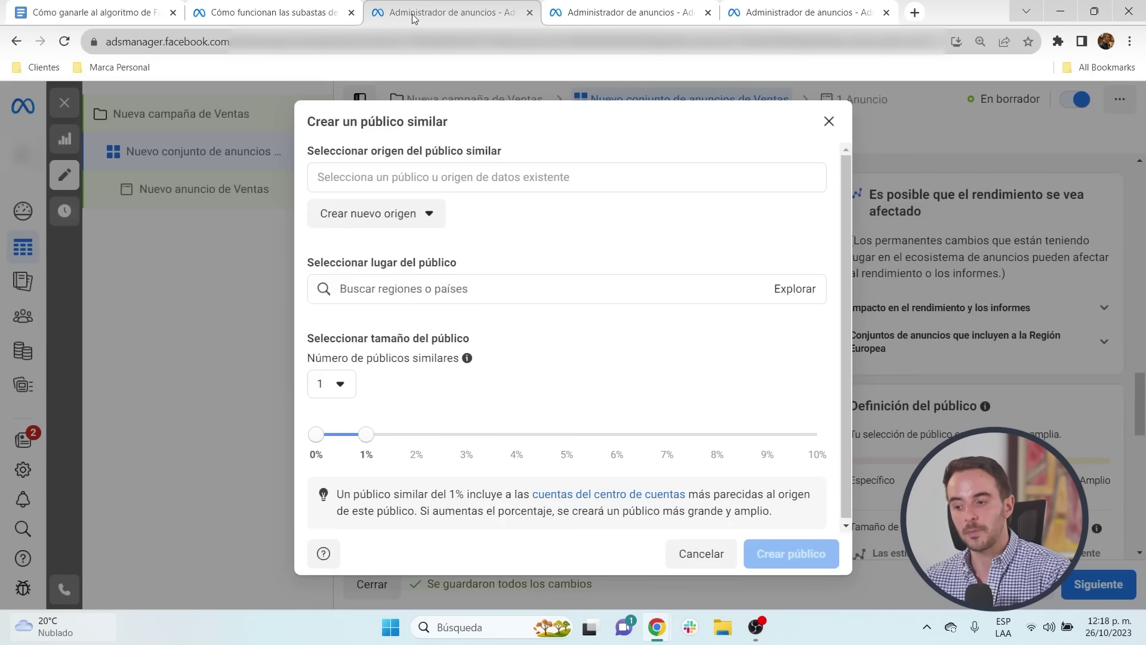
drag(361, 123, 485, 124)
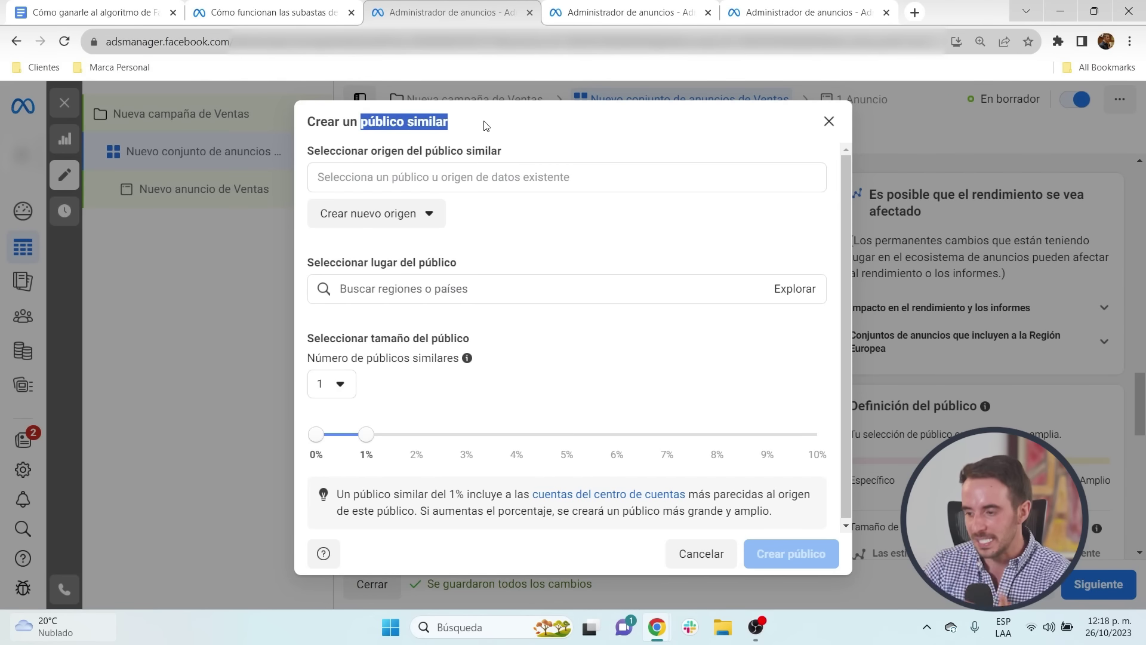
Step: Switch to the Google Docs outline and add the sub-item "Público similar" under Público
click(95, 12)
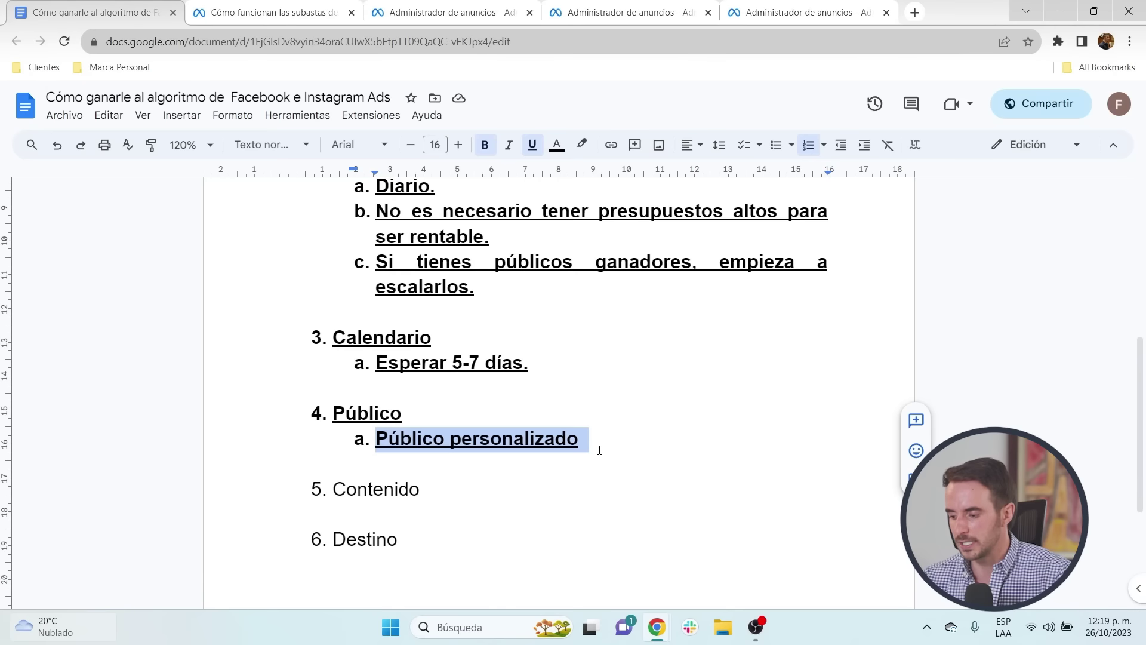
click(604, 443)
key(Return)
text(Públ)
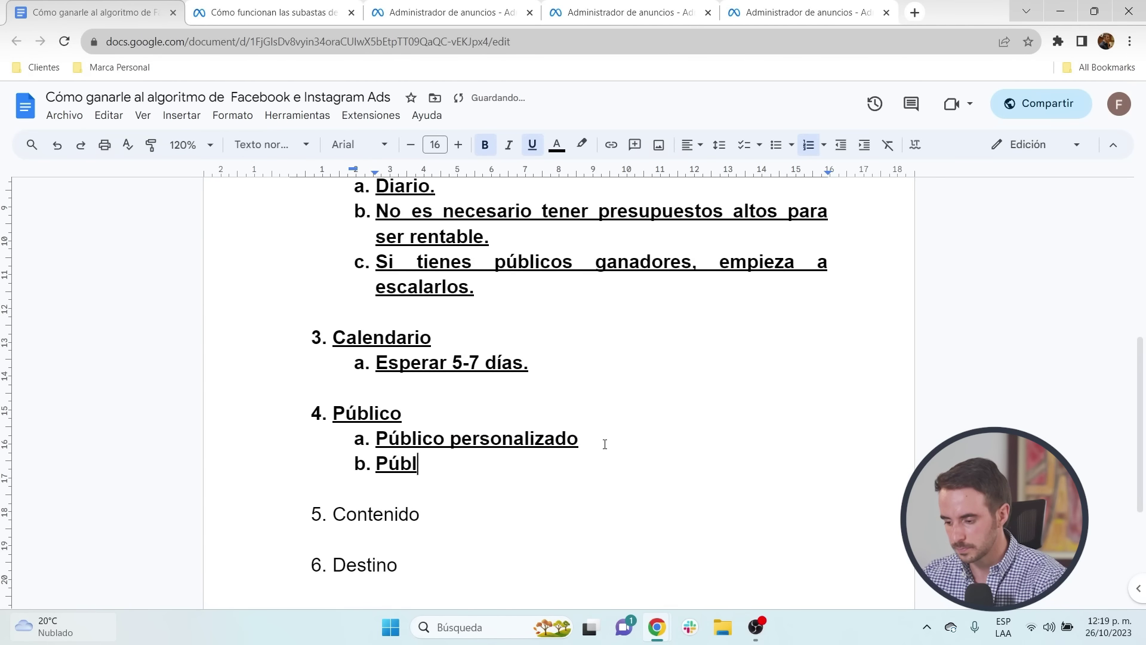
text(ico similar)
key(Return)
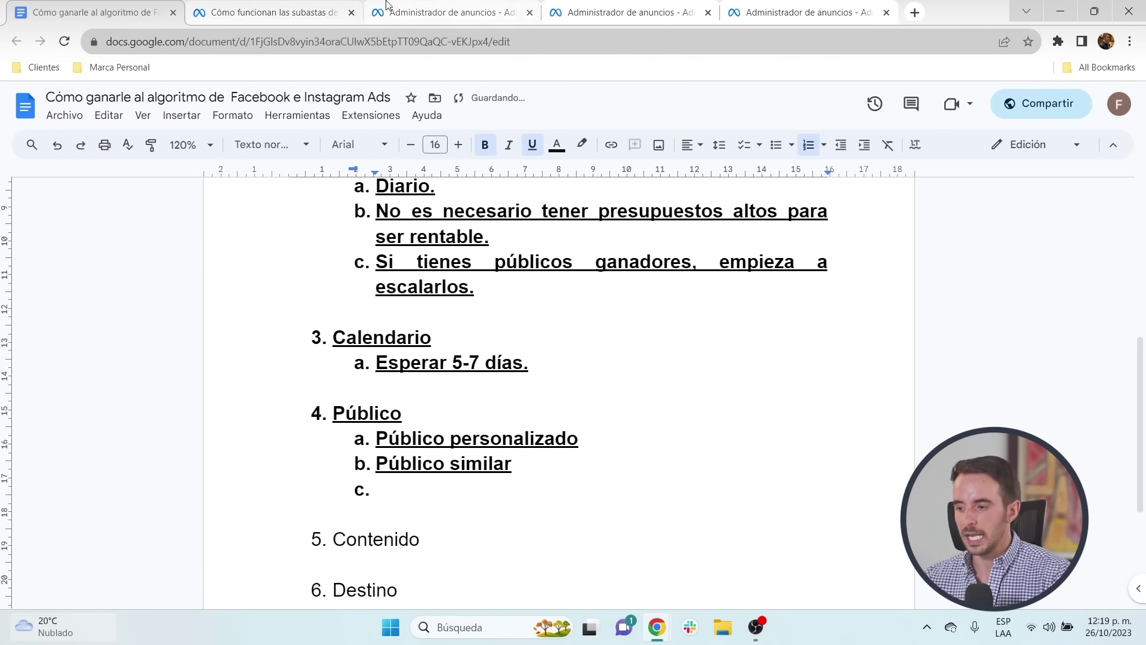
Step: Return to Ads Manager, close the similar audience form and highlight the Segmentación detallada heading in the ad set
click(456, 12)
click(828, 121)
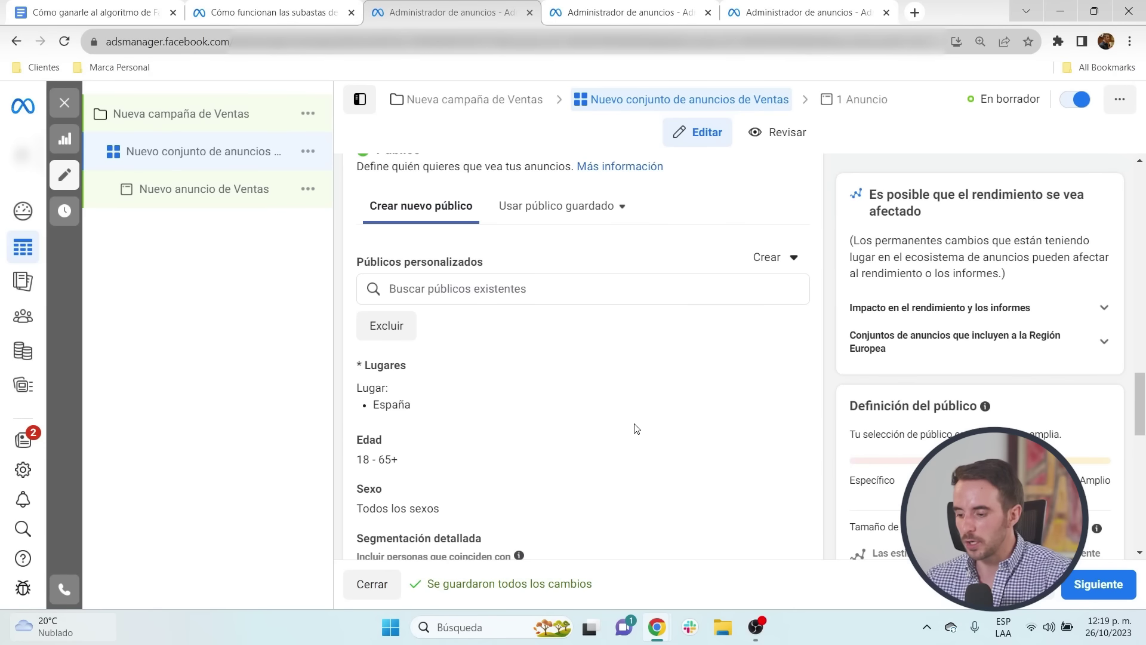
scroll(490, 483, down, 1)
drag(339, 463, 484, 465)
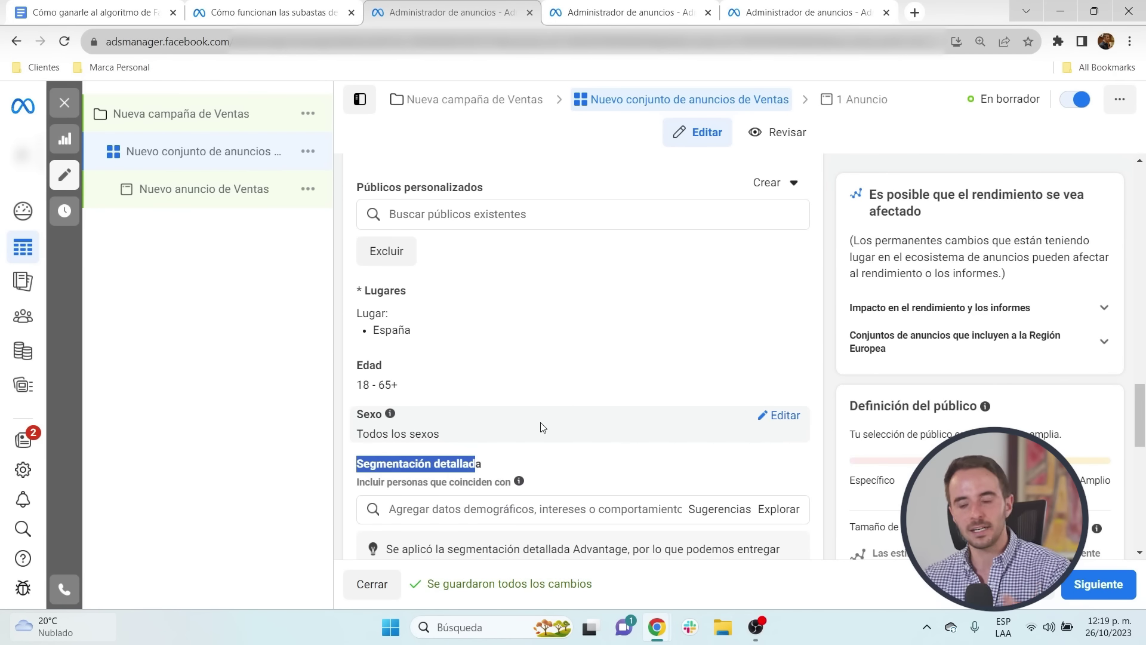
Step: Add the interests Café (comida y bebida) and Cafeterías (café) to the ad set's detailed targeting
scroll(540, 426, down, 1)
click(417, 430)
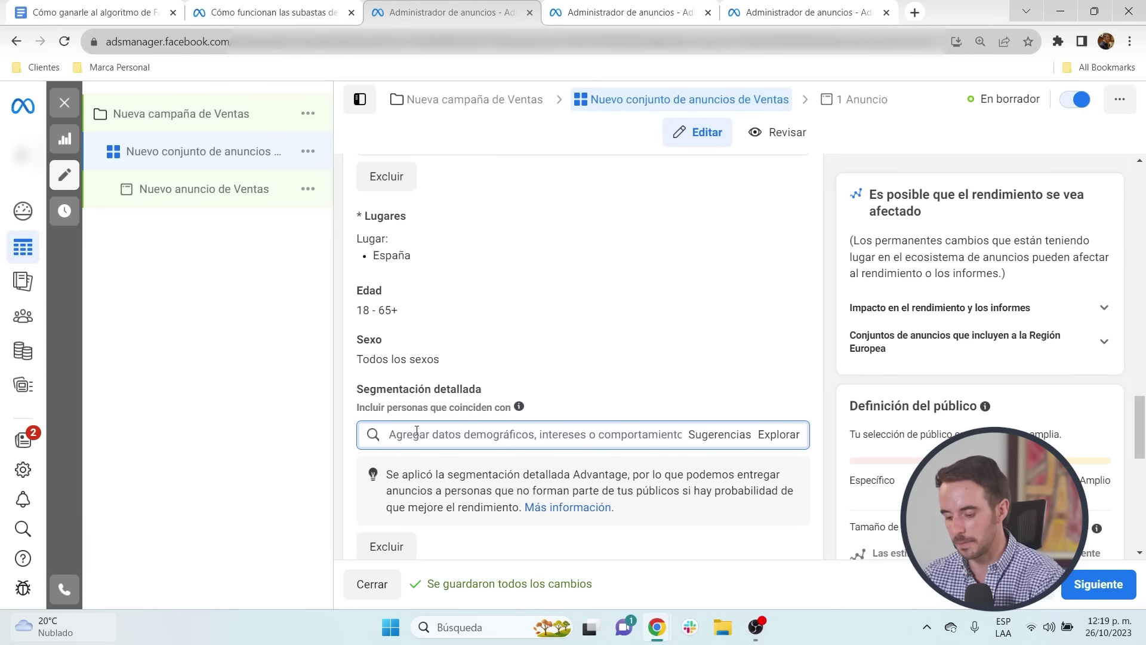
text(café)
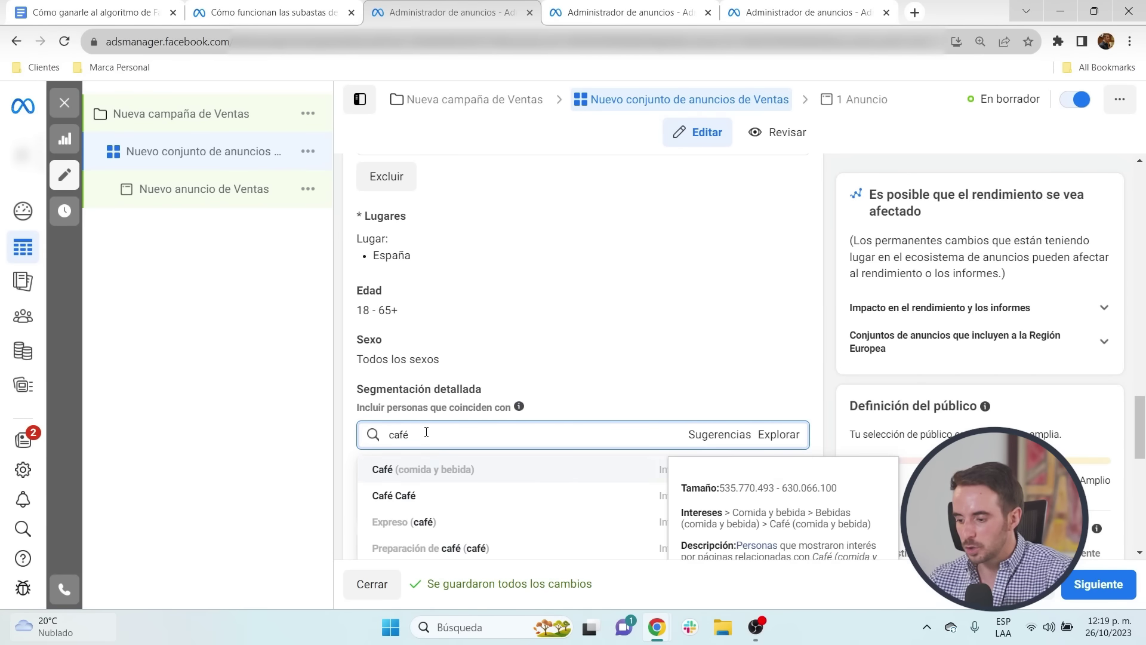
scroll(424, 432, down, 3)
mouse_move(450, 322)
click(415, 325)
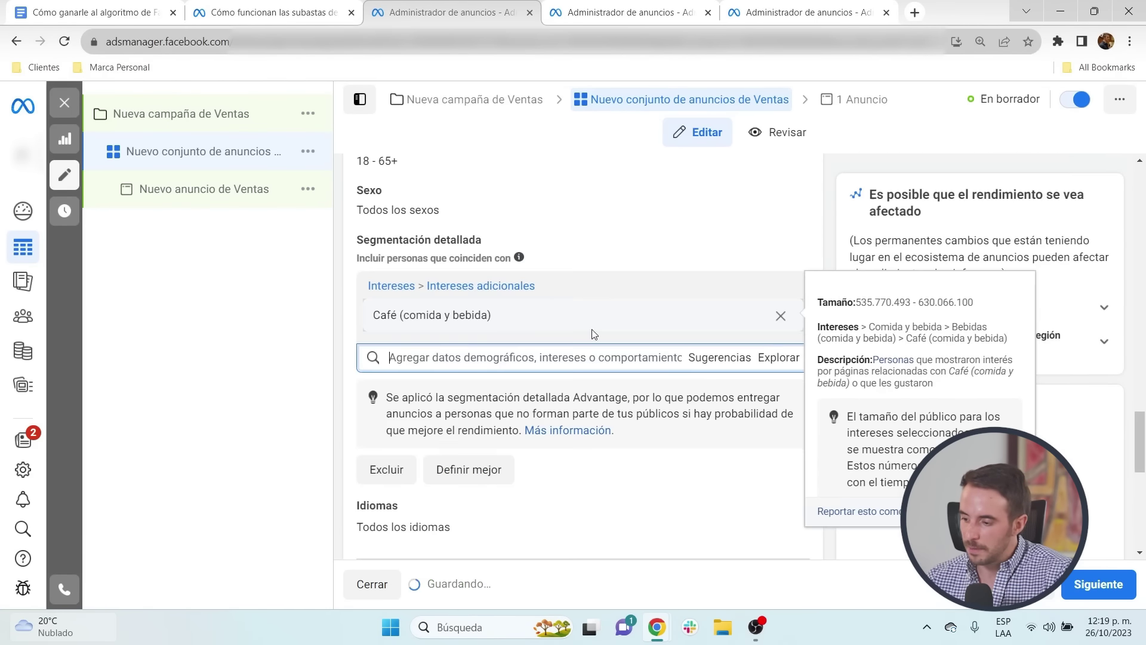
click(436, 317)
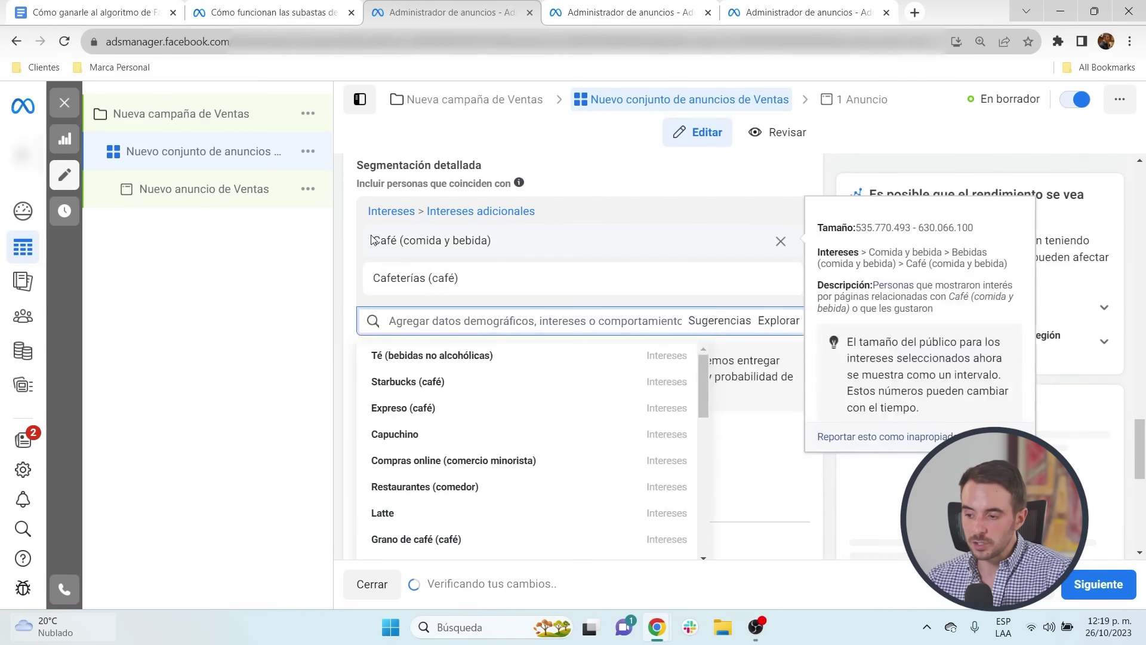
Step: Refine the detailed targeting interests to Café (comida y bebida), Juan Valdez Café, Nescafé and Starbucks (café)
drag(372, 240, 490, 279)
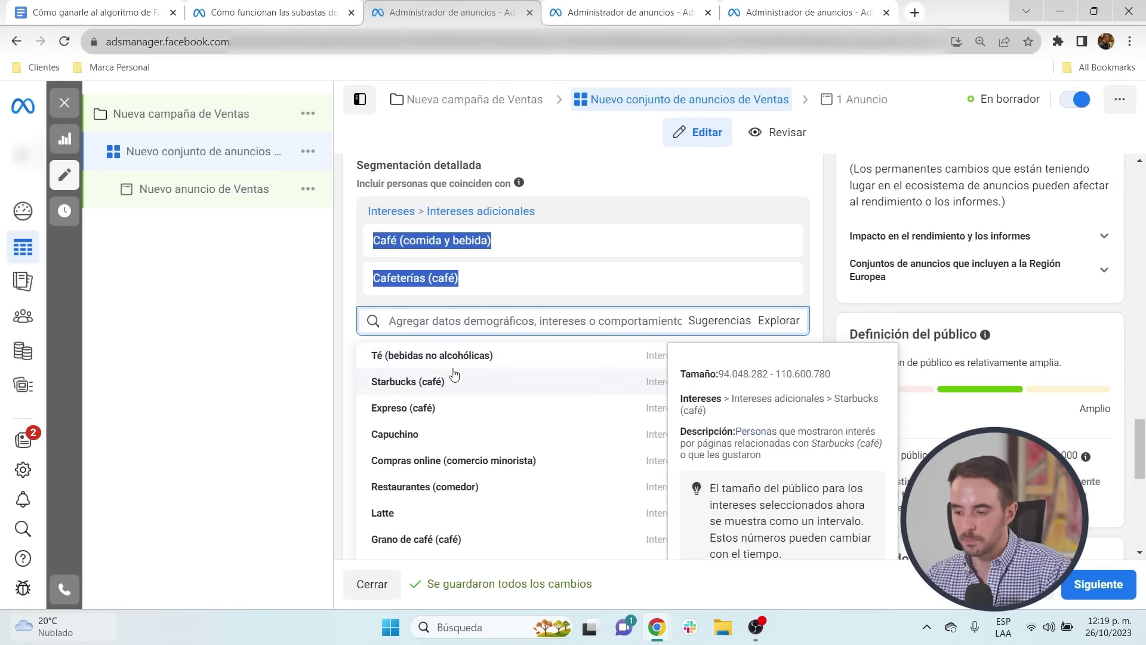
click(394, 382)
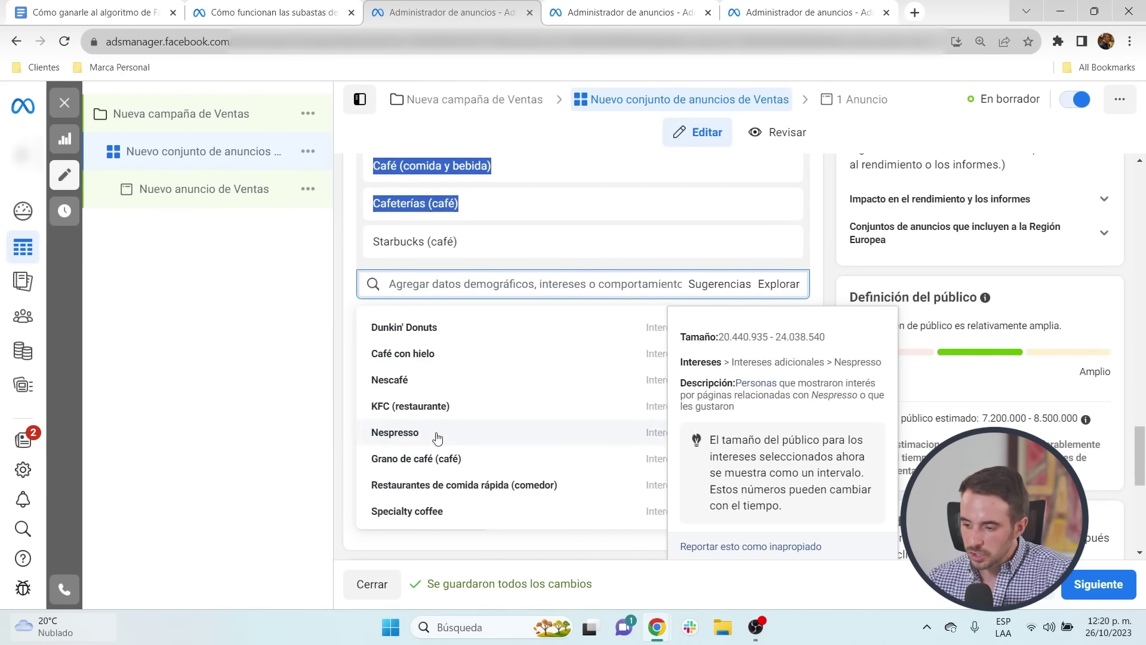
scroll(431, 393, down, 1)
click(376, 276)
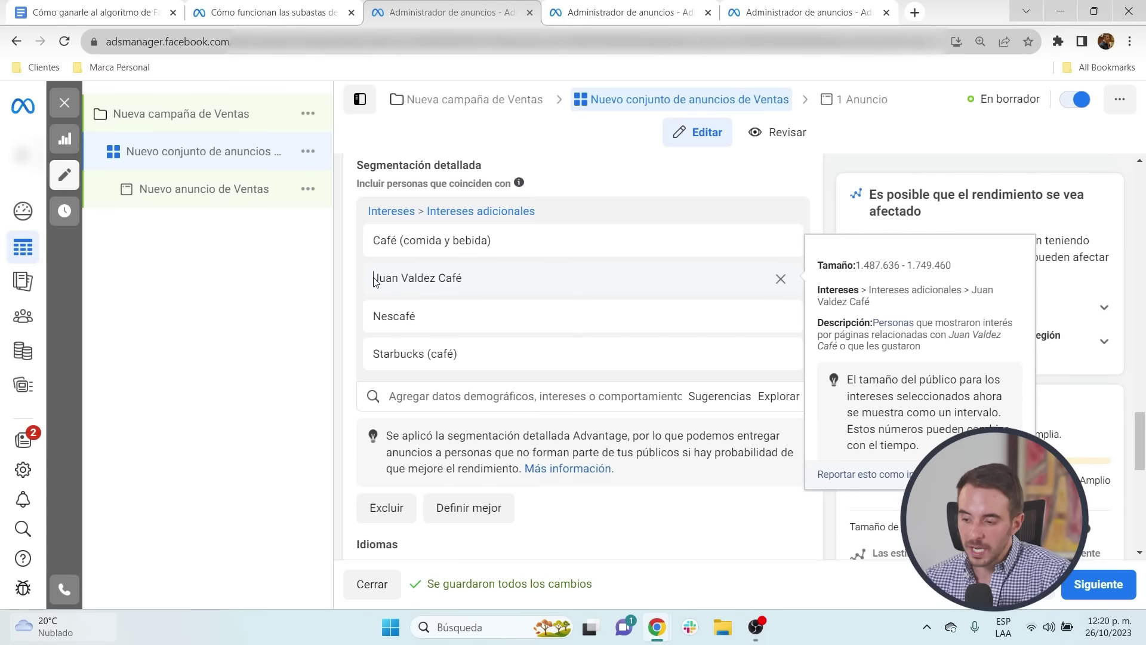
drag(375, 276, 486, 292)
click(494, 280)
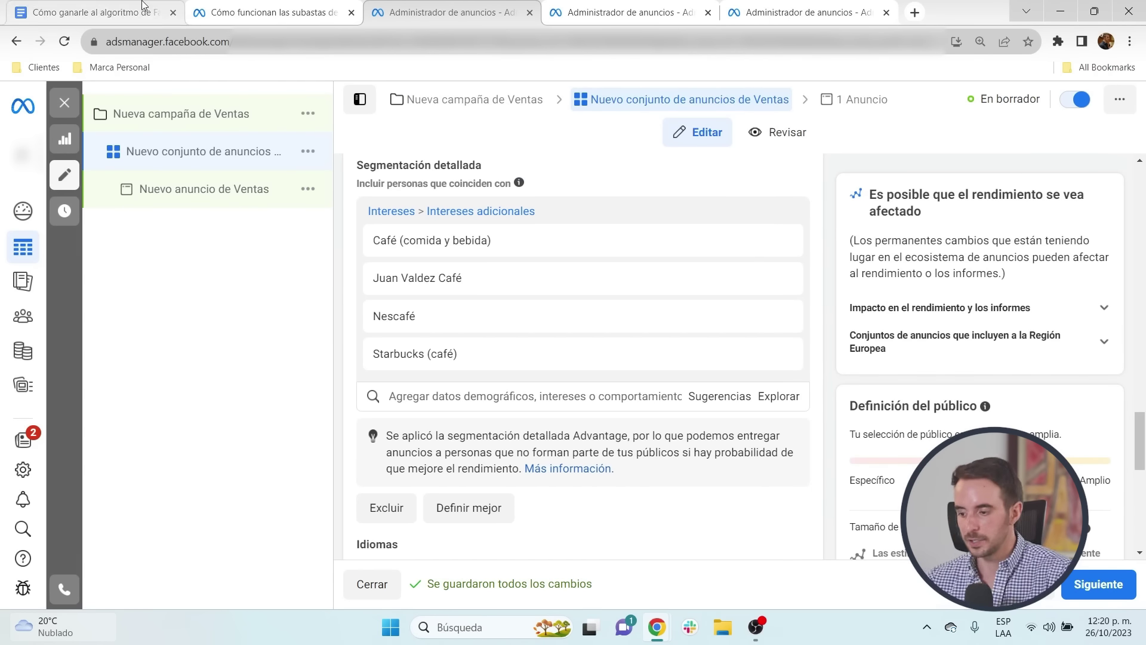
Step: Switch to the Google Docs outline and add the sub-item "Segmentación detallada" under Público
click(90, 12)
text(Segmentación detal)
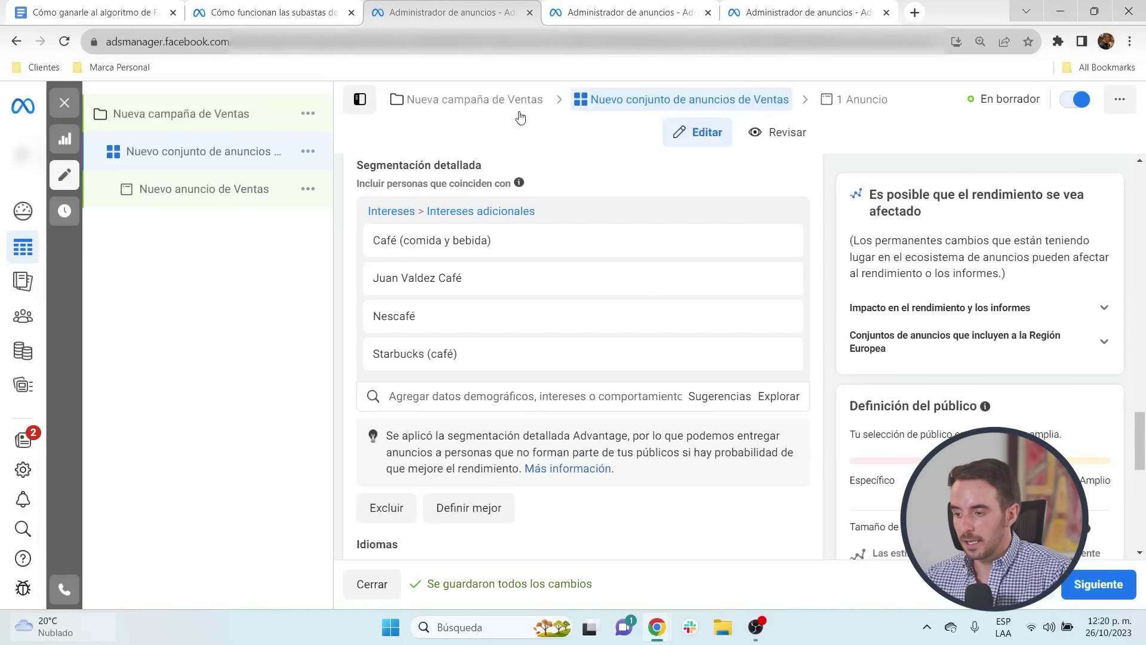
Step: Back in the Ads Manager ad set, remove all detailed targeting interests and check the audience creation options under Públicos personalizados
scroll(729, 337, up, 3)
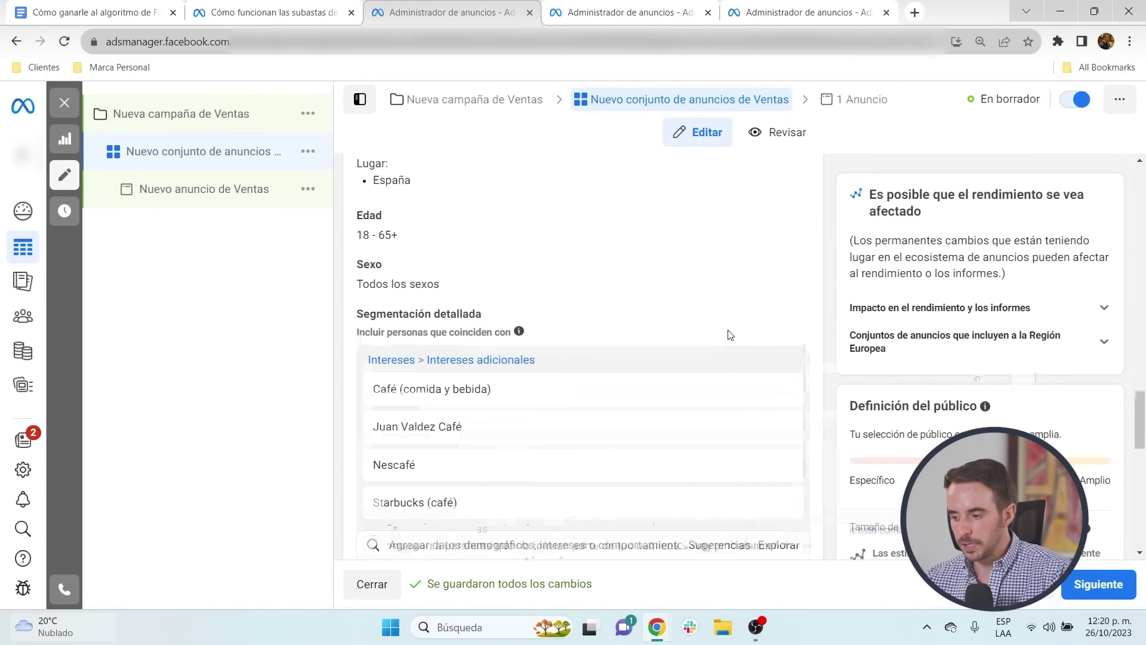
click(787, 360)
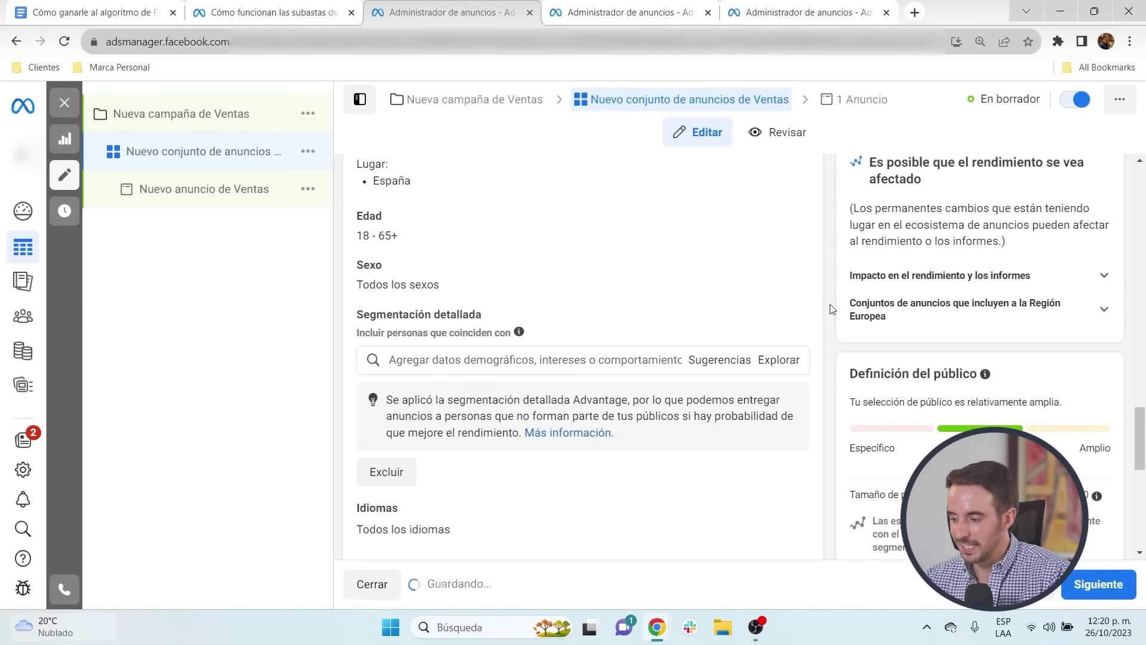
scroll(830, 298, up, 3)
click(786, 261)
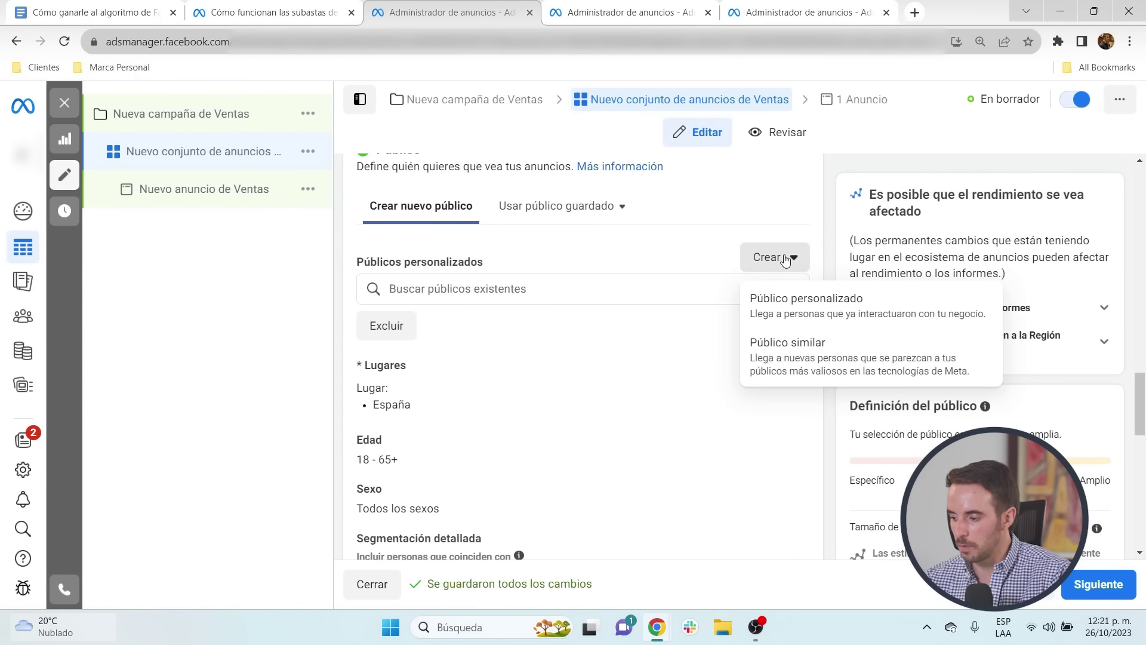
click(785, 260)
click(785, 261)
click(785, 261)
Step: Open the ad set's Lugares, Edad and Sexo settings for editing and review them as an open audience without interests
scroll(485, 402, down, 3)
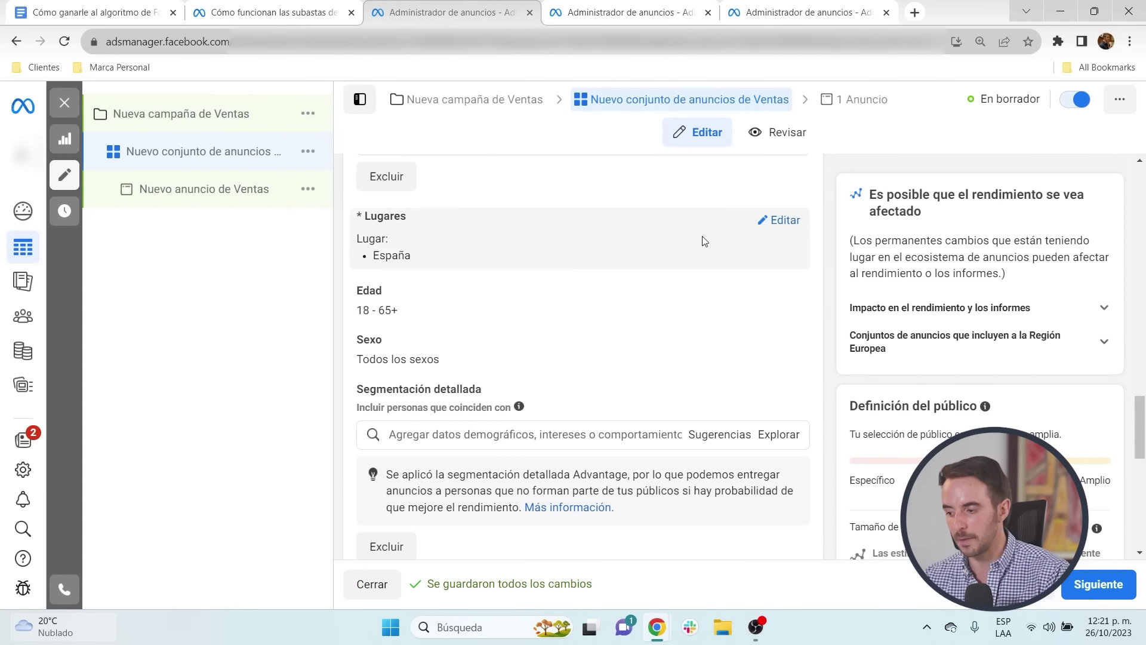
click(781, 219)
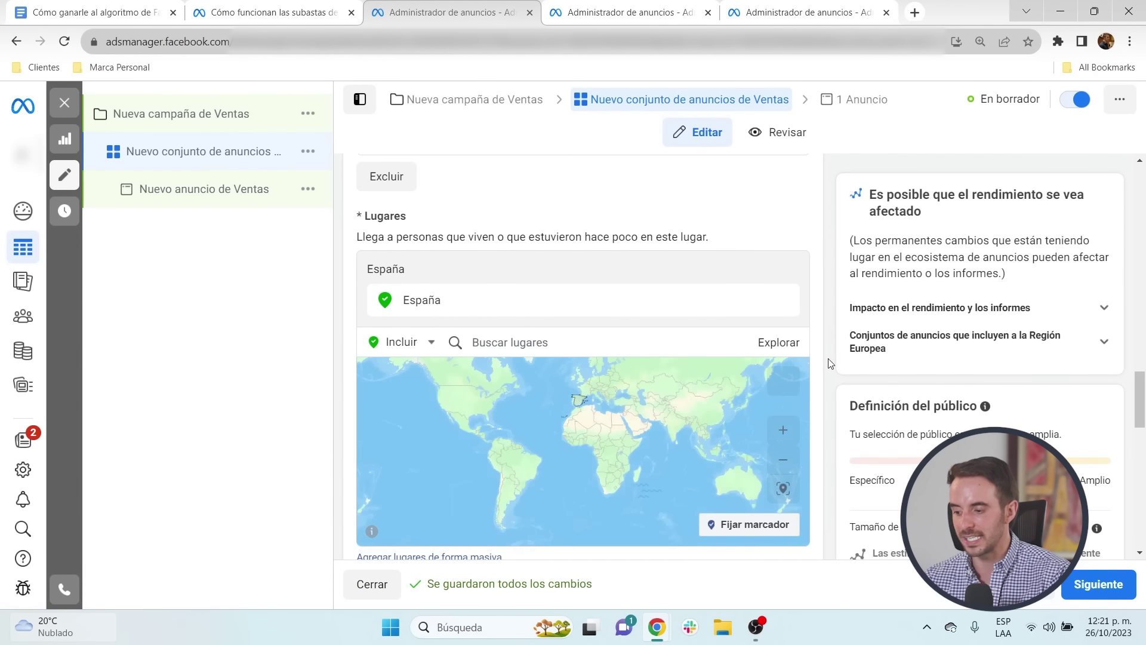
scroll(829, 363, down, 3)
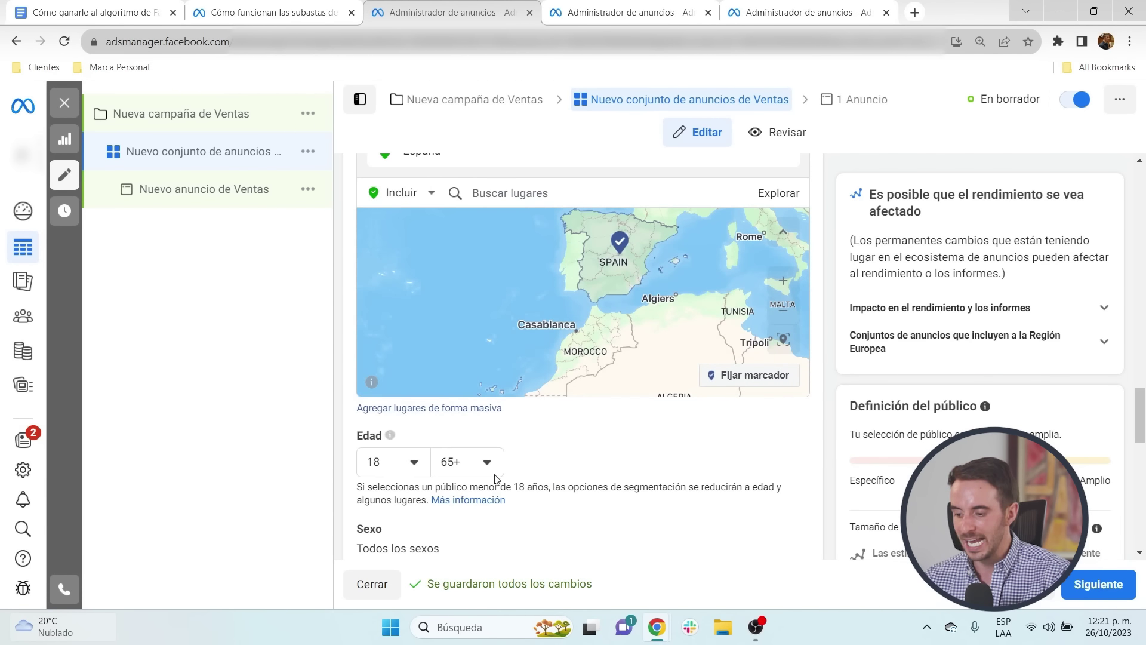
click(396, 469)
click(397, 469)
click(447, 472)
click(448, 471)
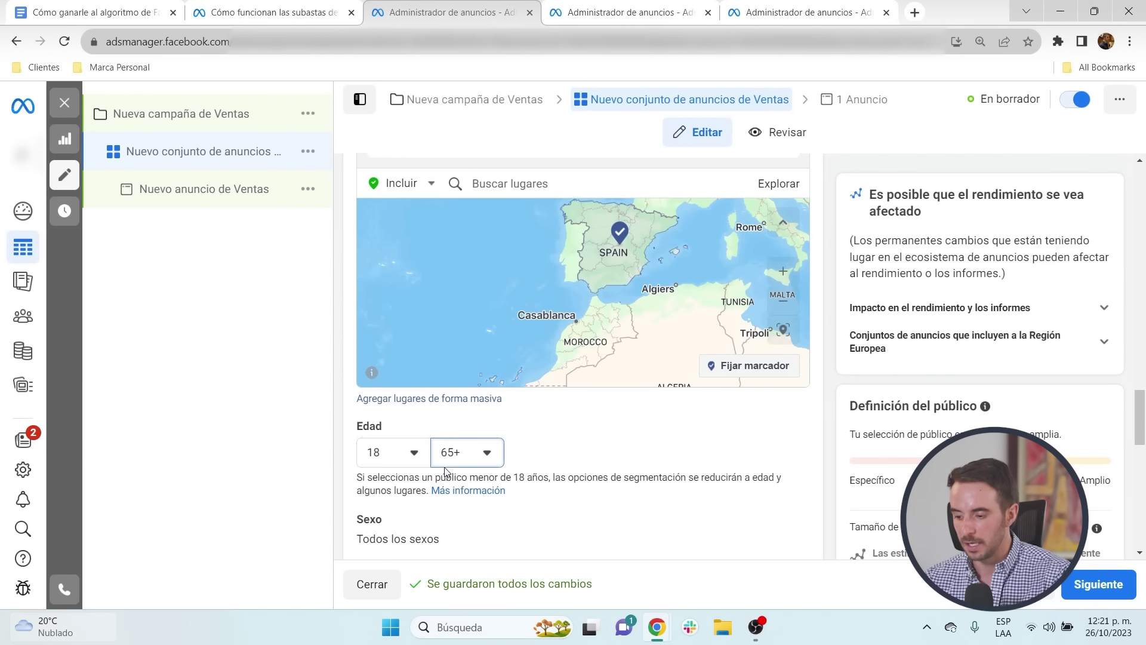
scroll(445, 471, down, 1)
click(767, 452)
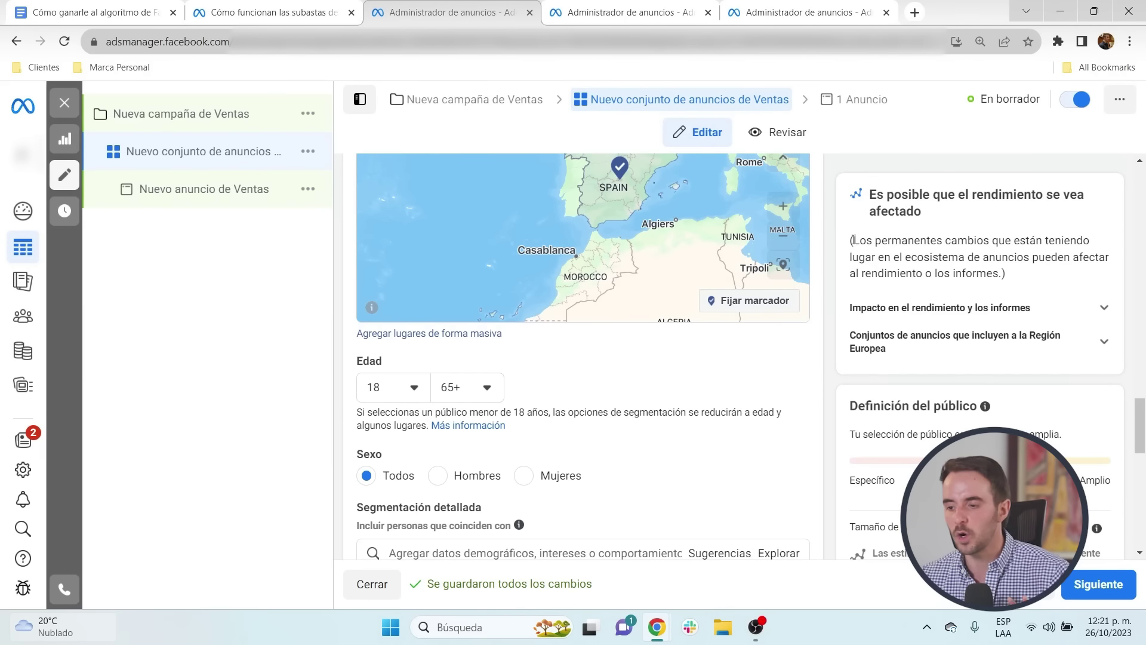
scroll(859, 328, up, 2)
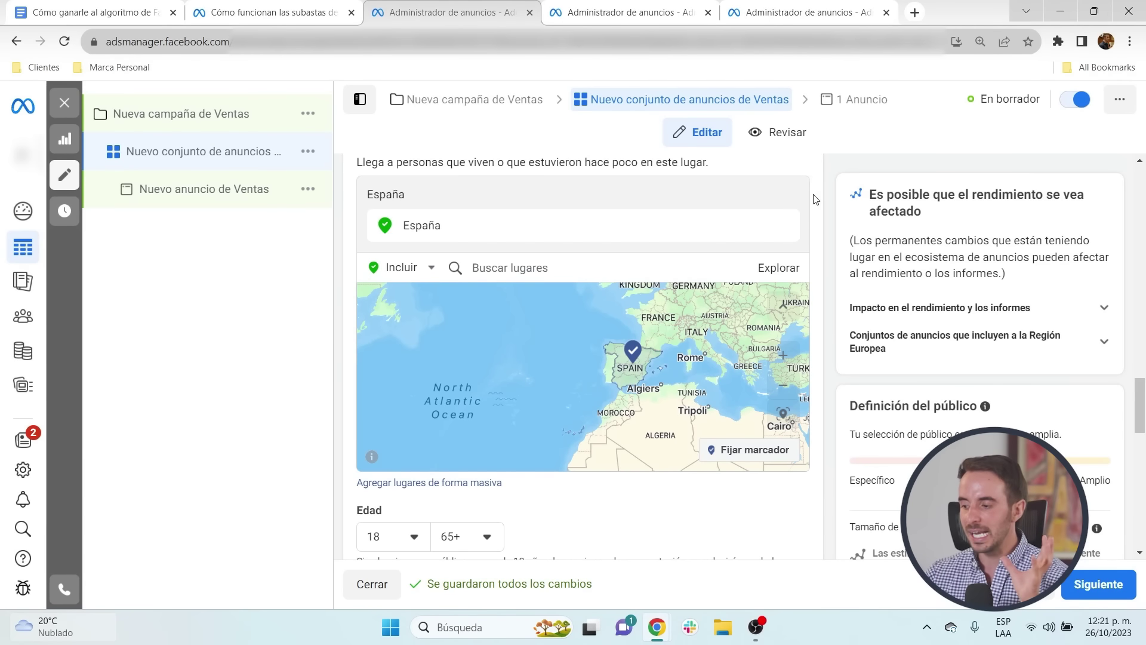
scroll(819, 239, up, 1)
scroll(835, 267, up, 1)
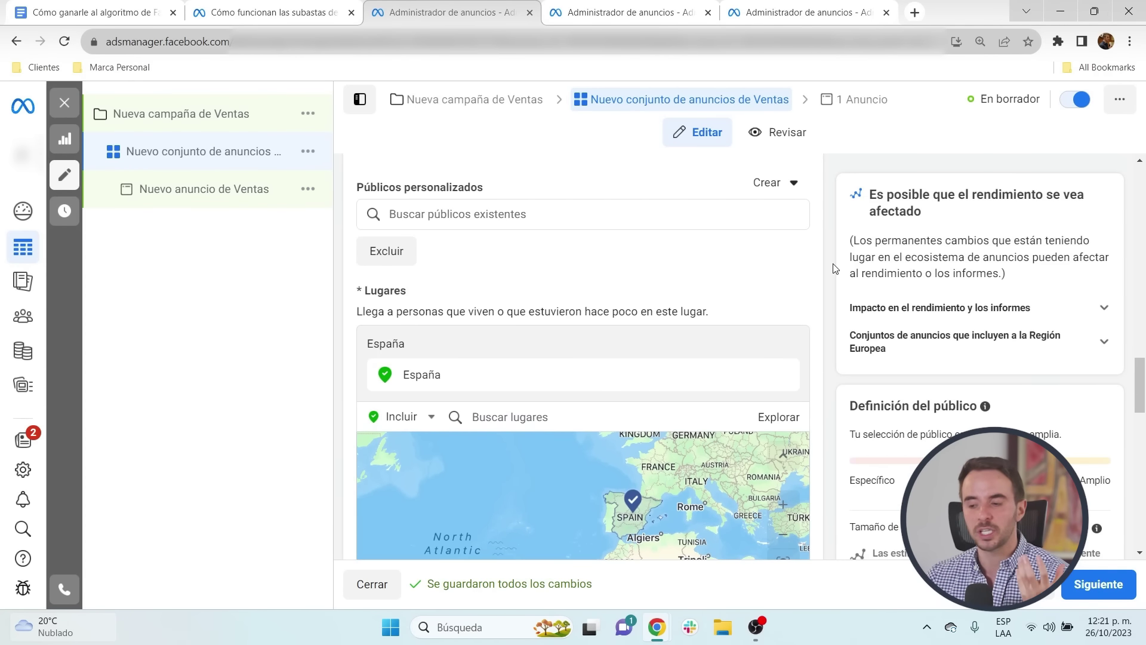
scroll(834, 267, down, 1)
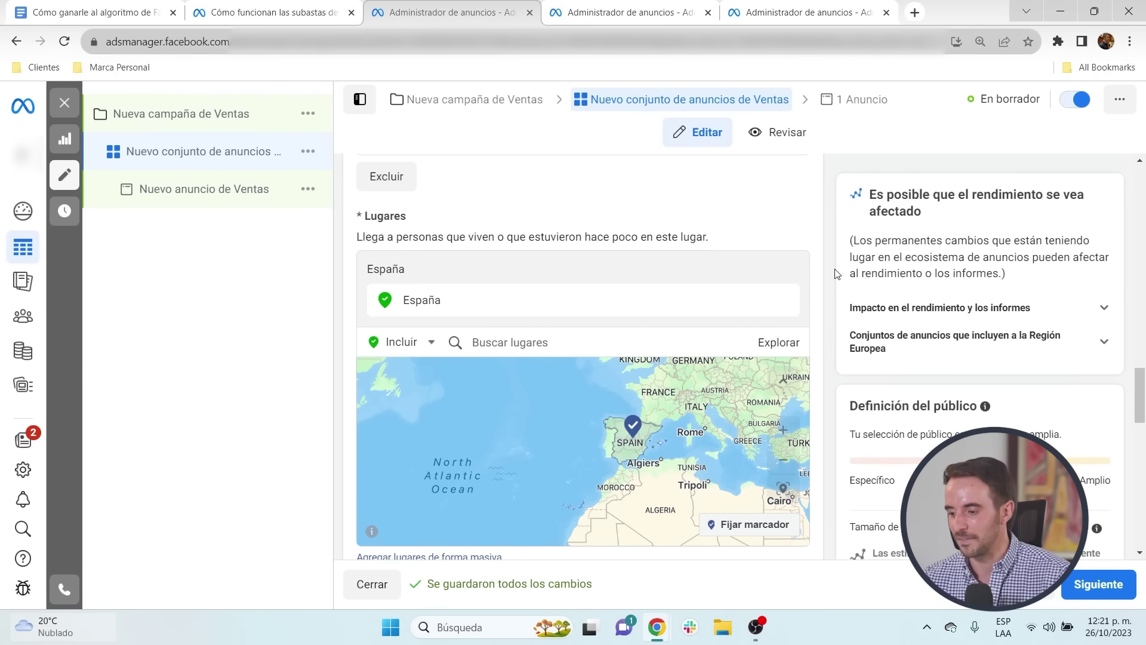
Step: Add the sub-item "Segmentación abierta" under Público in the Google Docs outline and return to the Ads Manager ad set
key(ctrl+1)
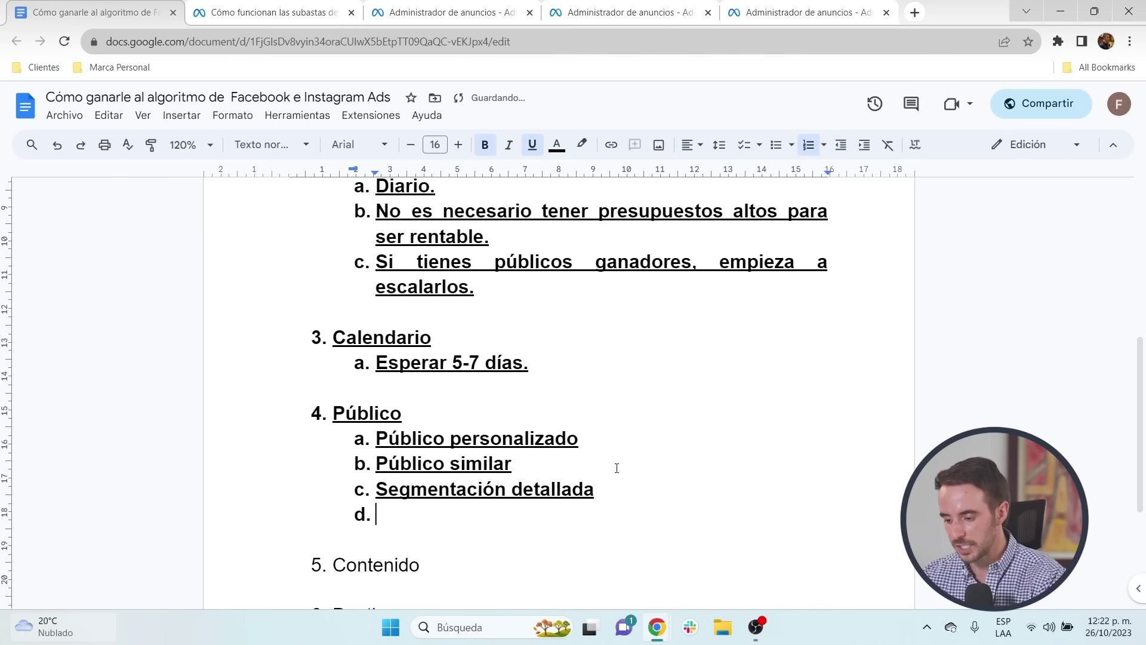
text(Segmentación abier)
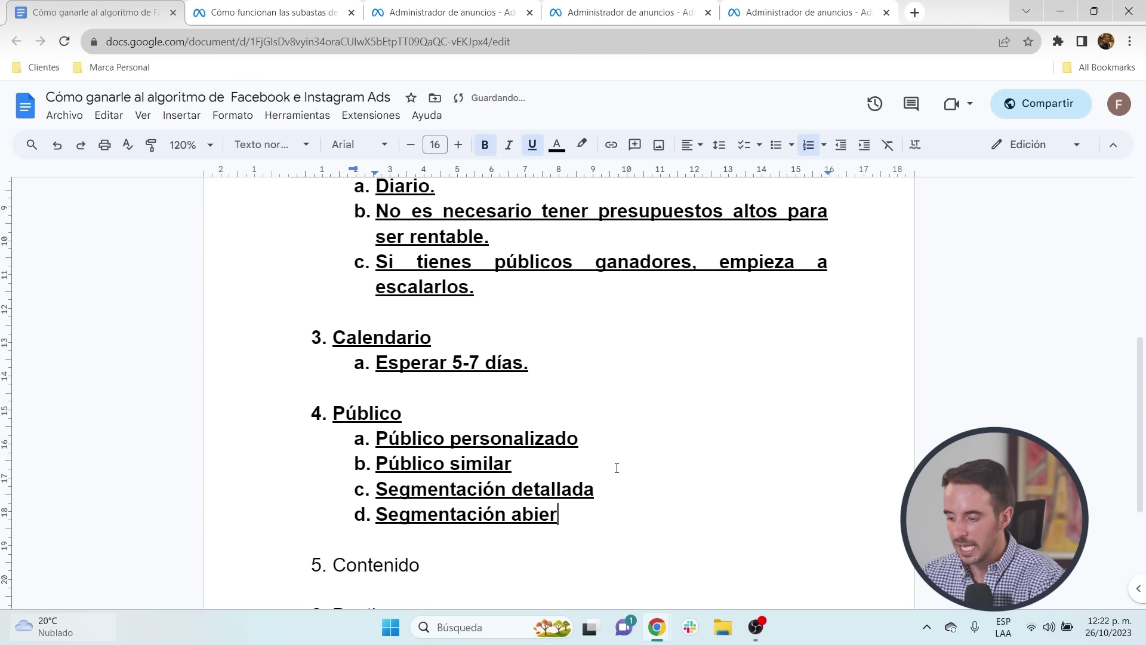
key(ctrl+3)
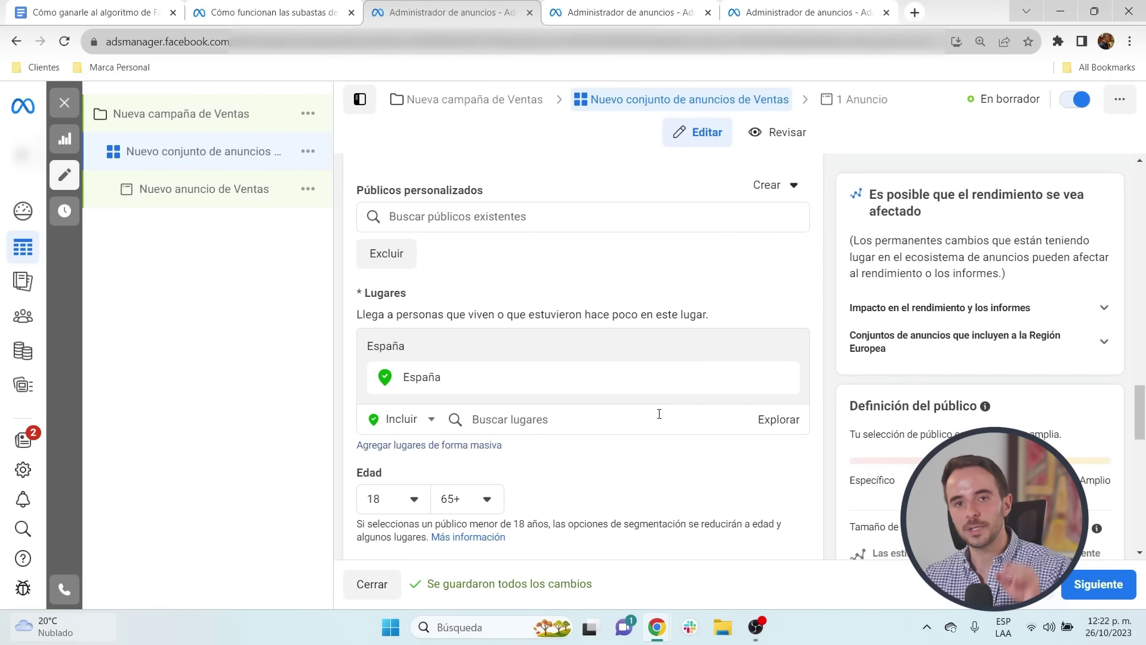
scroll(660, 390, up, 9)
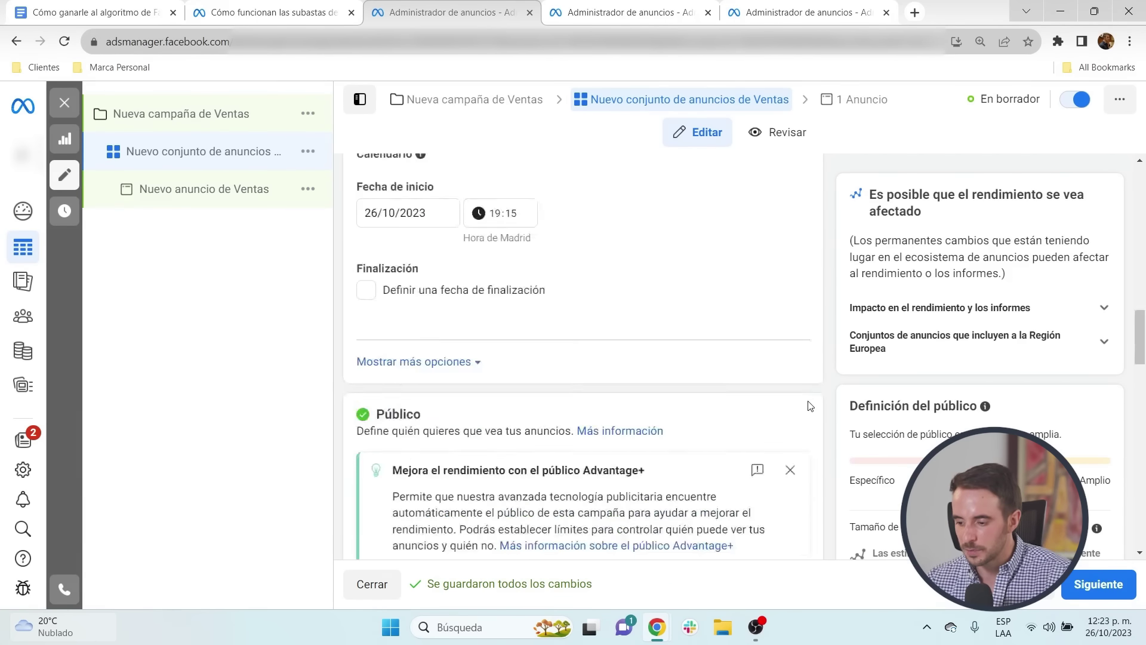
Step: Switch the ad set to the Advantage+ audience and review its Controles de público and Público Advantage+ sections
scroll(809, 403, down, 3)
drag(540, 281, 652, 282)
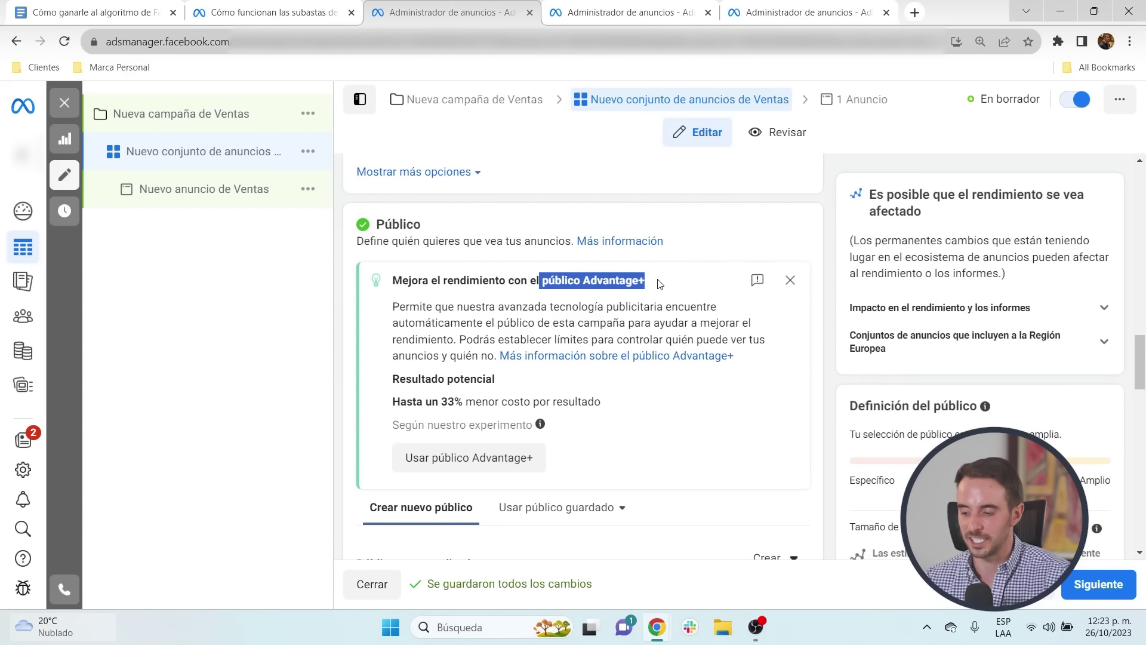
click(524, 295)
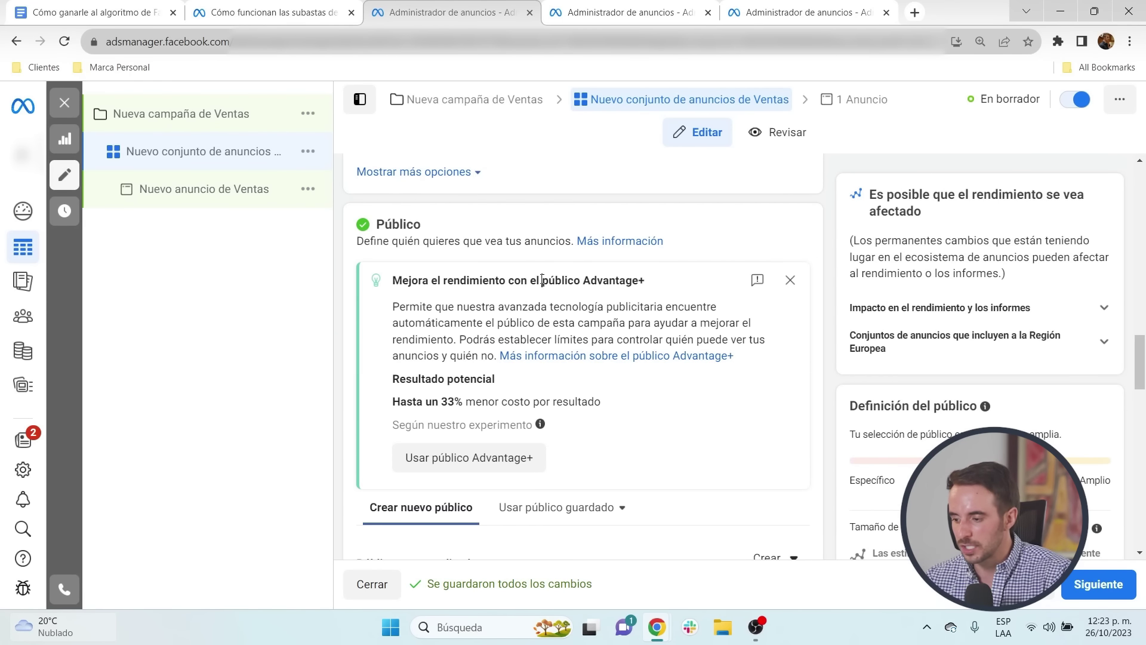
drag(542, 281, 680, 287)
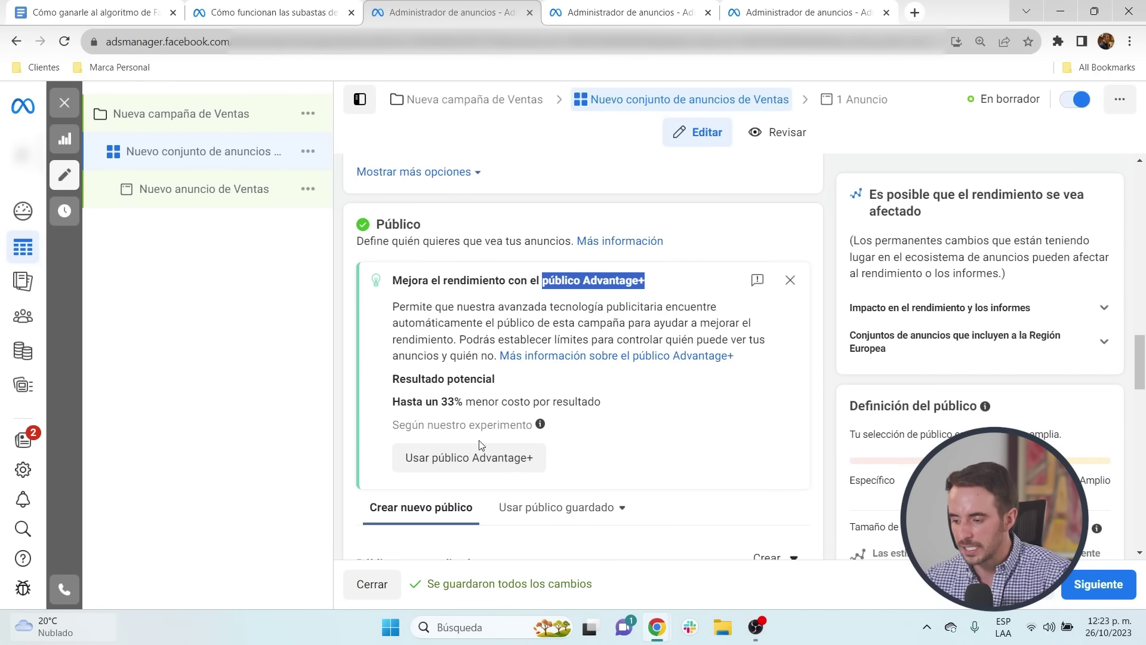
click(495, 458)
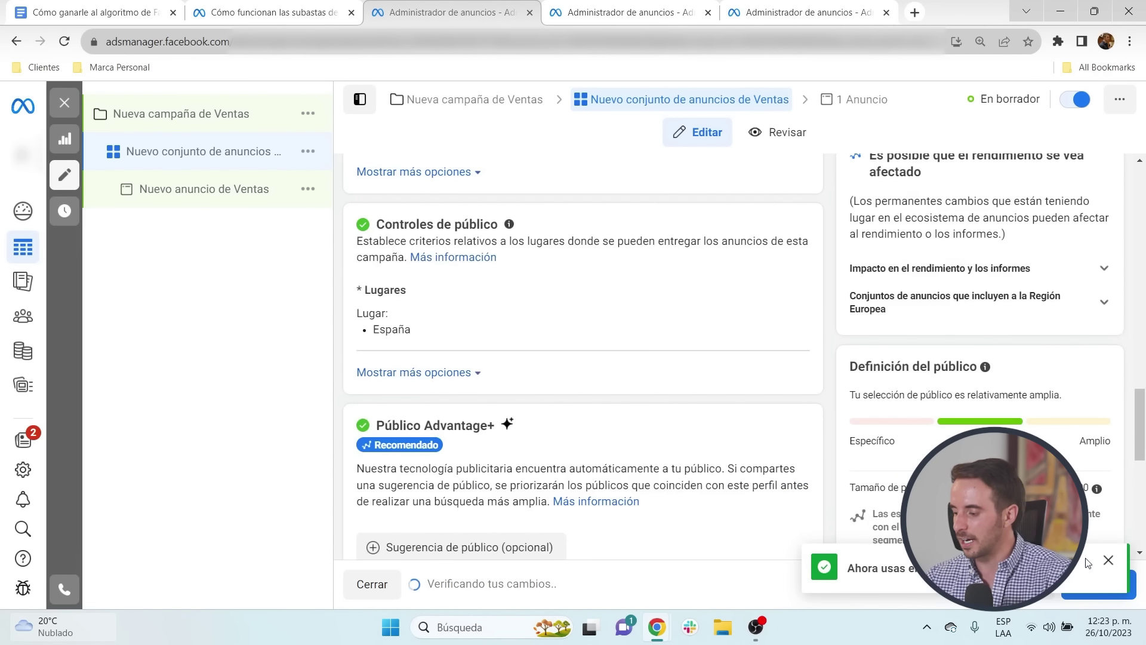
drag(382, 224, 517, 223)
scroll(495, 334, down, 3)
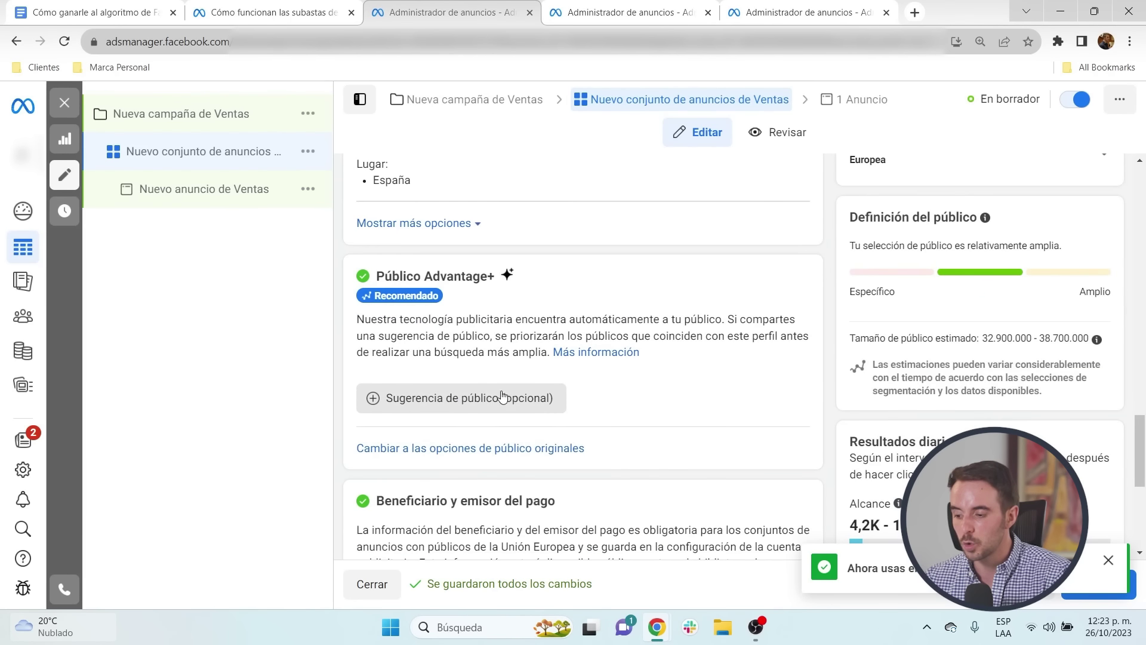
scroll(537, 377, up, 3)
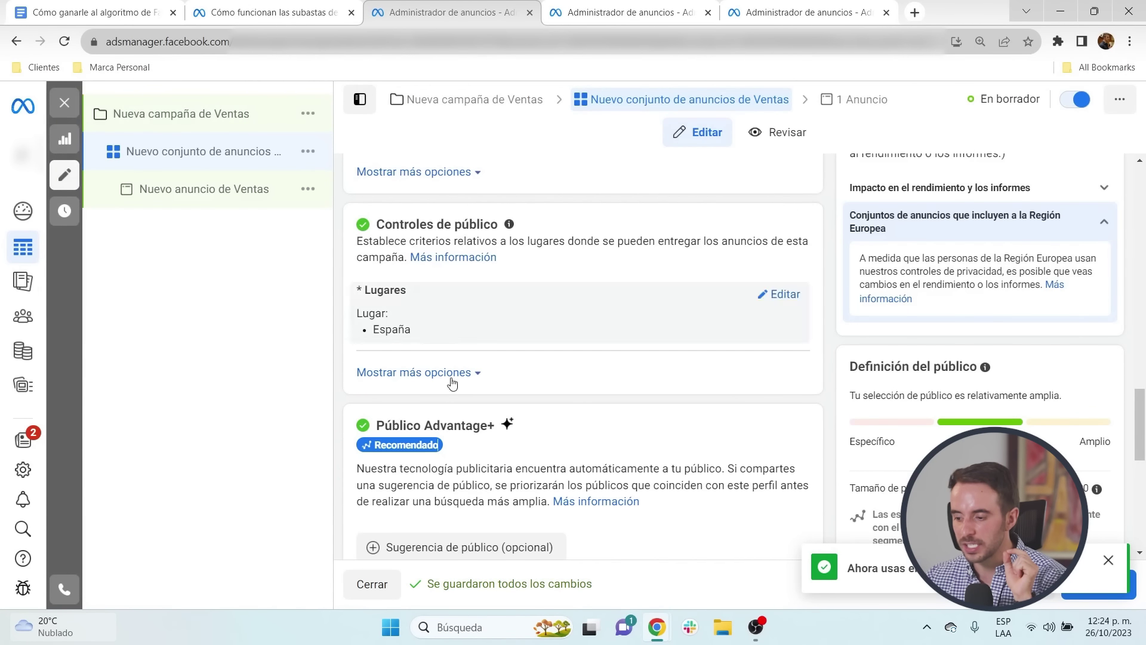
drag(385, 425, 498, 425)
Step: In the Google Docs outline, insert "Manual:" as the first sub-item of Público and nest Público personalizado under it
click(90, 12)
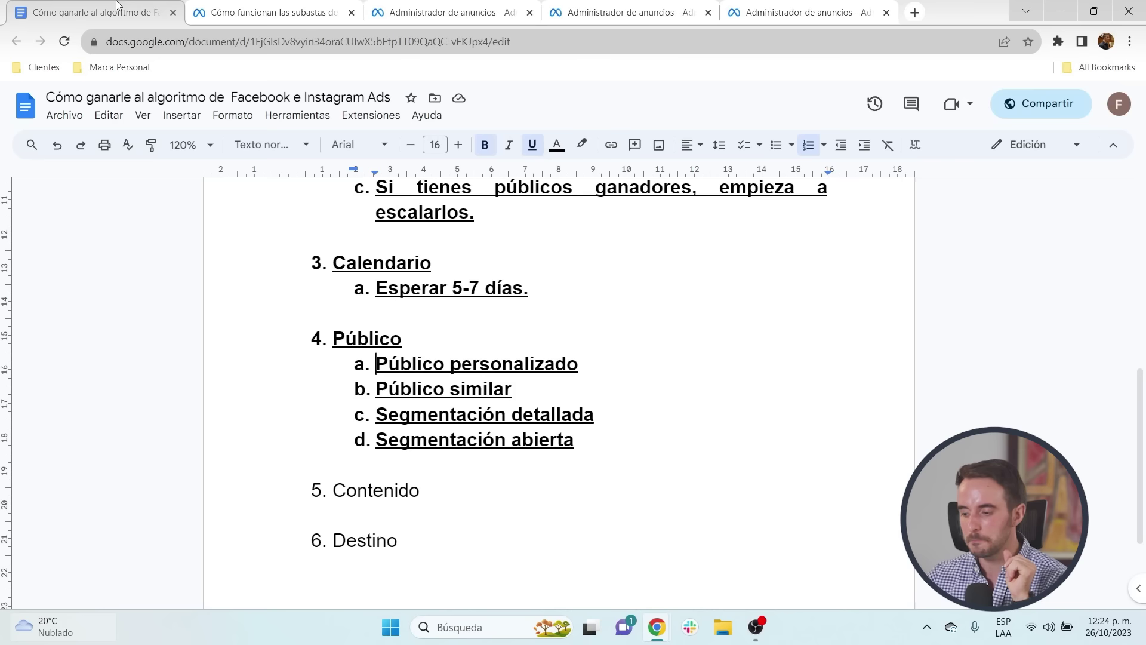
drag(375, 363, 619, 413)
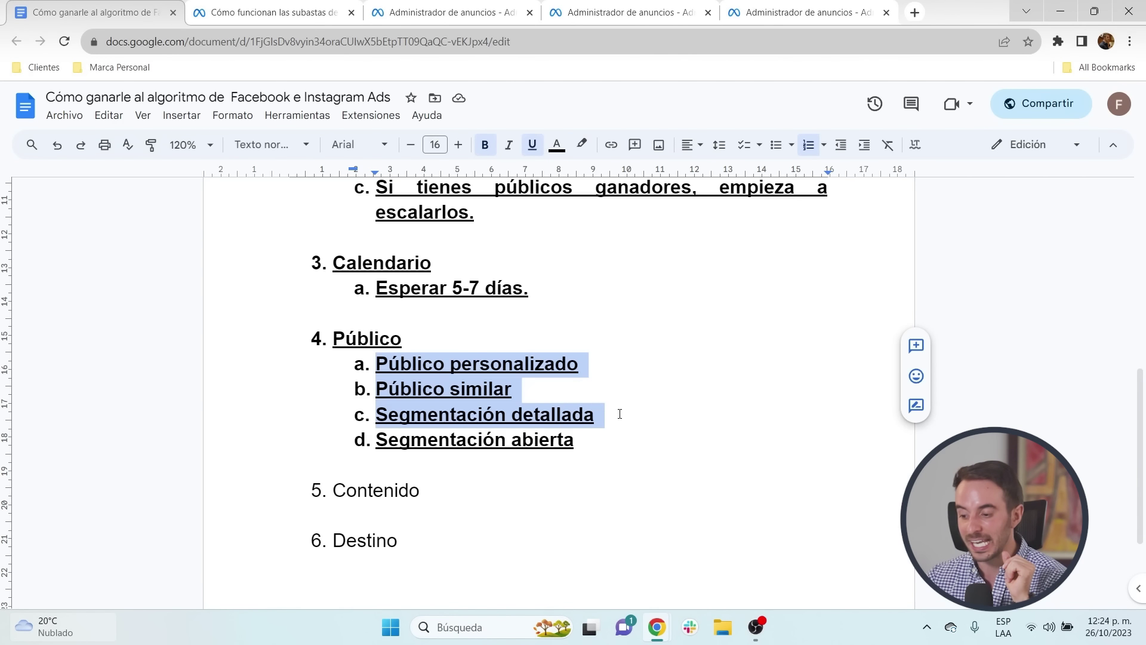
click(377, 364)
text(Manual)
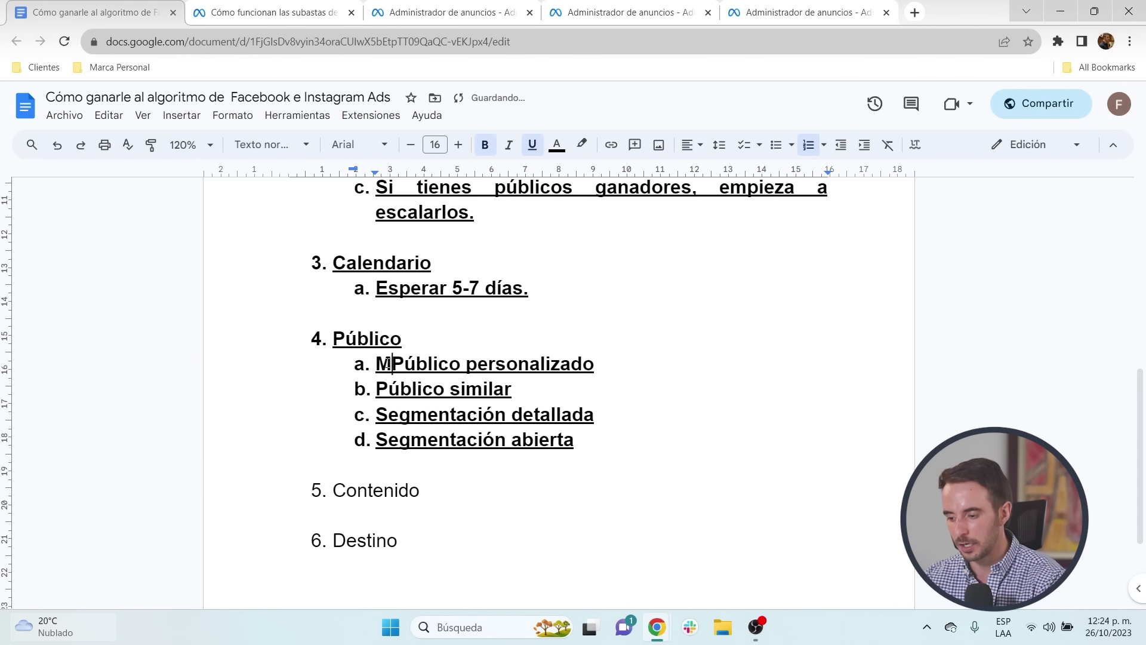
text(:)
key(Return)
key(Tab)
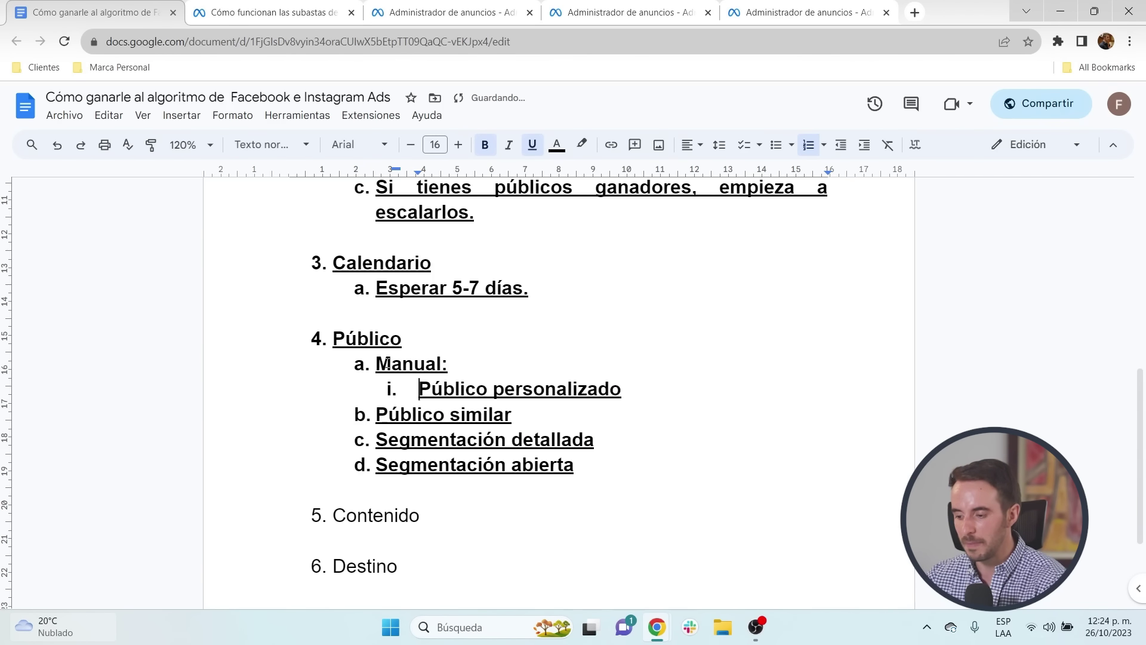
Step: Nest Público similar and Segmentación detallada one level deeper under Manual
click(372, 417)
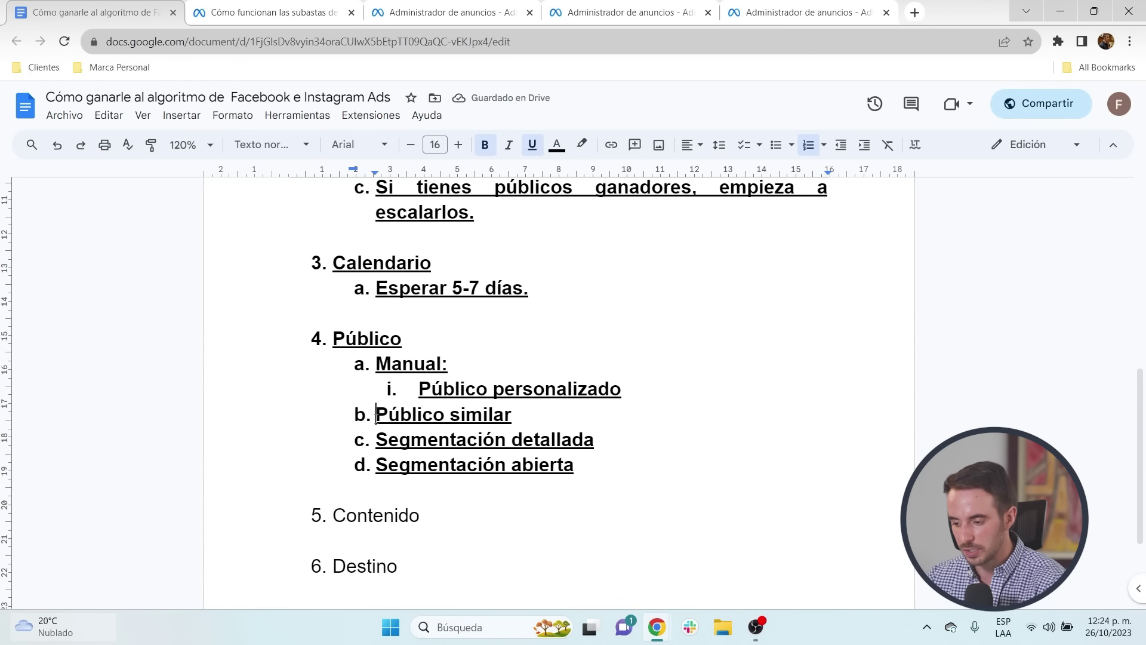
key(Tab)
click(376, 440)
key(Tab)
Step: Insert the sub-item "Automatizado:" before Segmentación abierta and nest Segmentación abierta under it
click(376, 465)
text(Automatiza)
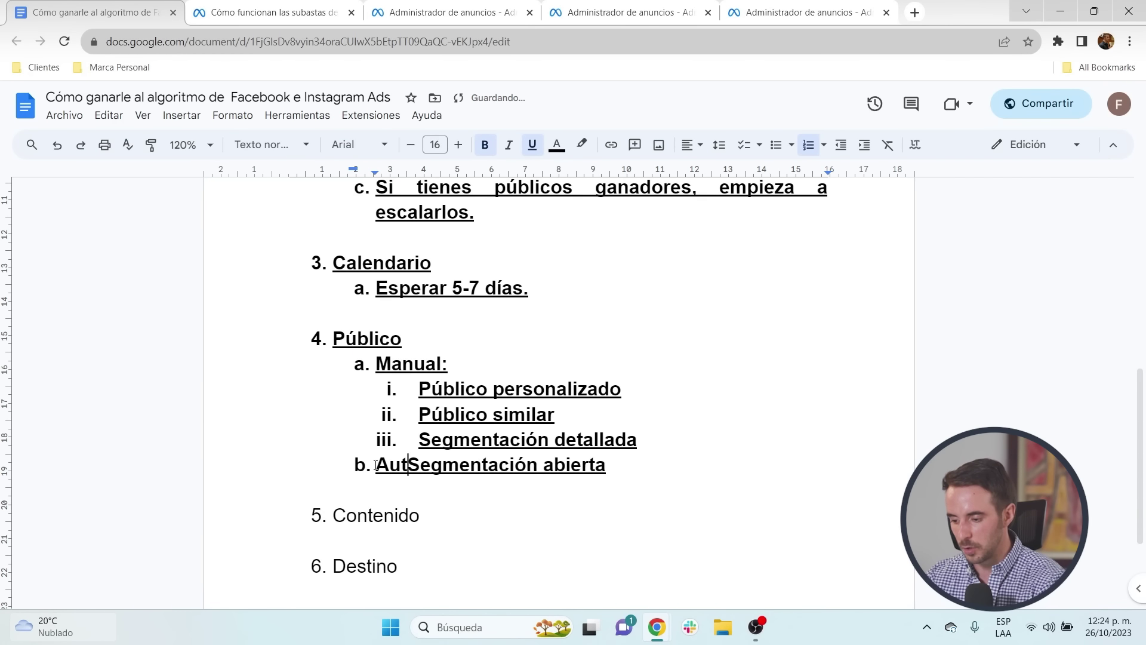
text(do:)
key(Return)
key(Tab)
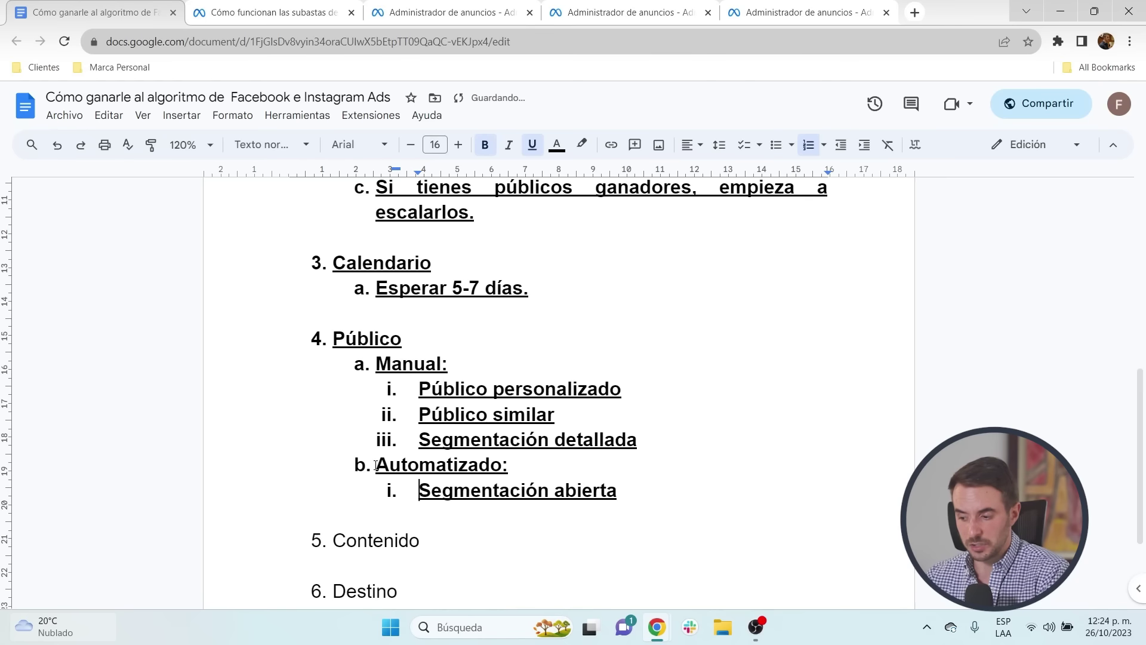
Step: Add the sub-item "Punto medio:" after Automatizado in the Público section
right_click(639, 416)
click(601, 494)
drag(621, 495, 493, 494)
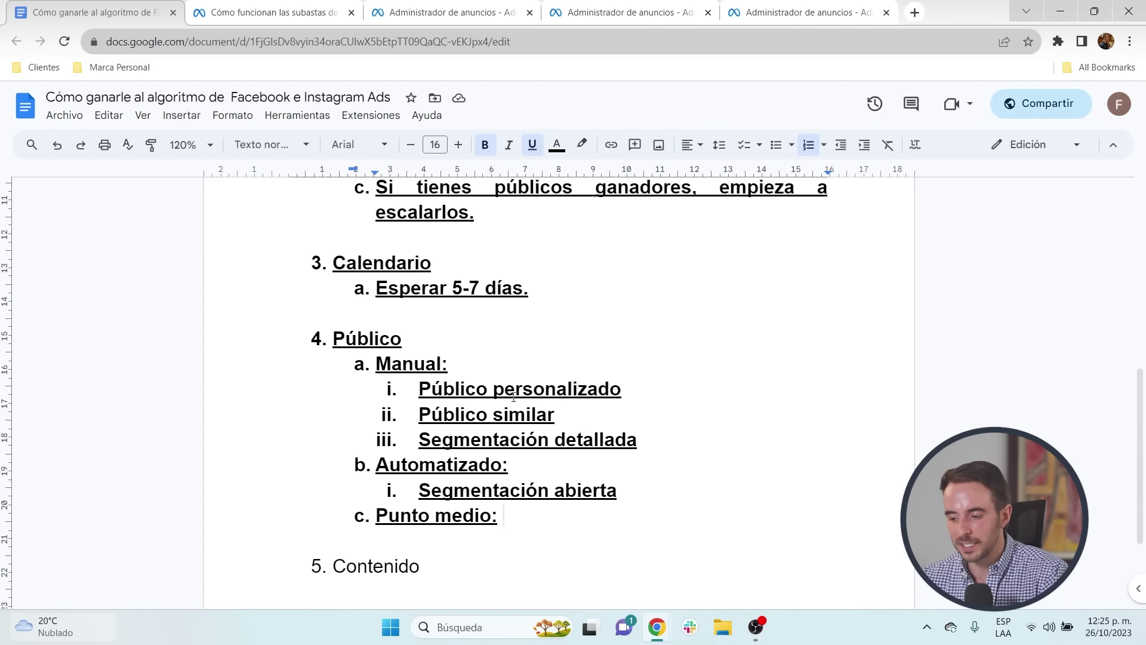
key(Up)
key(Up)
key(Up)
key(Up)
key(Up)
key(Up)
key(shift+Home)
click(518, 509)
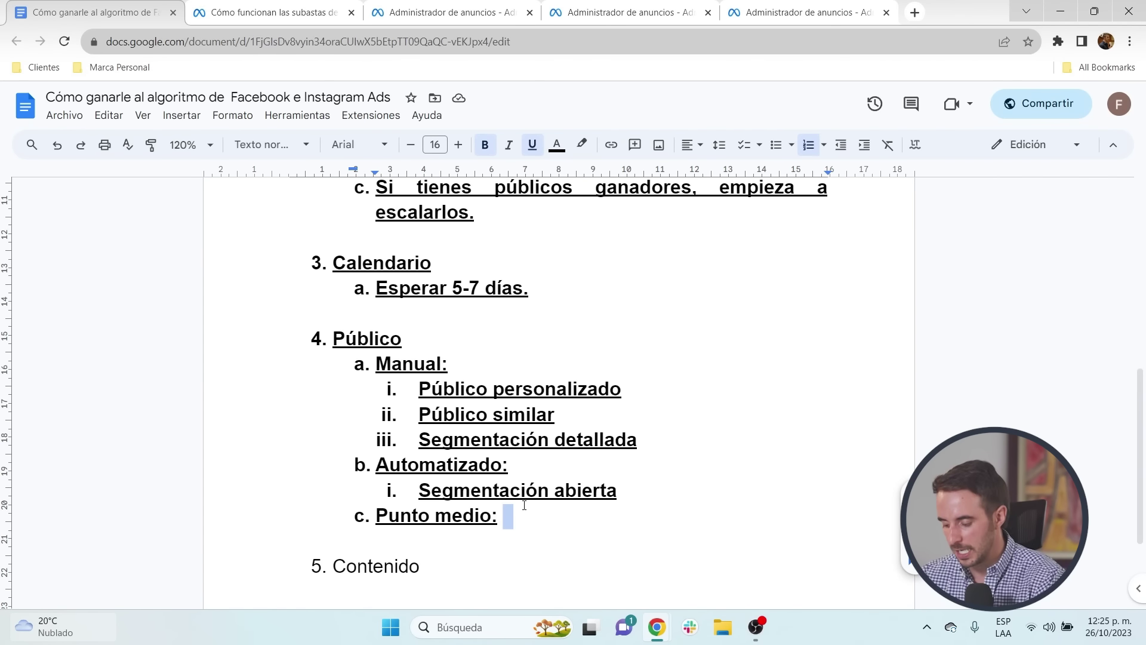
Step: Add the nested item "Públicos Advantage+" under Punto medio
key(Return)
key(Tab)
text(Públic)
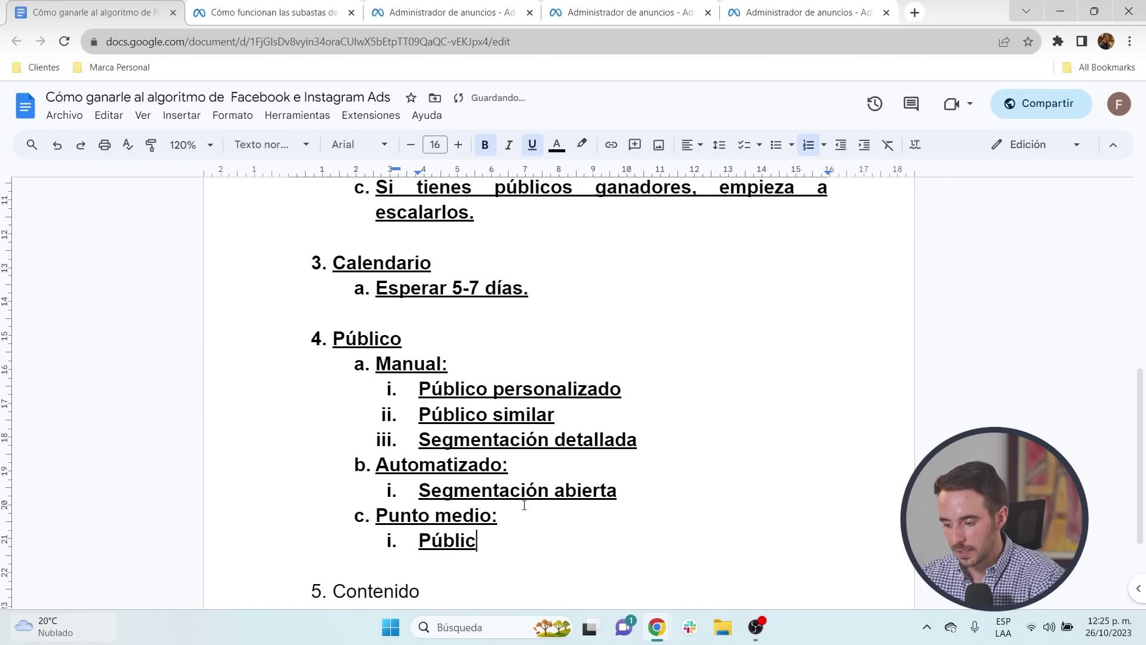
text(os Advantage+)
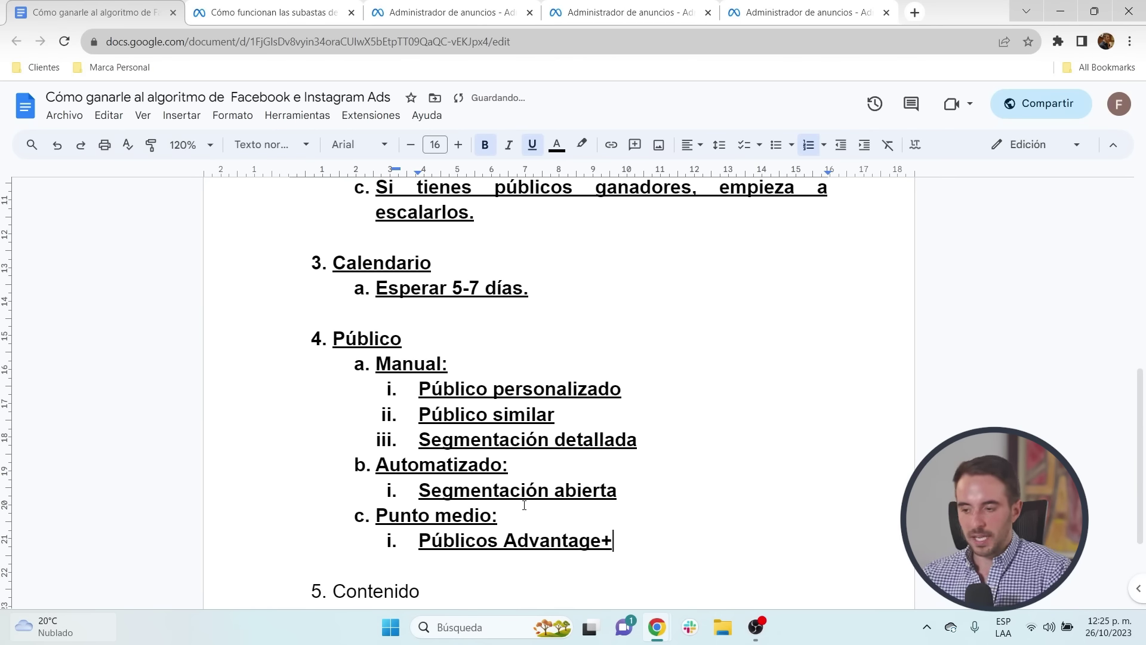
Step: Read the Público Advantage+ description in Ads Manager and compare it with Segmentación abierta in the Google Docs outline
key(ctrl+3)
scroll(563, 379, down, 10)
drag(357, 394, 718, 395)
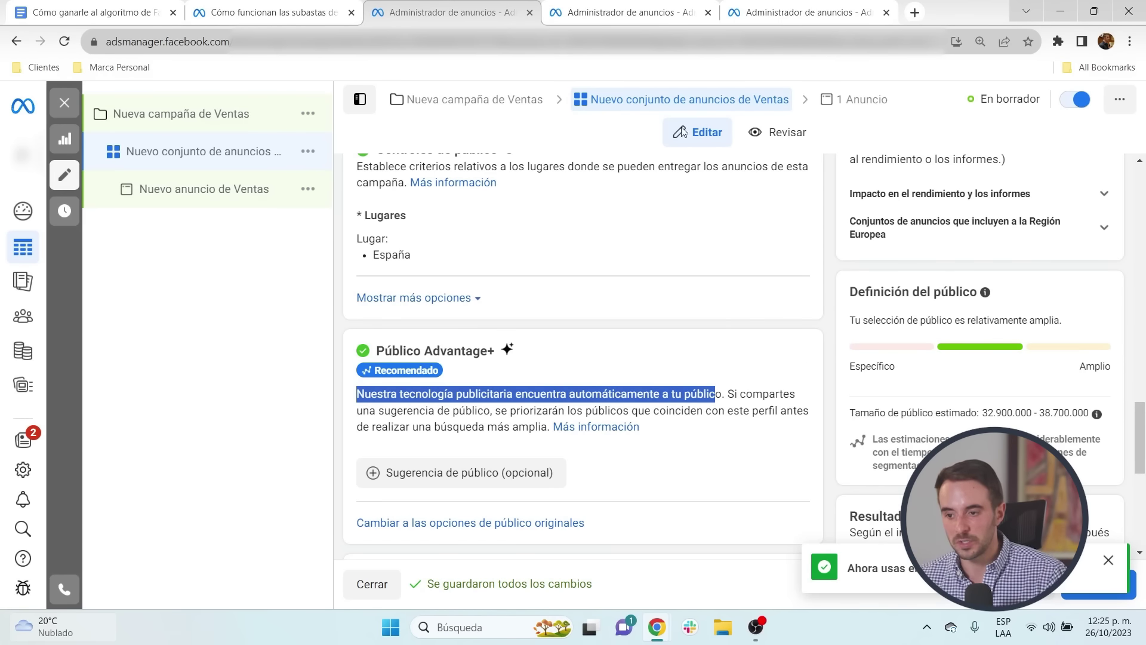
click(90, 12)
double_click(512, 490)
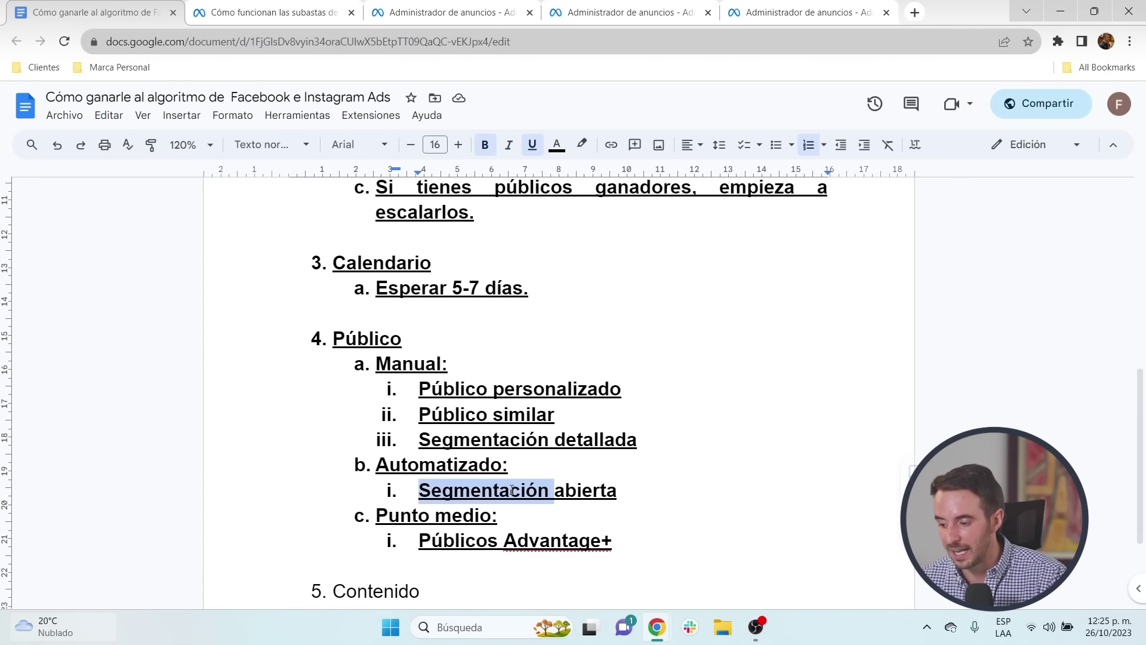
triple_click(512, 490)
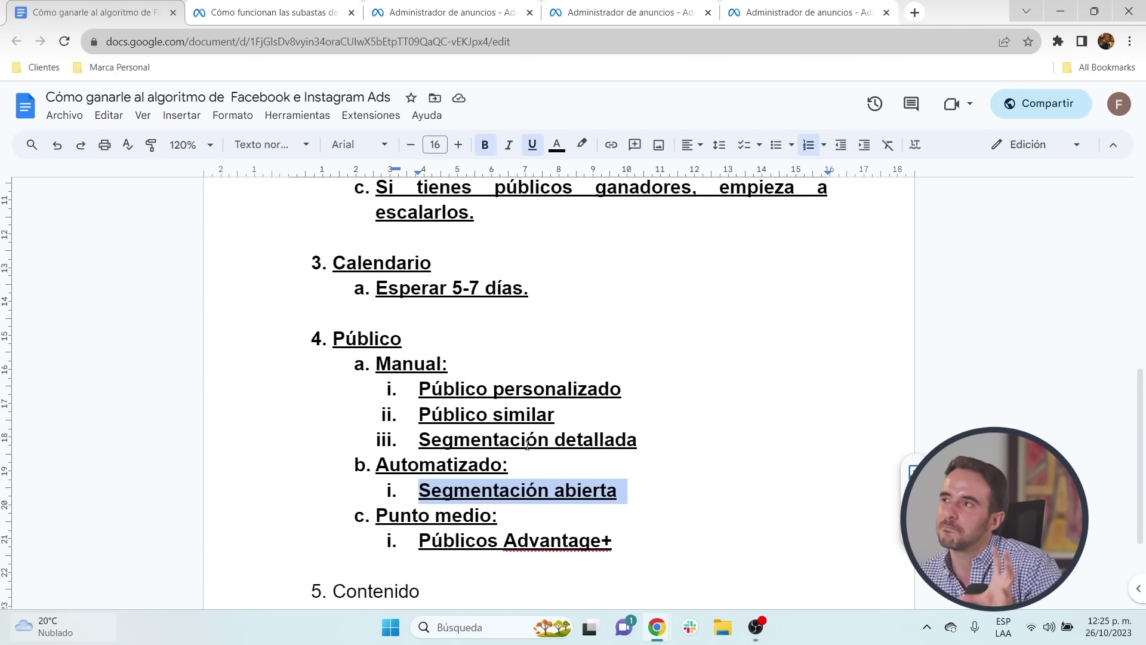
Step: In Ads Manager, expand the optional Advantage+ audience suggestion and examine its custom audience creation options and detailed targeting
click(471, 13)
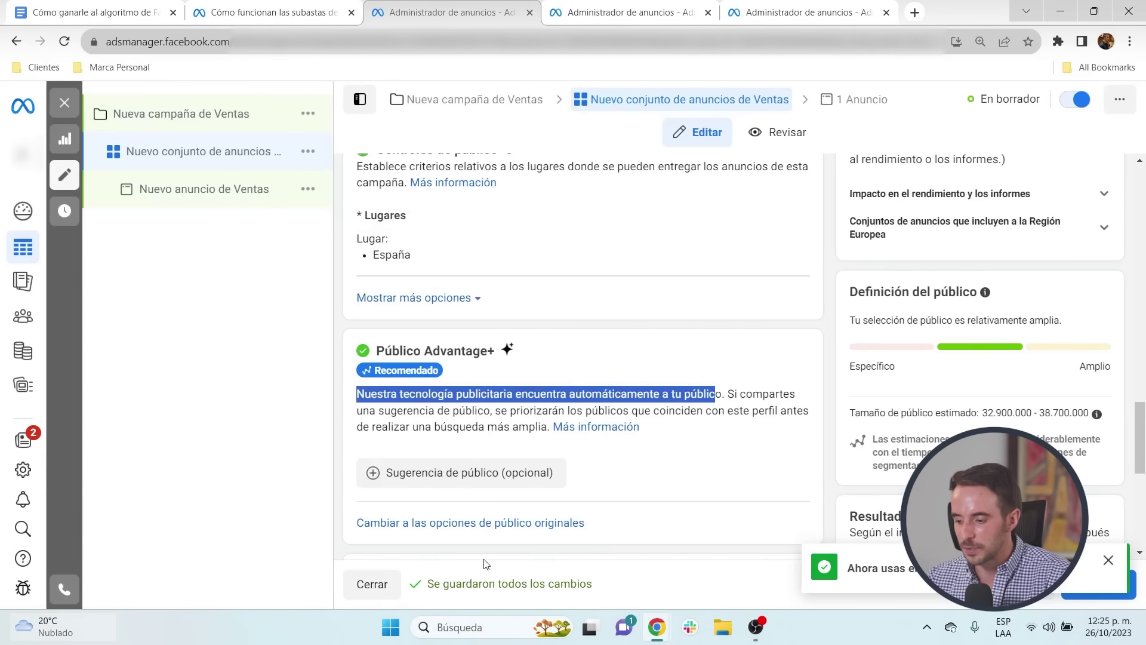
click(414, 473)
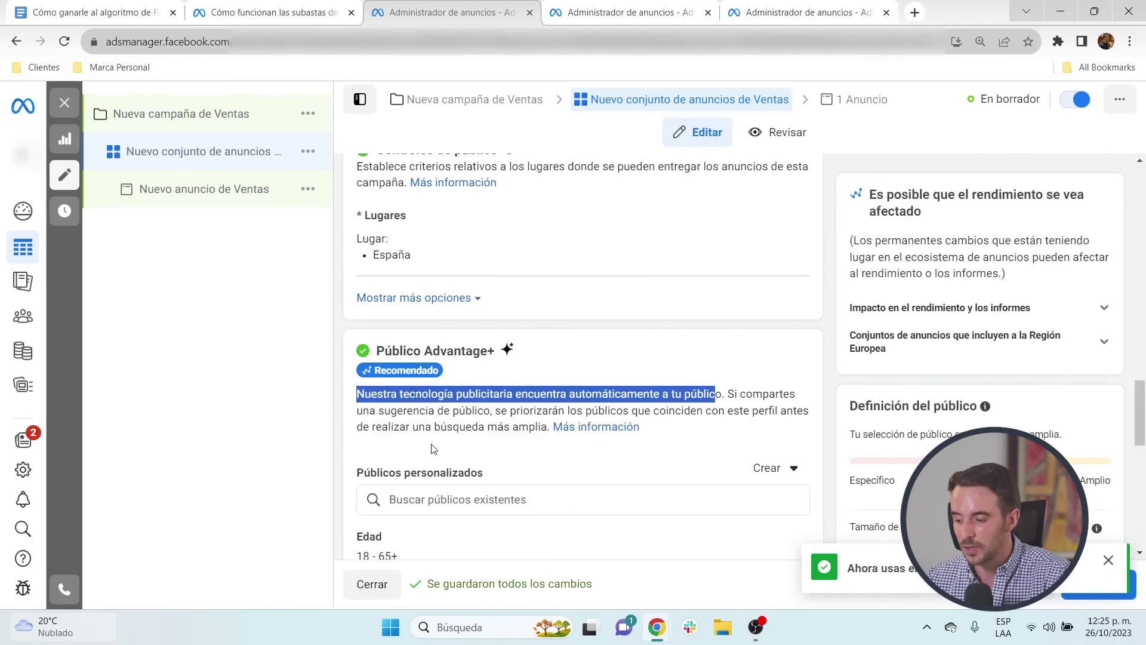
scroll(370, 411, down, 1)
click(356, 401)
drag(356, 401, 477, 398)
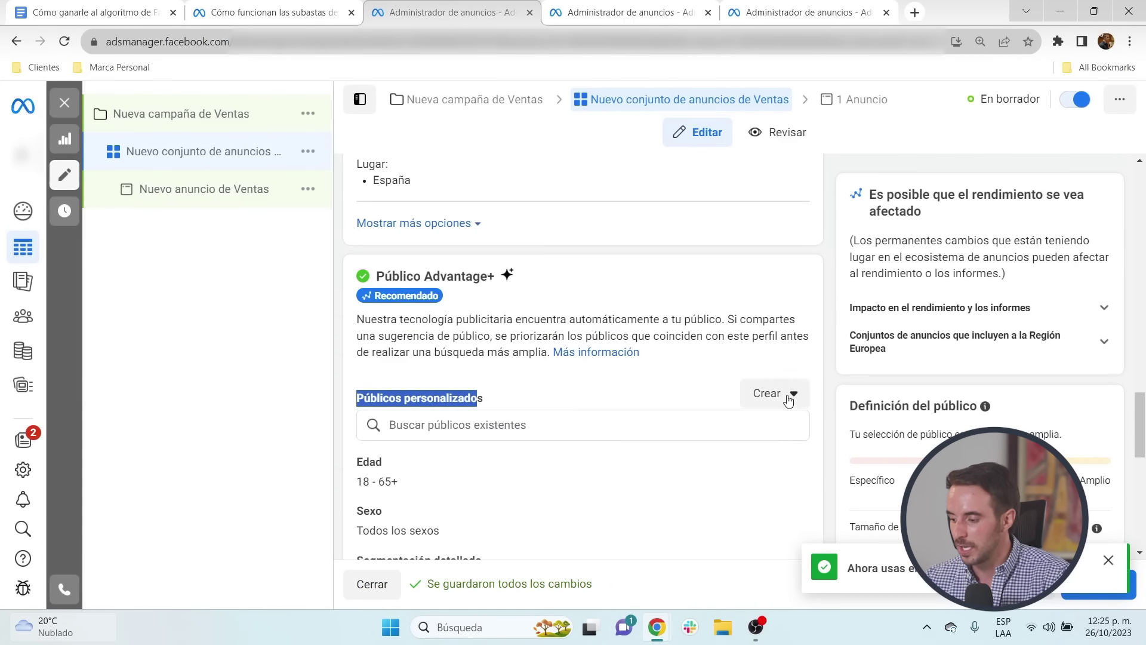
click(774, 394)
scroll(715, 469, down, 2)
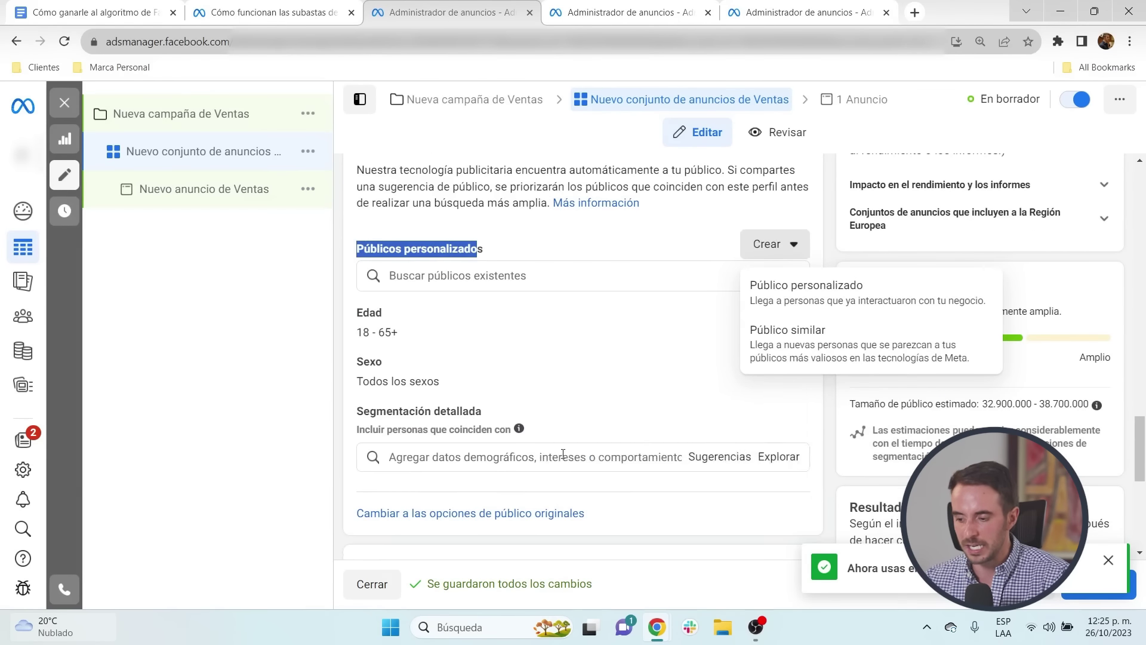
click(354, 418)
drag(354, 417, 436, 430)
Step: Return to the Google Docs outline and go over the manual, automated and middle-ground audience types listed under Público
key(ctrl+1)
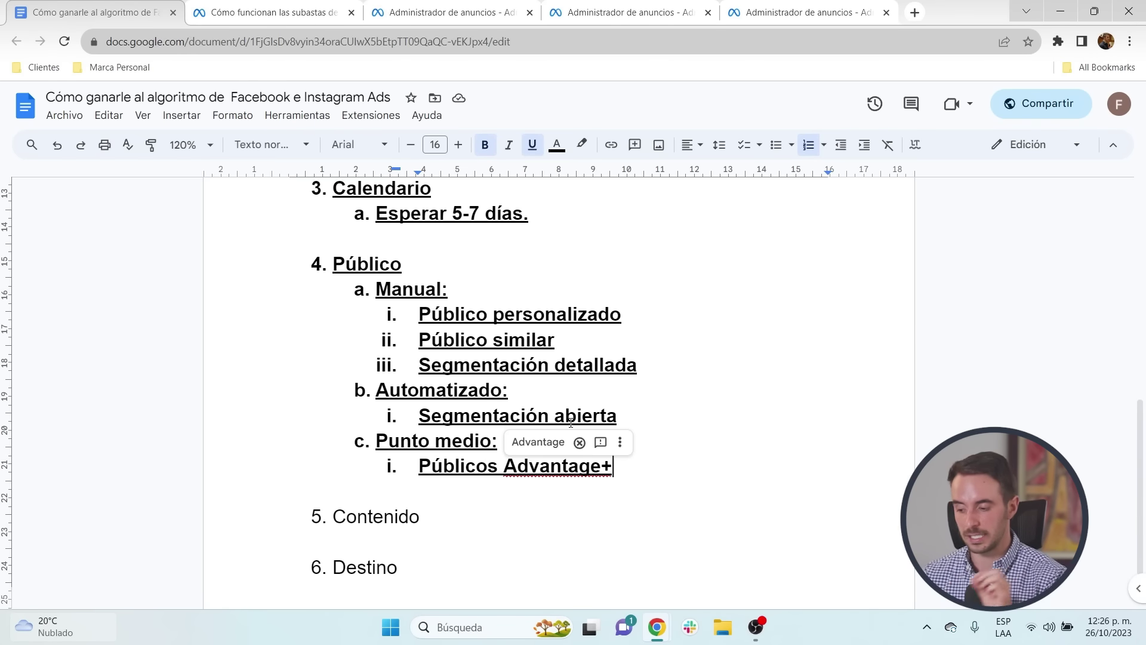
triple_click(463, 469)
click(420, 517)
drag(344, 263, 390, 263)
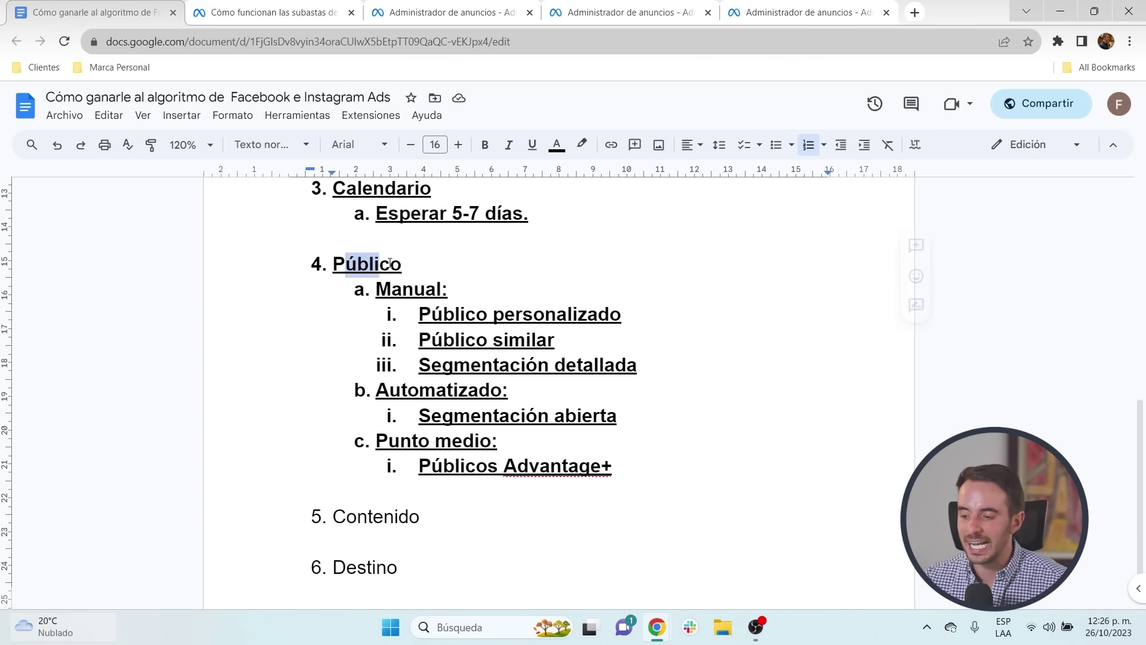
double_click(383, 263)
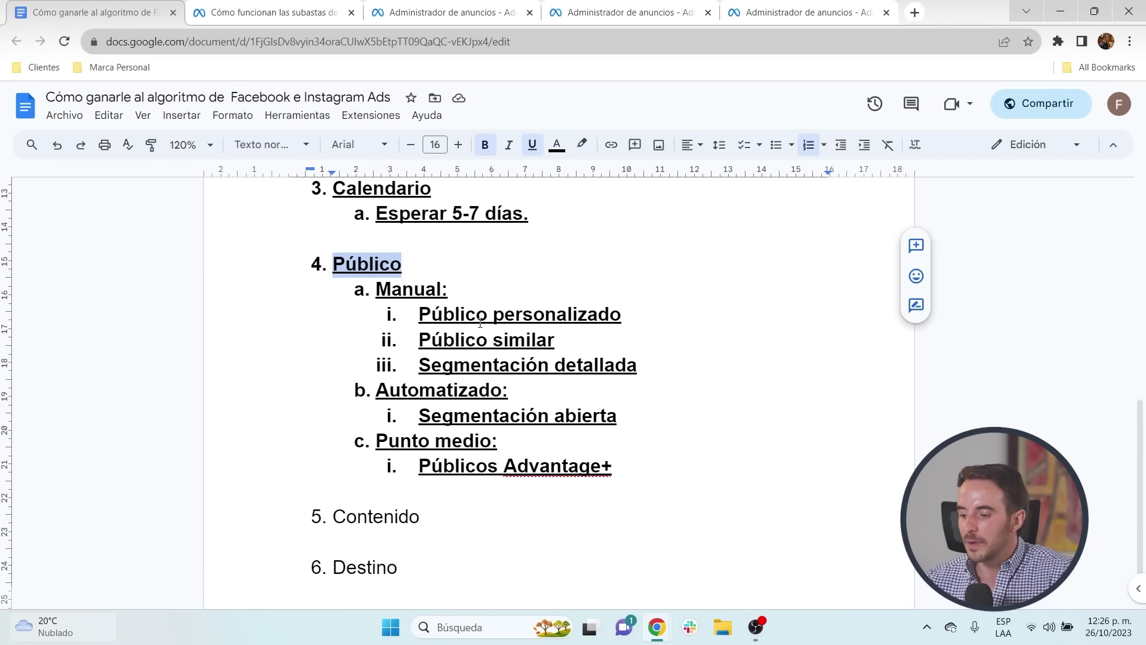
drag(428, 369, 645, 375)
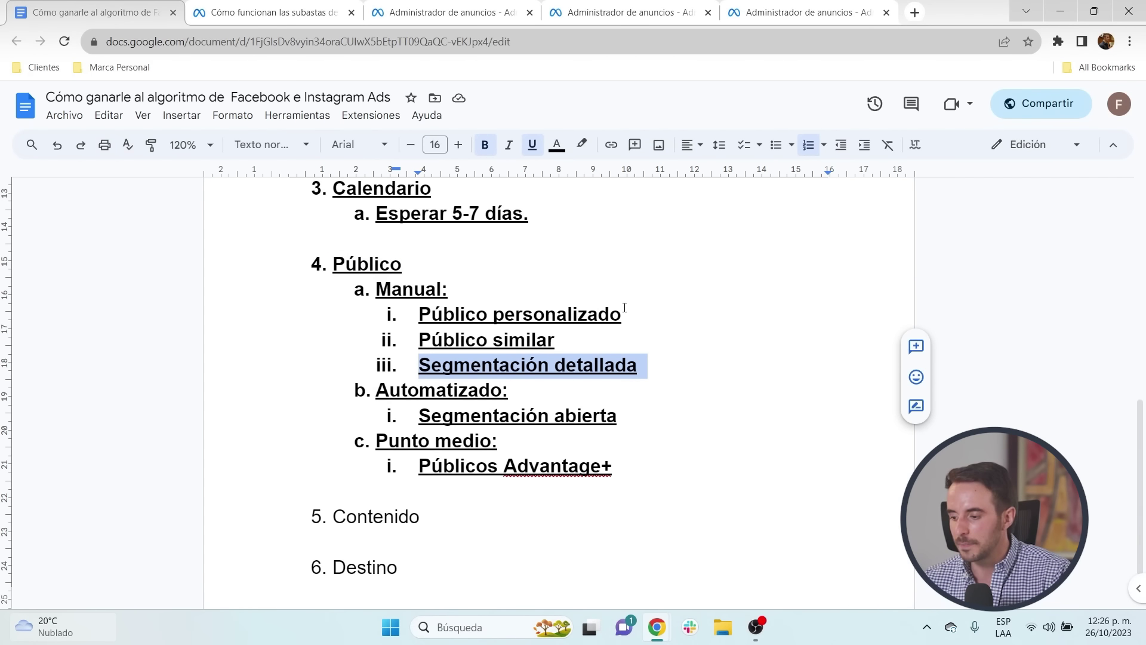
drag(624, 310, 545, 375)
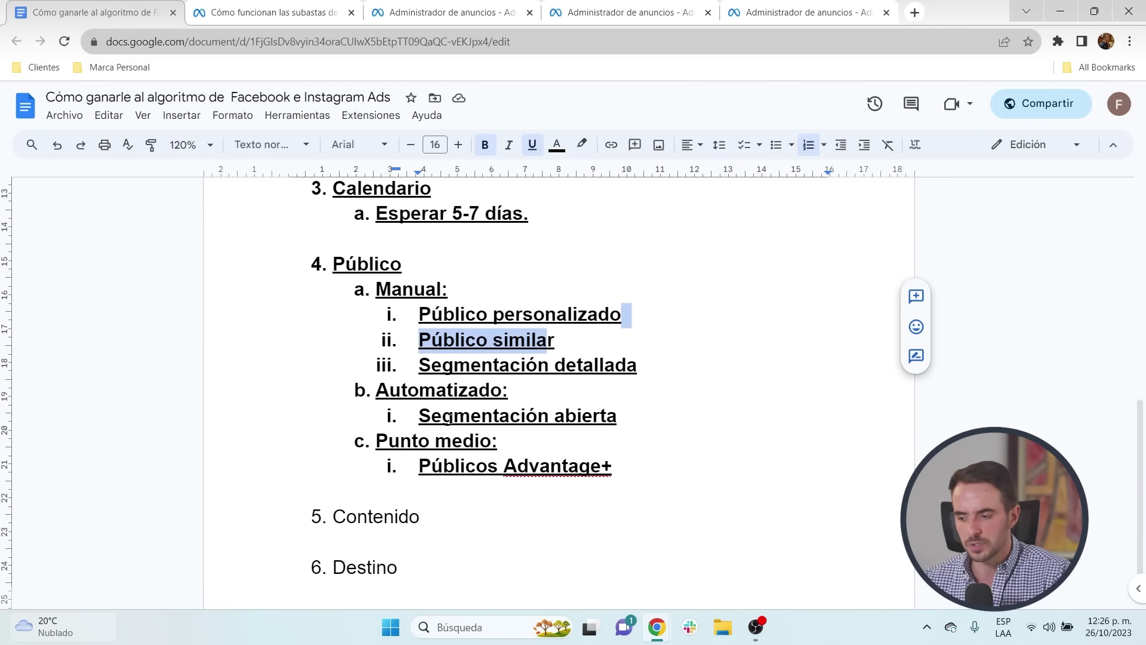
drag(448, 416, 650, 404)
click(649, 404)
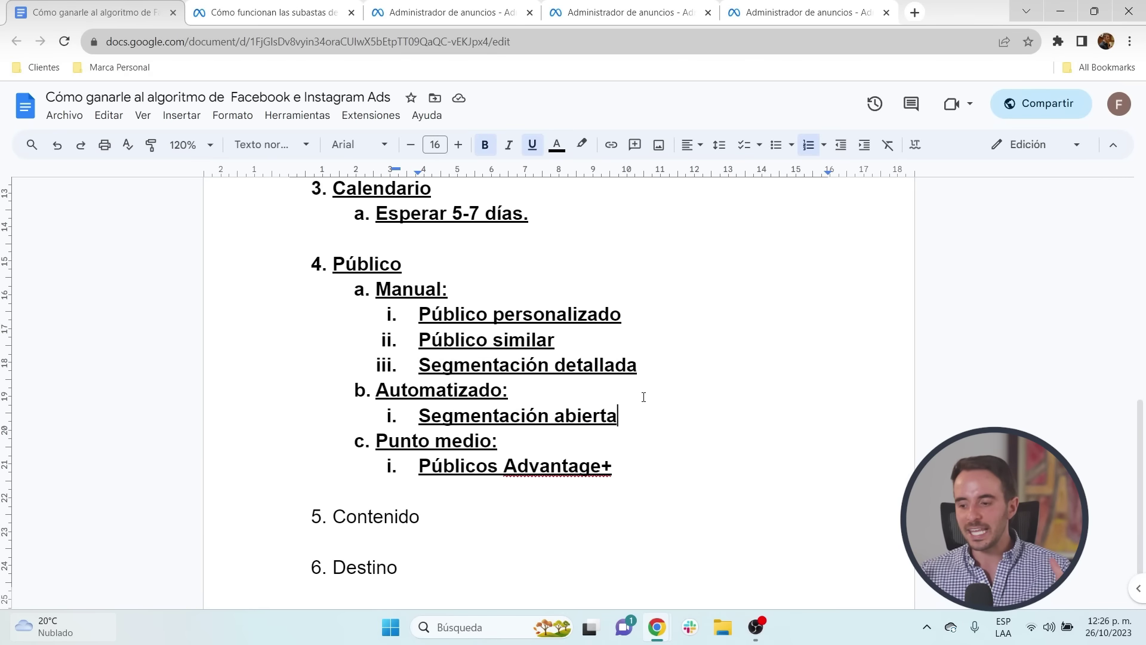
drag(621, 313, 418, 314)
drag(642, 463, 393, 316)
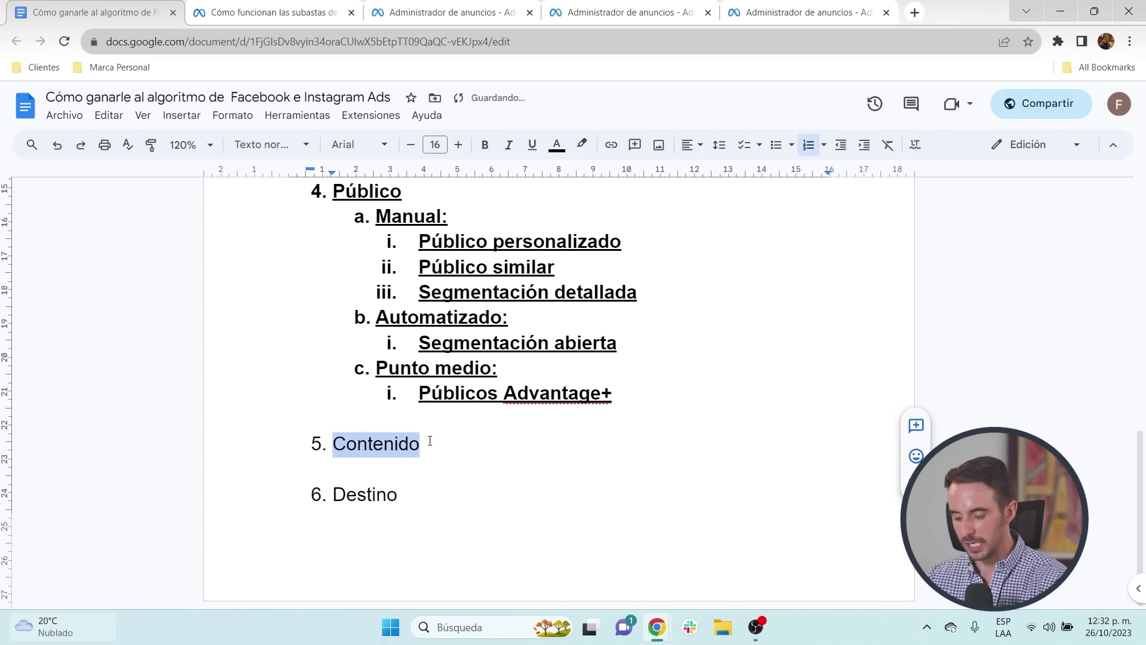
Step: Make the heading Contenido bold and underlined and extend it with "(Textos, imágenes y videos)"
key(ctrl+b)
key(ctrl+u)
click(430, 441)
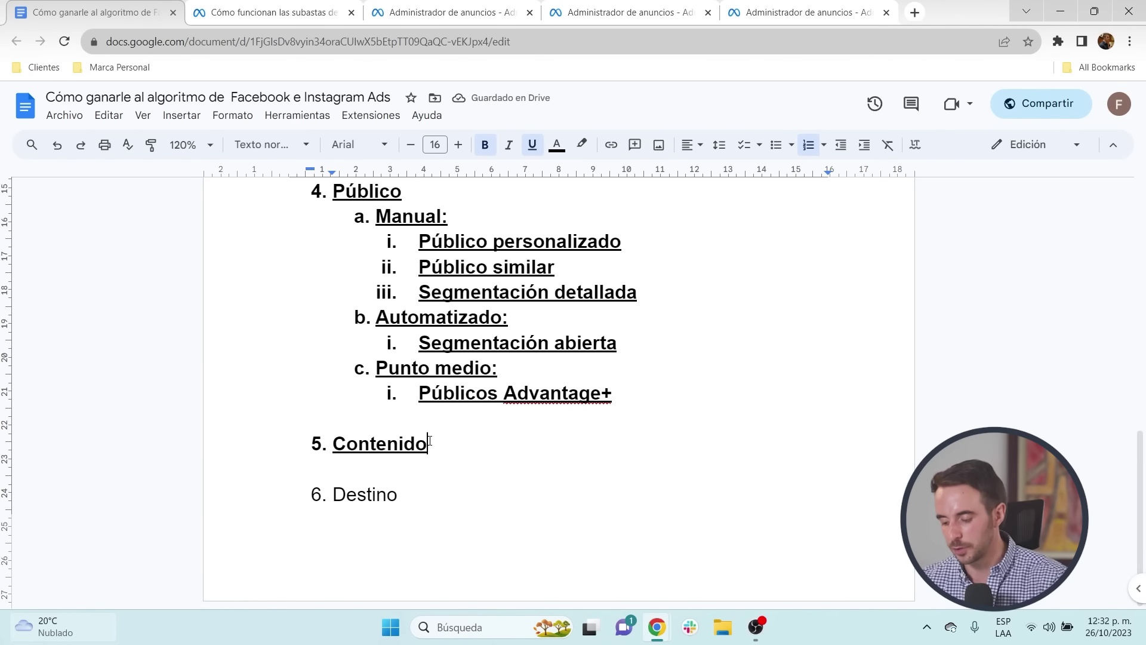
text(()
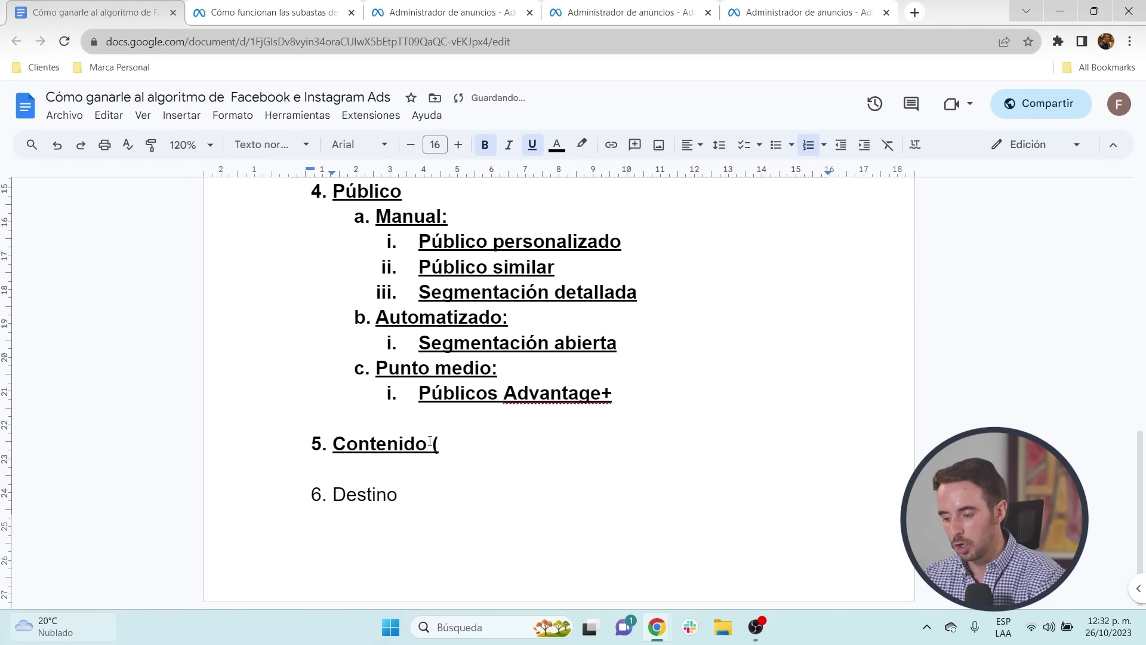
text(Textos, imáge)
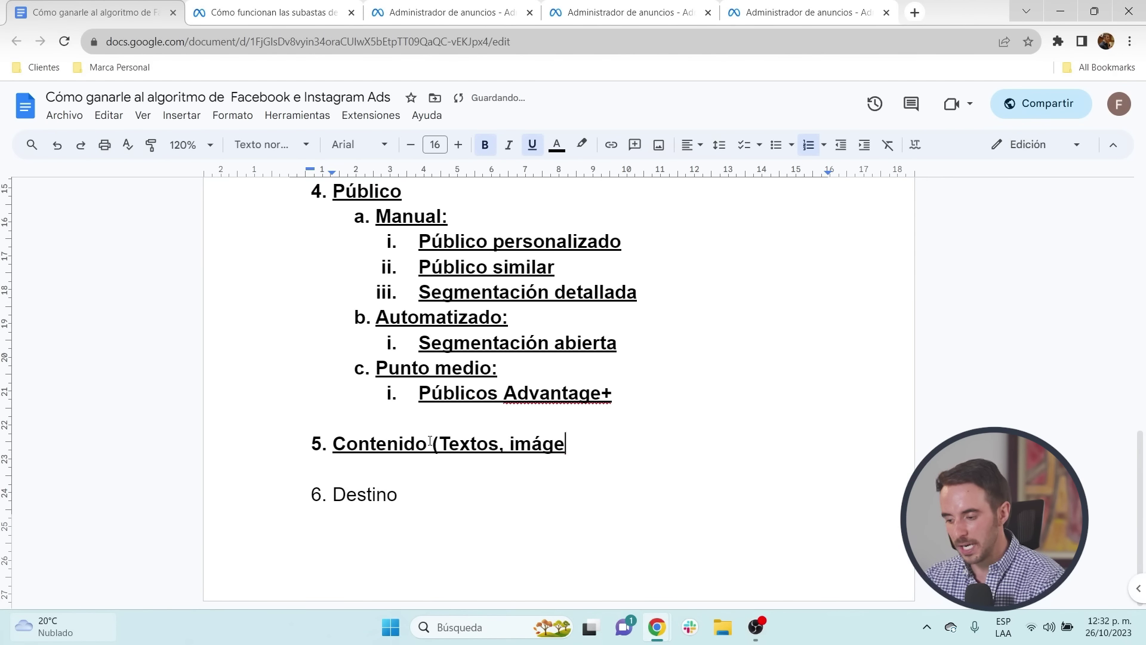
text(nes y videos))
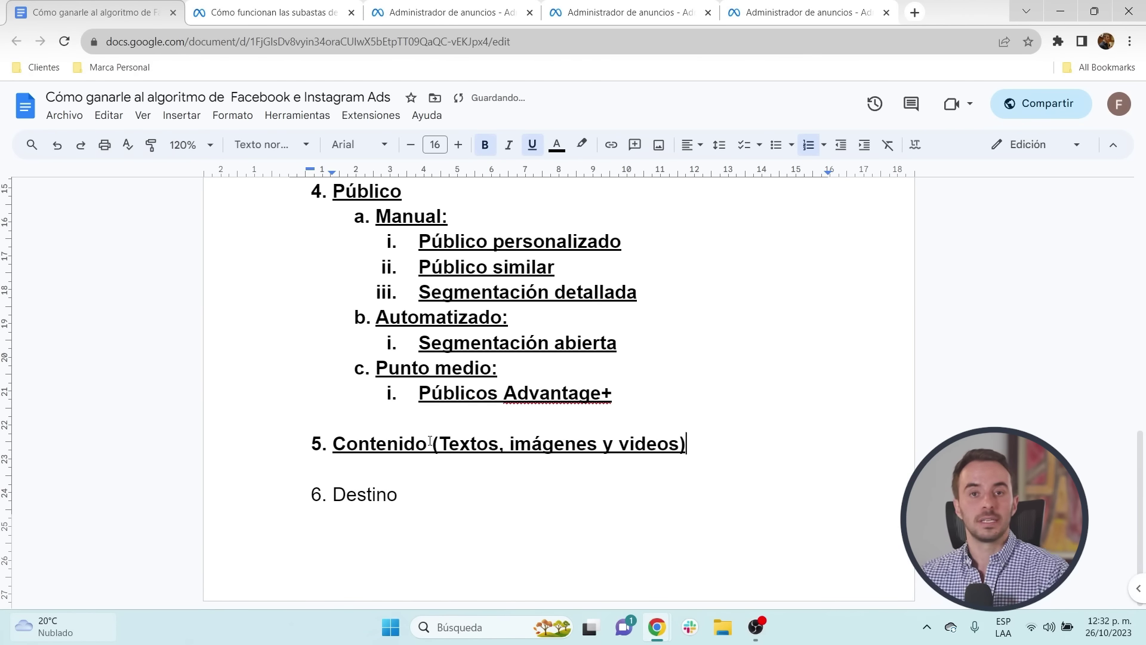
Step: Switch to the Facebook ad auction page and go over the Contenido section among the factors listed there
click(261, 11)
scroll(212, 327, down, 1)
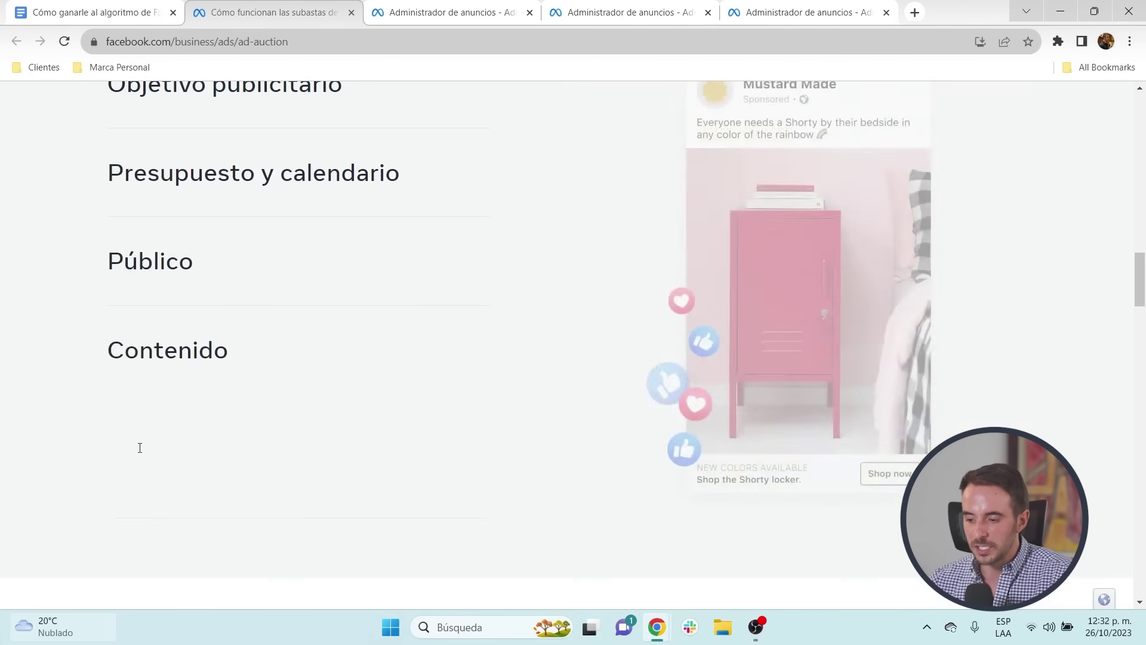
drag(359, 467, 452, 546)
click(451, 508)
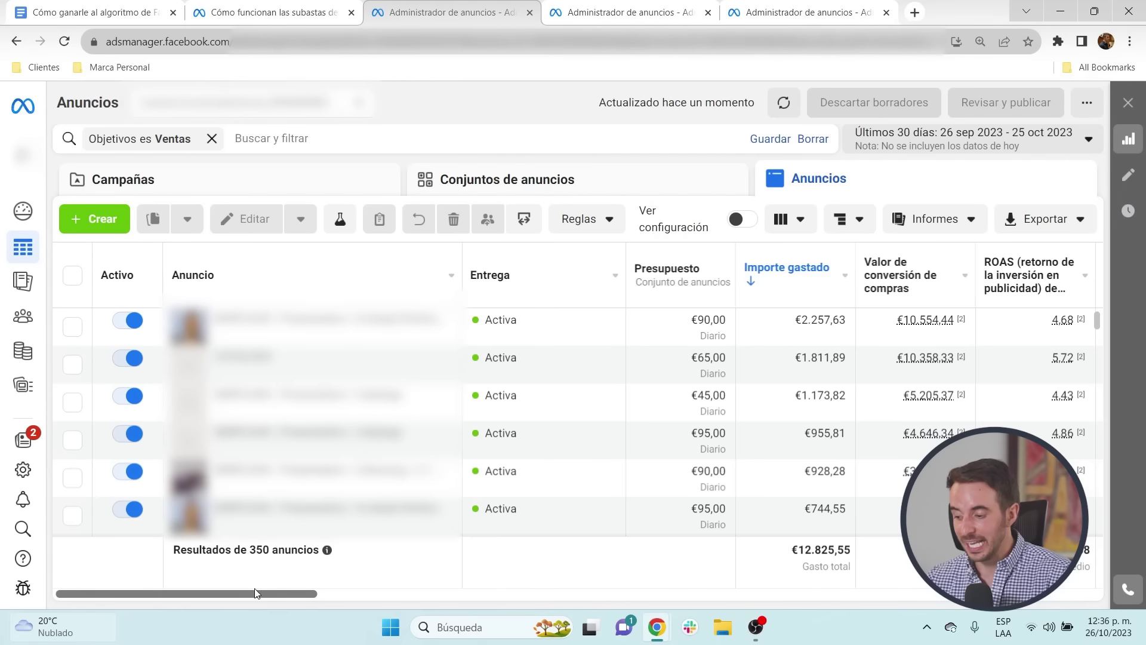
Step: In the Ads Manager account filtered by Ventas, examine amount spent, purchase conversion value, ROAS and cost per result down the ads list
drag(250, 592, 306, 593)
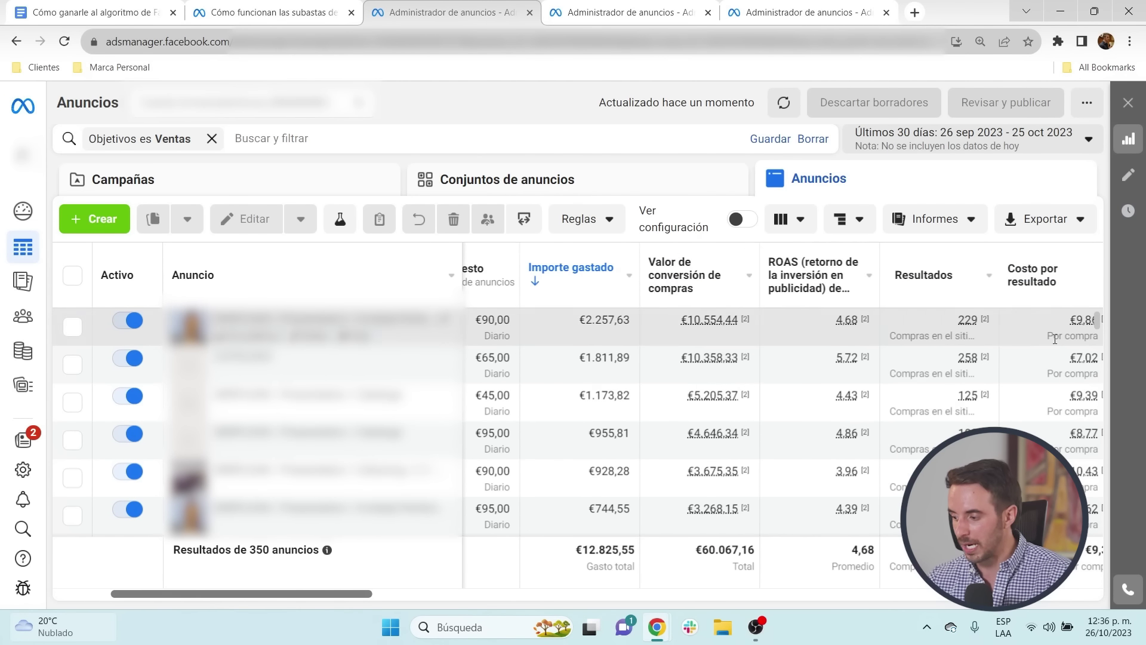
drag(249, 591, 260, 590)
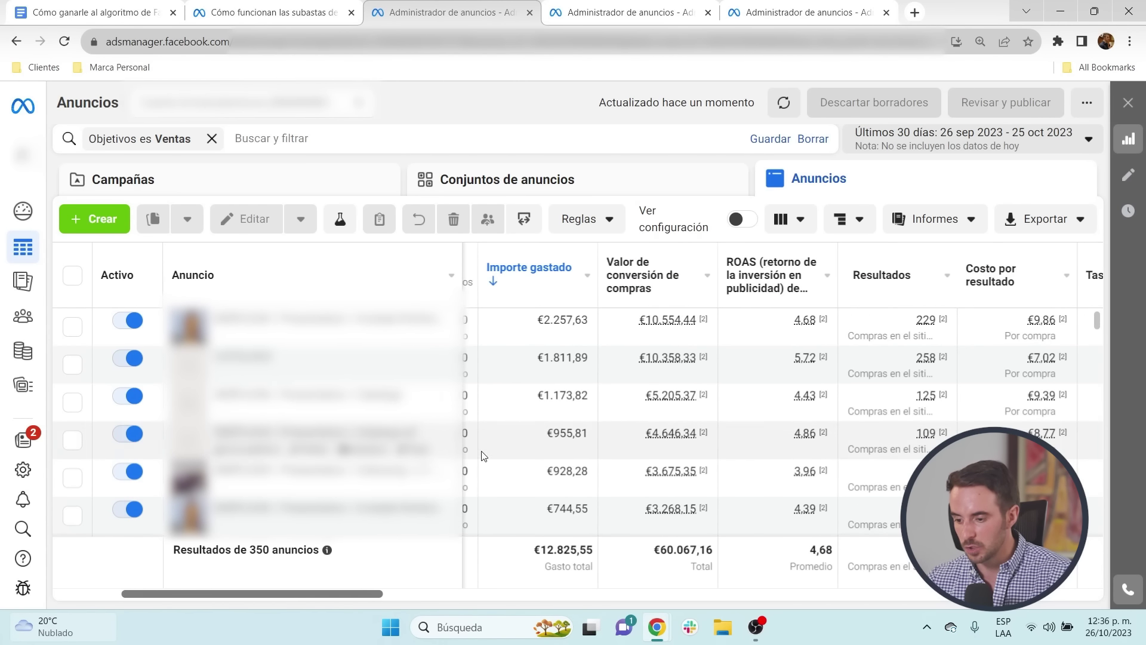
scroll(488, 458, down, 5)
scroll(489, 458, down, 3)
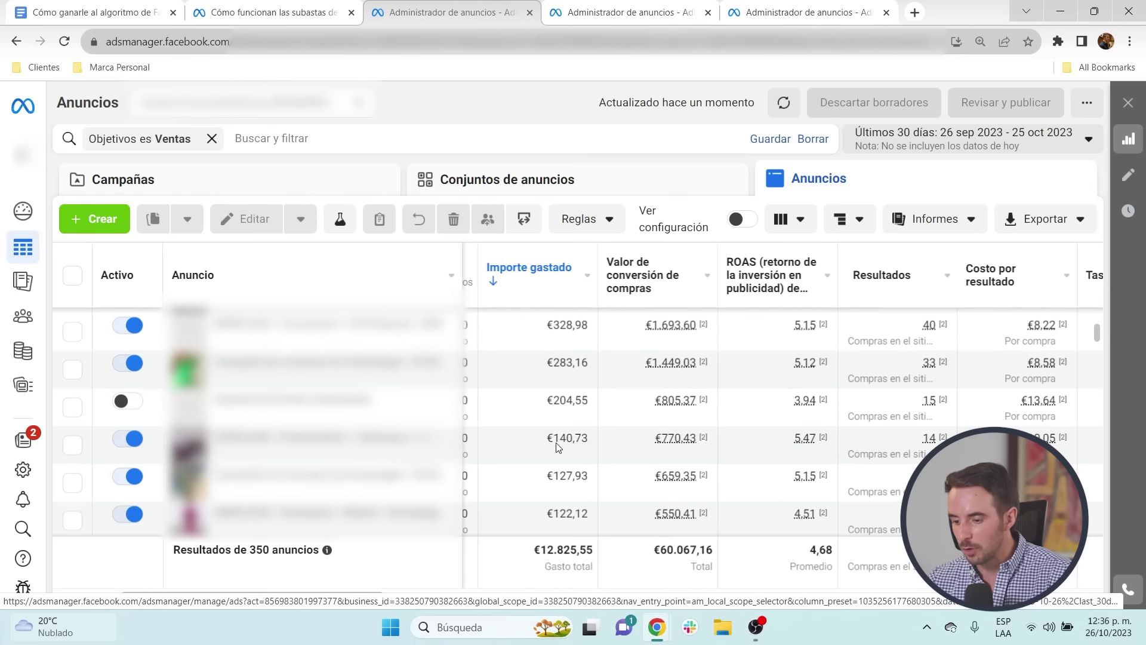
scroll(556, 442, down, 3)
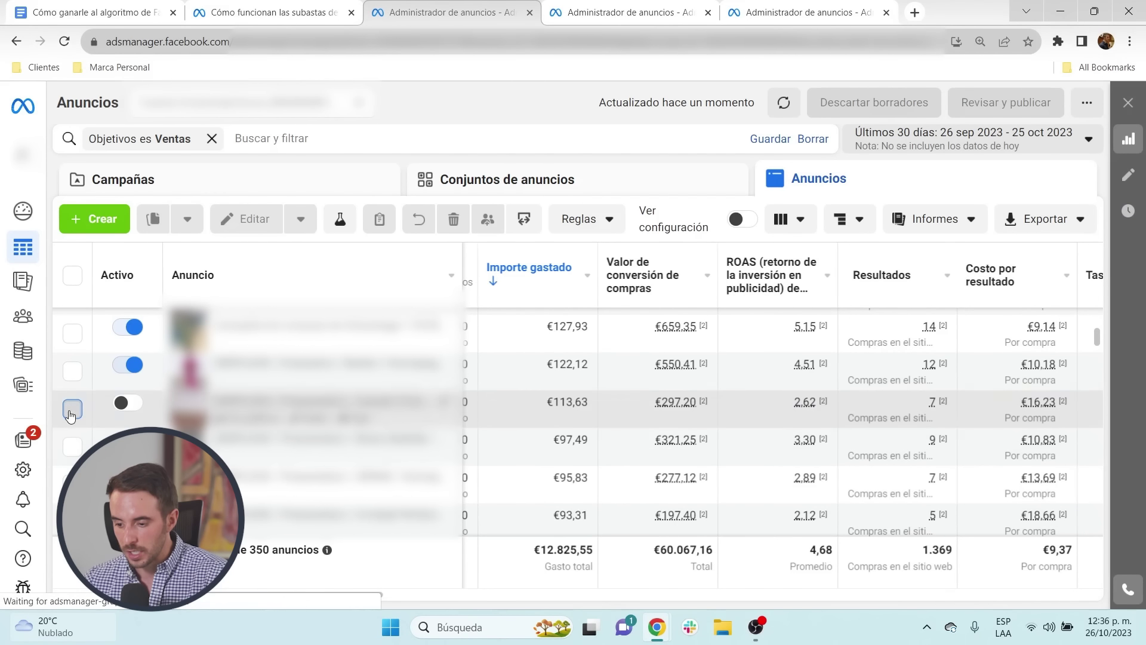
Step: Mark four consecutive ads starting with the deactivated €113,63 one and compare their ROAS and cost per purchase with the account averages
click(72, 409)
click(72, 447)
click(72, 484)
click(72, 521)
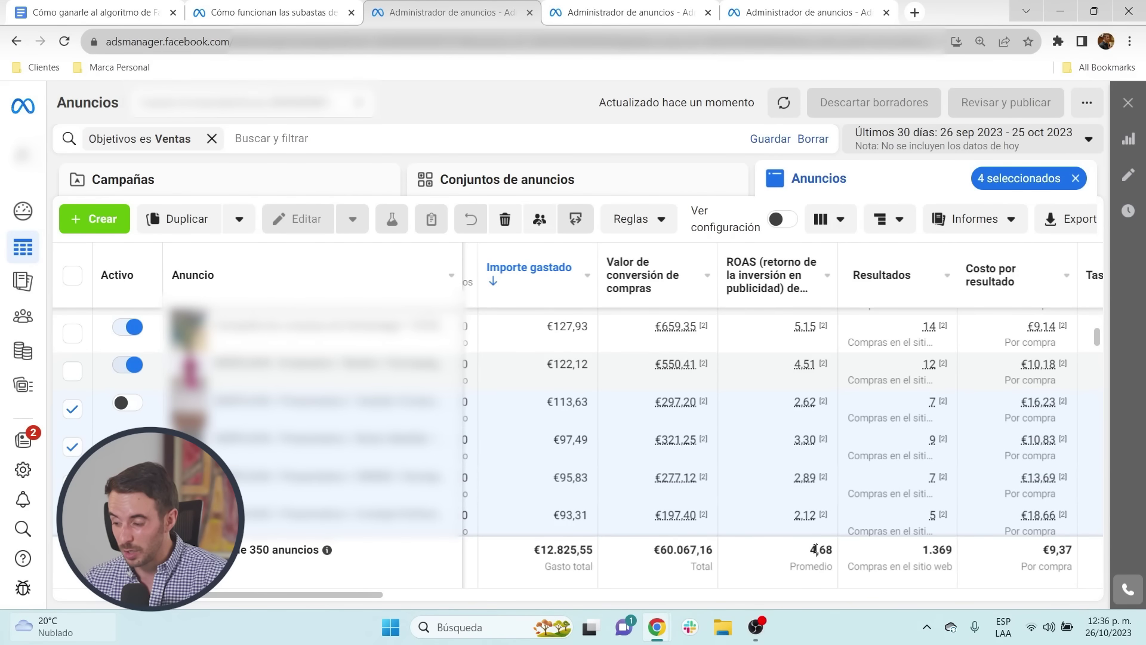
drag(815, 549, 834, 555)
click(1096, 420)
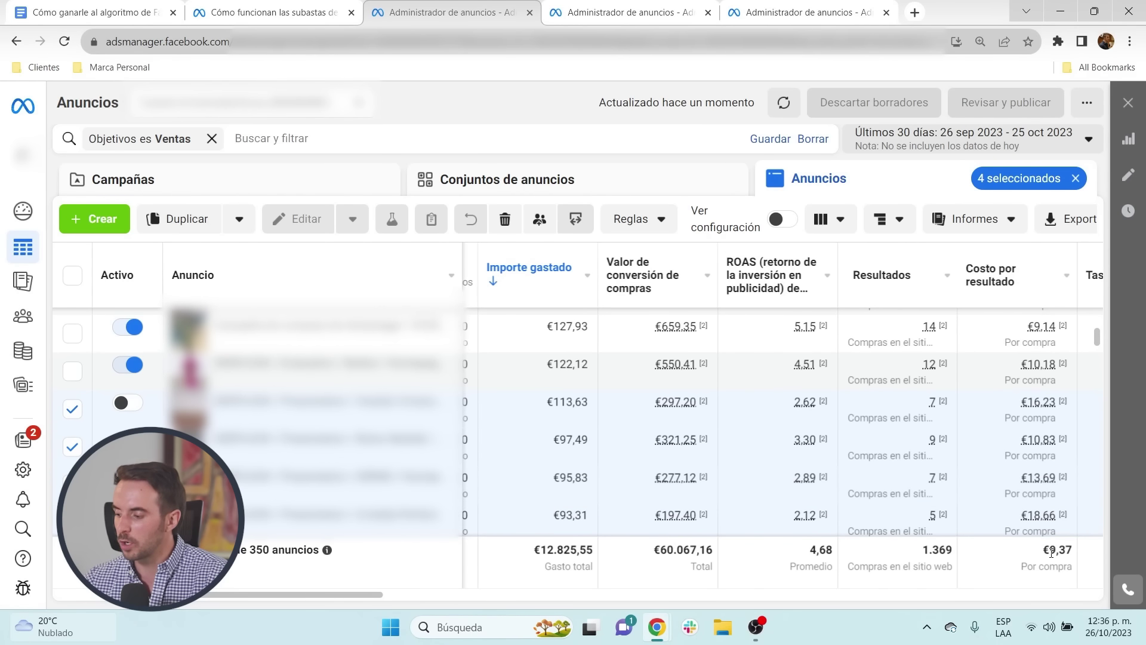
drag(1050, 550, 1080, 557)
click(1081, 556)
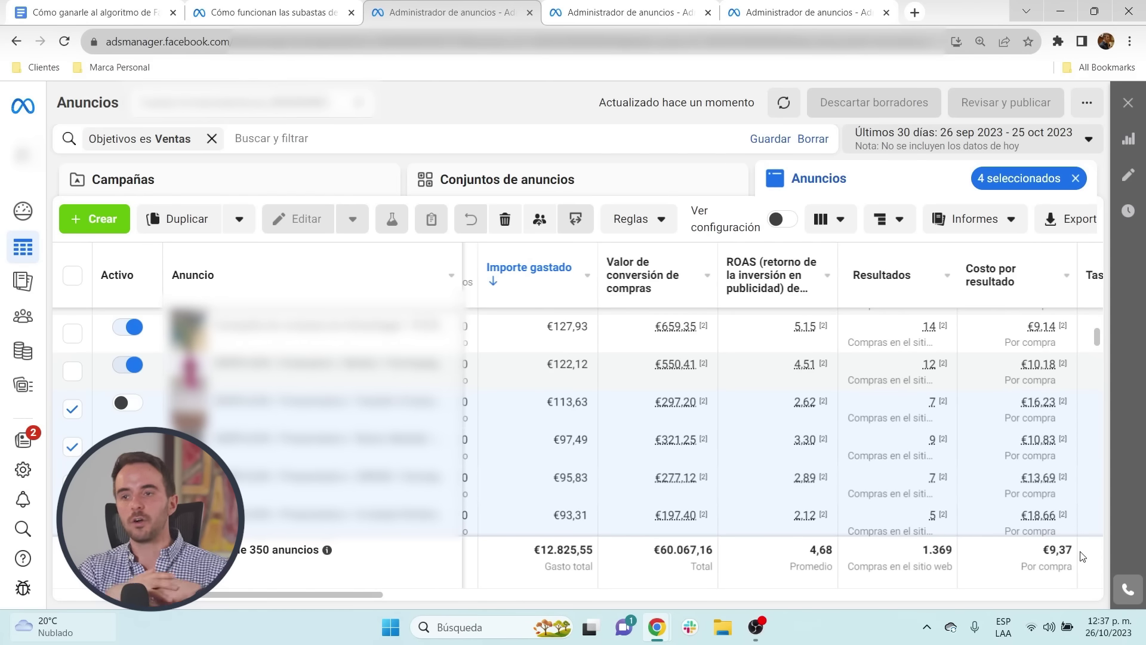
Step: In the Ads Manager account filtered by Interacción, mark the two deactivated ads to examine their cost per conversation
key(ctrl+Tab)
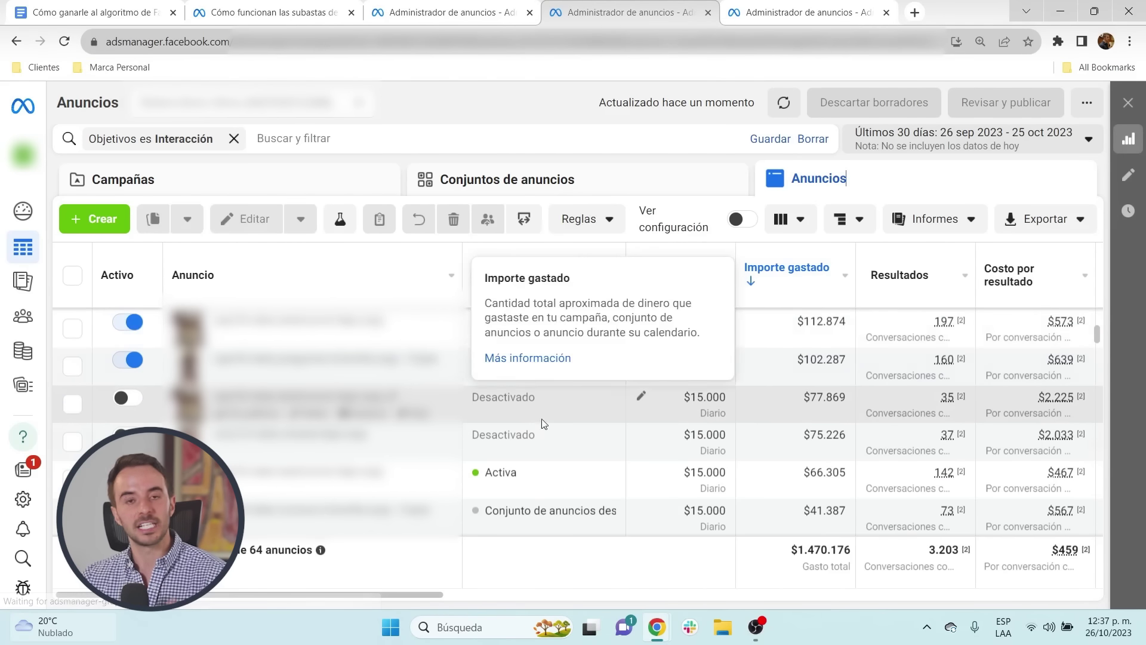
click(73, 404)
click(72, 442)
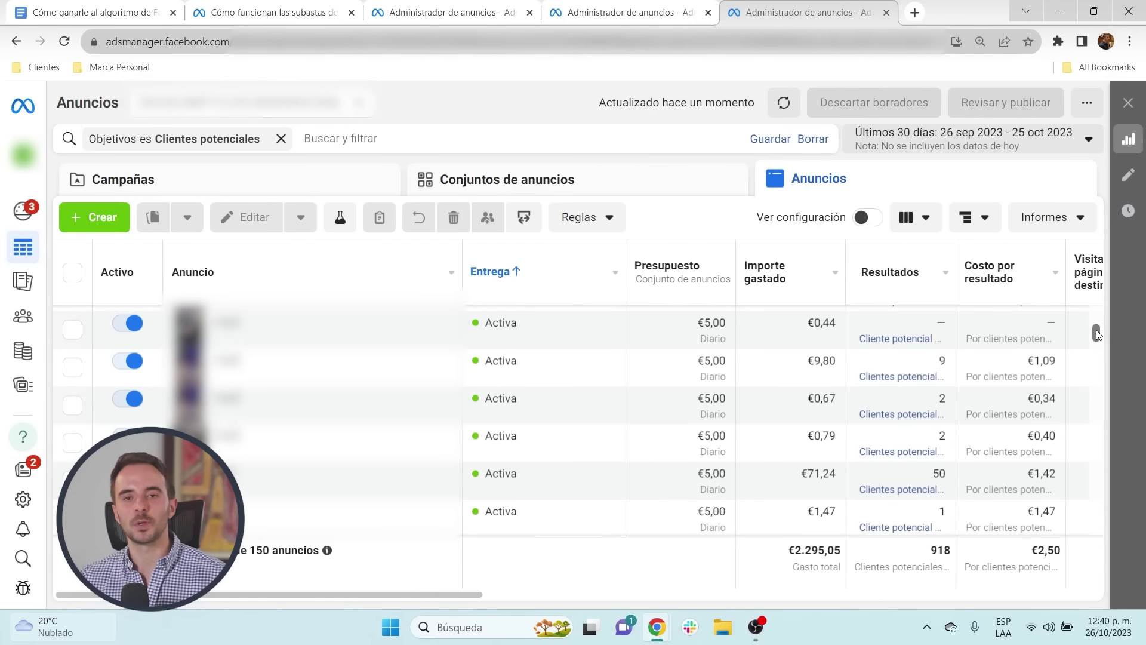
Step: In the Clientes potenciales account, mark the two deactivated ads and compare their cost per result with the overall average
drag(1098, 334, 1099, 340)
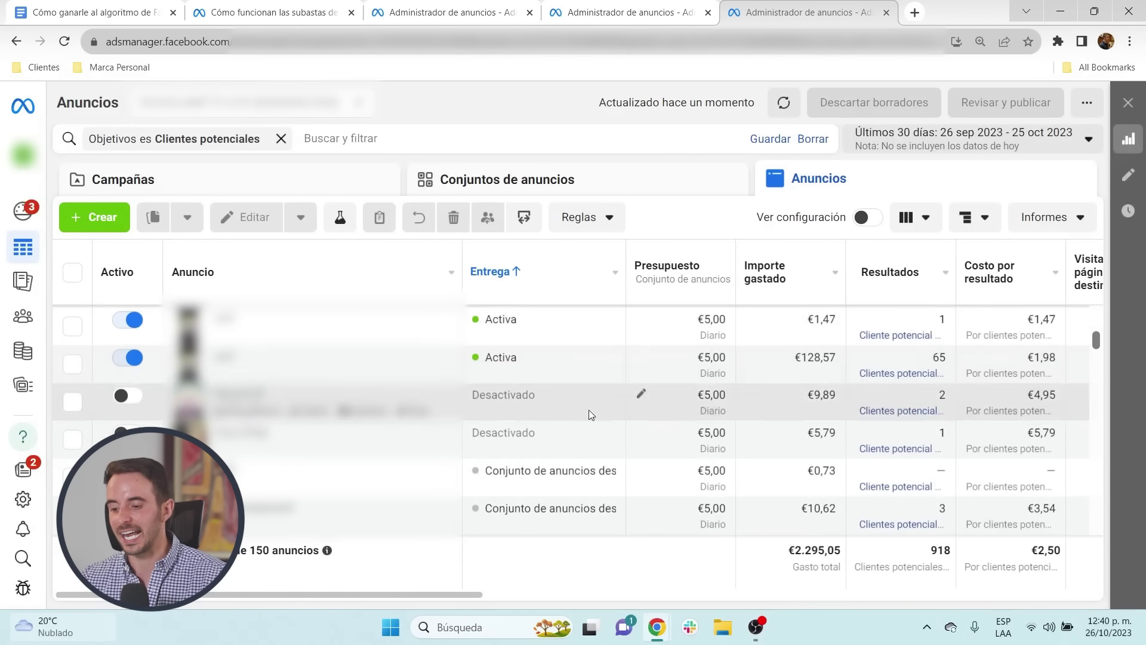
click(72, 401)
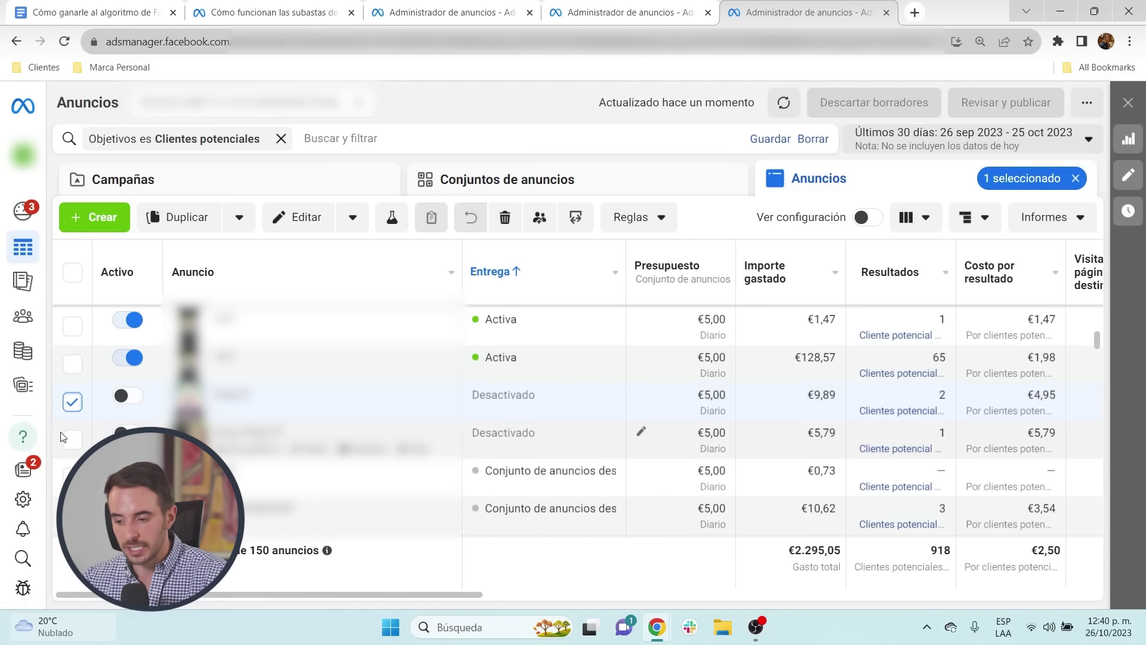
click(72, 439)
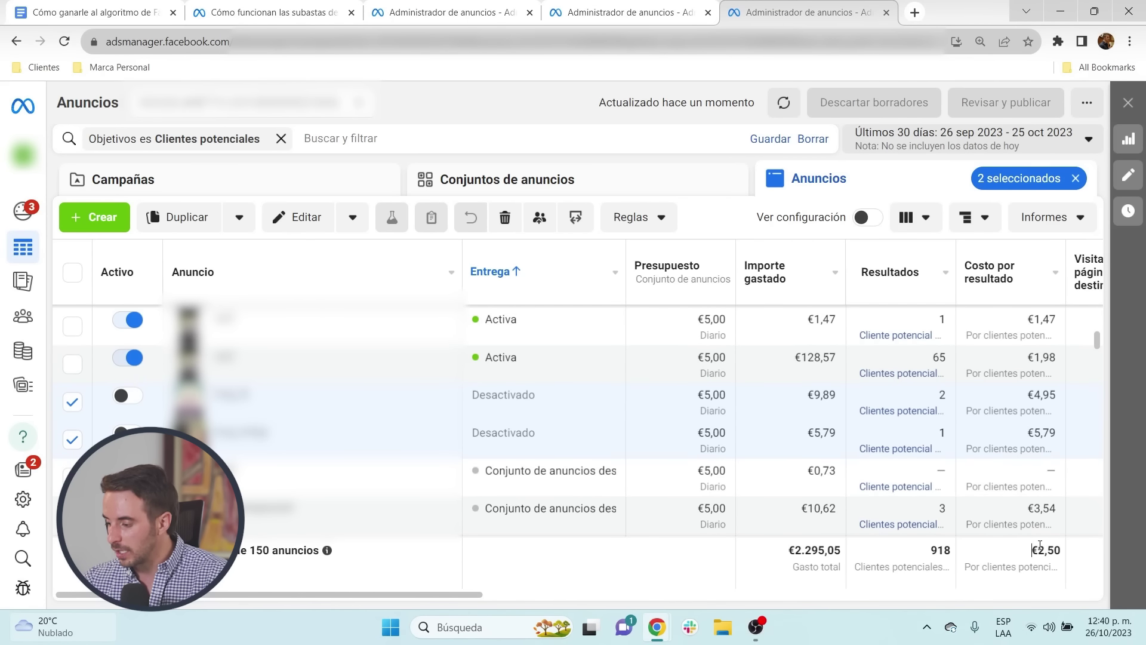
drag(1030, 550, 1065, 550)
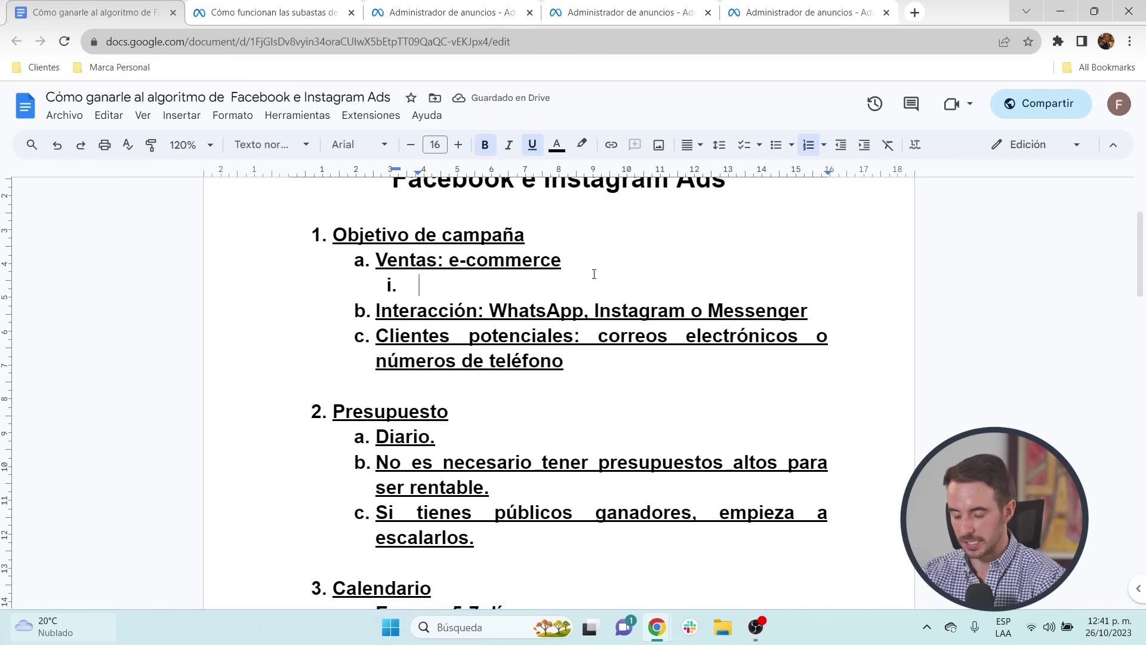
Step: In the Google Docs outline, write "ROAS o Costo por compra" as the sub-item under Ventas: e-commerce
text(ROAS)
text(o )
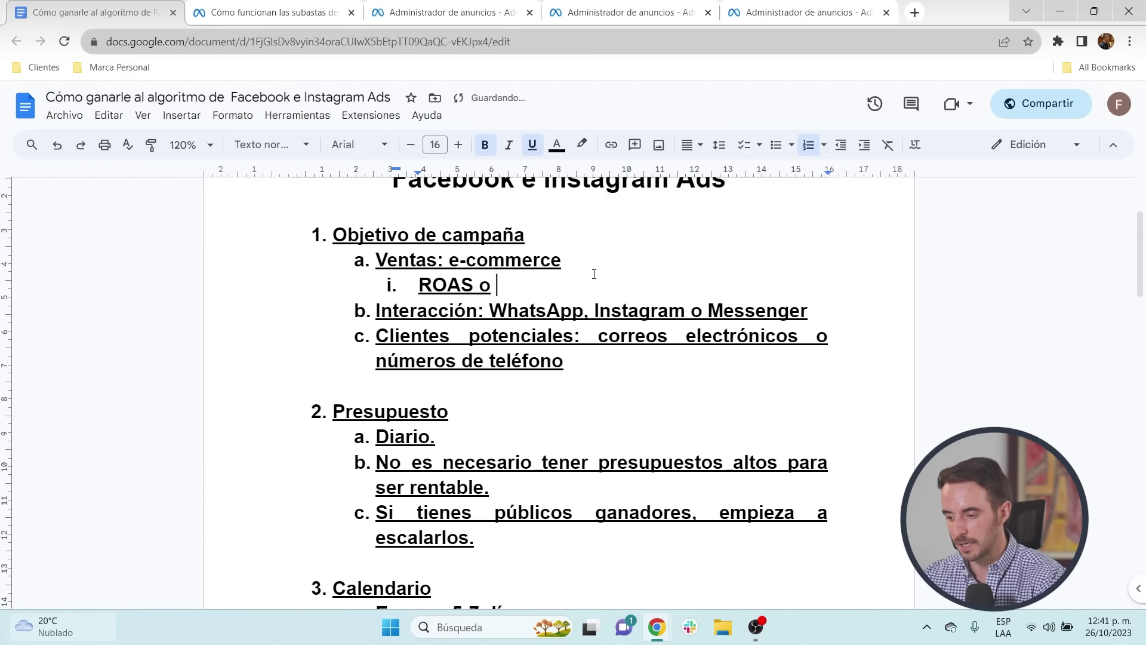
text(Costo por compra)
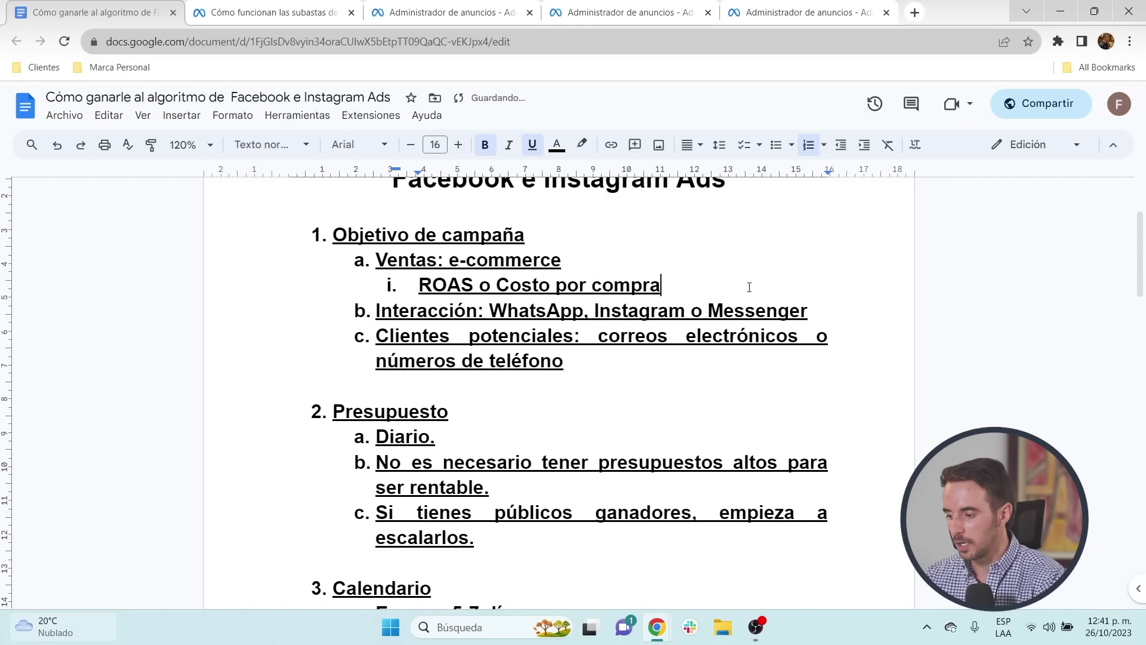
Step: Add the sub-item "Costo por conversación" under Interacción: WhatsApp, Instagram o Messenger
click(836, 317)
key(Return)
key(Tab)
text(Costo )
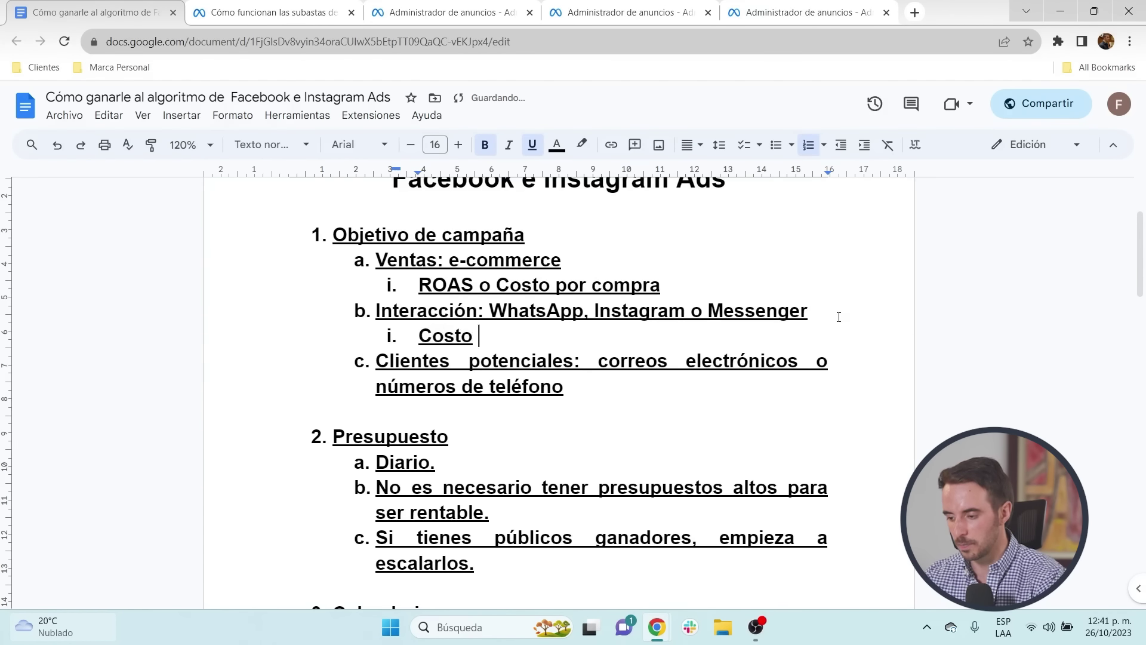
text(por conversación)
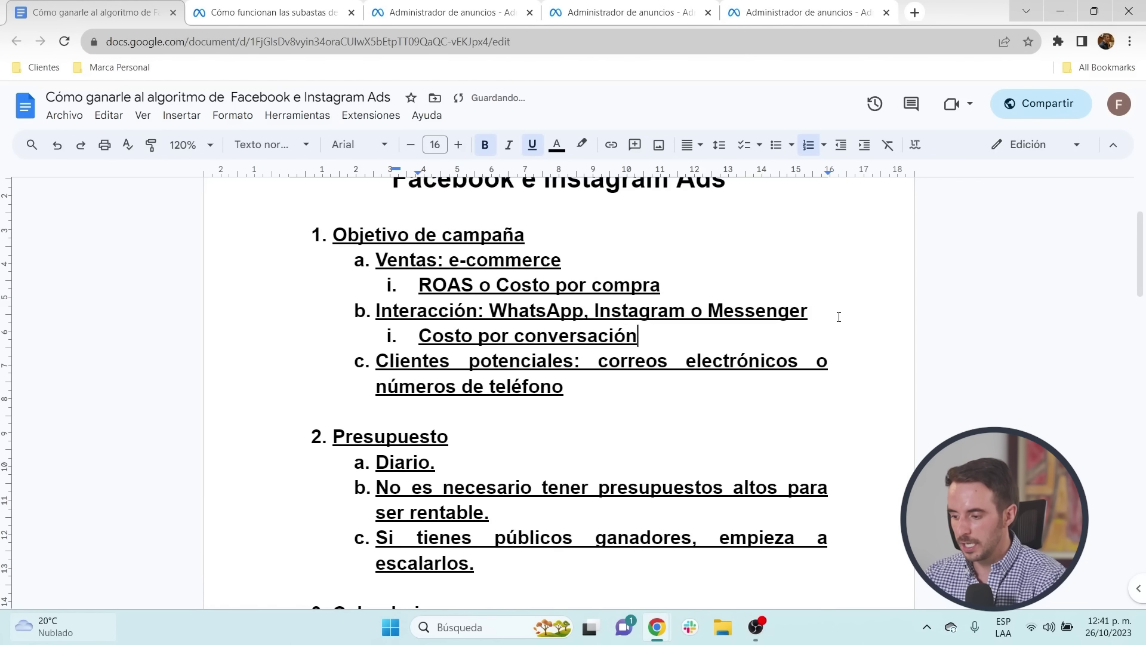
Step: Add the sub-item "Costo por cliente potencial" under Clientes potenciales: correos electrónicos o números de teléfono
click(615, 386)
key(Return)
key(Tab)
text(Co)
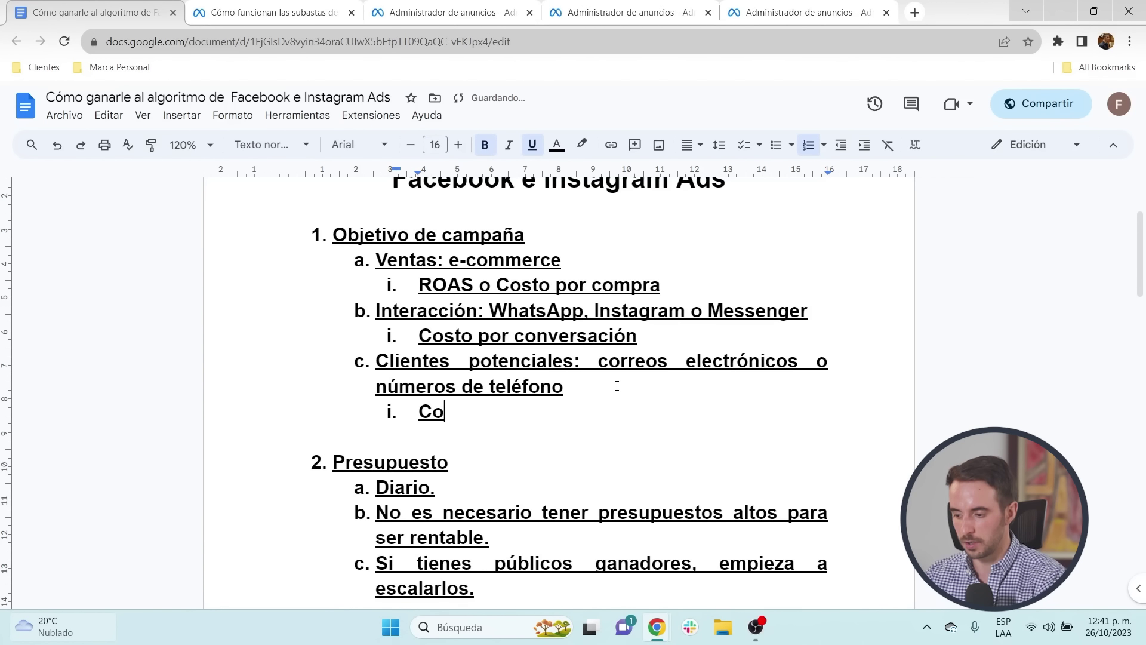
text(sto por cliente potencial)
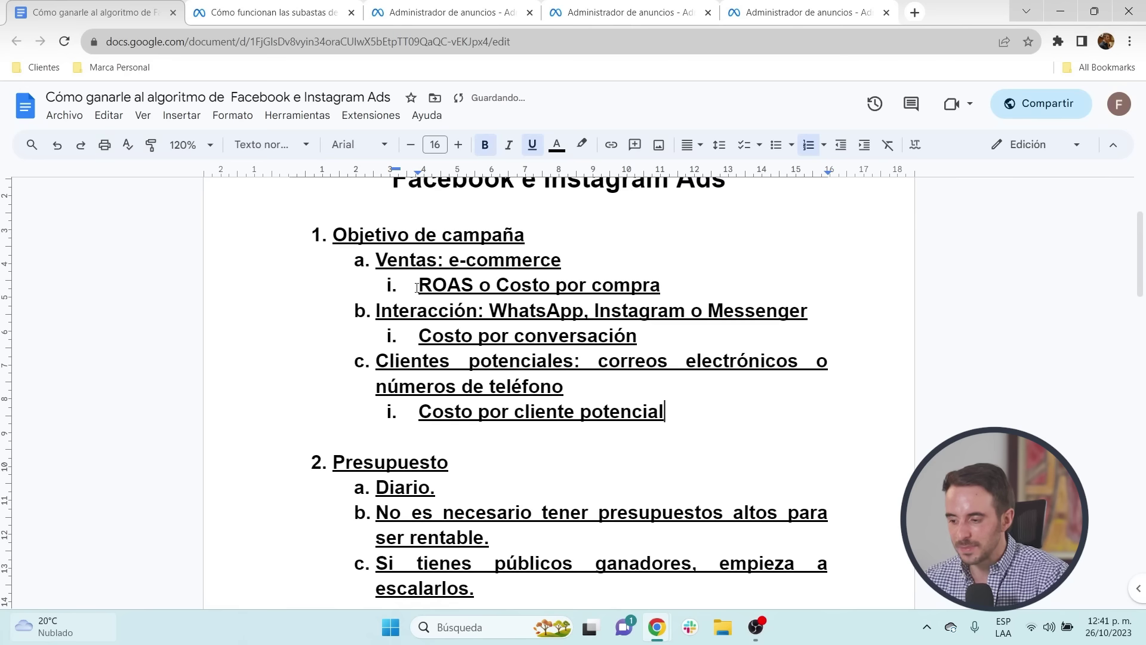
Step: Go over the cost metrics noted under each campaign objective, highlighting those for Ventas and Interacción
drag(417, 287, 684, 290)
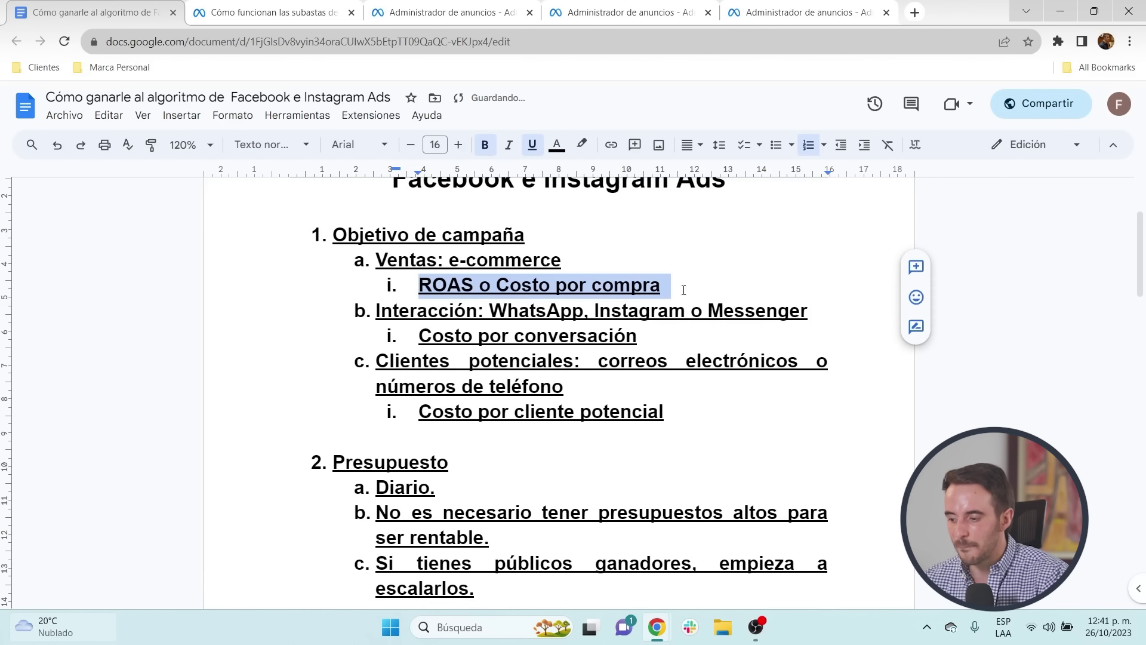
drag(420, 335, 650, 337)
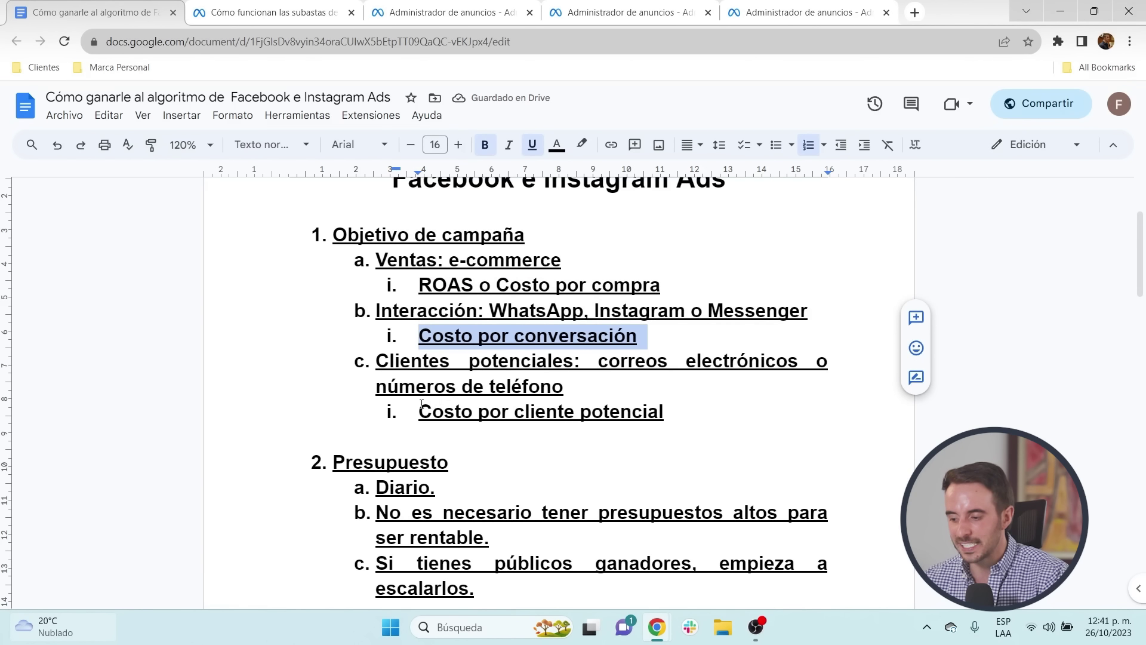
click(762, 396)
drag(762, 397, 755, 404)
Step: Add the sub-item "CTR" under the heading Contenido (Textos, imágenes y videos)
scroll(352, 391, down, 20)
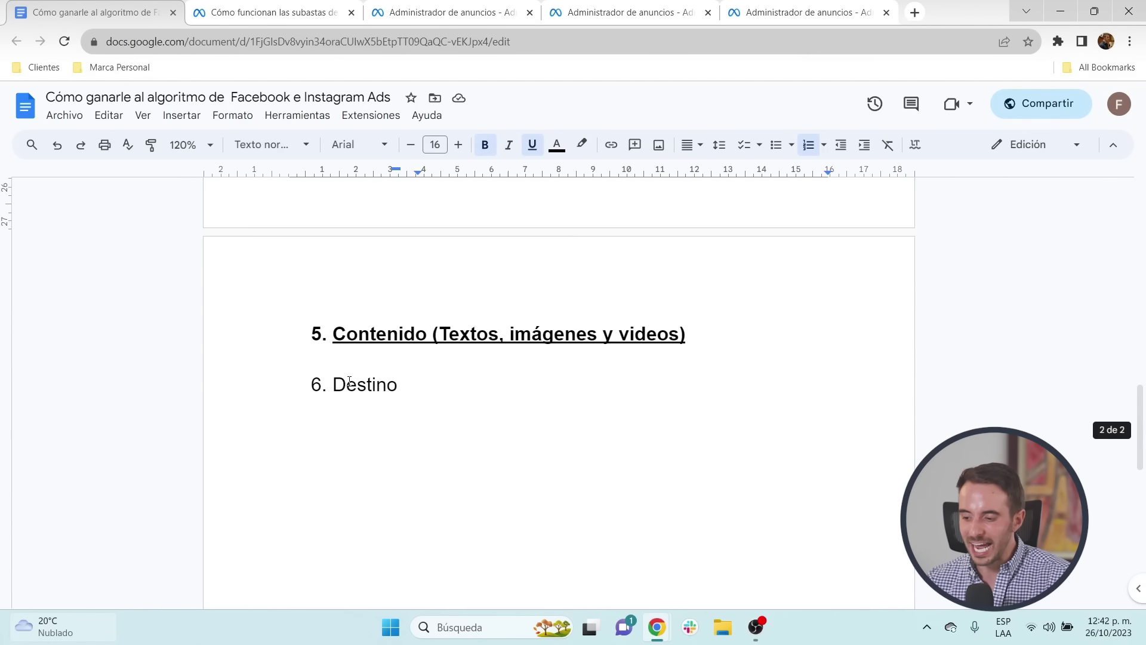
drag(335, 332, 714, 340)
click(705, 343)
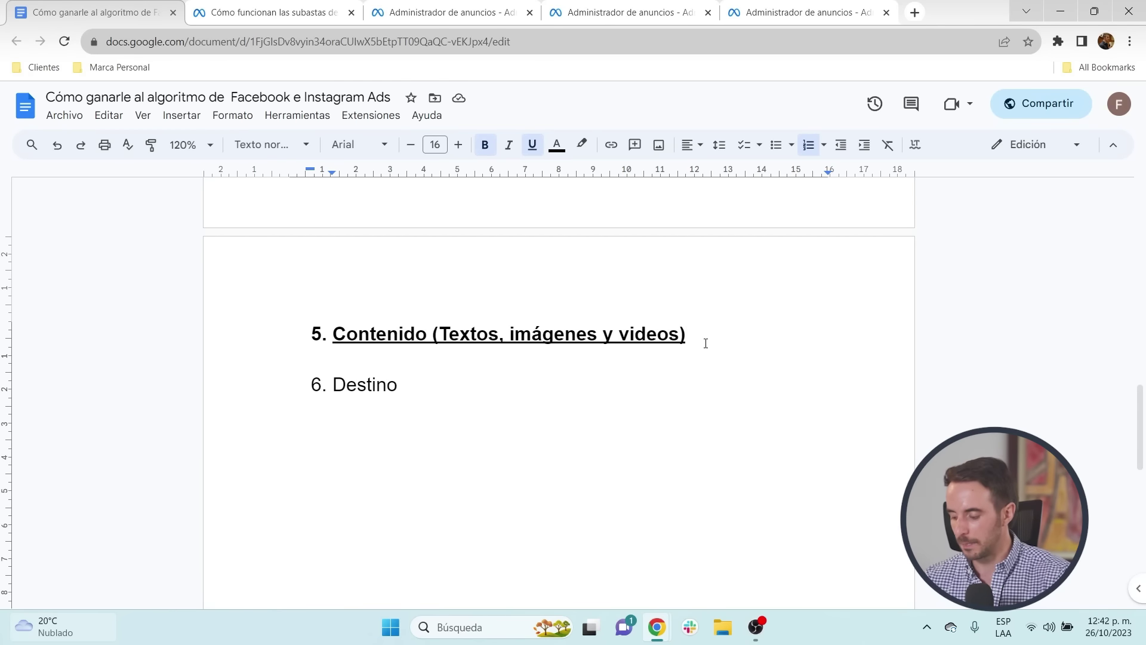
key(Return)
key(Tab)
text(CTR)
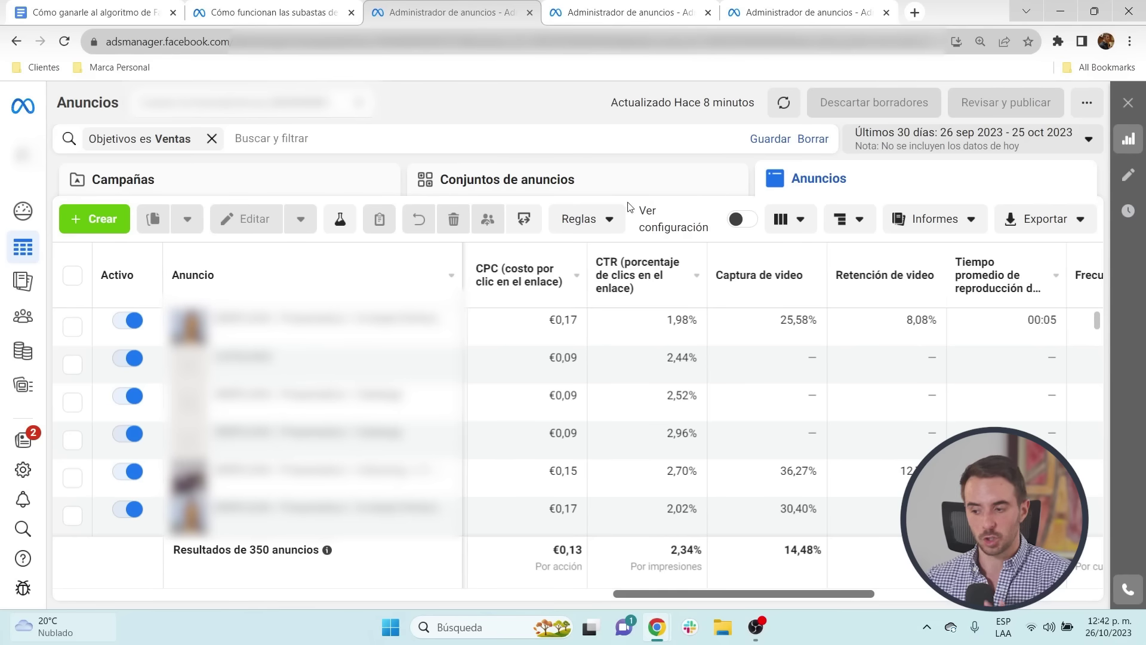
Step: In the Ventas account of Ads Manager, open the column customization and search for CTR to locate CTR (porcentaje de clics en el enlace)
click(782, 221)
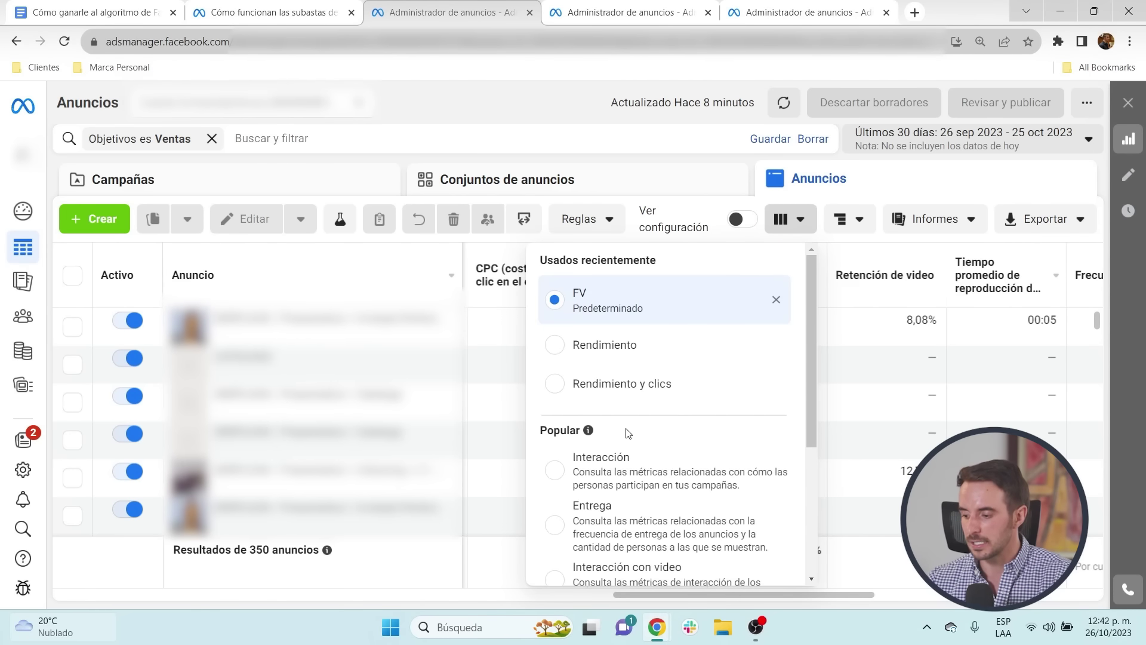
scroll(628, 433, down, 5)
click(629, 558)
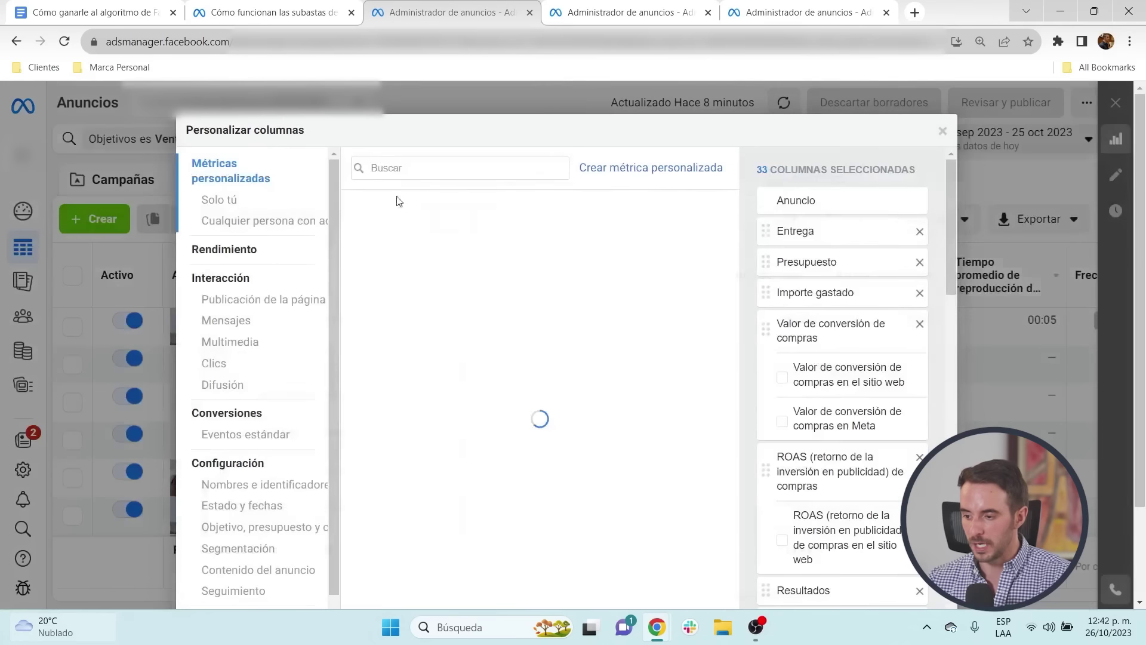
click(382, 167)
text(CTR)
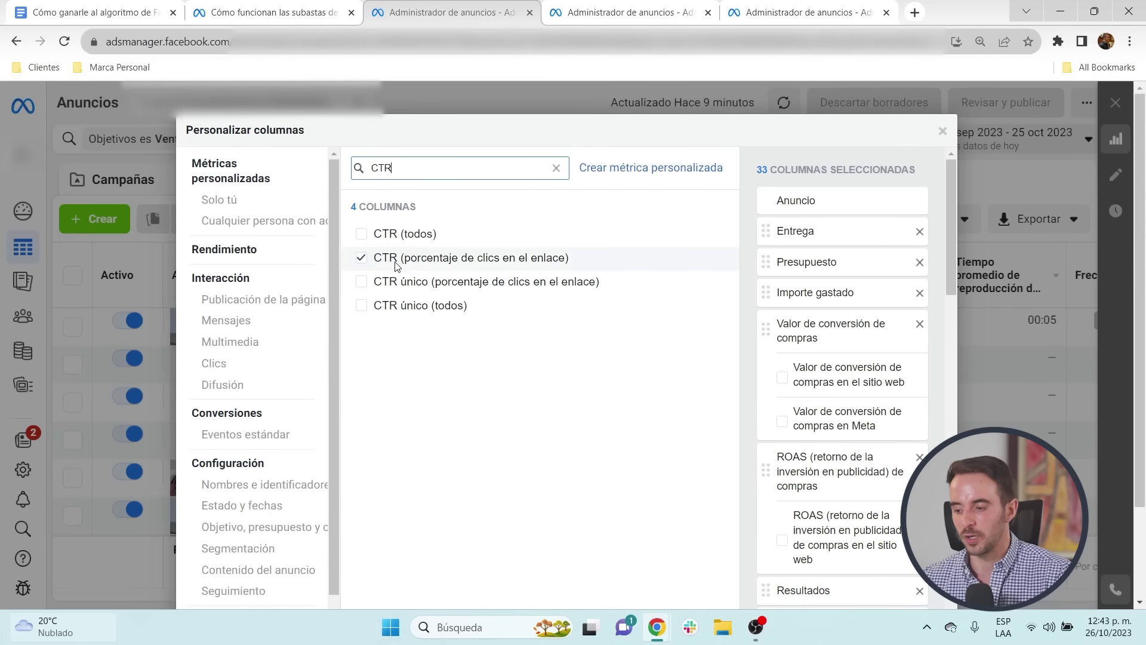
mouse_move(401, 267)
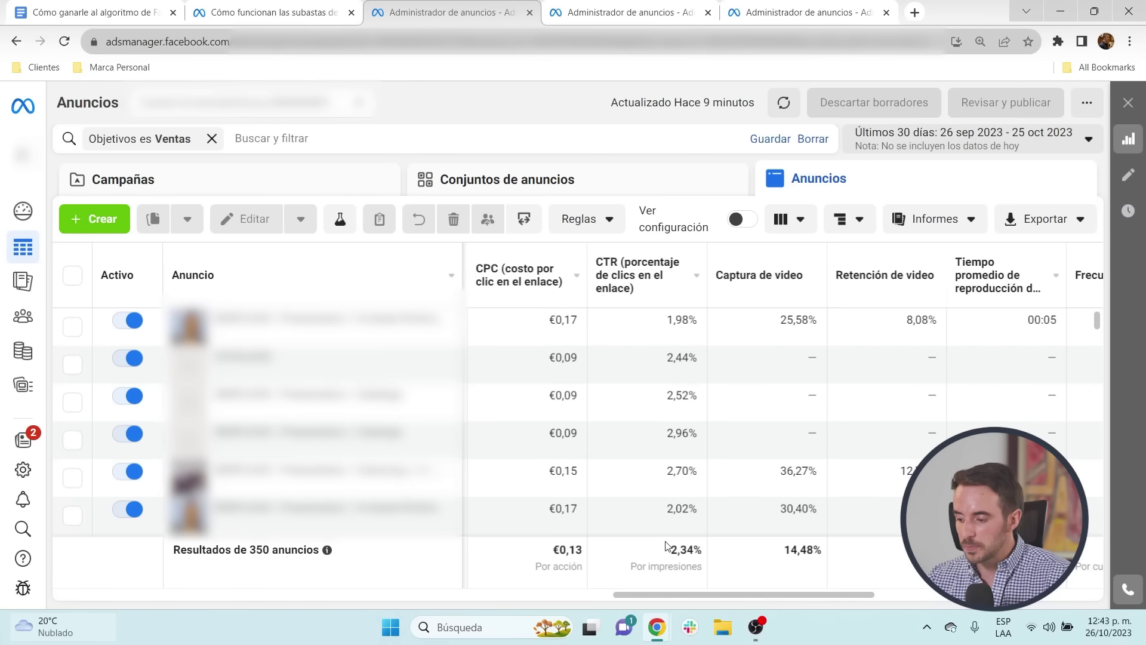
Step: Compare the overall link CTR across the Ventas, Interacción and Clientes potenciales accounts
drag(668, 547, 703, 548)
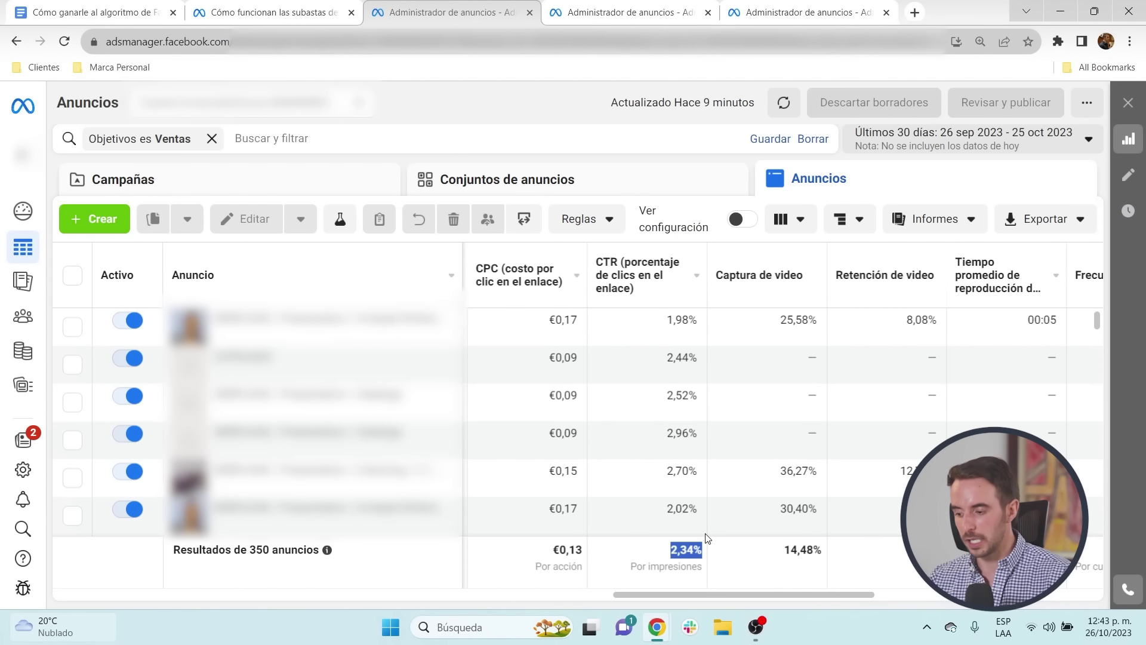
mouse_move(594, 8)
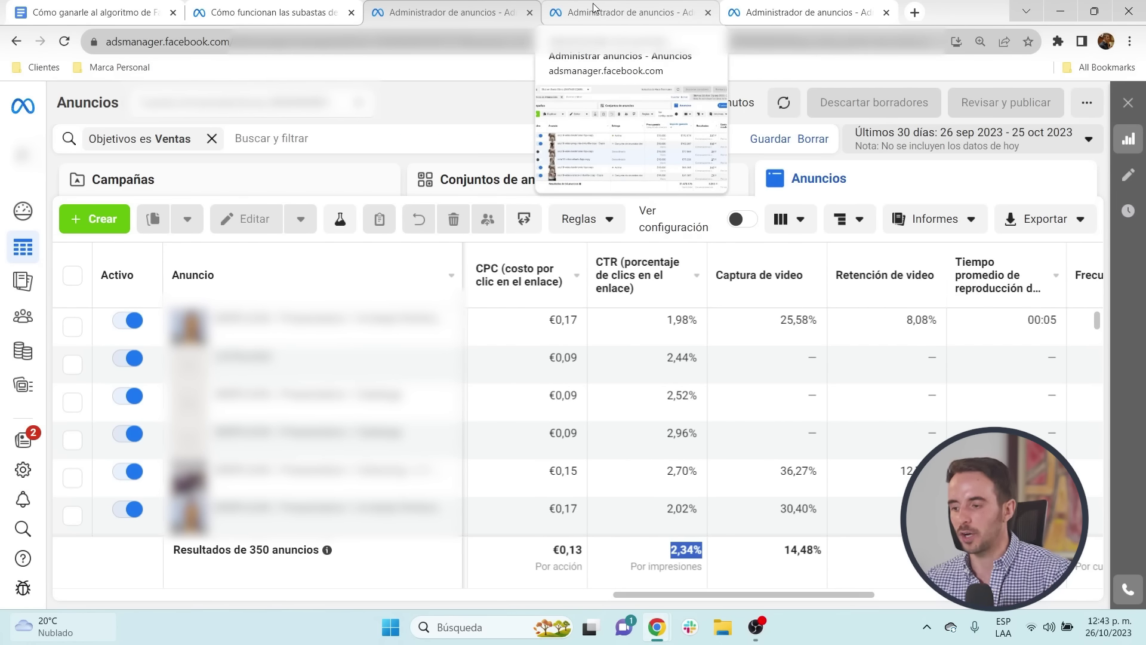
click(594, 8)
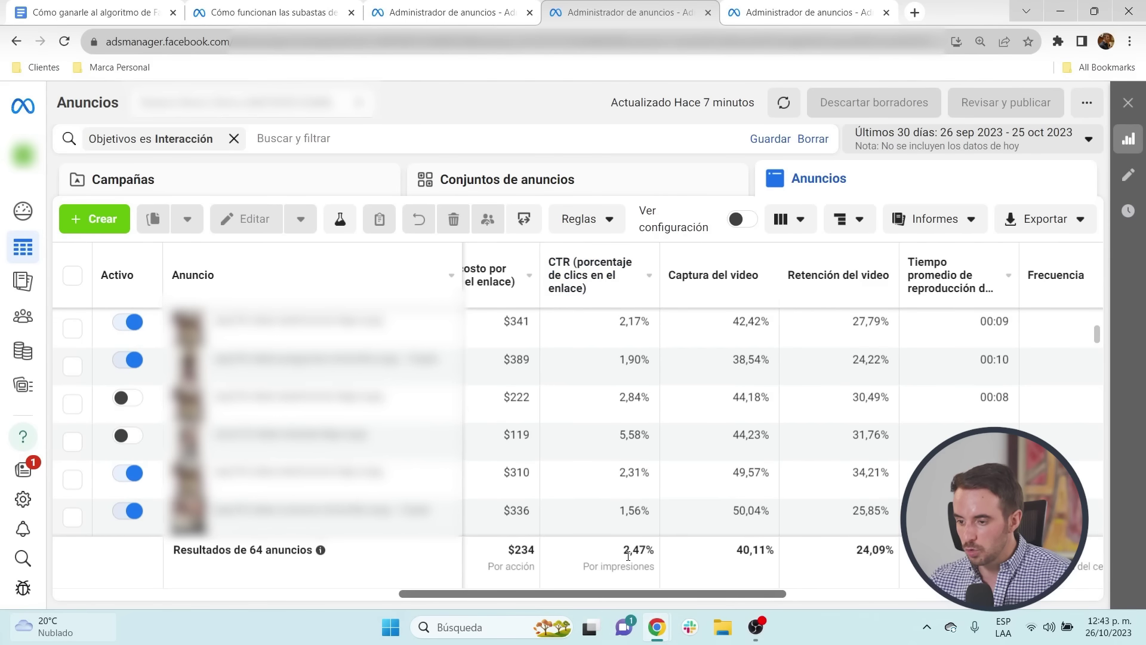
drag(624, 551, 663, 569)
key(ctrl+Tab)
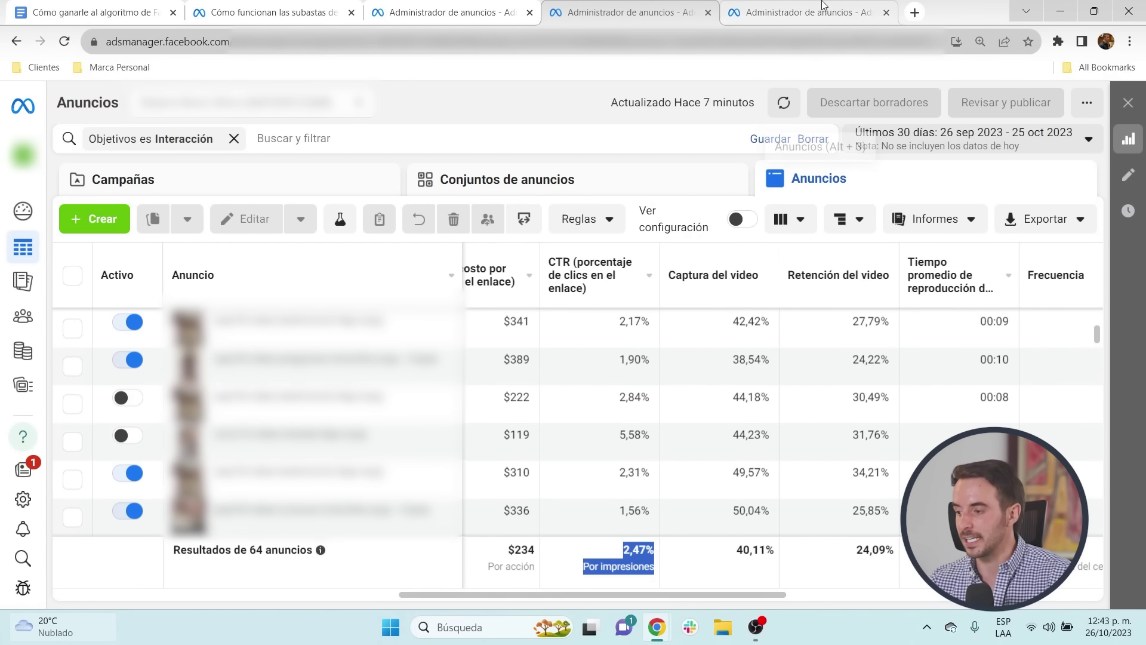
drag(442, 595, 831, 595)
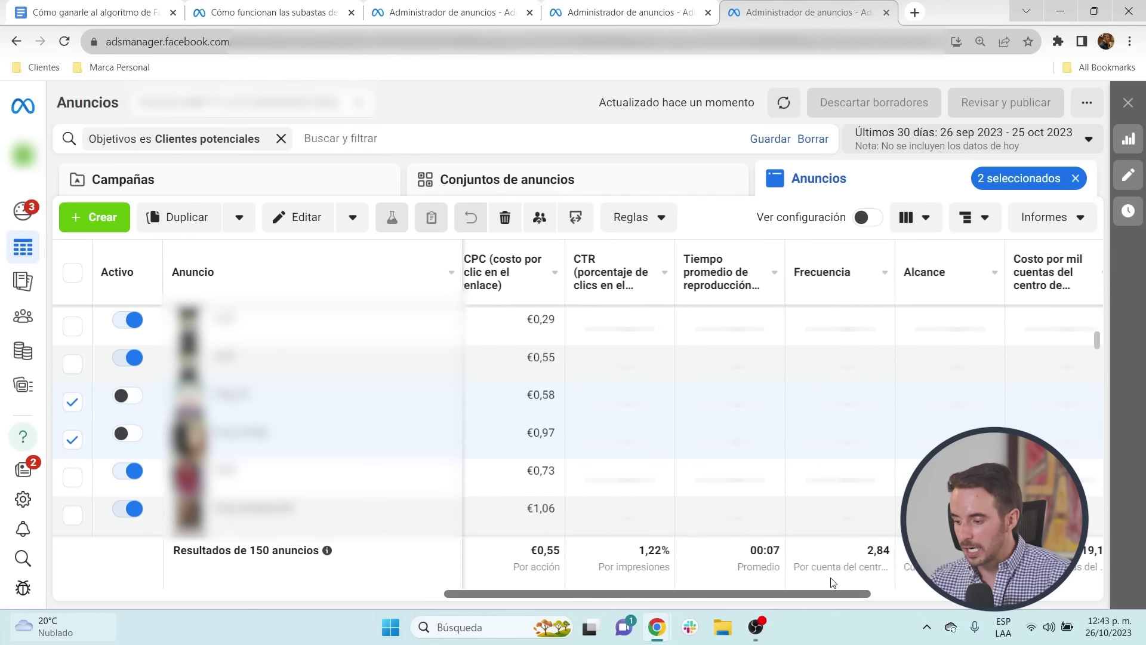
Step: Clear the ad selection, highlight the overall link CTR of Clientes potenciales, and record ": +1%." beside CTR in the Google Docs outline
click(1075, 178)
drag(640, 545, 686, 561)
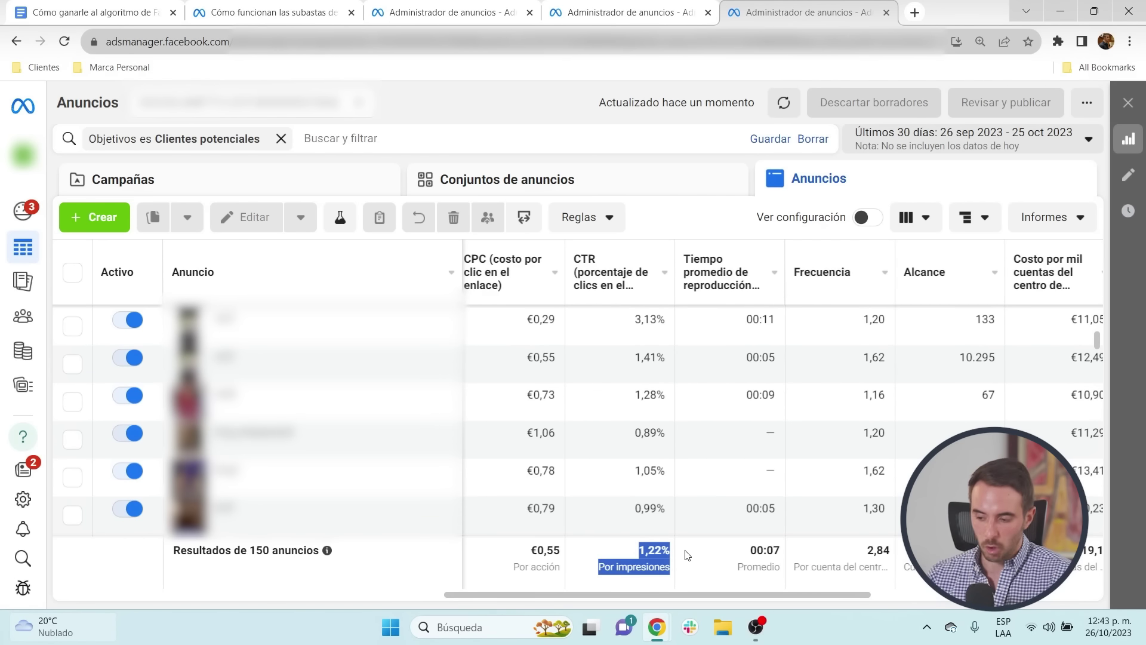
click(95, 7)
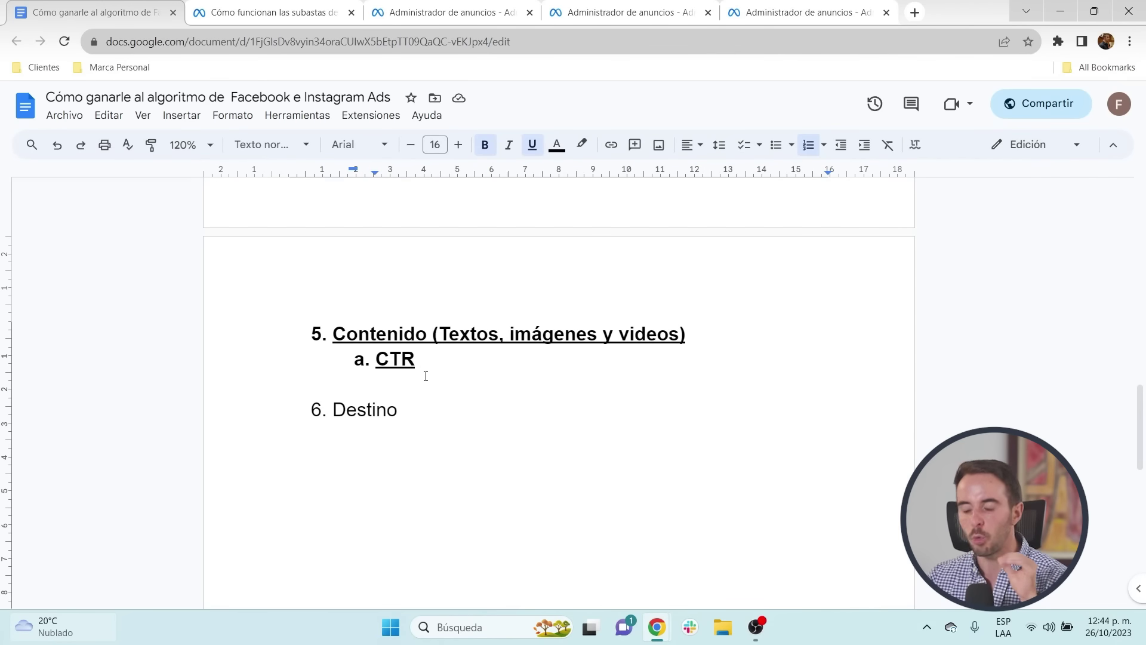
text(: +1%.)
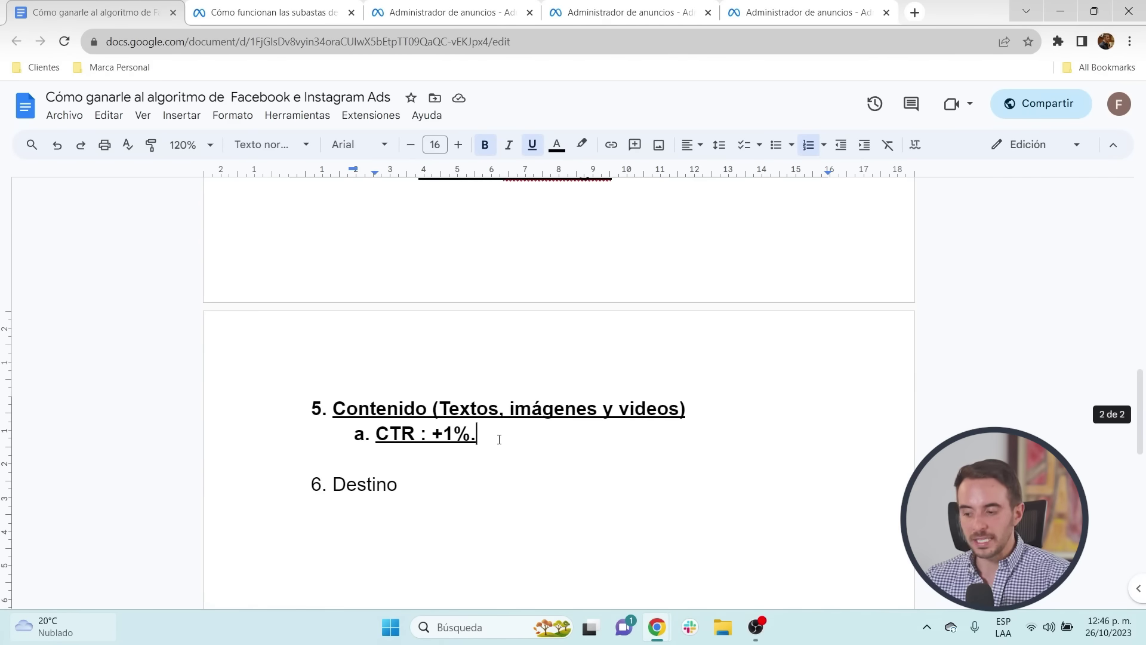
Step: Add the sub-item "Captura de video:" under CTR and highlight that metric's name in its definition in the Ventas account of Ads Manager
key(Return)
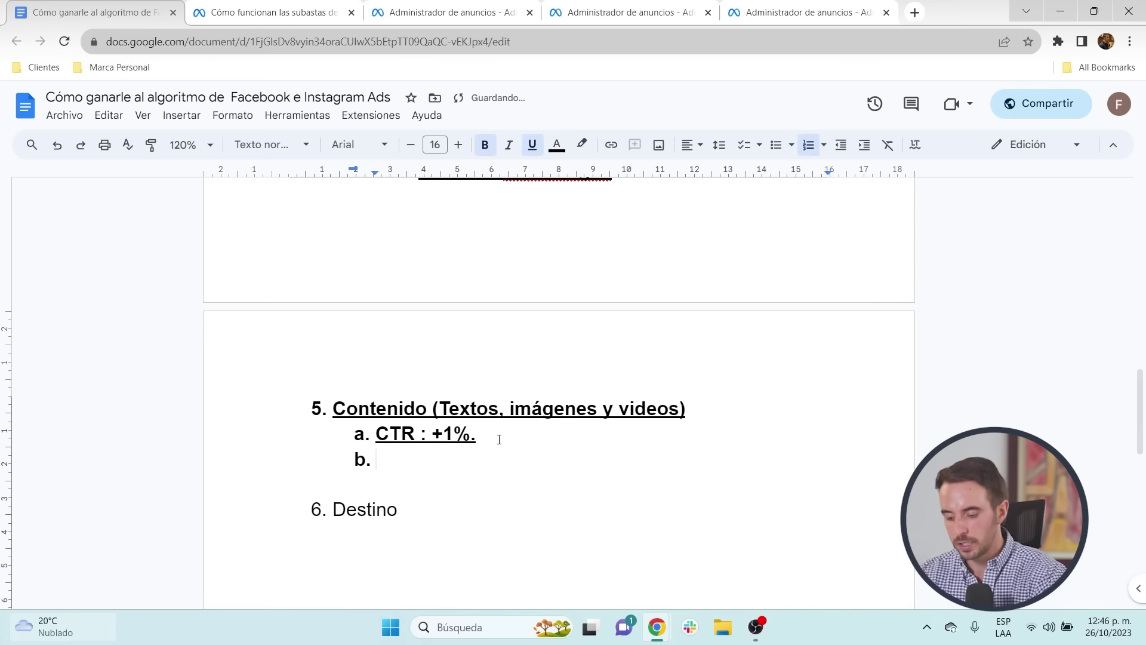
text(Captura de video)
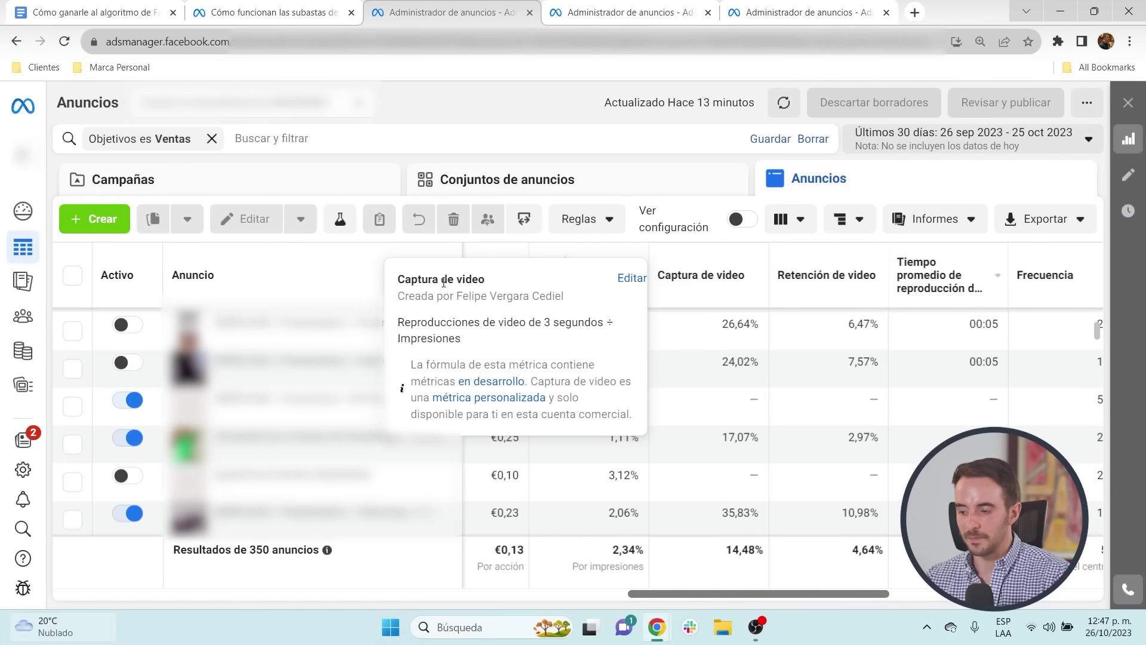
drag(431, 280, 498, 284)
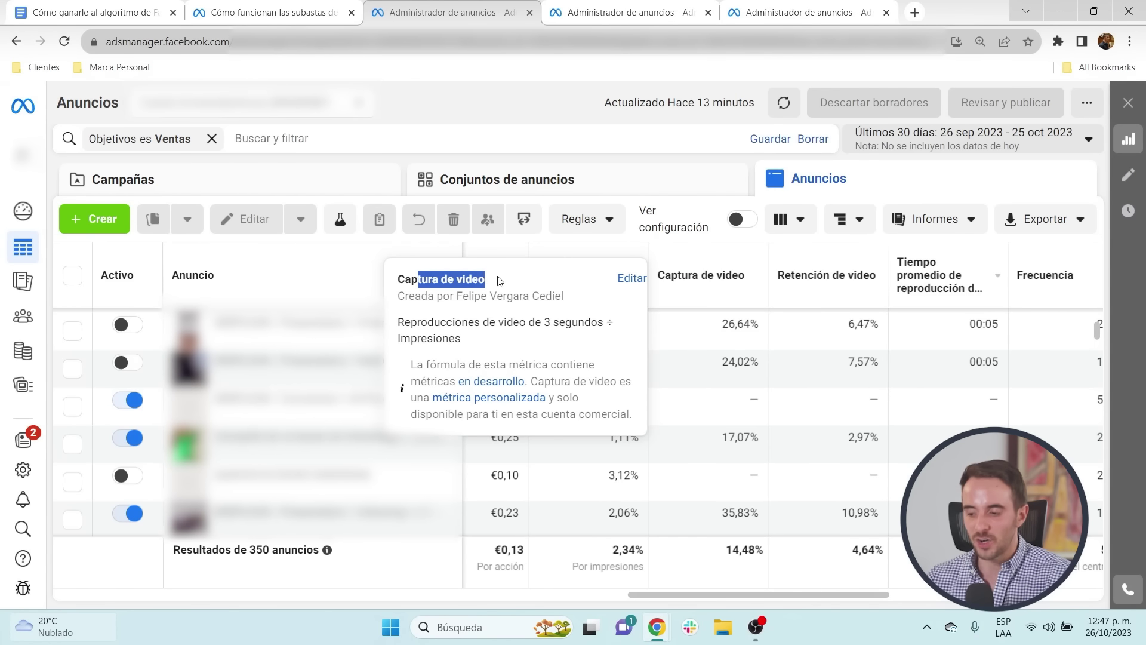
click(495, 284)
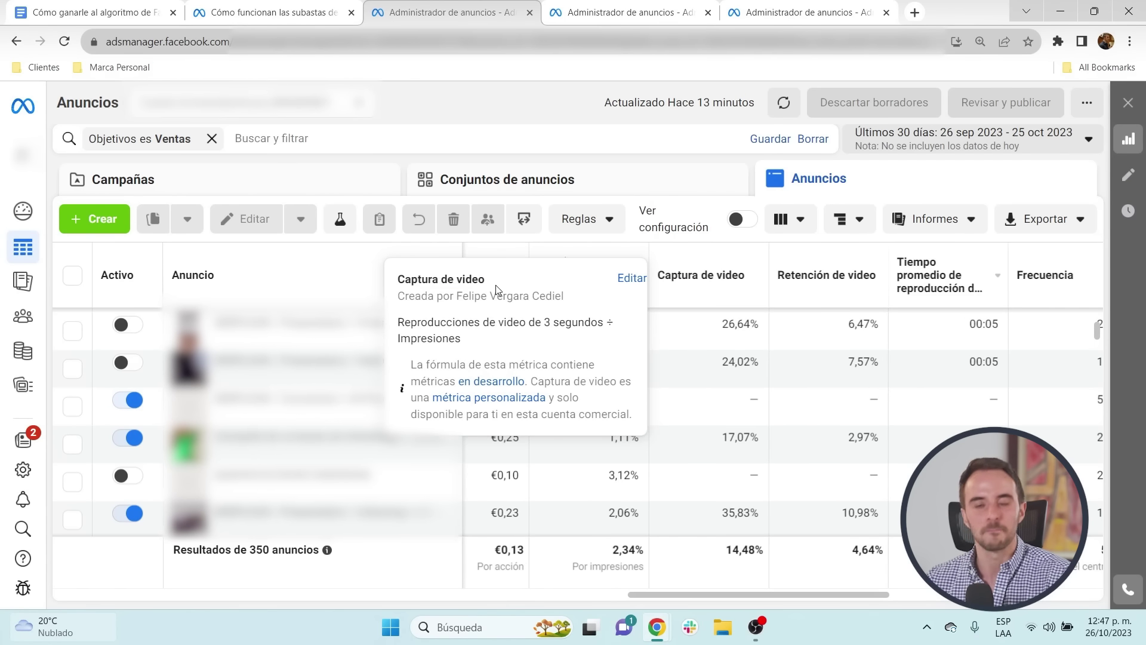
Step: From the column customization, start a custom metric named "Captura de video" with the format Porcentaje (%)
click(789, 220)
scroll(687, 448, down, 5)
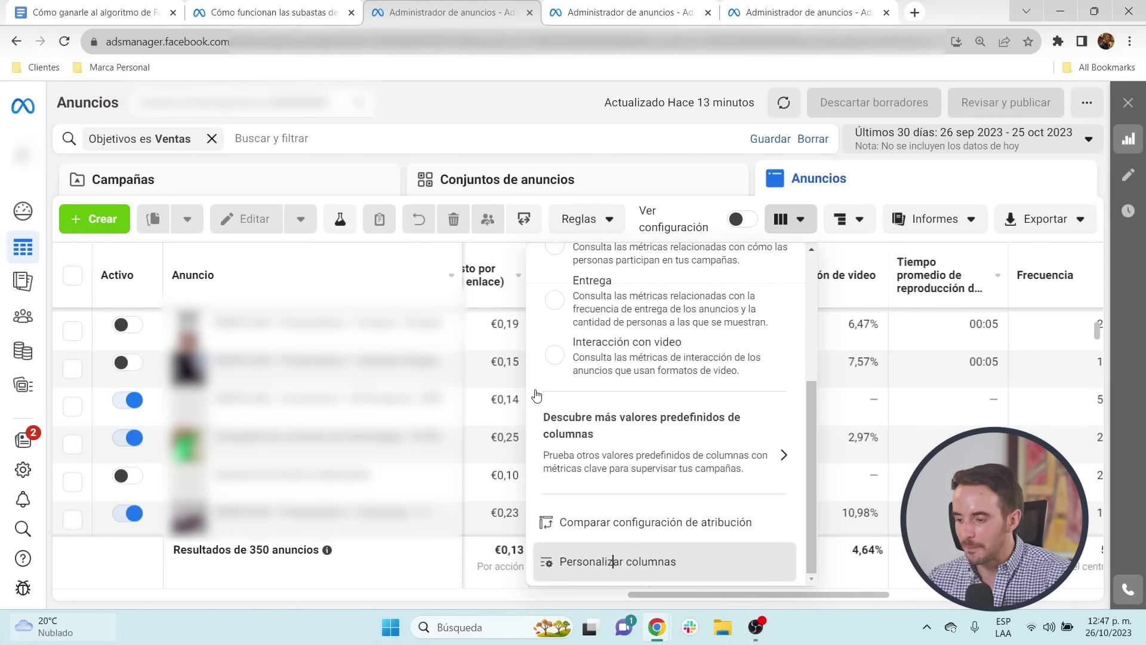
click(615, 561)
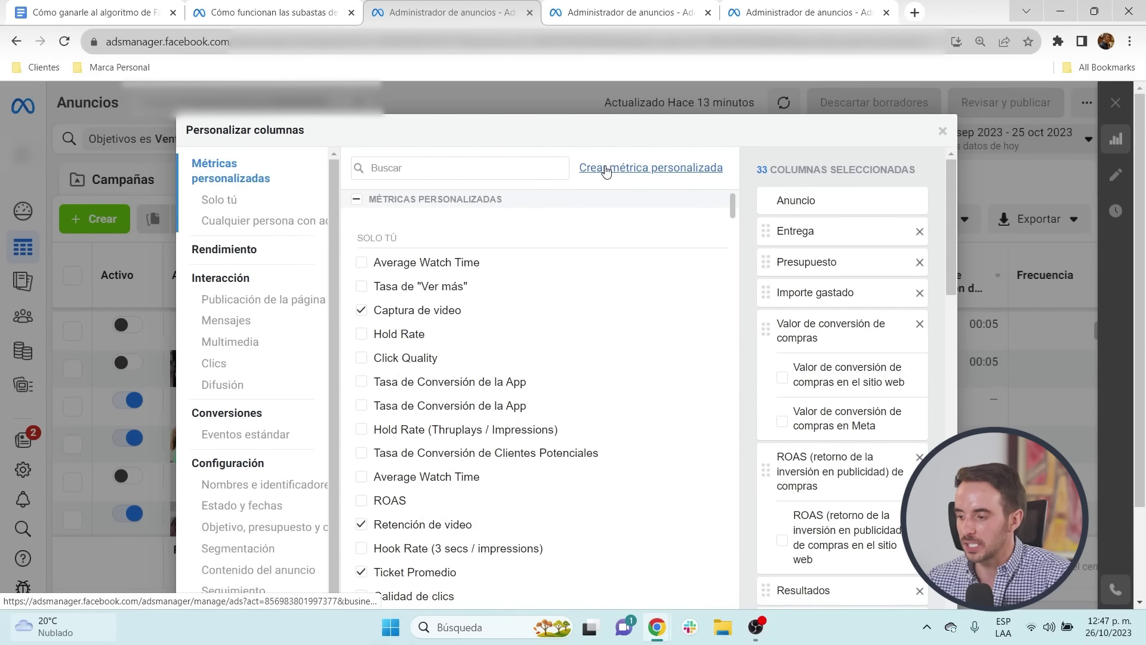
click(649, 172)
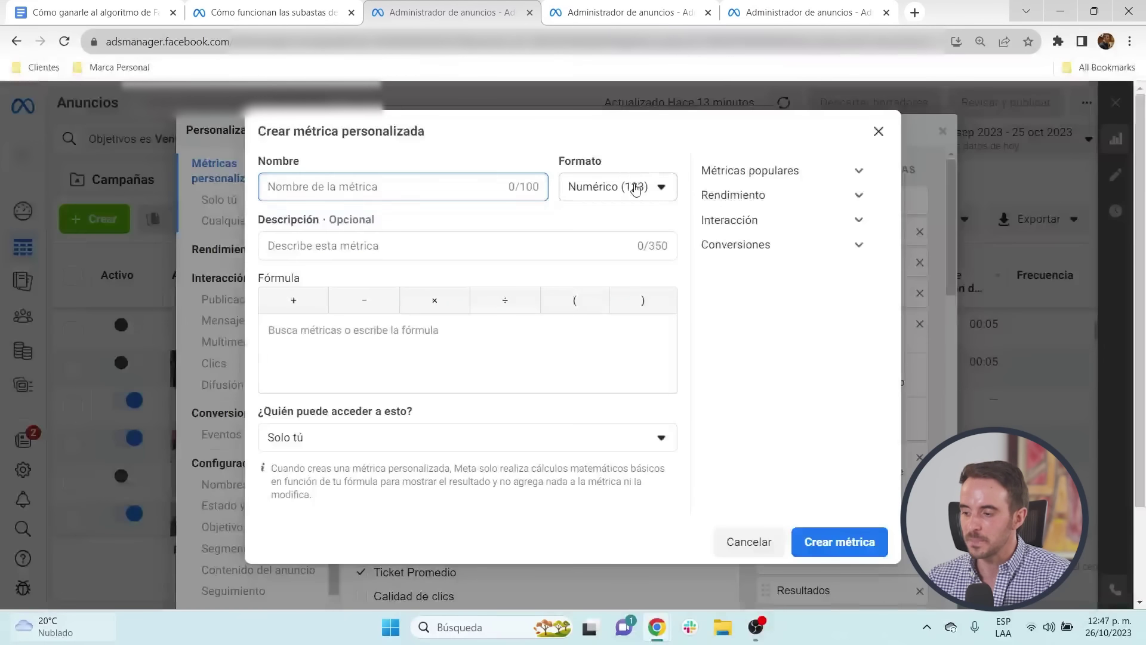
click(663, 190)
click(626, 254)
click(384, 195)
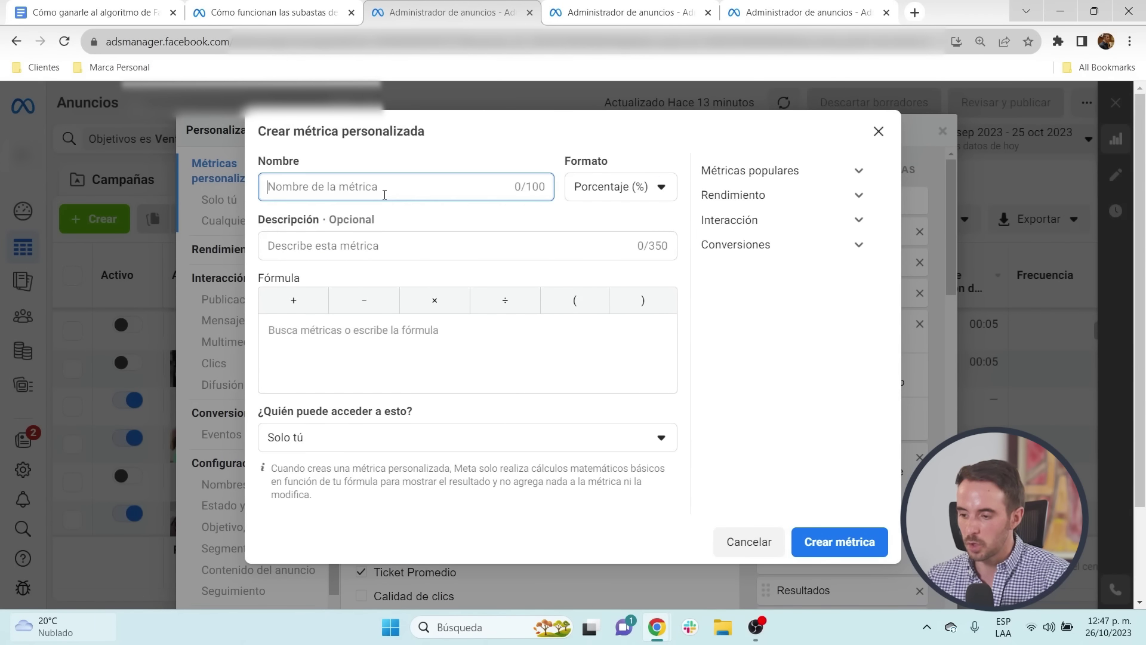
text(Captura de video)
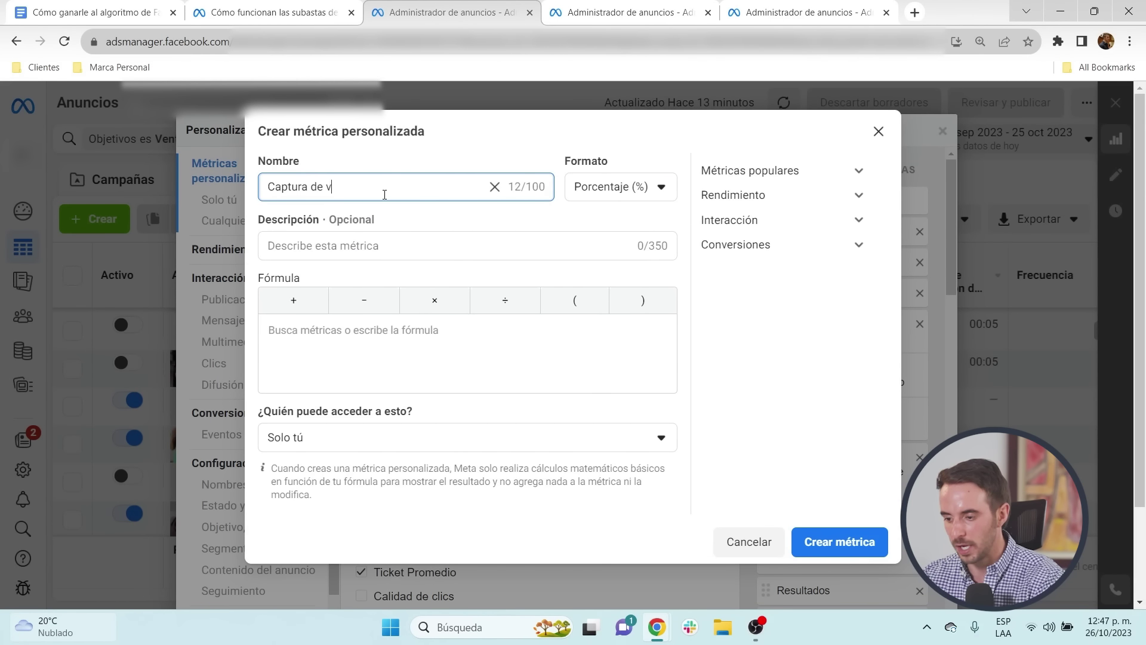
Step: Define the formula as Reproducciones de video de 3 segundos ÷ Impresiones and close the custom metric dialog without saving
click(385, 333)
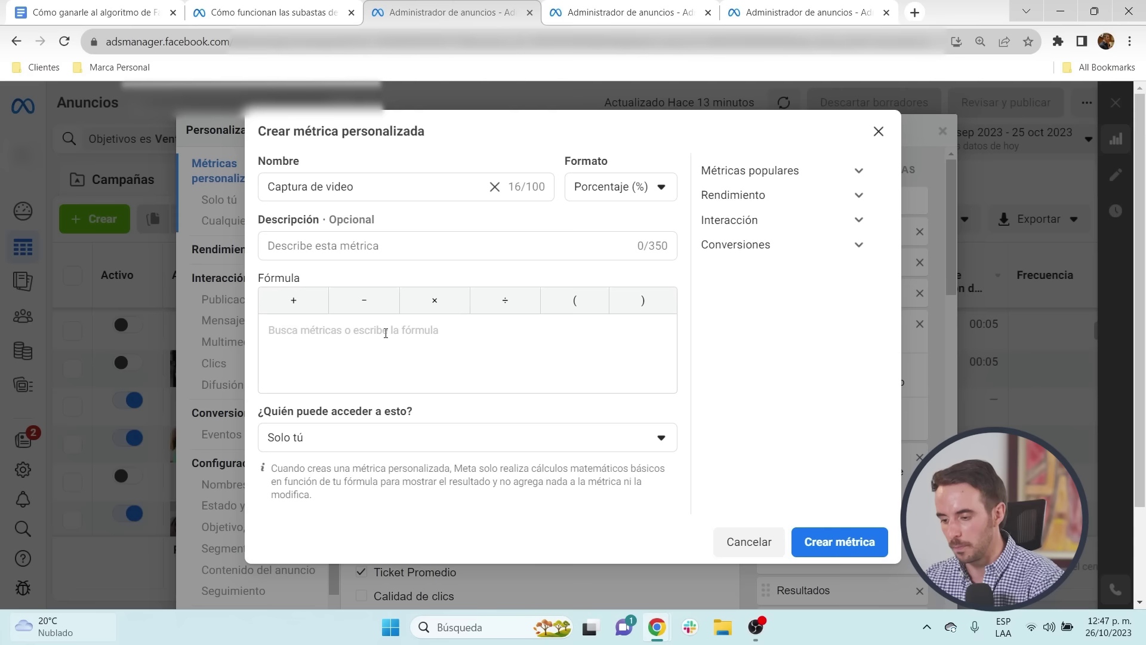
text(reproducciones)
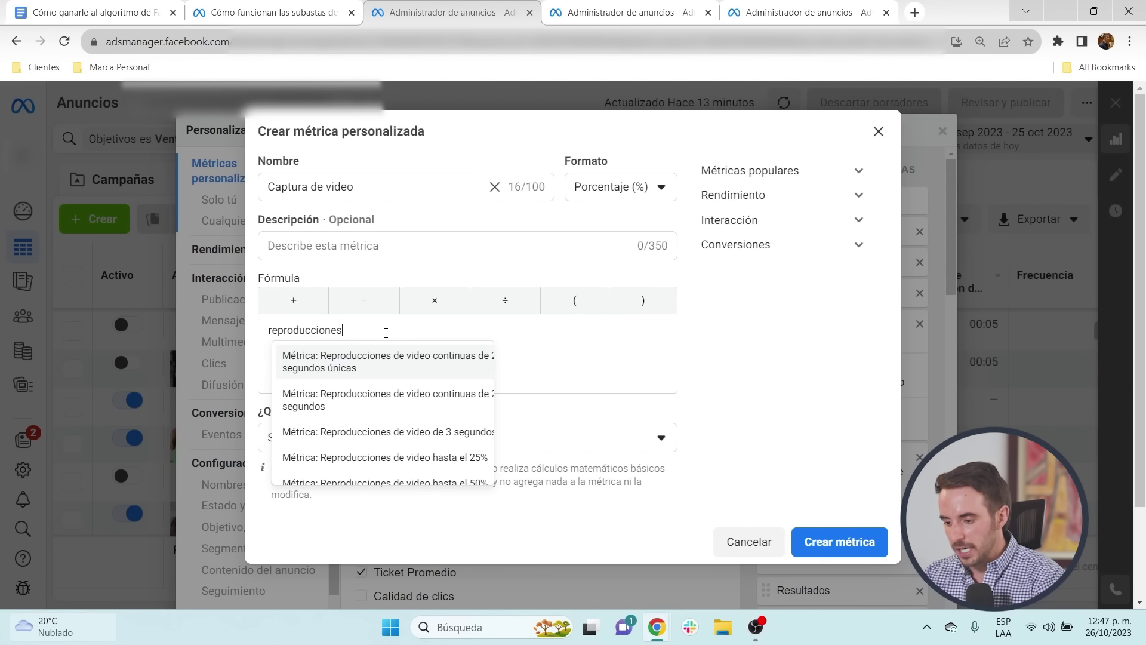
text( de 3 se)
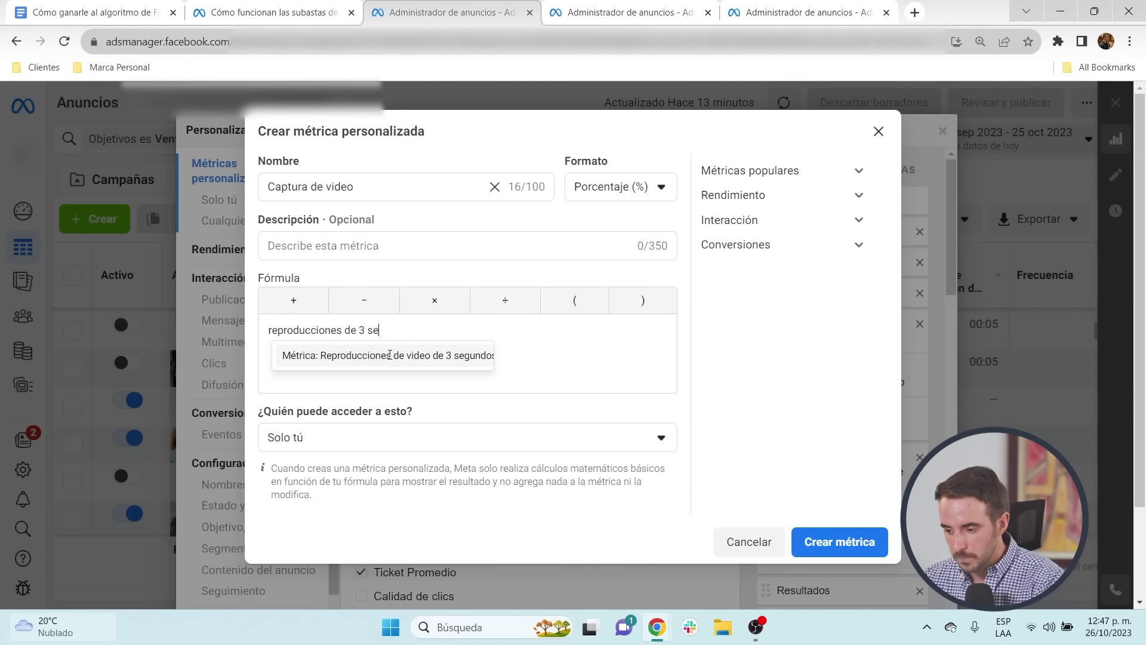
click(390, 355)
click(498, 308)
text(impres)
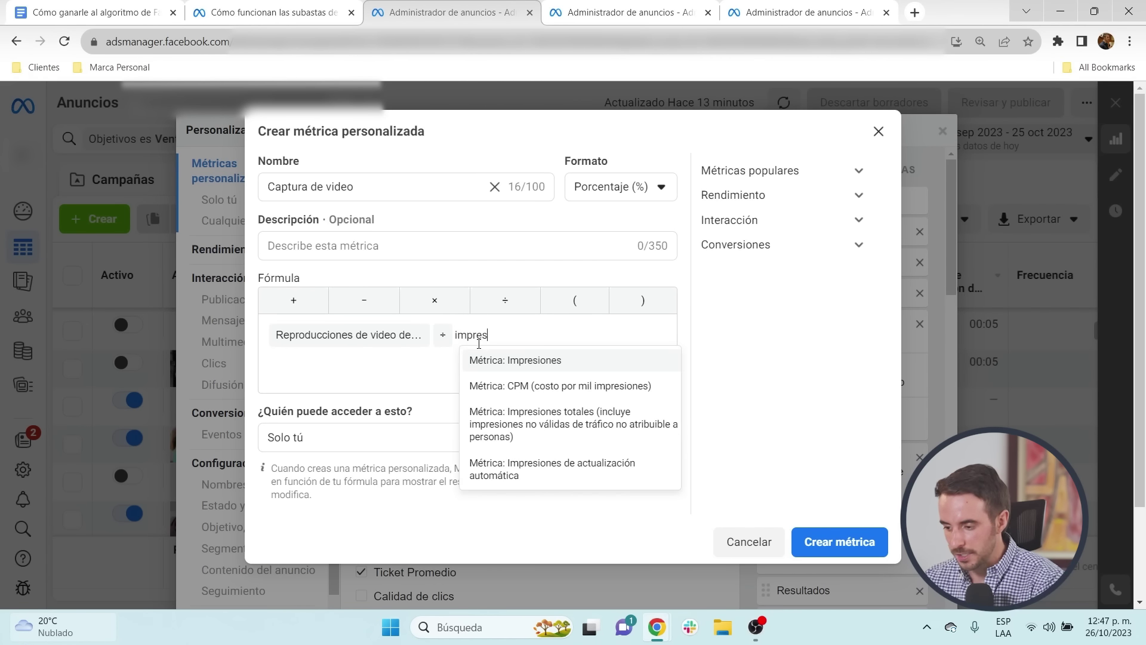
key(Return)
click(824, 530)
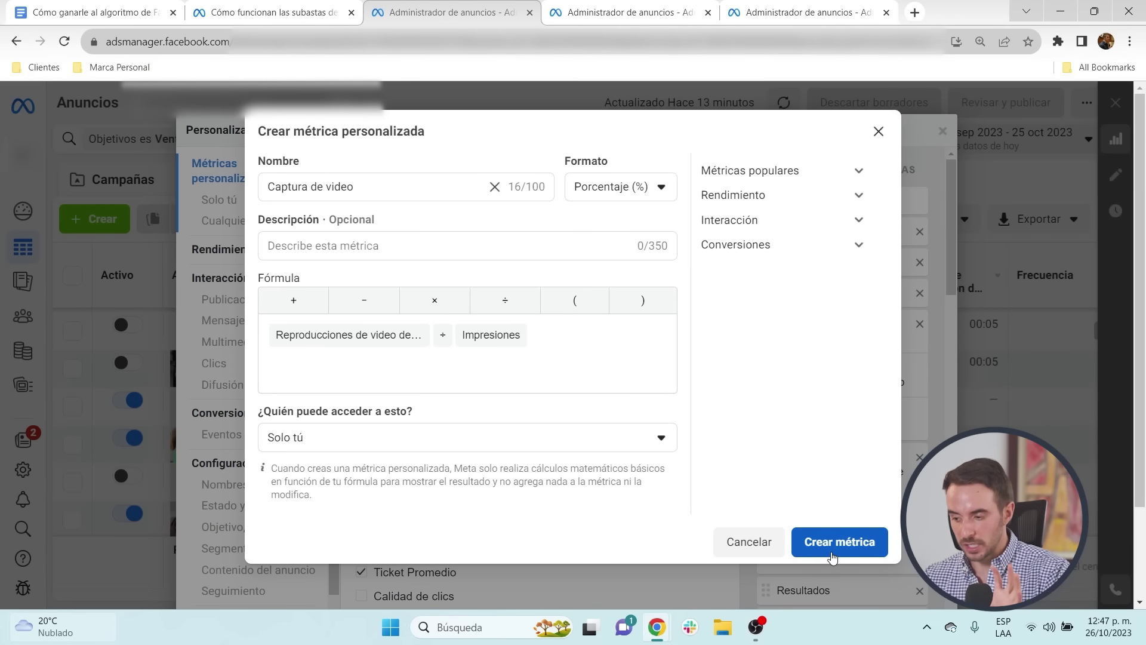
click(877, 131)
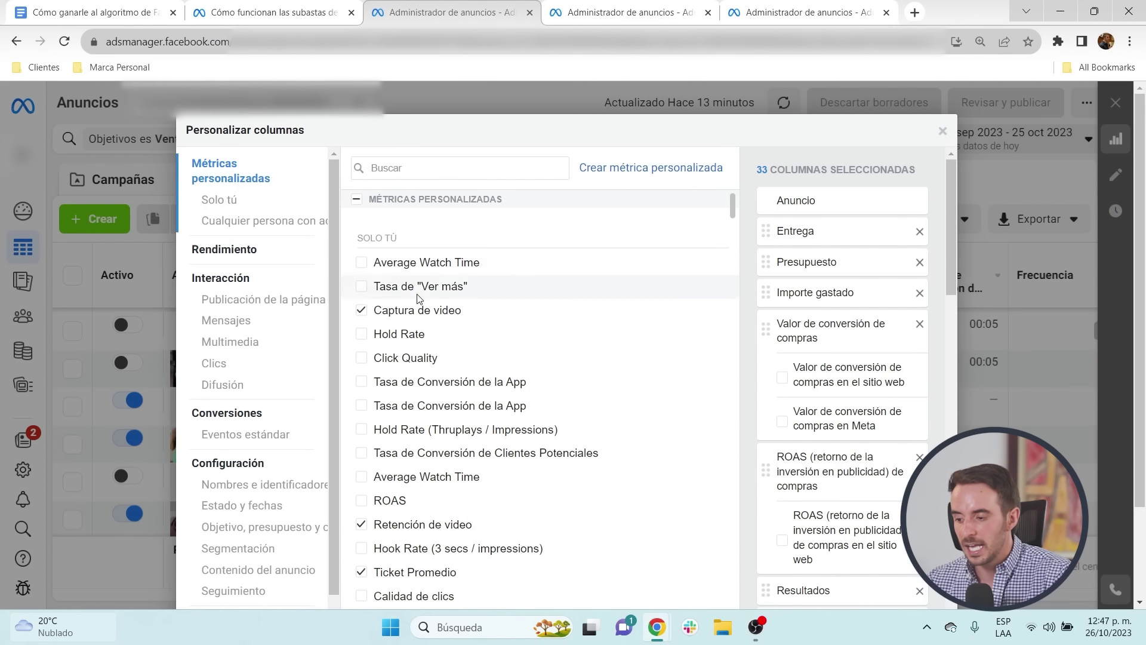
Step: Locate Captura de video among the custom metrics and compare its percentages across the individual Ventas ads
mouse_move(414, 315)
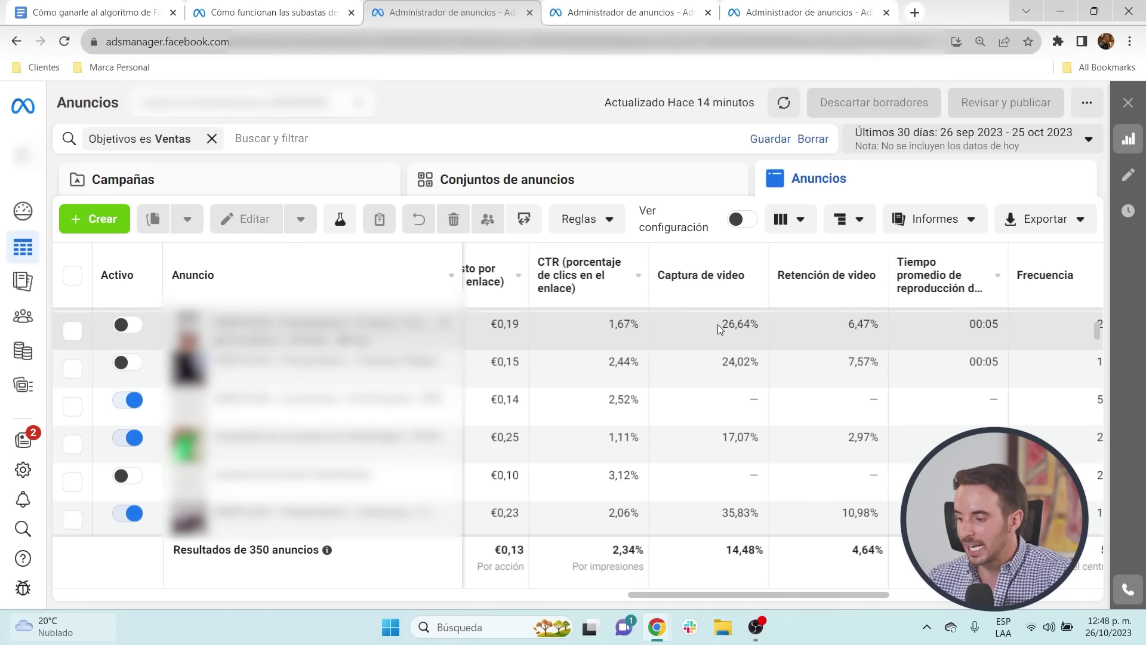
drag(719, 324, 751, 325)
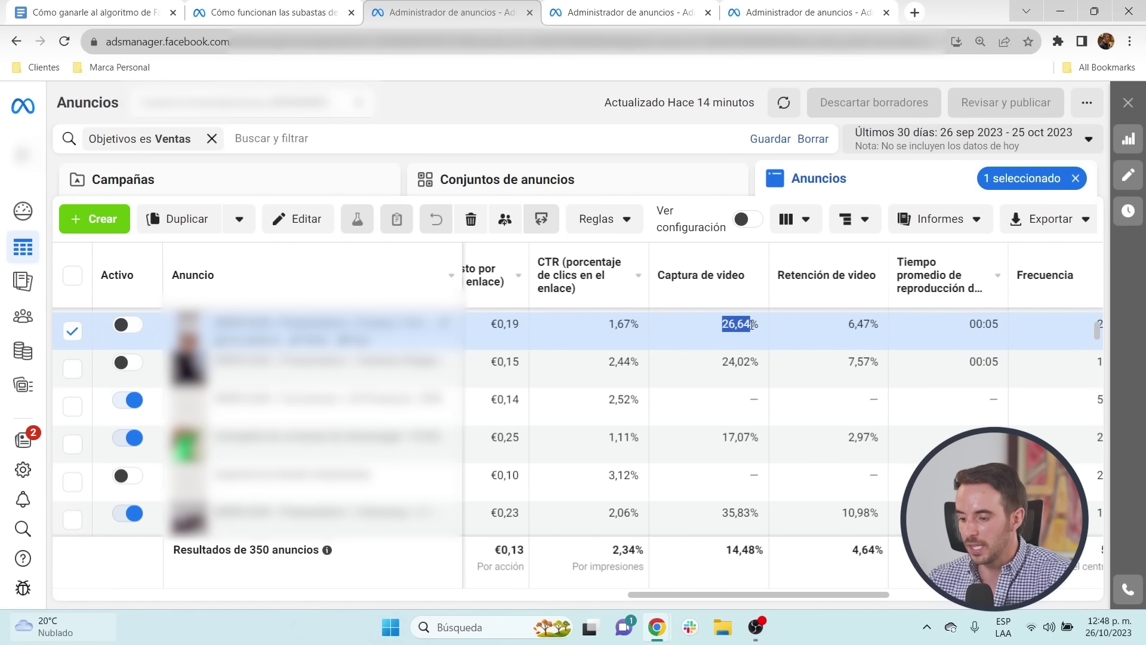
drag(723, 361, 759, 362)
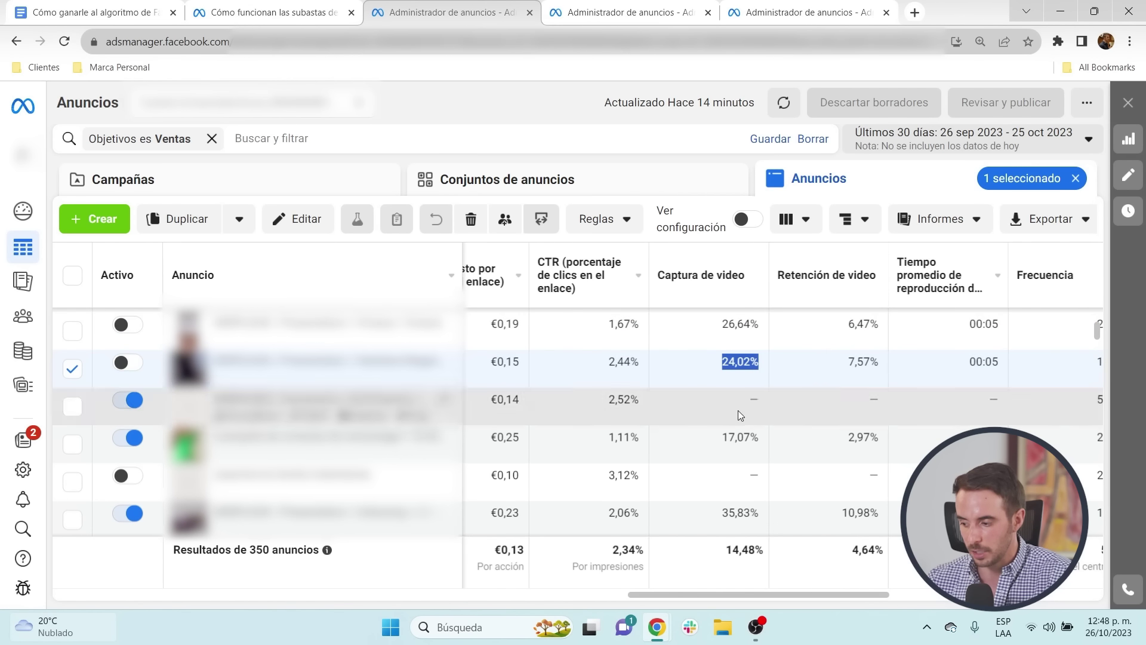
drag(721, 437, 760, 437)
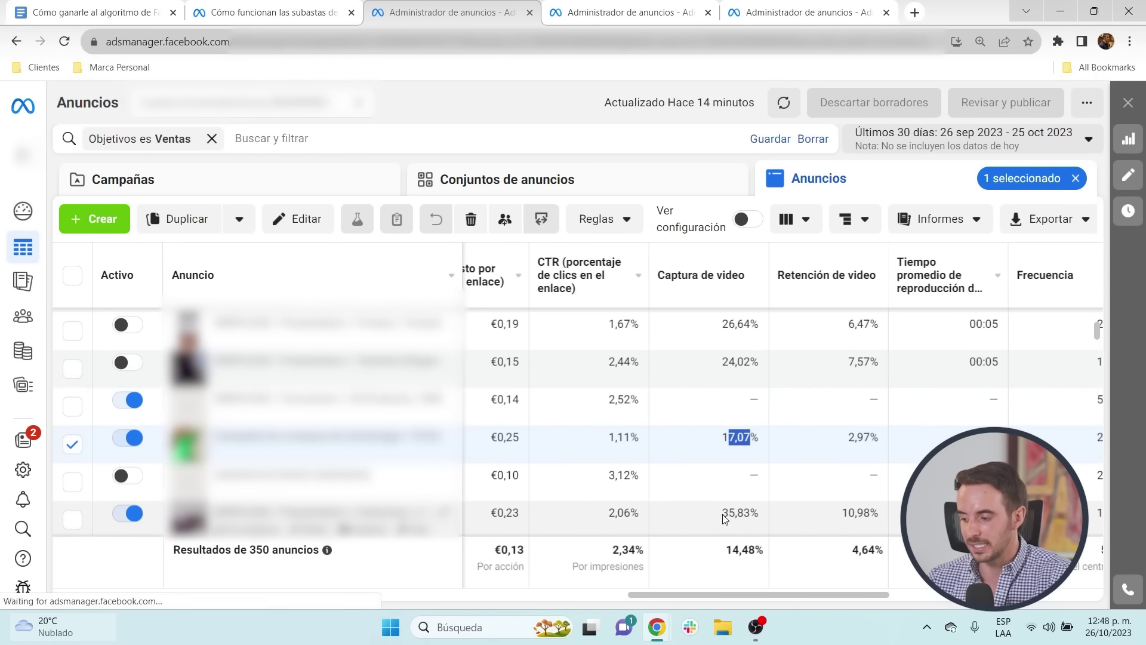
drag(721, 512, 759, 512)
drag(722, 324, 759, 325)
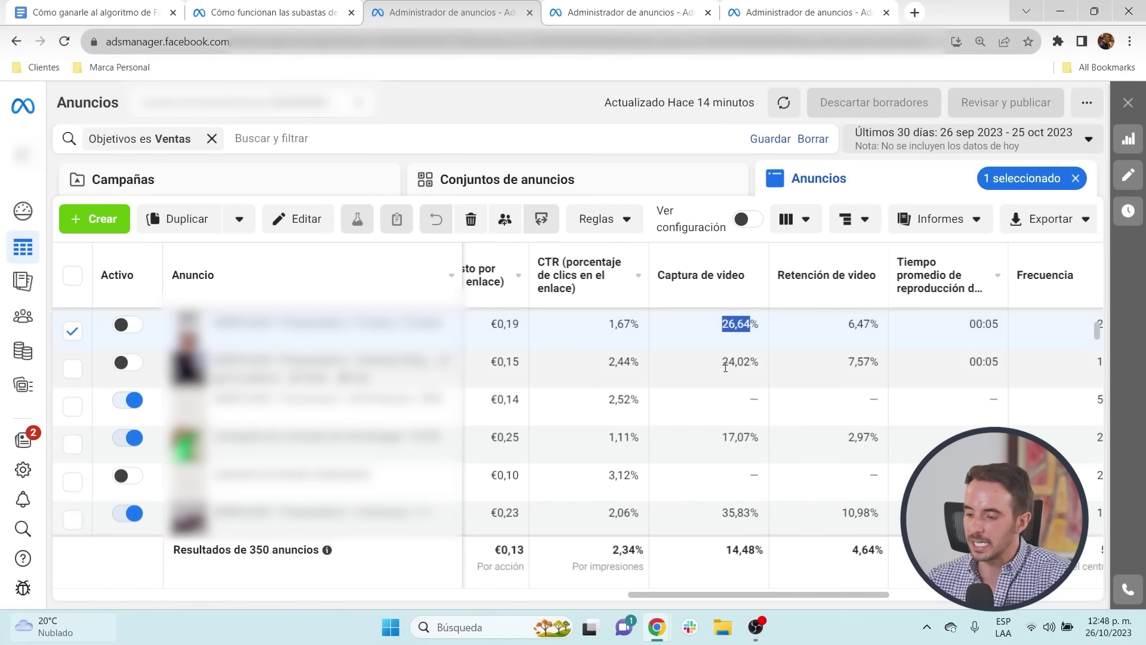
drag(722, 362, 762, 363)
click(728, 437)
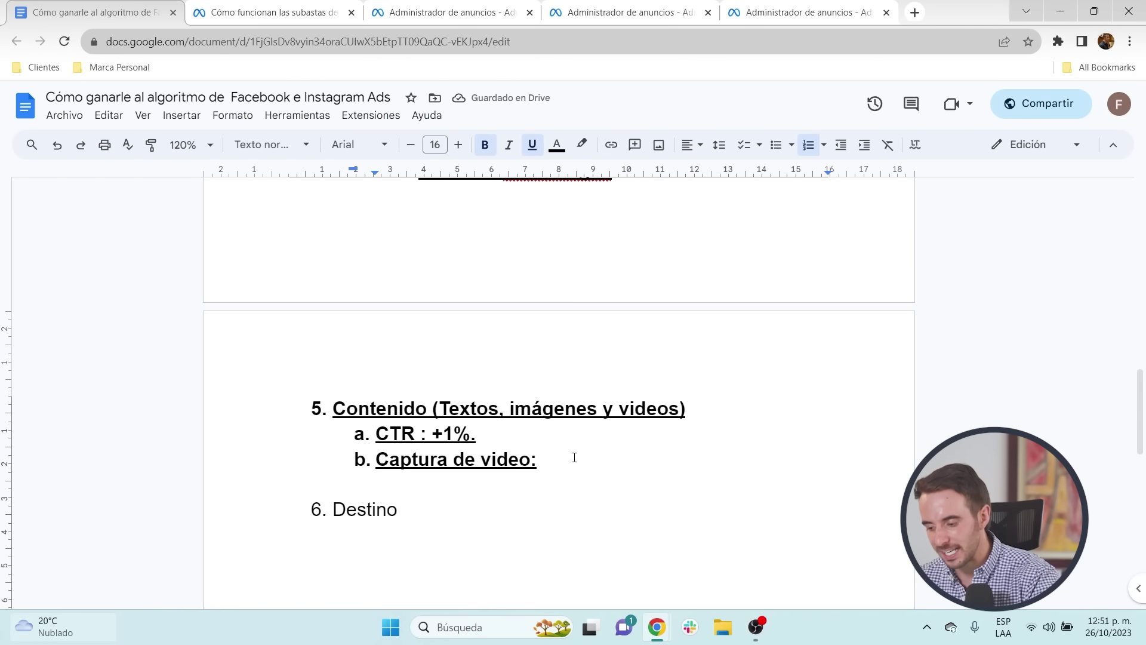
Step: In the document outline, set Captura de video to "+20%" and add the sub-item "Retención de video" below it
text(+20%)
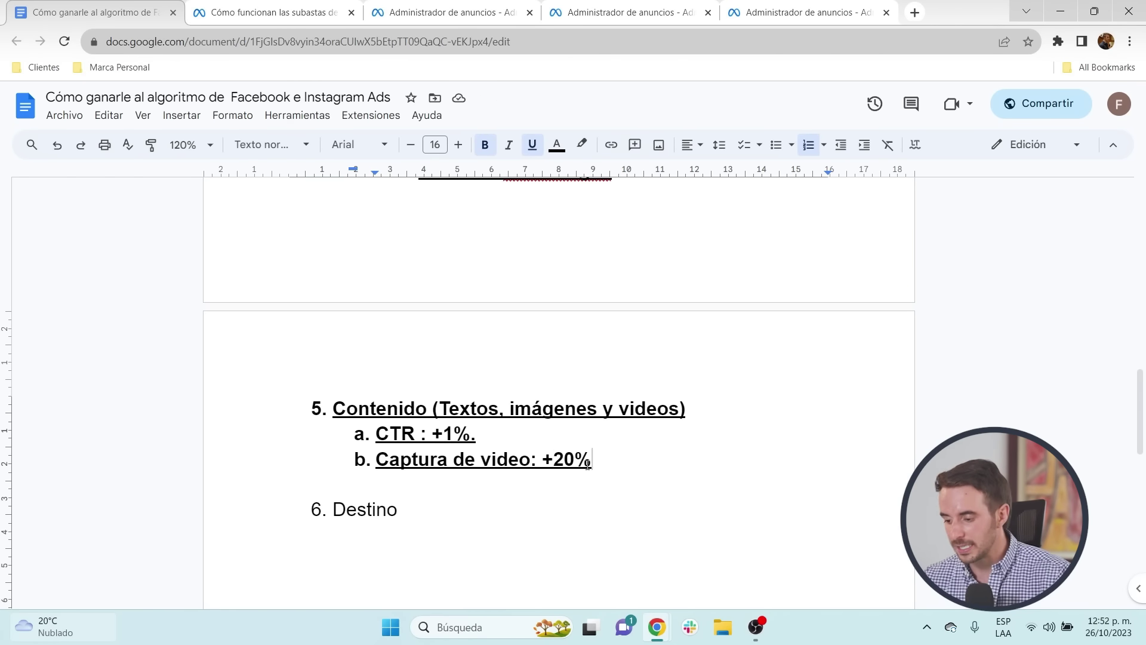
key(Return)
text(Reten)
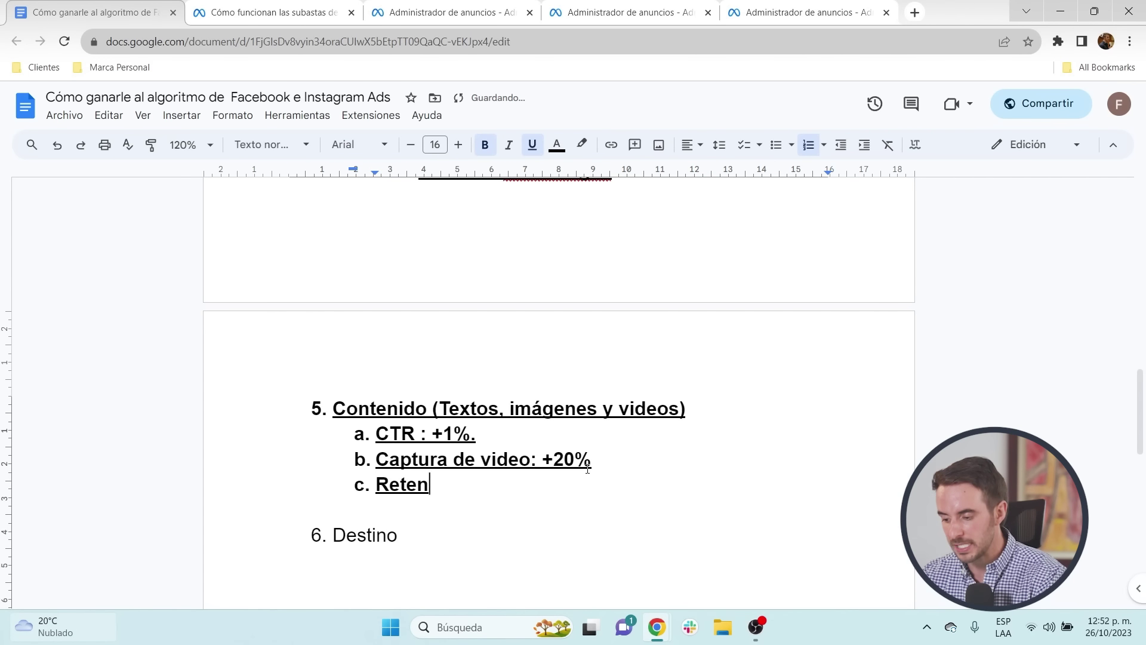
text(ción de video)
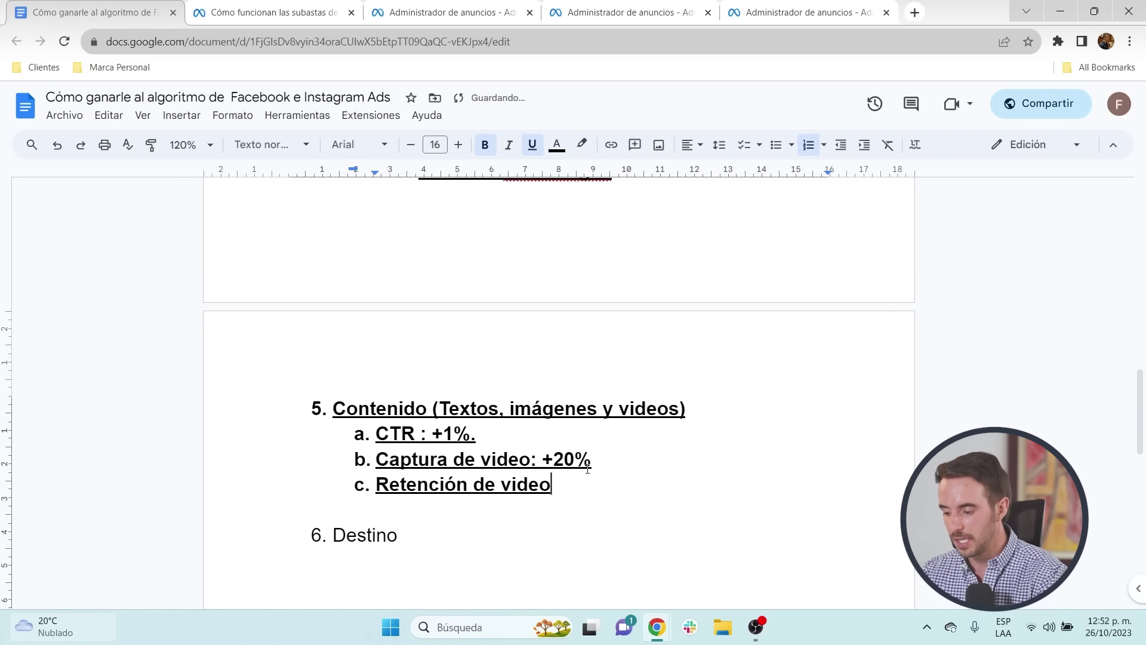
Step: In the Ventas account of Ads Manager, view the definition of the Retención de video column and open the column customization
key(ctrl+3)
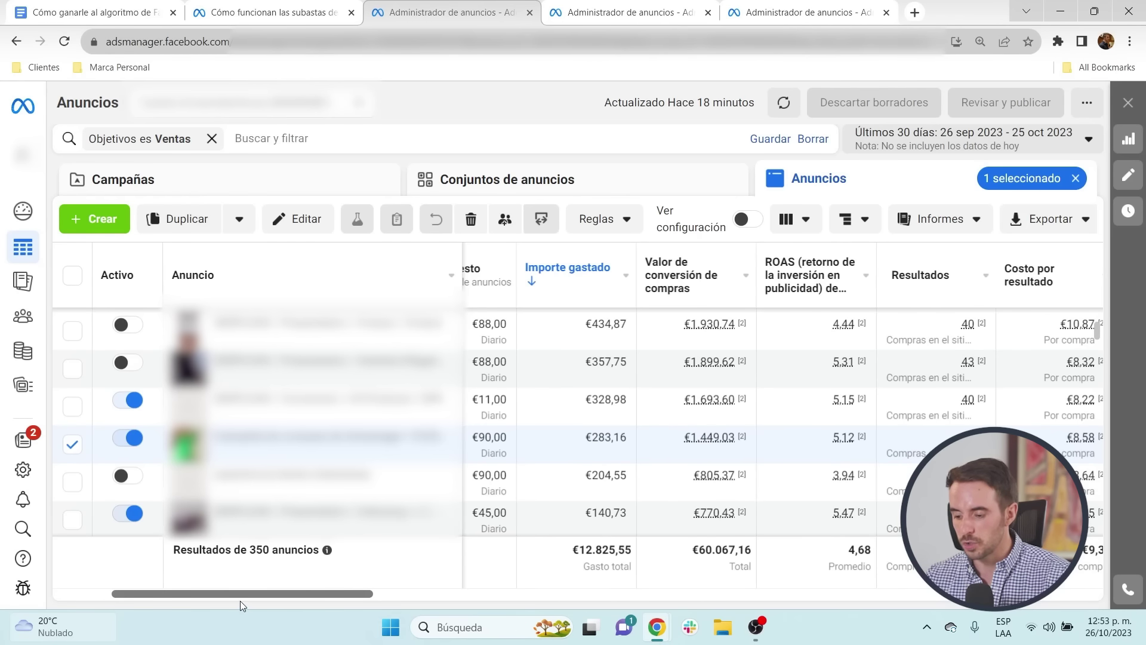
drag(242, 598, 755, 594)
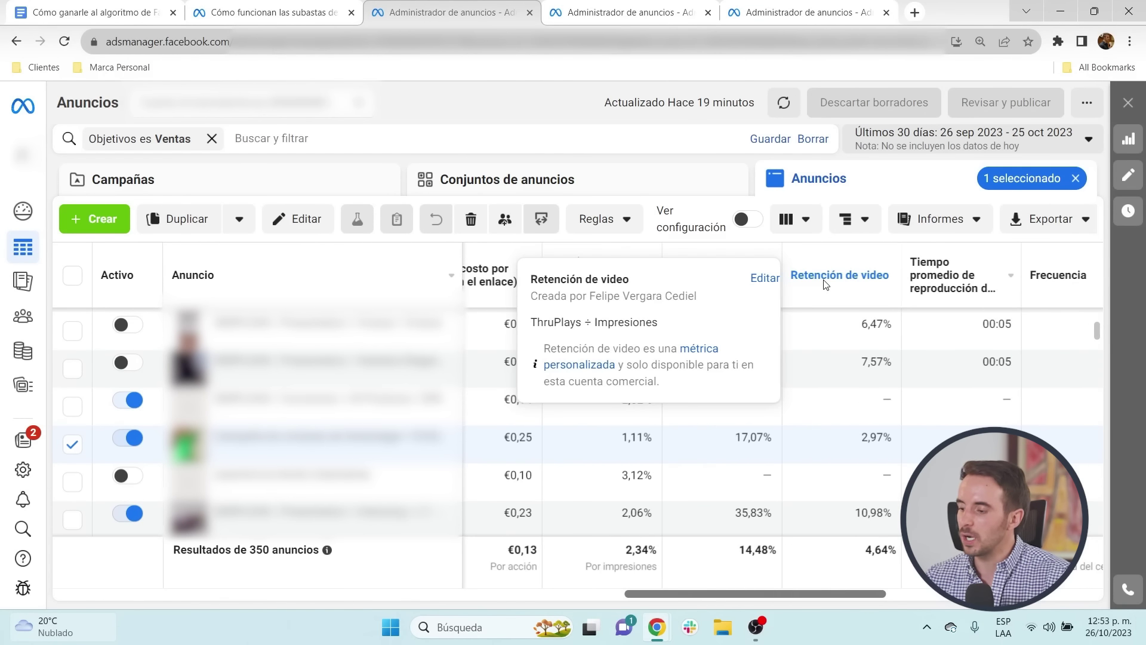
click(792, 220)
scroll(651, 543, down, 5)
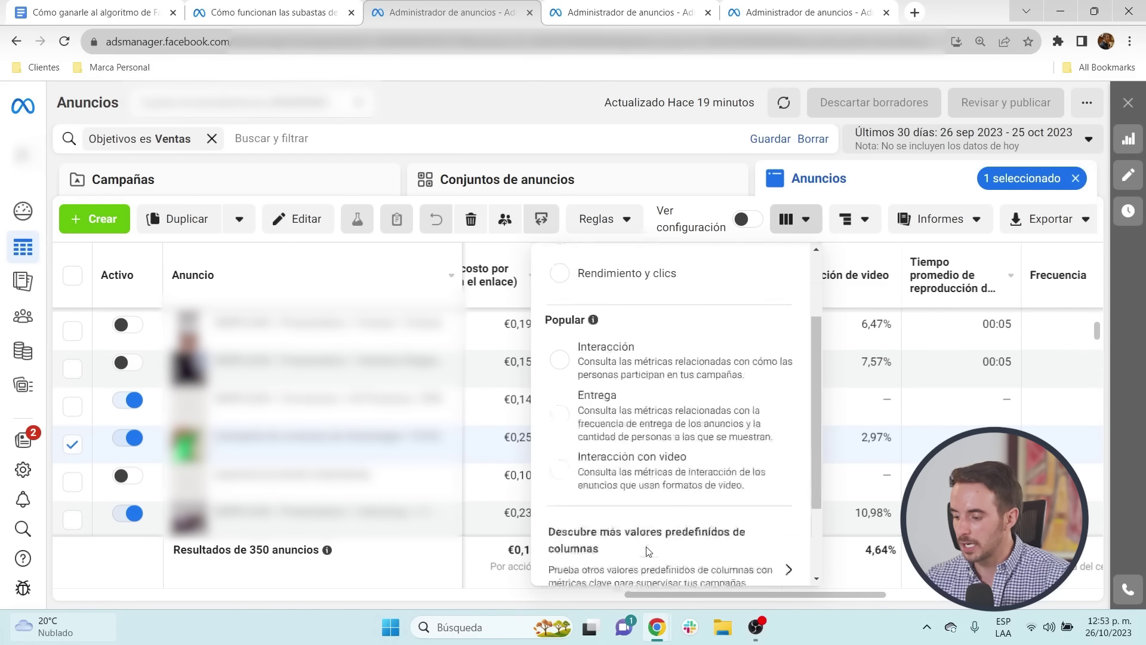
click(657, 561)
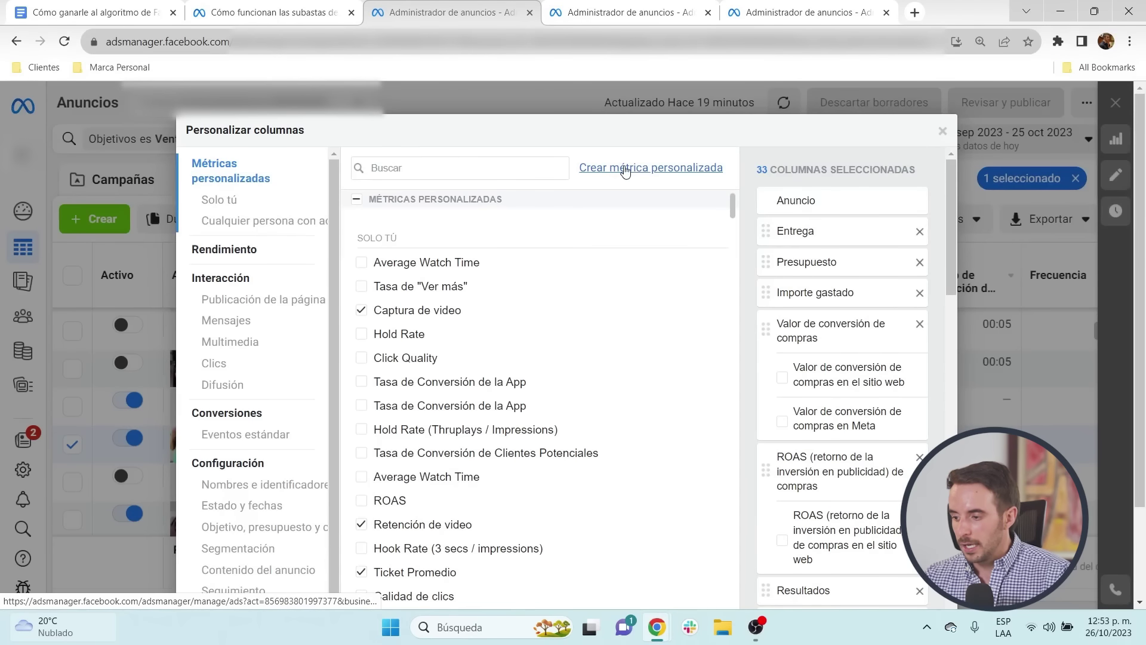
Step: Start a custom metric named "Retención de video" with the format Porcentaje (%)
click(597, 168)
click(363, 185)
text(Ret)
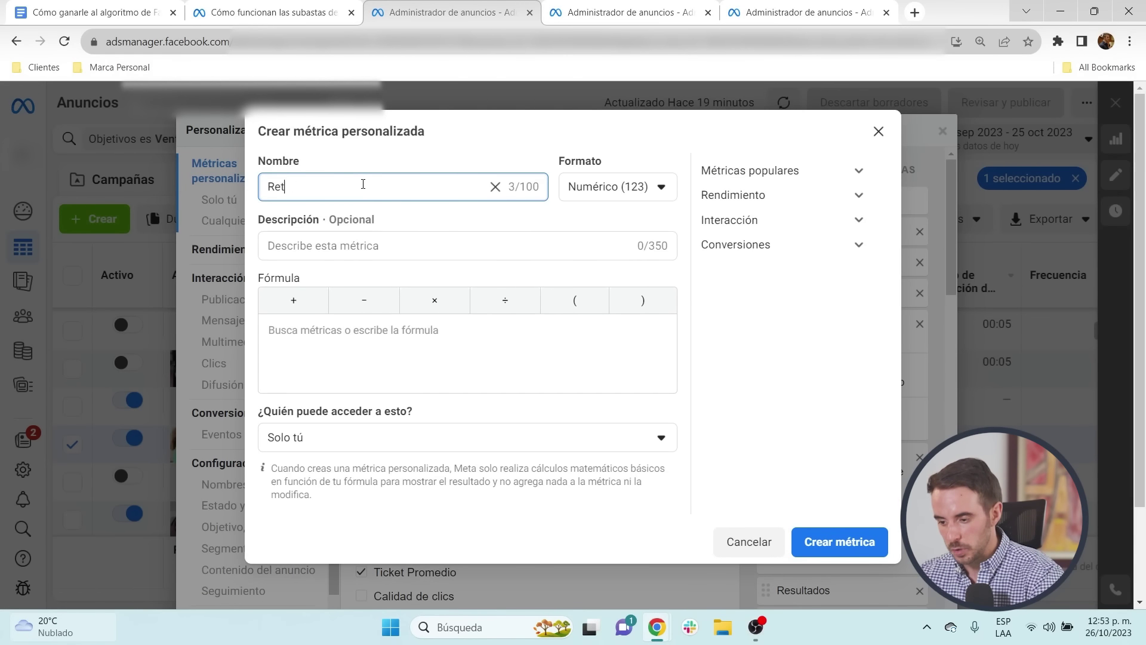
text(ención de video)
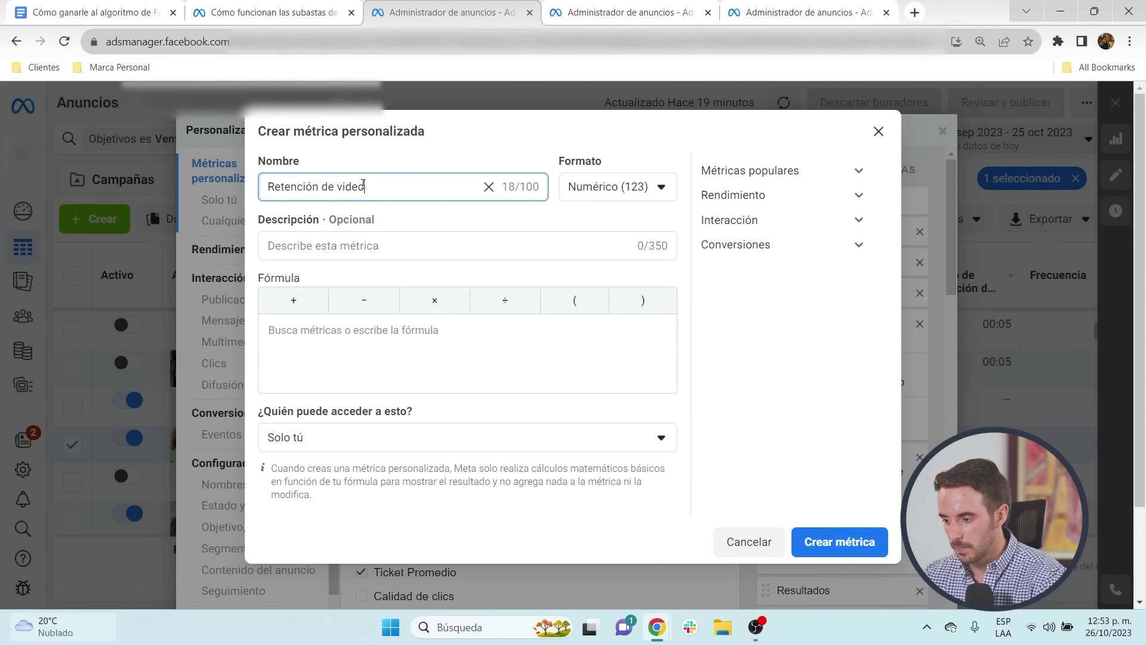
click(624, 187)
click(614, 249)
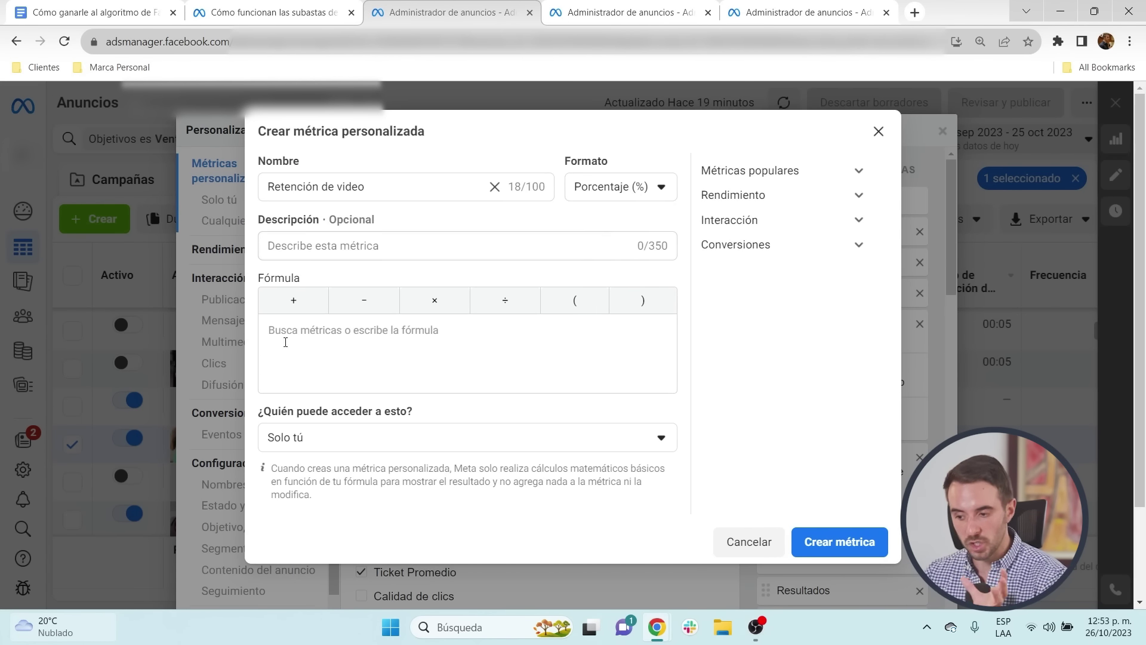
Step: Define the formula of the Retención de video metric as ThruPlays ÷ Impresiones
click(336, 330)
text(thru)
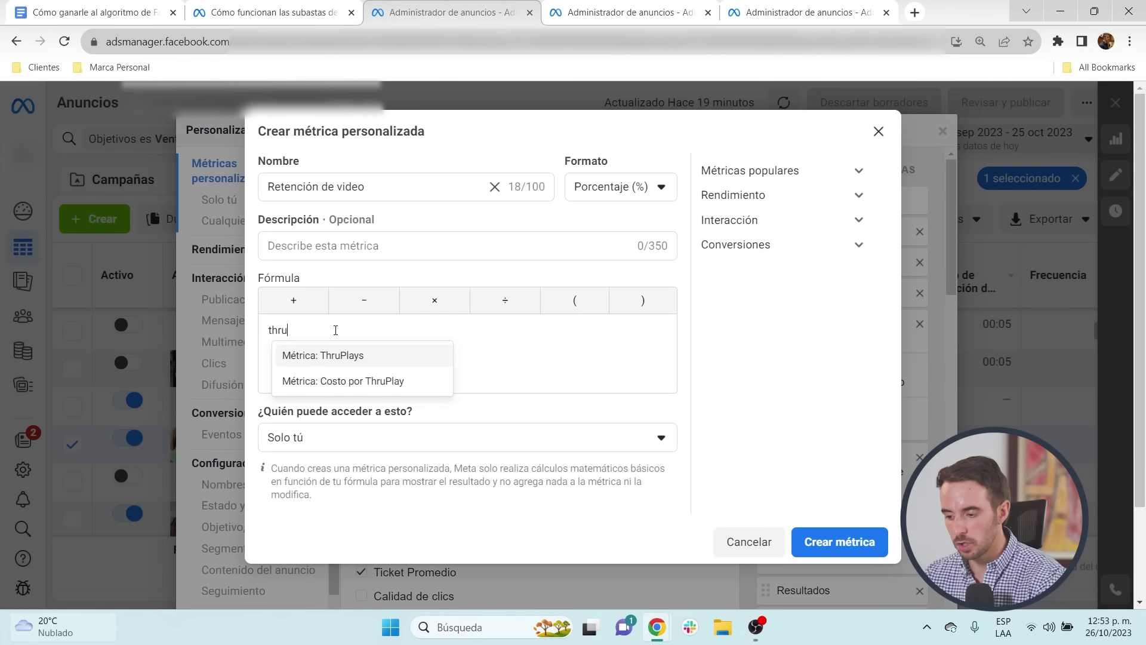
key(Return)
click(493, 304)
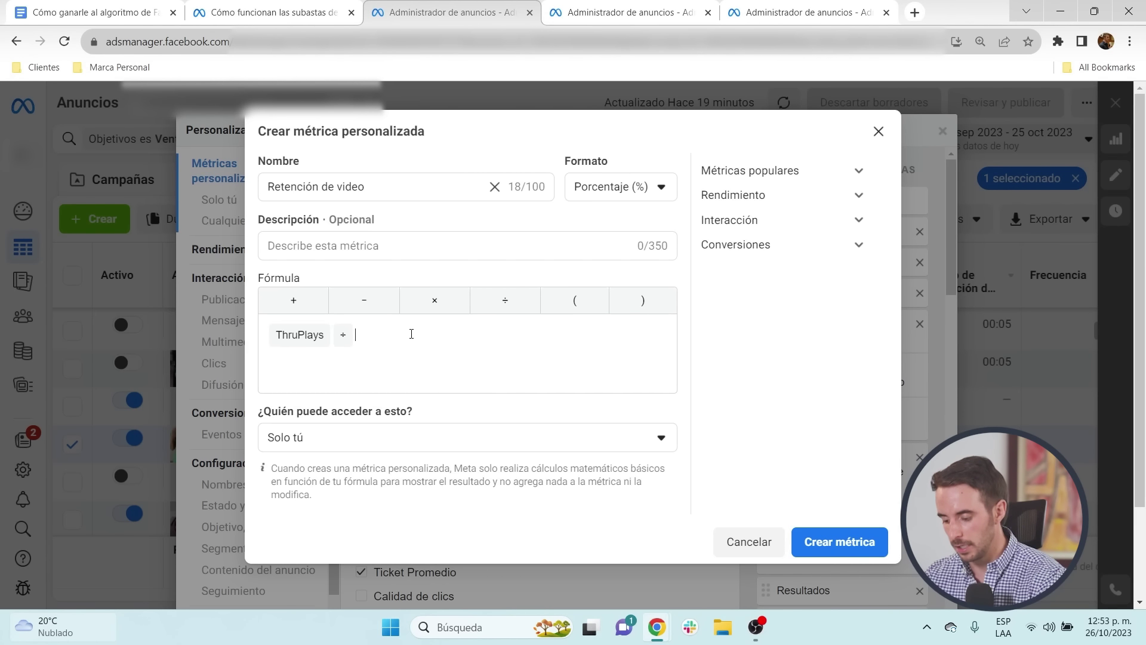
text(impresi)
click(407, 360)
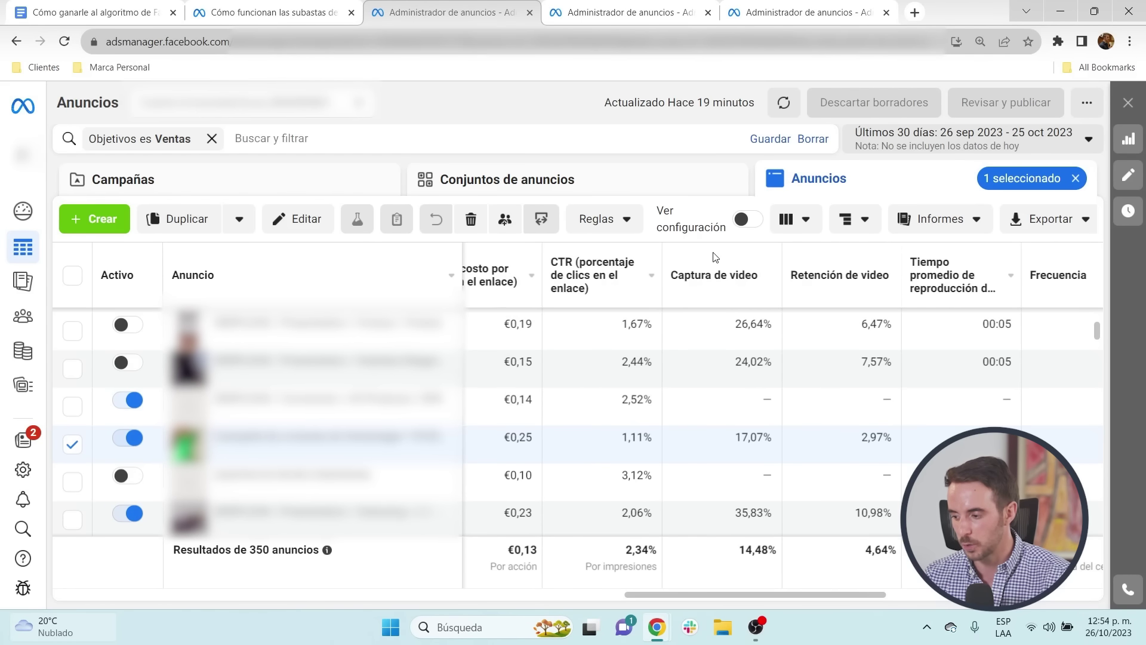
Step: Examine the formula definitions of the Retención de video and Captura de video columns in the Ventas ads table
mouse_move(714, 263)
drag(531, 322, 587, 328)
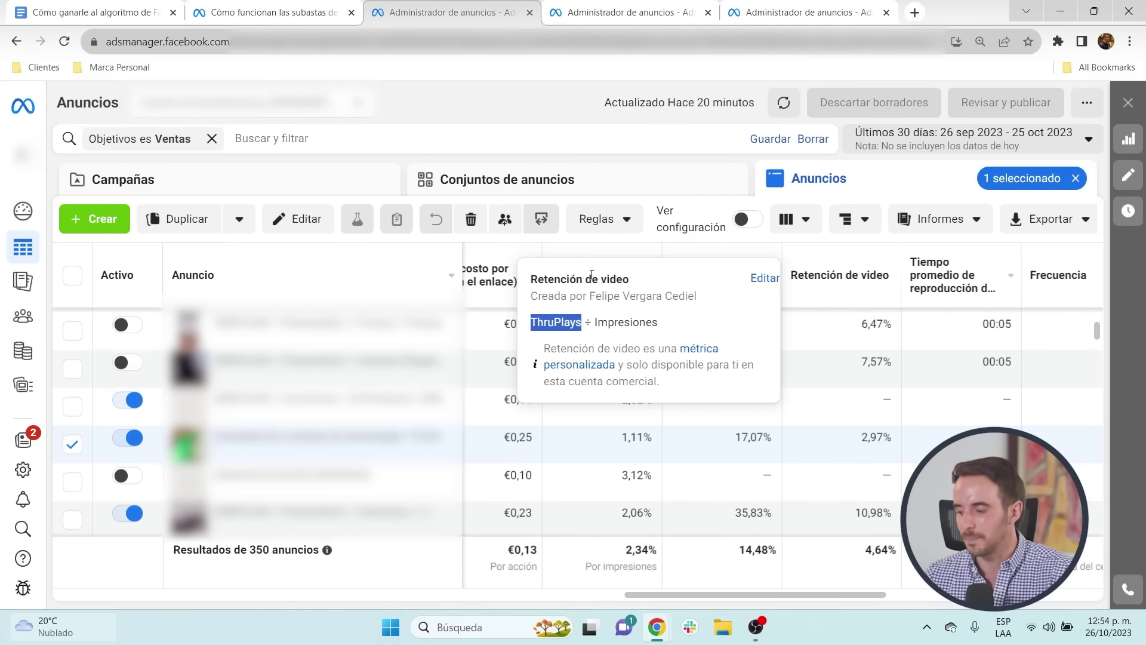
mouse_move(694, 281)
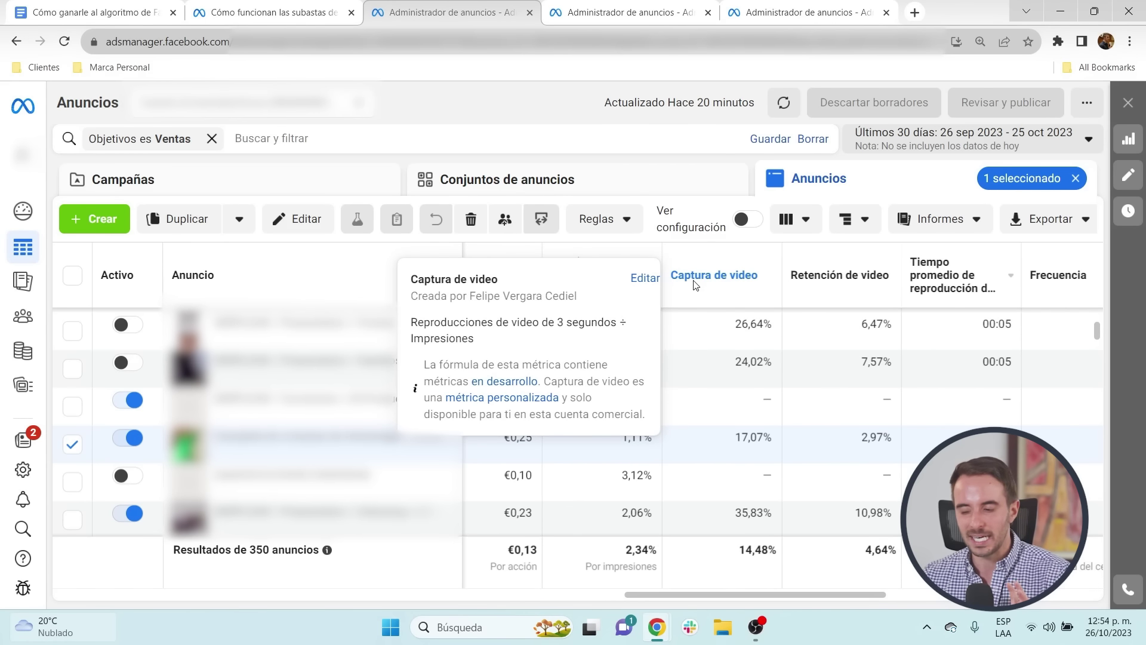
mouse_move(798, 281)
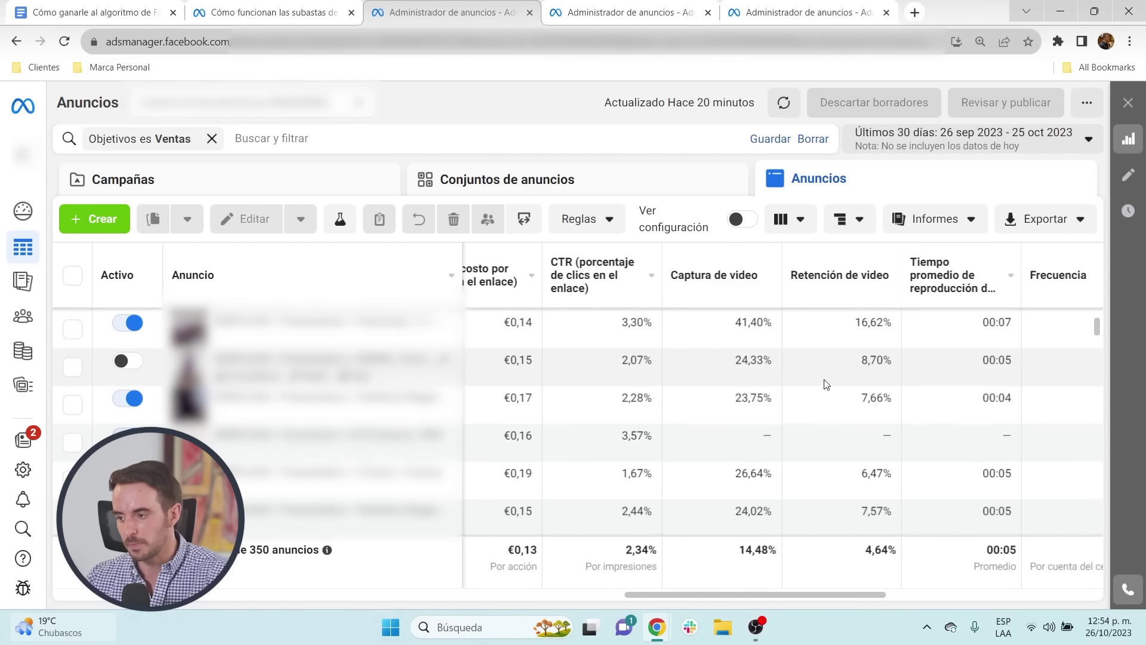
Step: Compare Retención del video in the Interacción and Clientes potenciales ads, and clear the ad selection in the Clientes potenciales table
click(633, 12)
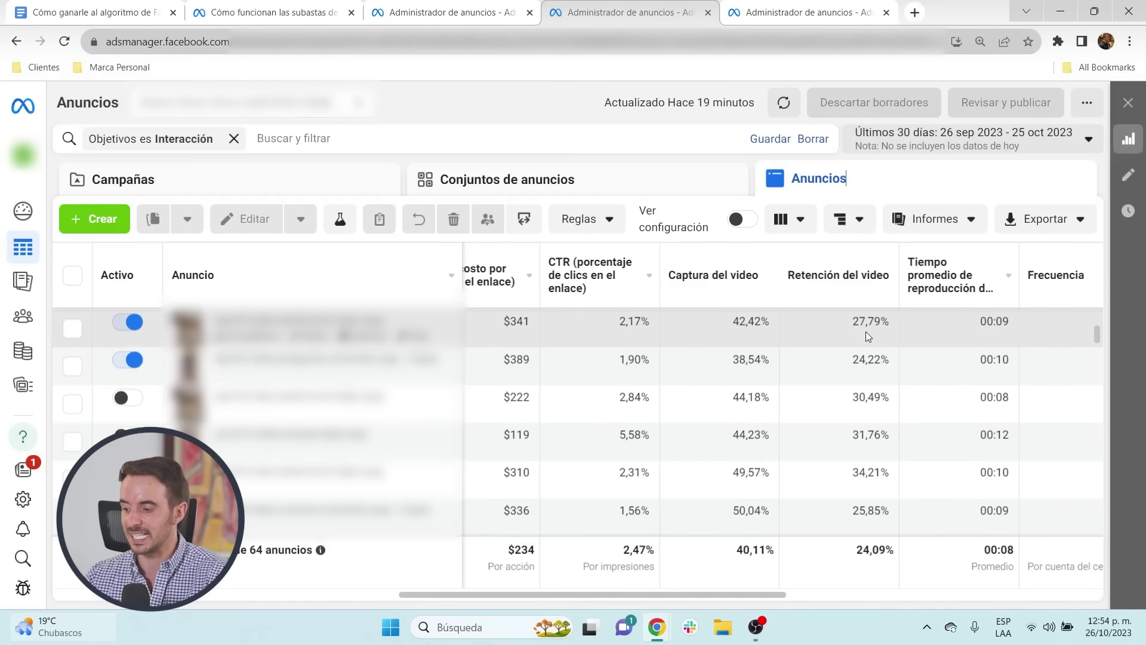
click(823, 10)
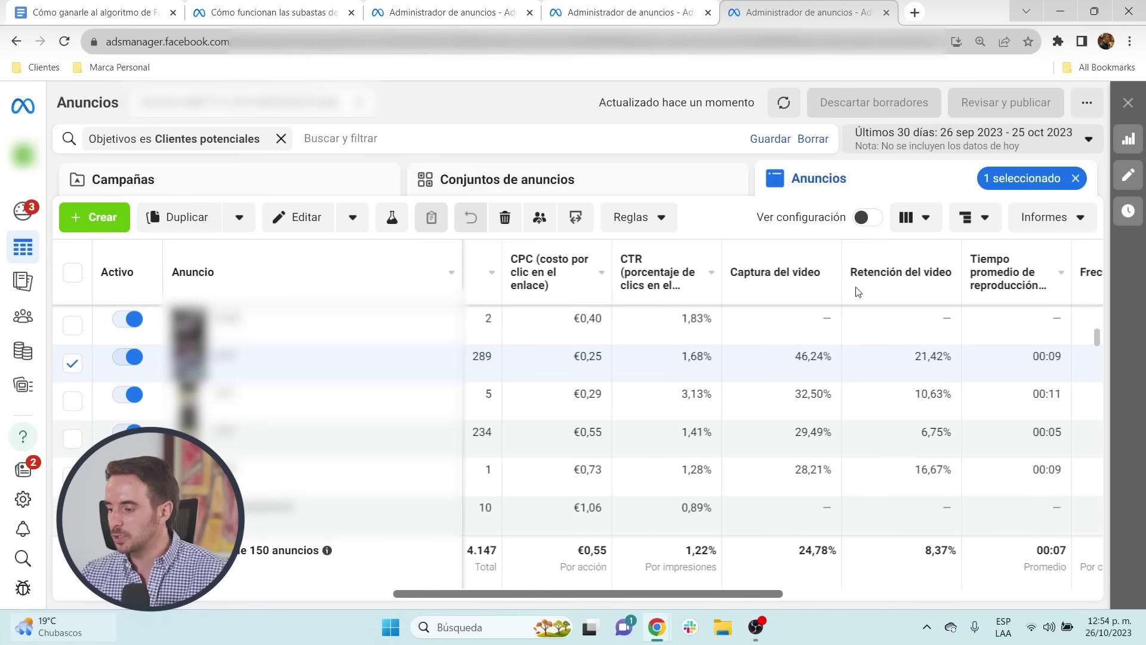
click(1075, 178)
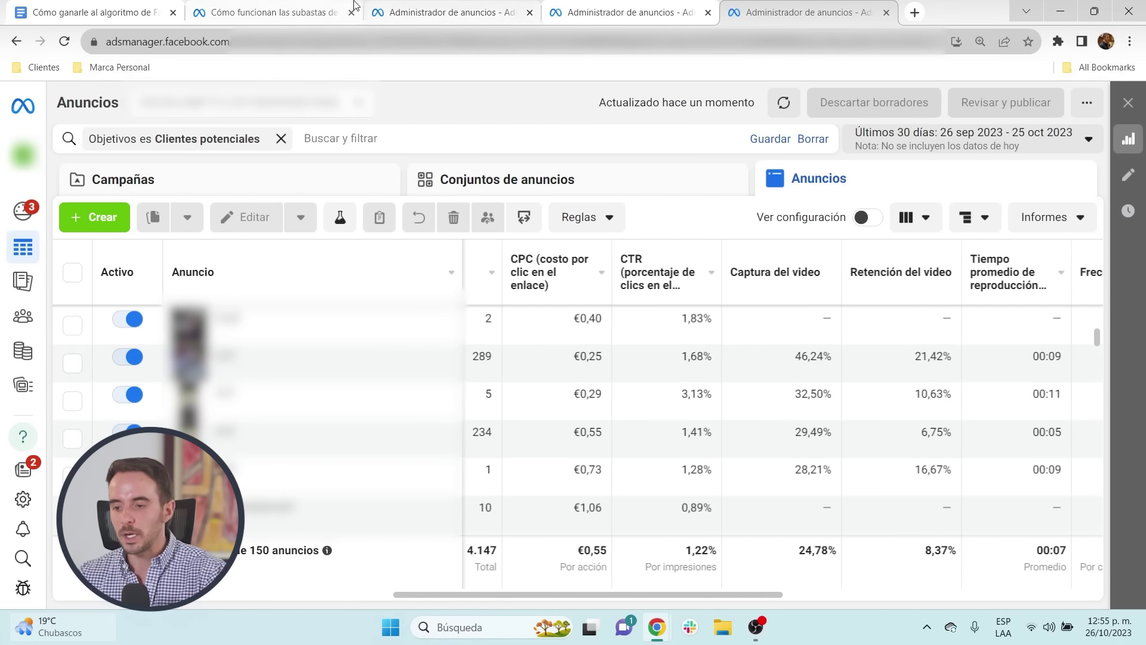
Step: In the Google Docs outline, format the item Destino as bold and underlined
click(89, 12)
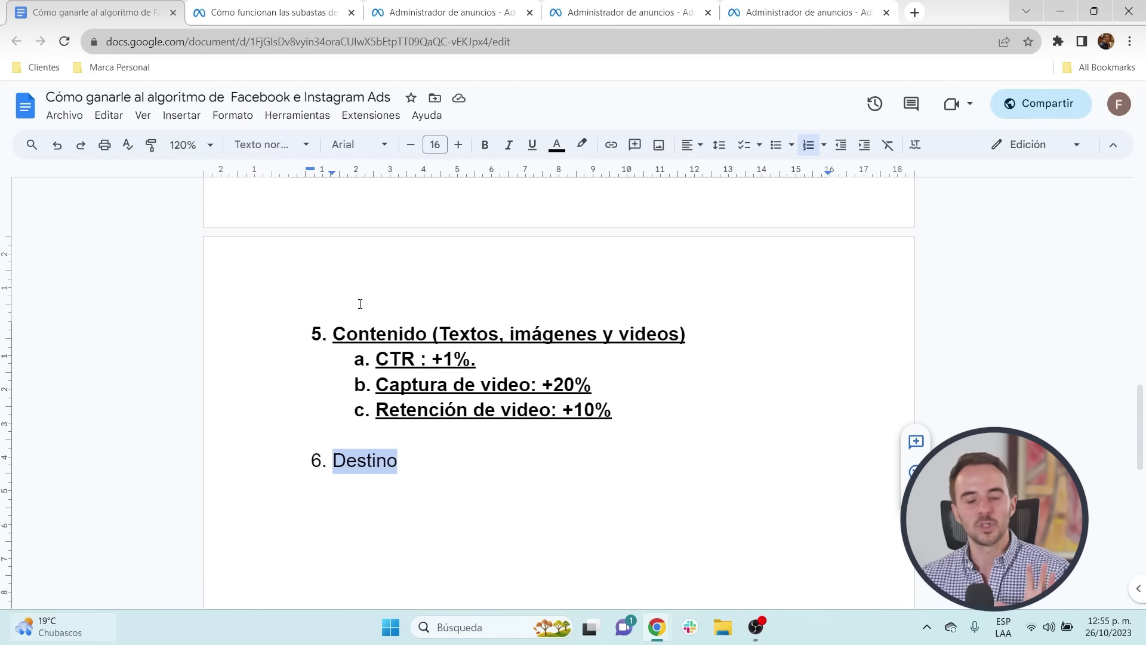
key(ctrl+b)
key(ctrl+u)
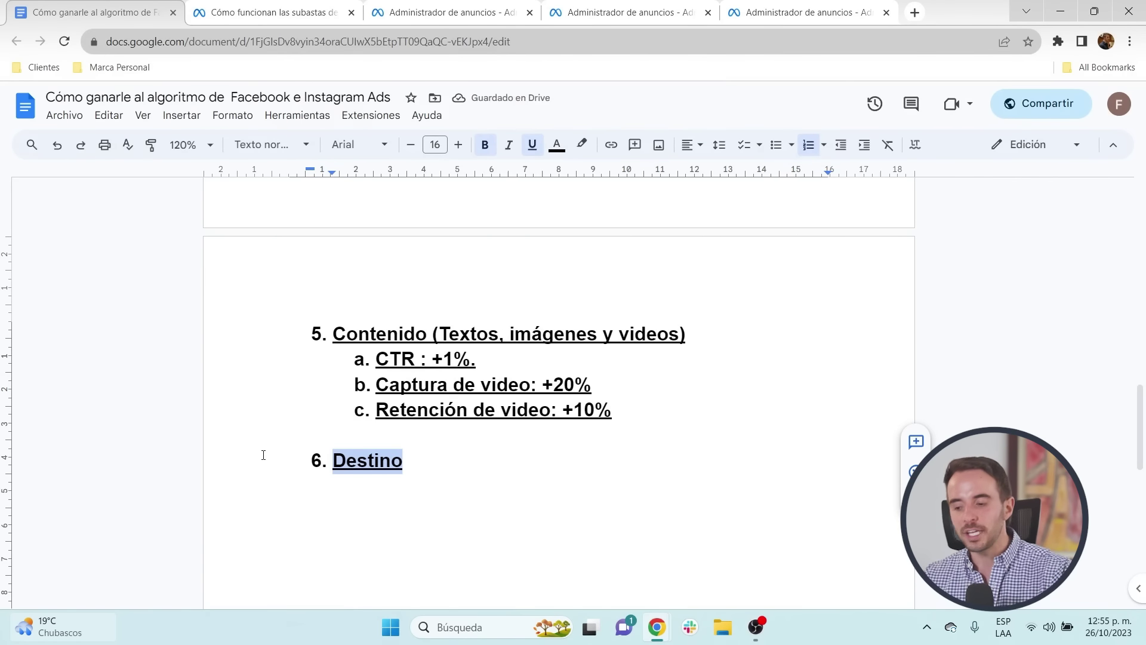
Step: Highlight the Contenido section and review the outline points that precede Destino
scroll(537, 517, up, 1)
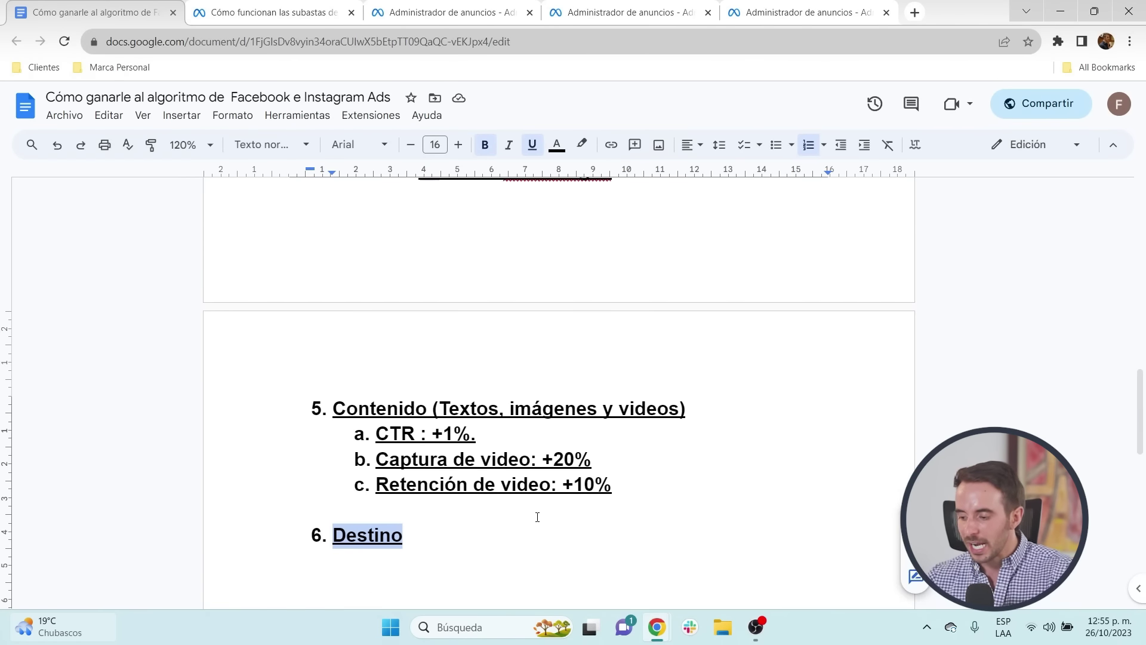
drag(635, 481, 331, 233)
scroll(435, 331, up, 3)
scroll(334, 286, up, 3)
scroll(331, 286, up, 2)
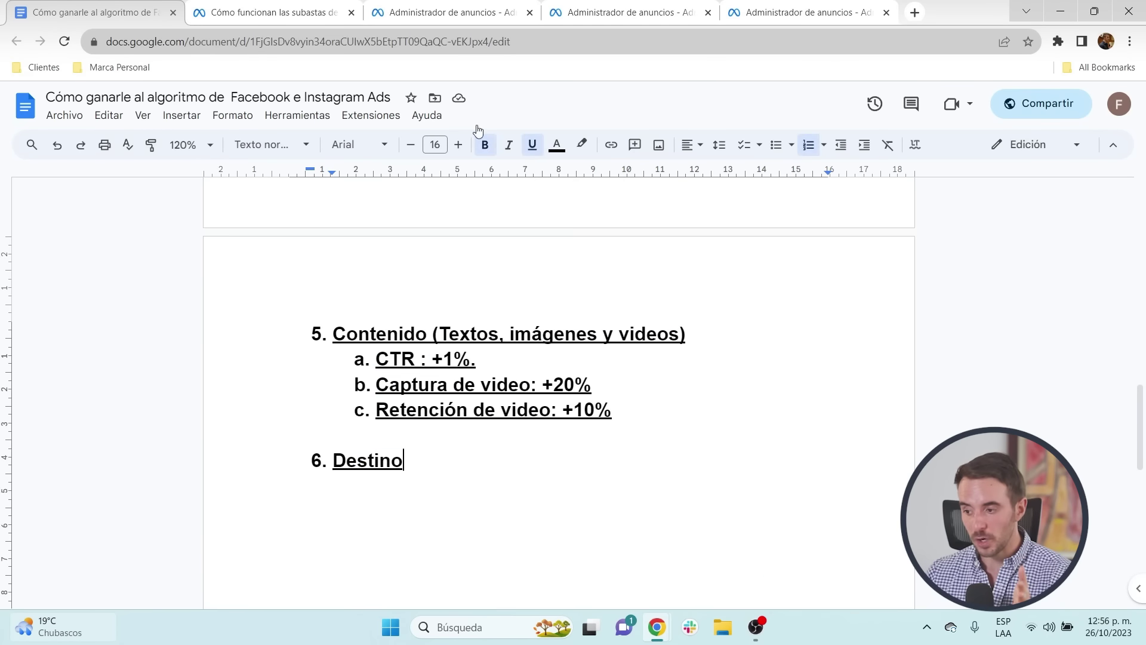
Step: In the Ventas account of Ads Manager, start a custom metric named "Tasa de Conversión" with the format Porcentaje (%)
click(450, 6)
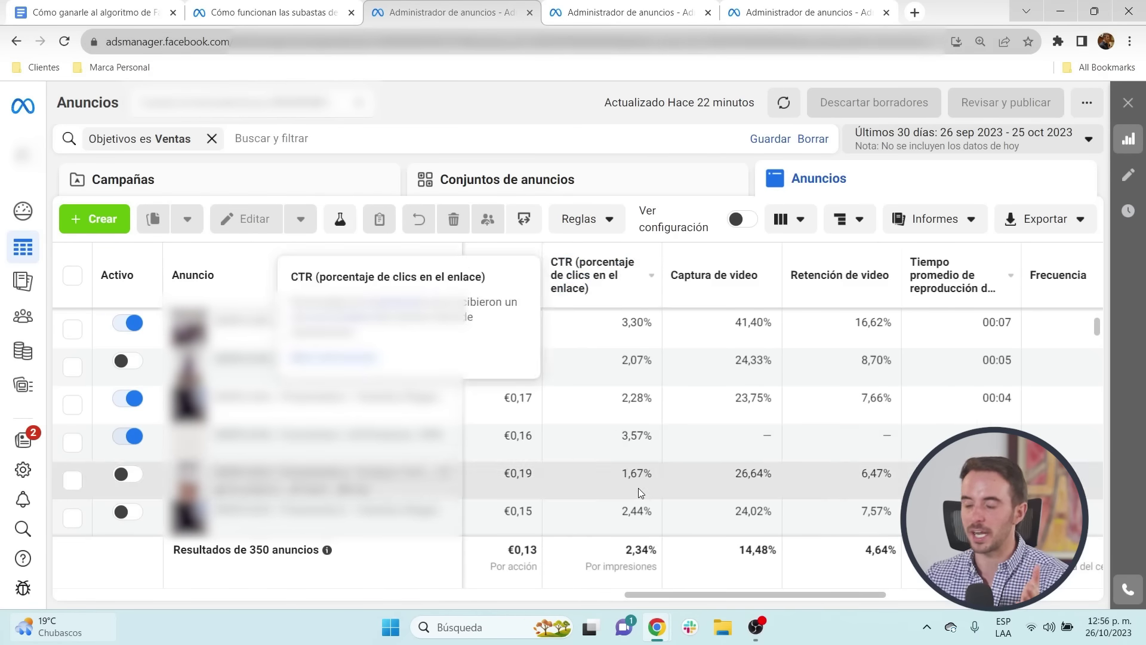
scroll(643, 489, left, 5)
scroll(643, 489, left, 5)
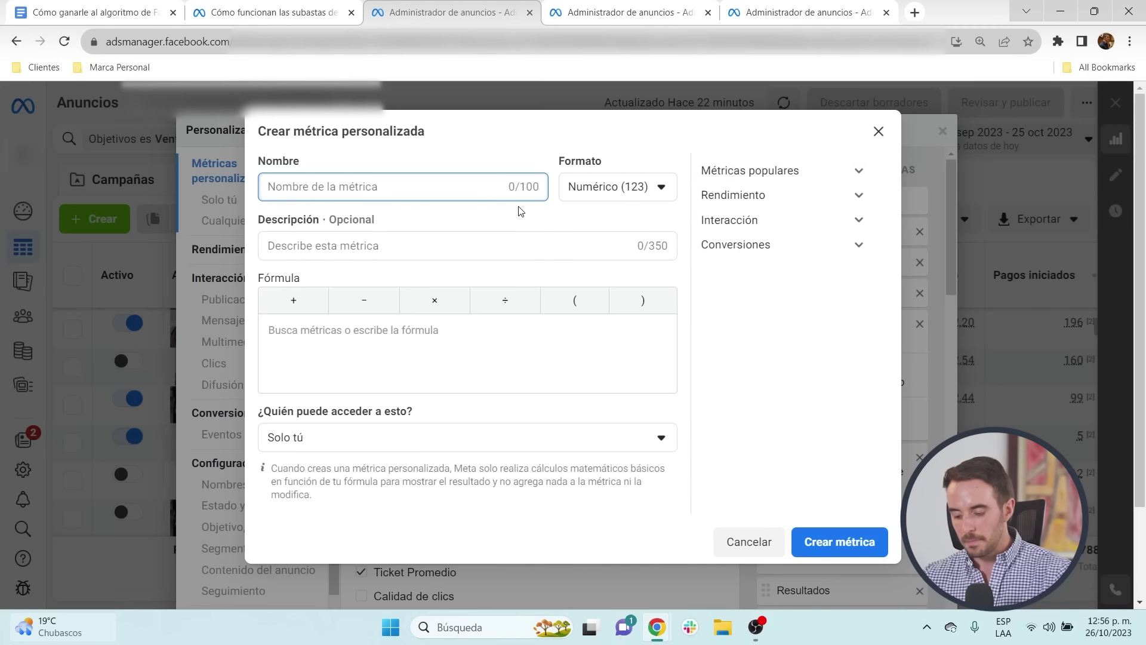
text(Tasa de COnv)
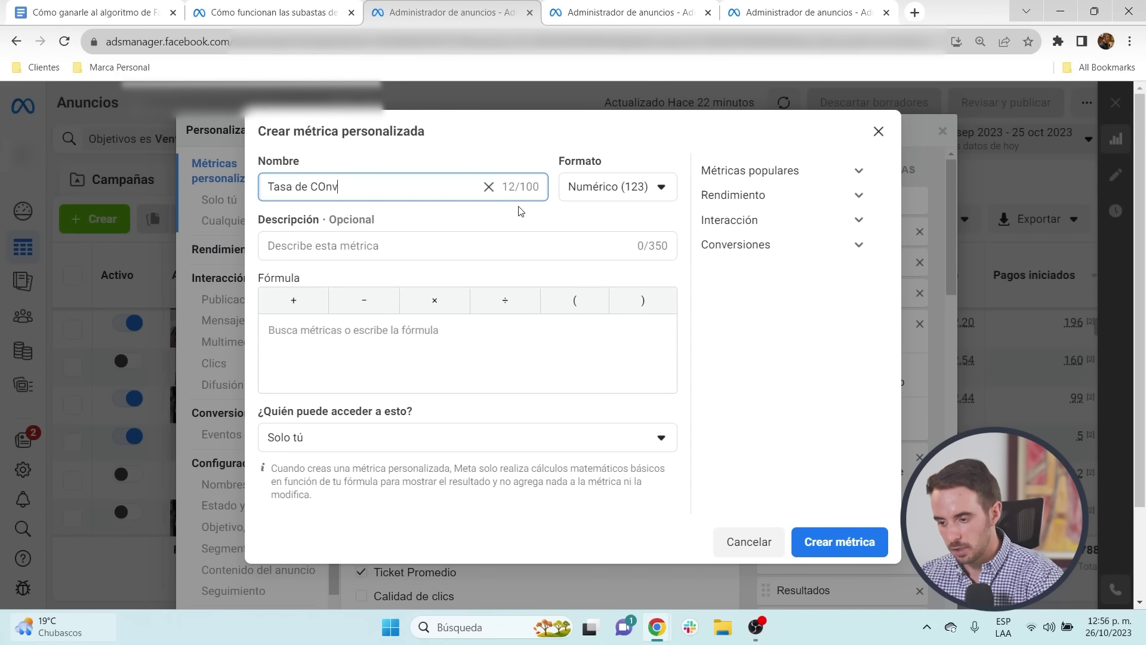
text(ersión)
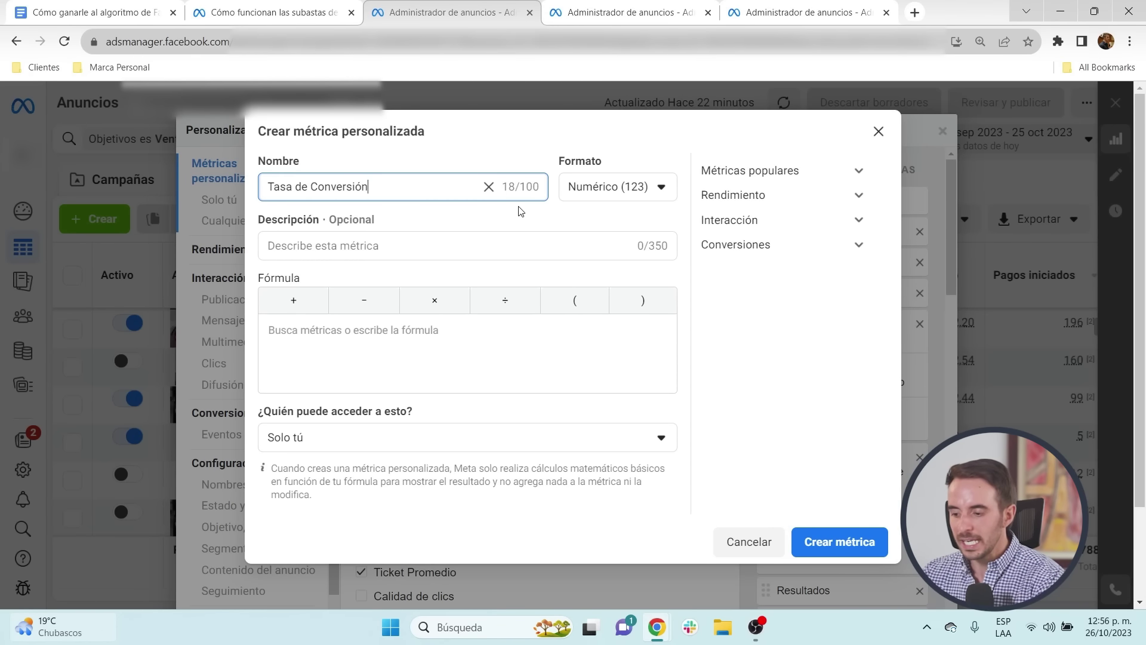
click(453, 336)
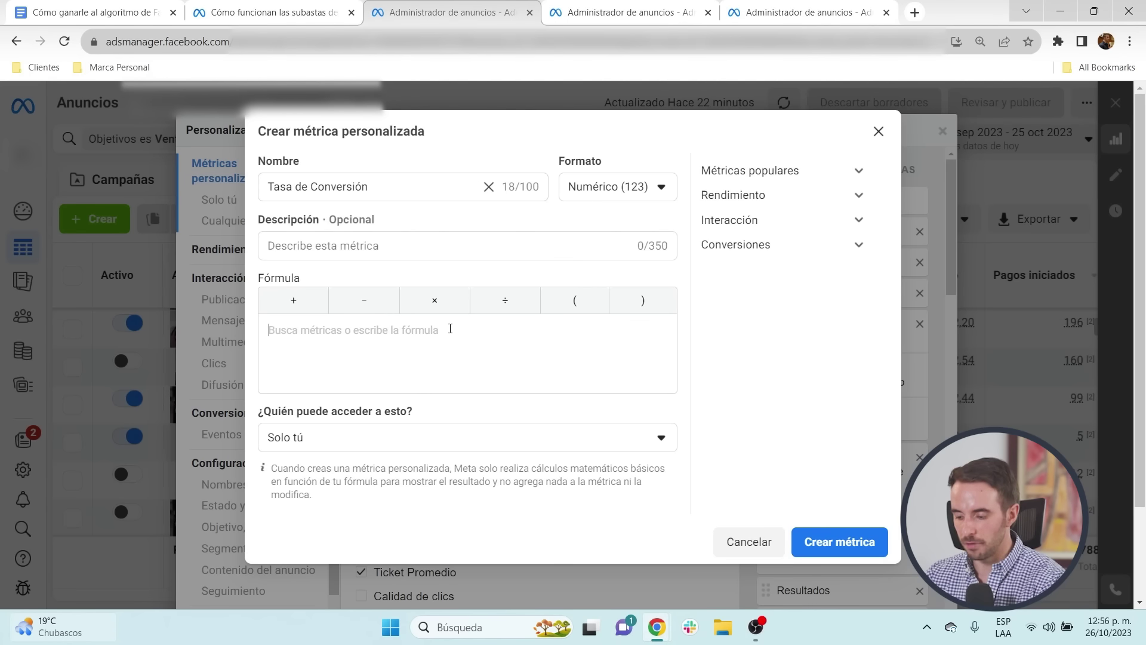
click(621, 186)
click(603, 253)
Step: Define the metric's formula as Compras ÷ Visitas a la página de destino and create the metric
click(463, 355)
text(compras)
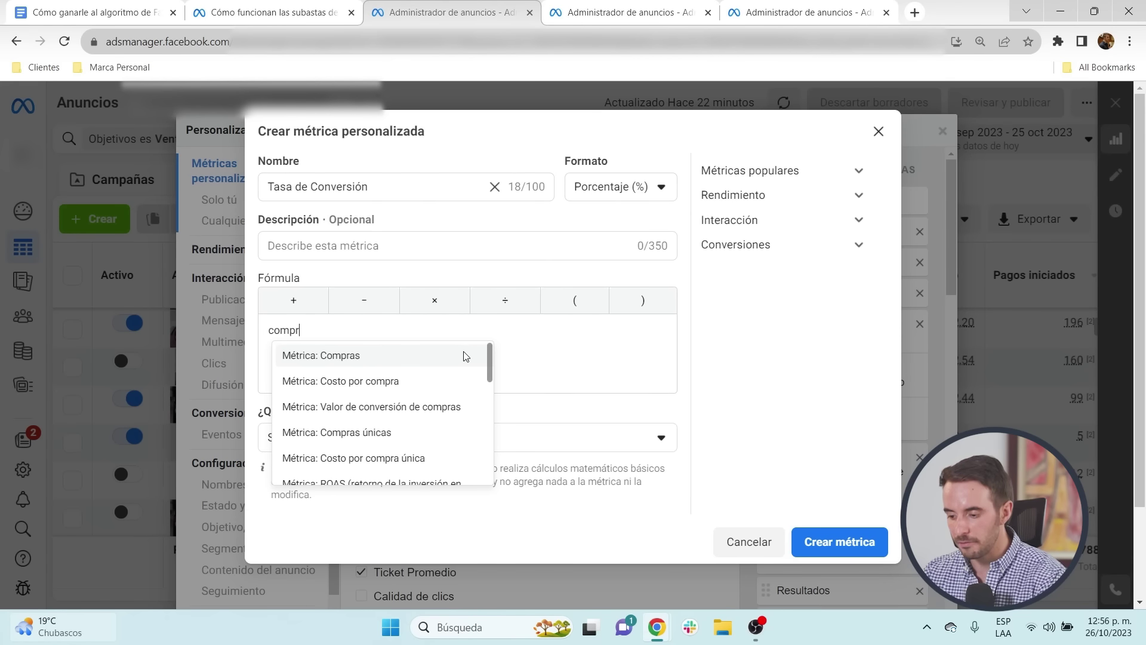
click(424, 356)
click(493, 303)
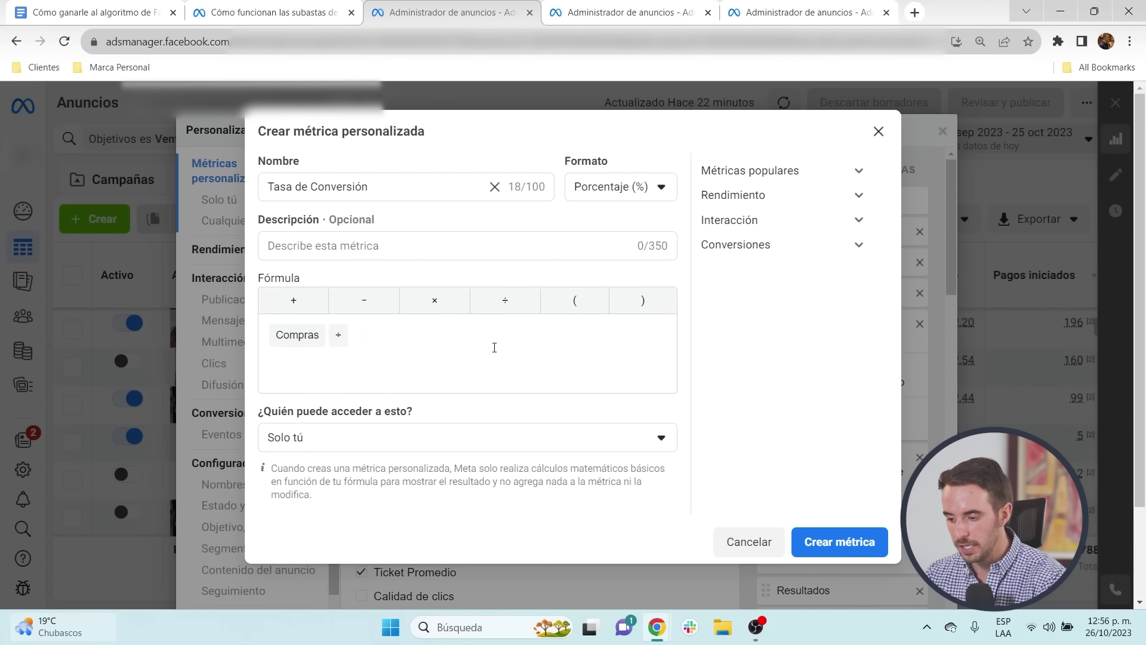
text(visitas)
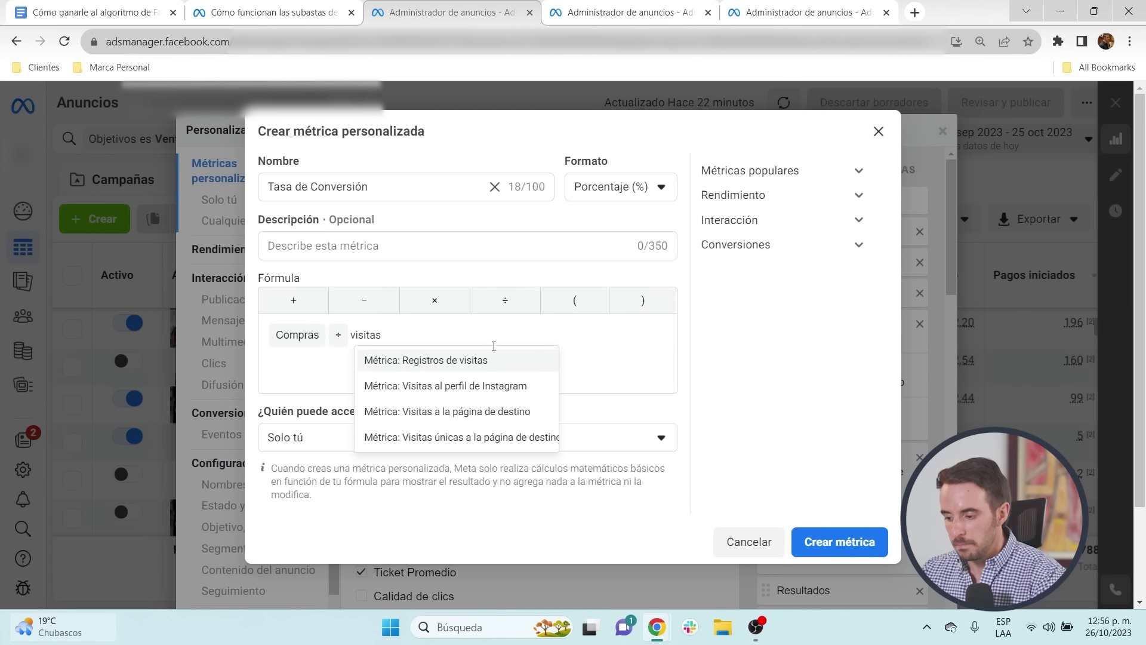
click(493, 412)
click(839, 541)
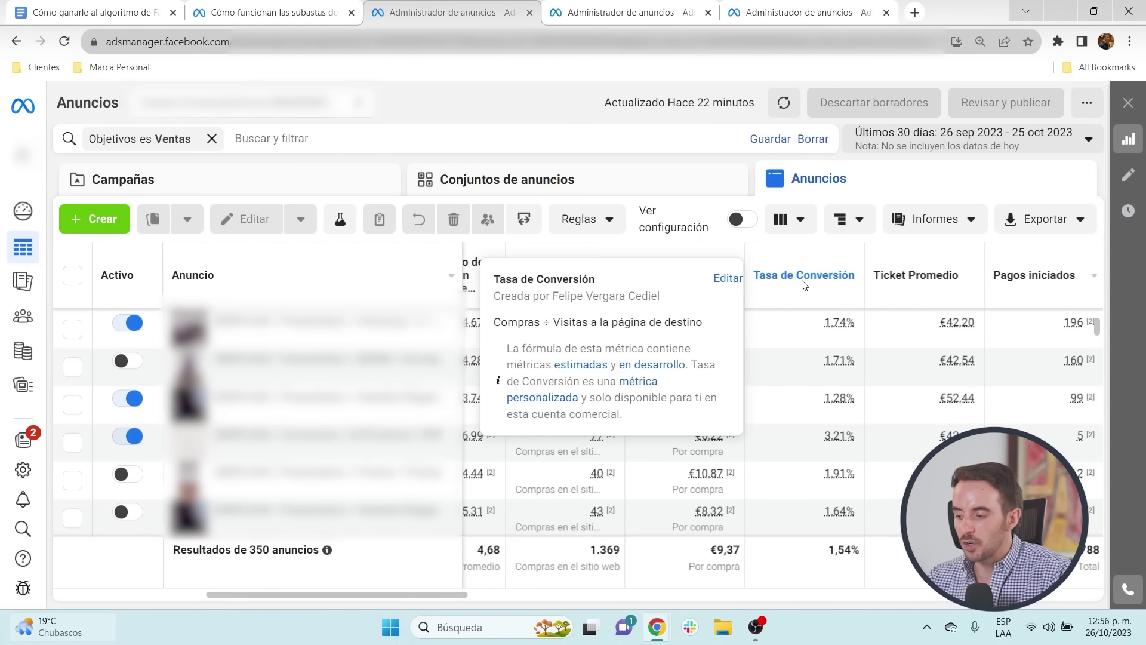
Step: Examine the formula of the Tasa de Conversión column and compare the rates across the individual Ventas ads
drag(554, 321, 704, 323)
double_click(521, 322)
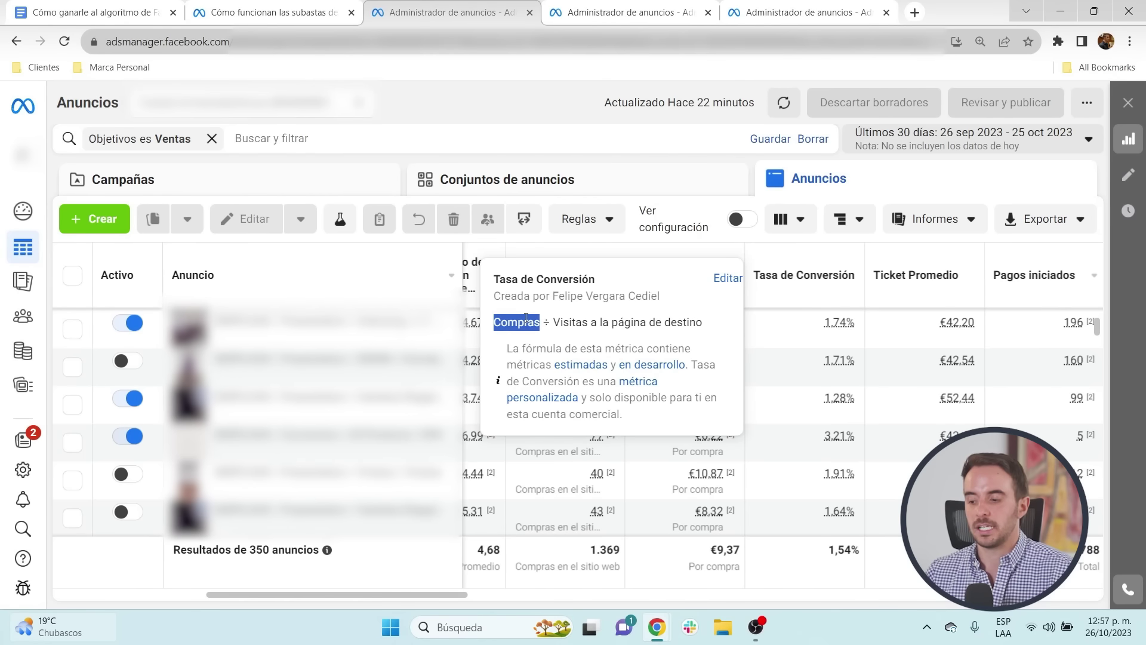
click(525, 317)
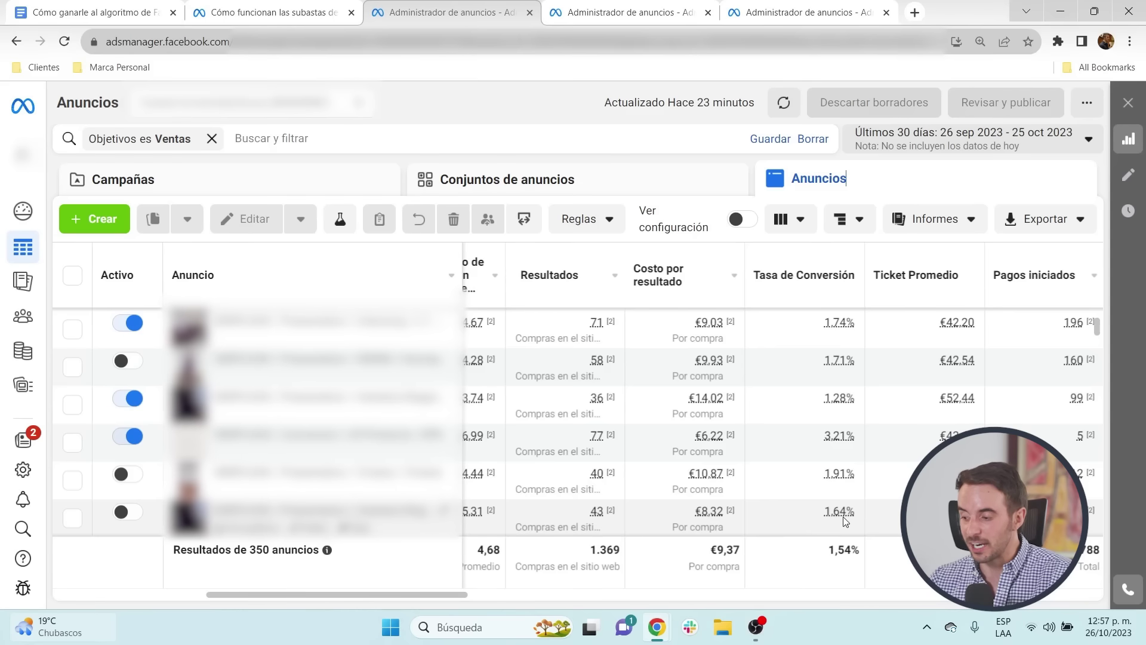
scroll(802, 425, up, 2)
scroll(803, 425, down, 4)
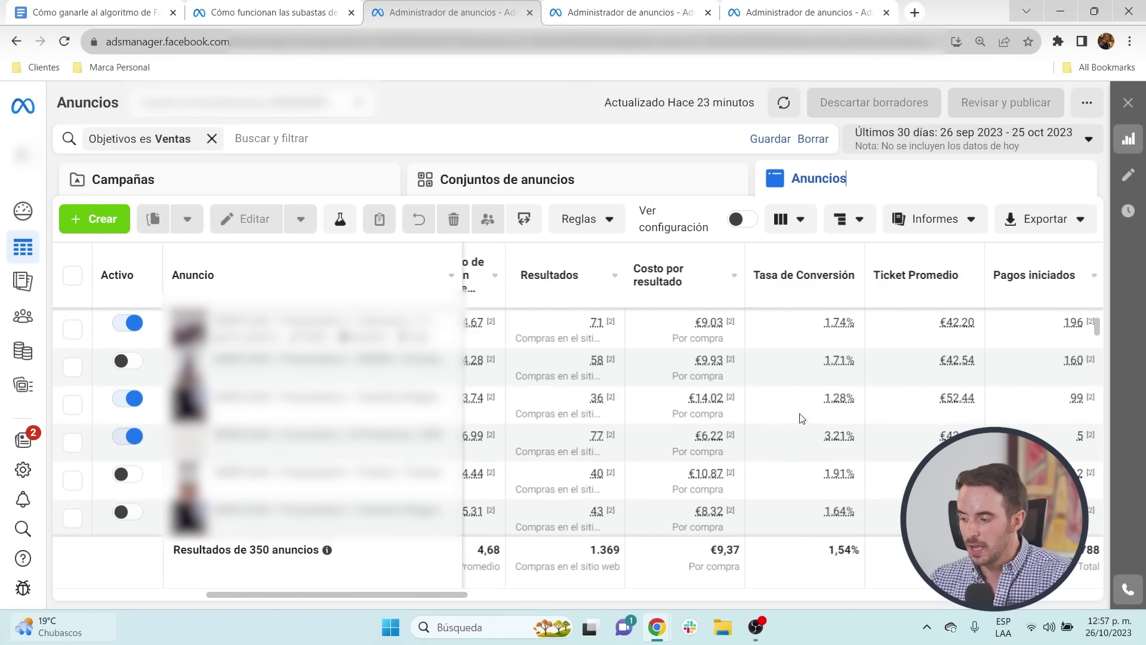
Step: Select the ad with the 3,21% conversion rate, check its ROAS and view the definition of the Ticket Promedio column
click(72, 367)
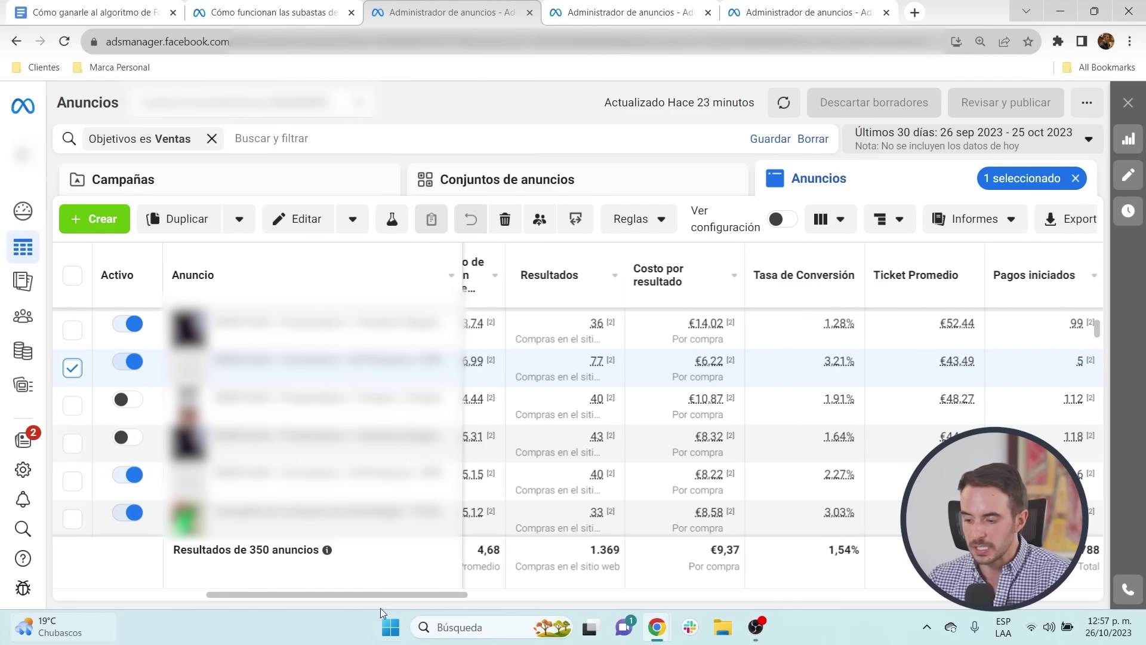
drag(331, 594, 93, 599)
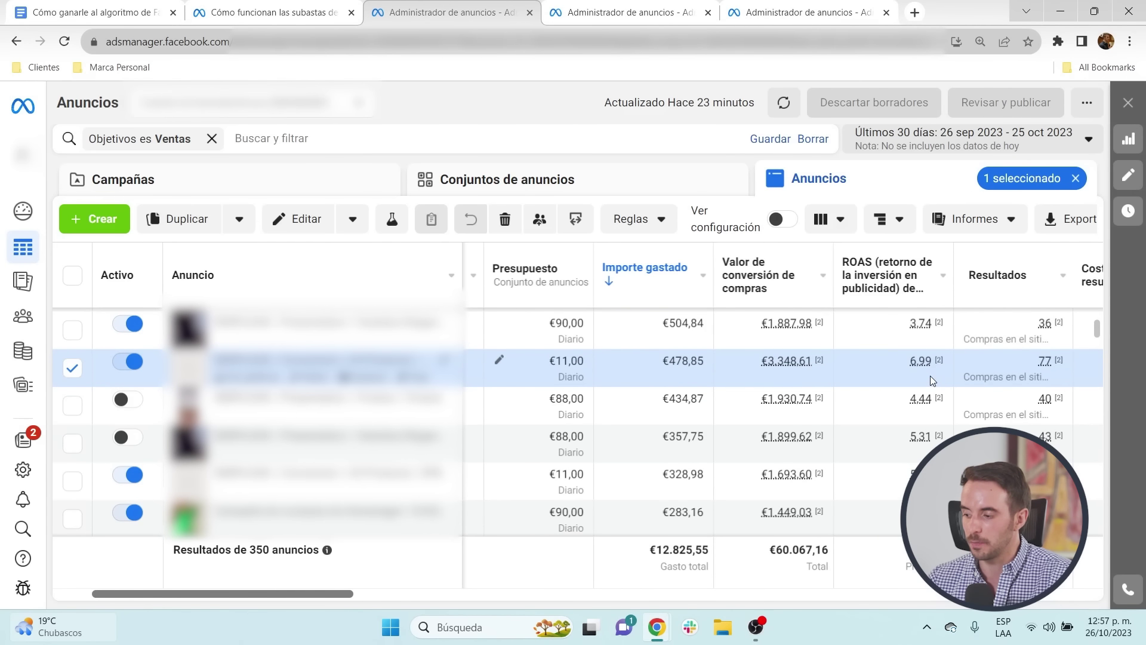
mouse_move(923, 331)
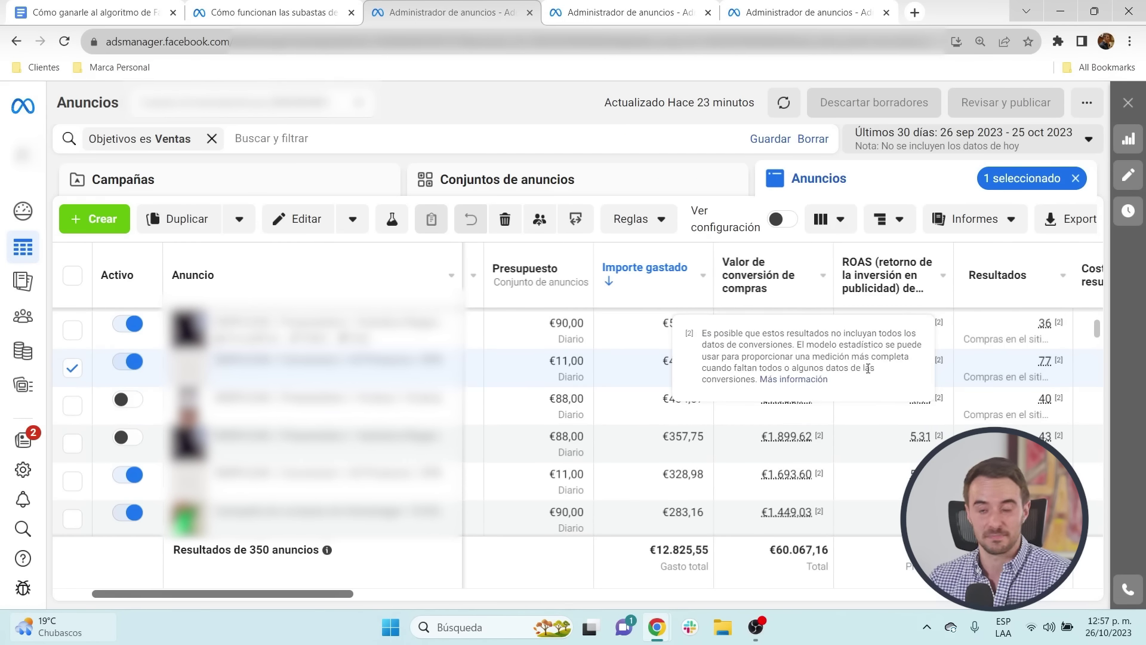
scroll(552, 304, right, 5)
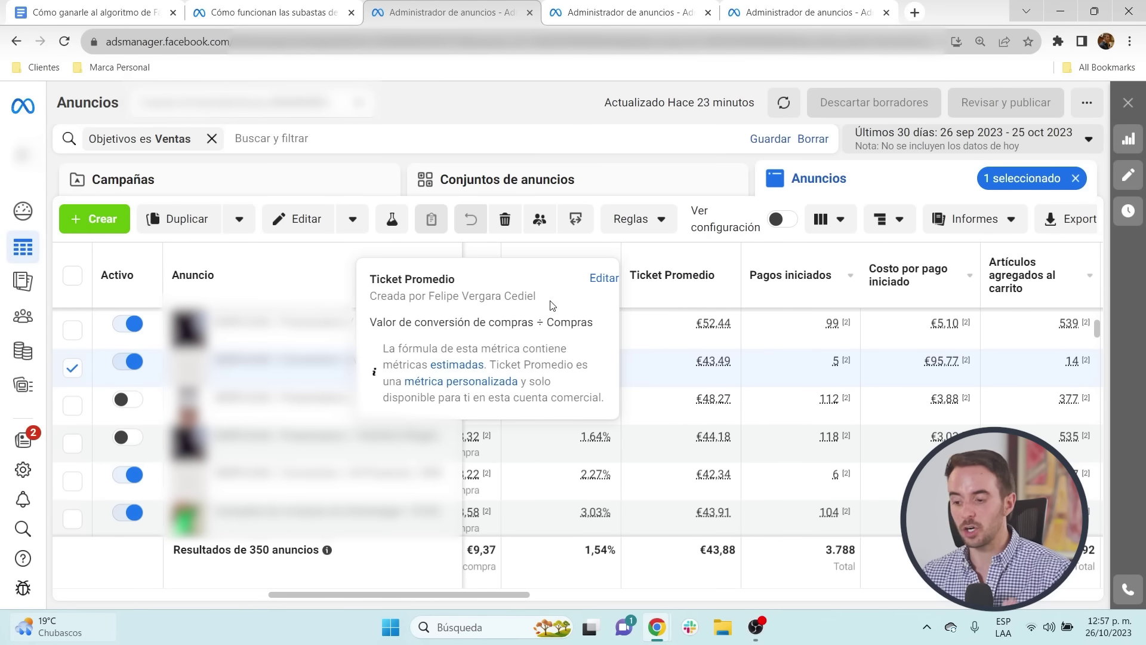